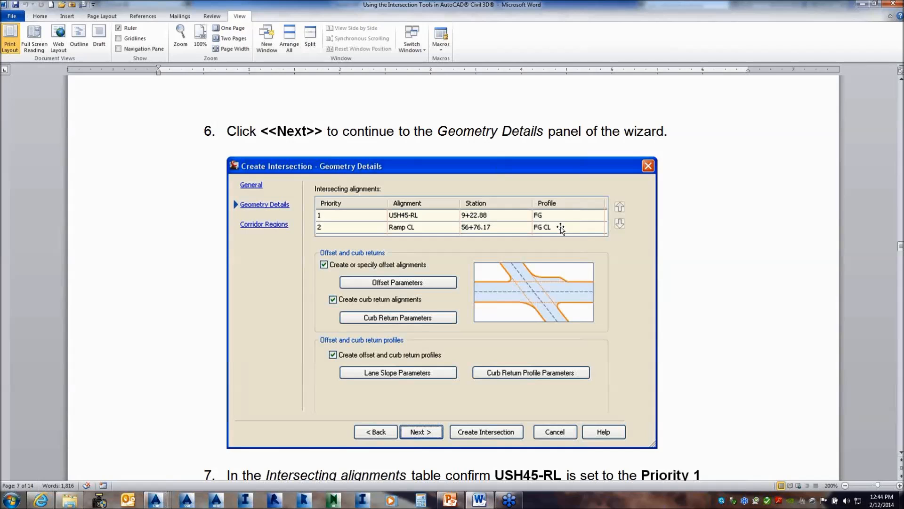
Review the intersection wizard instructions from the Geometry Details panel through the Curb Return Profile Parameters section.
{"action": "scroll", "coordinate": [560, 228], "scroll_direction": "down", "scroll_amount": 1}
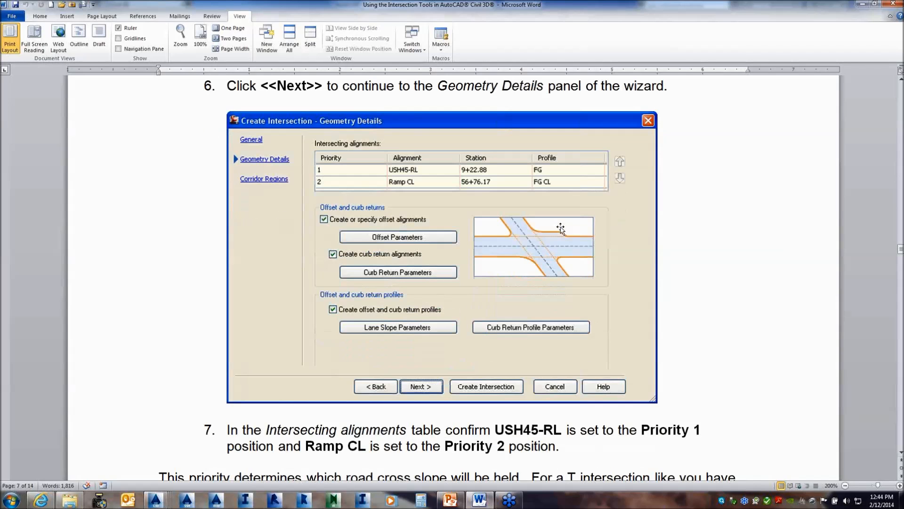
{"action": "scroll", "coordinate": [561, 229], "scroll_direction": "down", "scroll_amount": 20}
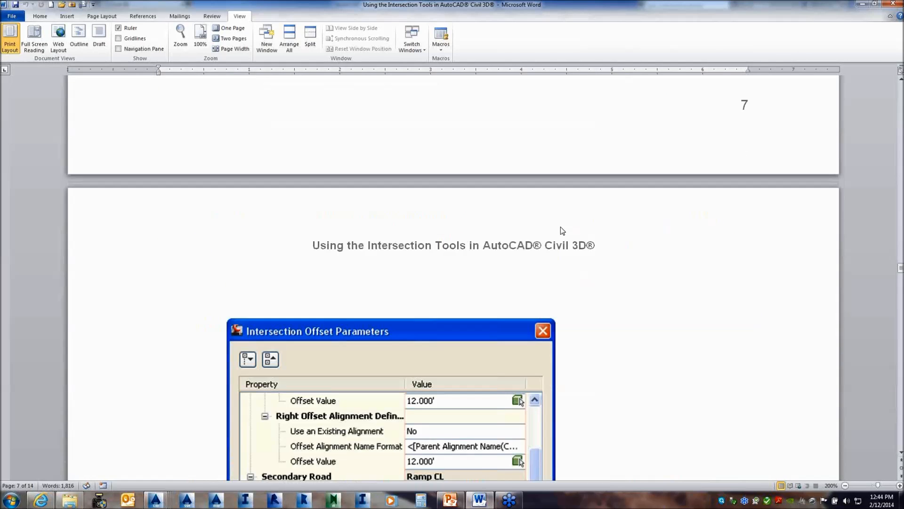
{"action": "scroll", "coordinate": [560, 227], "scroll_direction": "down", "scroll_amount": 4}
{"action": "scroll", "coordinate": [561, 227], "scroll_direction": "down", "scroll_amount": 1}
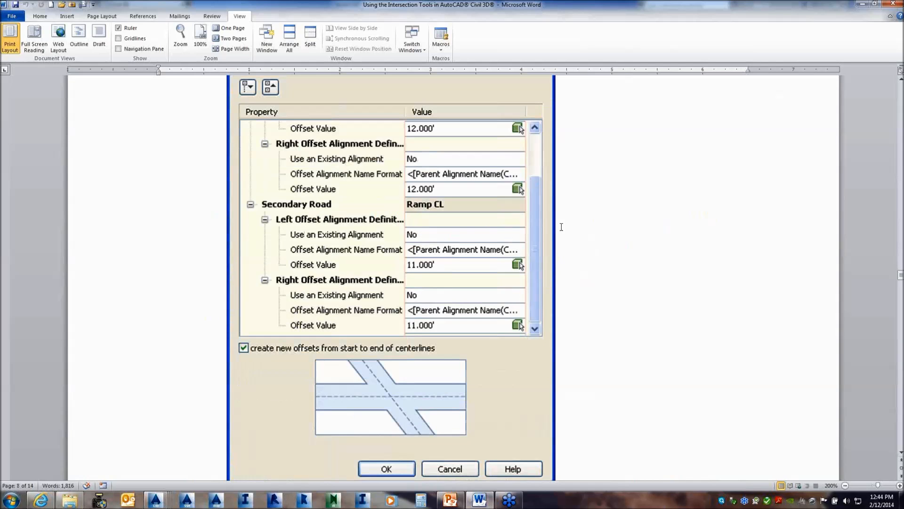
{"action": "scroll", "coordinate": [561, 227], "scroll_direction": "down", "scroll_amount": 1}
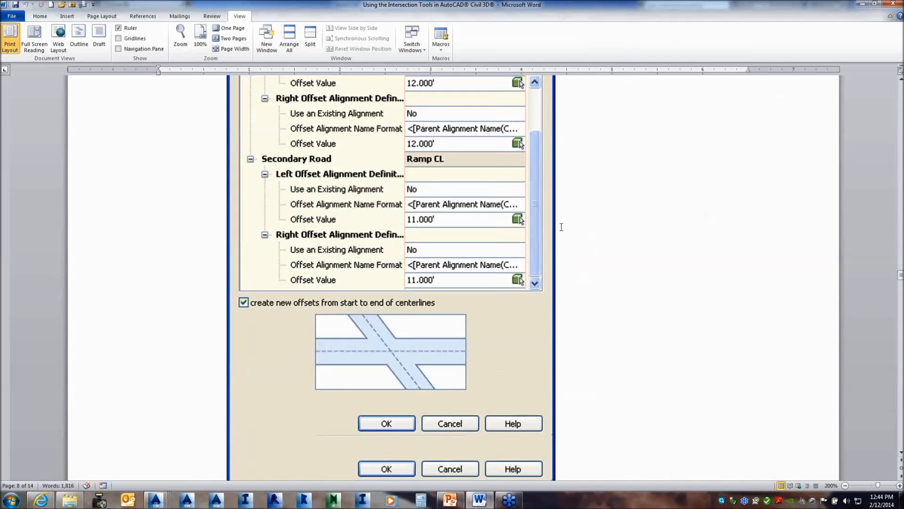
{"action": "scroll", "coordinate": [561, 227], "scroll_direction": "down", "scroll_amount": 20}
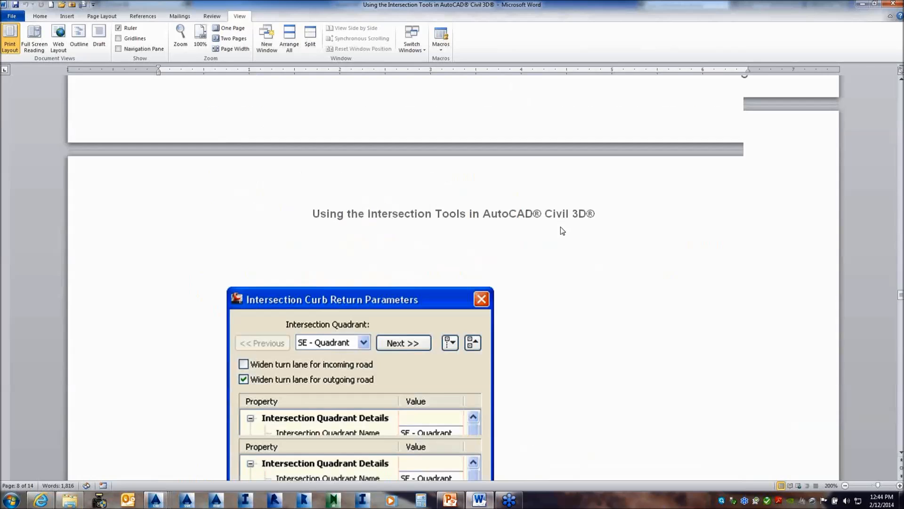
{"action": "scroll", "coordinate": [562, 227], "scroll_direction": "down", "scroll_amount": 20}
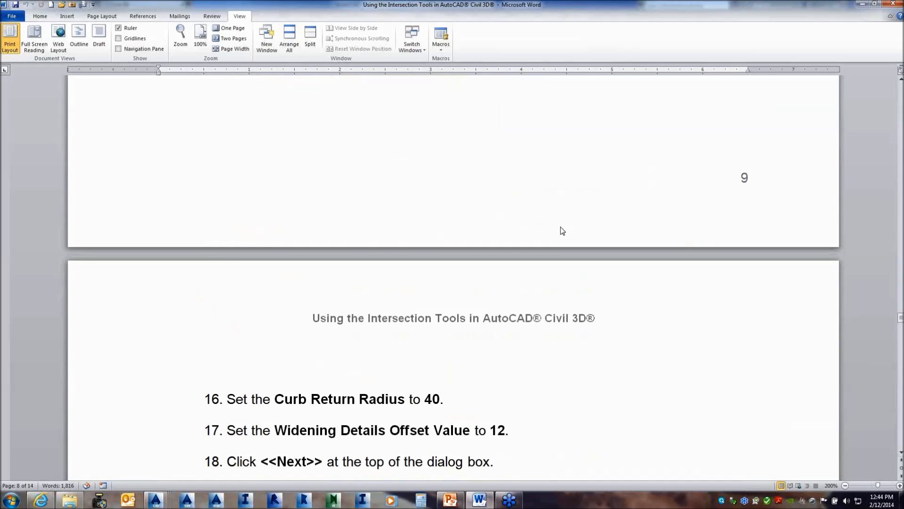
{"action": "scroll", "coordinate": [561, 227], "scroll_direction": "down", "scroll_amount": 20}
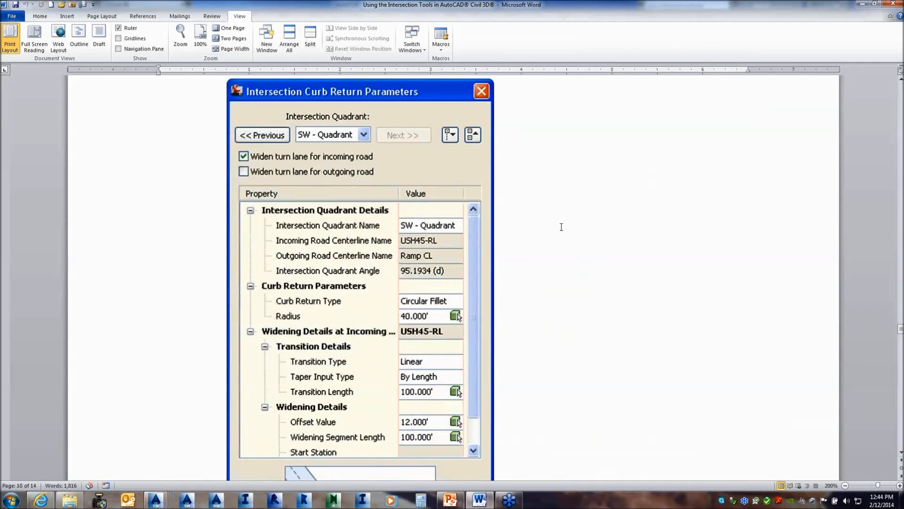
{"action": "scroll", "coordinate": [561, 227], "scroll_direction": "down", "scroll_amount": 20}
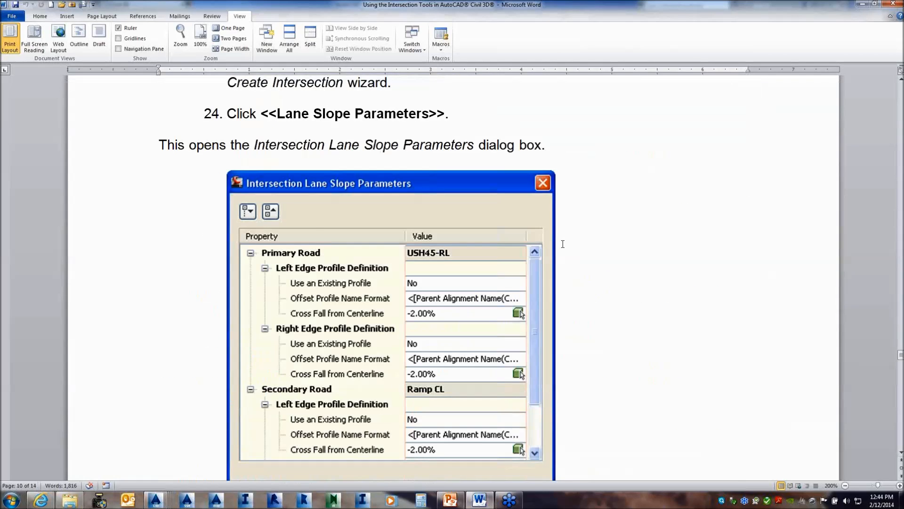
{"action": "scroll", "coordinate": [566, 254], "scroll_direction": "down", "scroll_amount": 20}
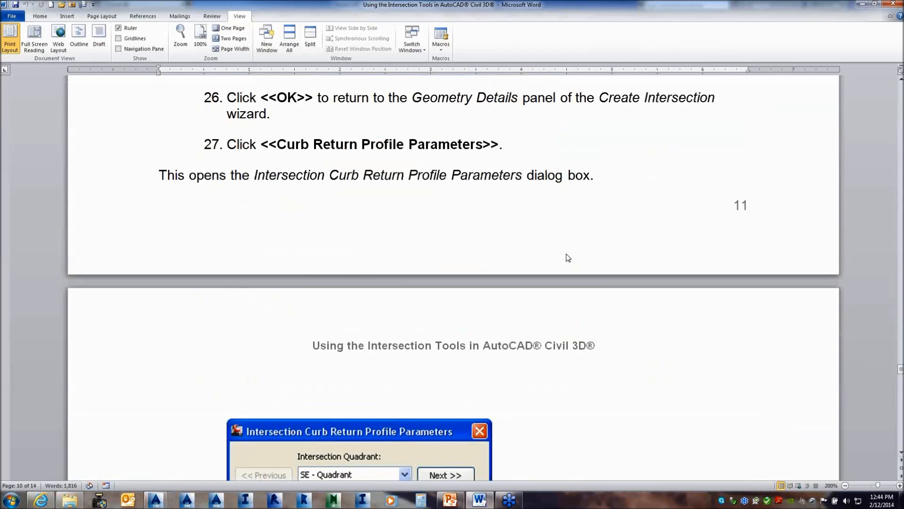
{"action": "scroll", "coordinate": [567, 254], "scroll_direction": "down", "scroll_amount": 5}
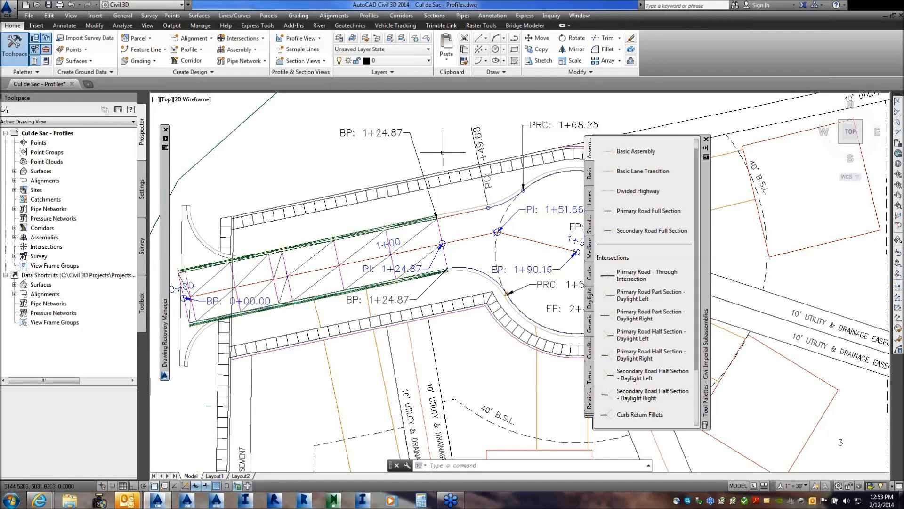
Examine the Main Road Section, Cul de Sac - North and Cul de Sac - South assemblies and their surroundings in the drawing.
{"action": "scroll", "coordinate": [460, 279], "scroll_direction": "down", "scroll_amount": 5}
{"action": "middle_click_drag", "start_coordinate": [365, 121], "coordinate": [392, 264]}
{"action": "scroll", "coordinate": [389, 264], "scroll_direction": "up", "scroll_amount": 10}
{"action": "scroll", "coordinate": [374, 309], "scroll_direction": "down", "scroll_amount": 2}
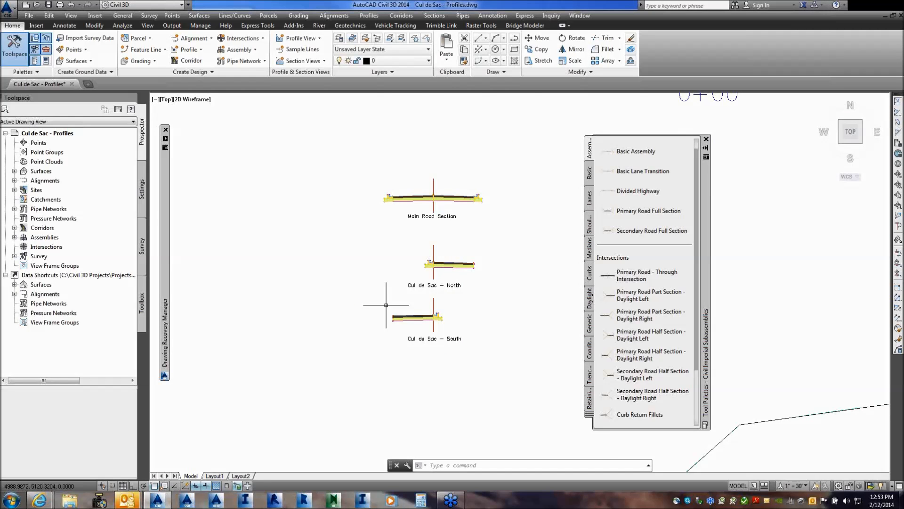
{"action": "scroll", "coordinate": [386, 305], "scroll_direction": "down", "scroll_amount": 5}
{"action": "scroll", "coordinate": [424, 283], "scroll_direction": "up", "scroll_amount": 2}
{"action": "middle_click_drag", "start_coordinate": [427, 275], "coordinate": [372, 156]}
{"action": "mouse_move", "coordinate": [409, 260]}
{"action": "middle_mouse_down"}
{"action": "mouse_move", "coordinate": [369, 252]}
{"action": "mouse_move", "coordinate": [356, 233]}
{"action": "middle_mouse_up"}
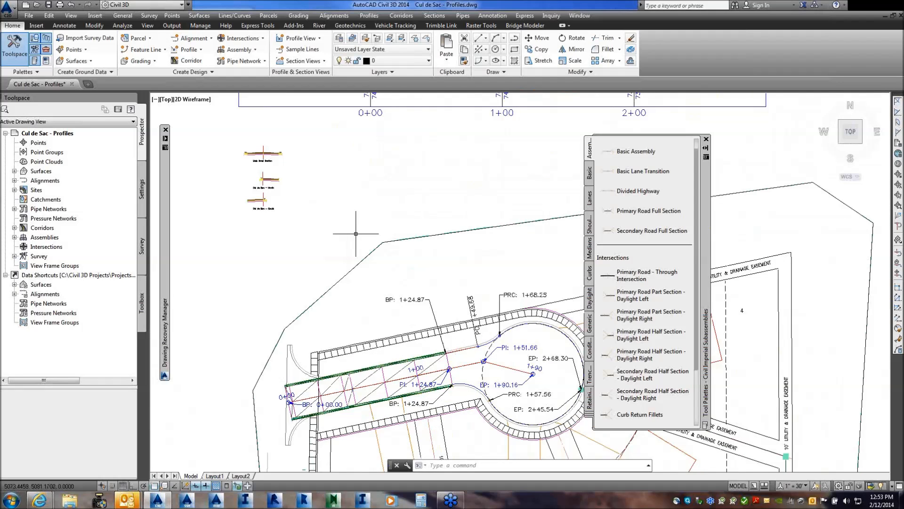
{"action": "middle_click_drag", "start_coordinate": [287, 183], "coordinate": [334, 191]}
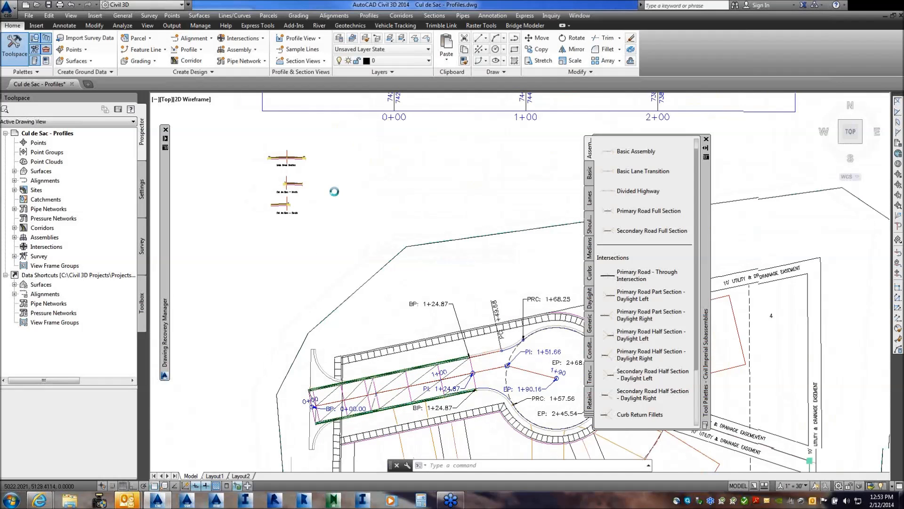
Inspect the road centerline alignment where it bends into the cul-de-sac bulb, selecting it briefly and clearing the selection.
{"action": "scroll", "coordinate": [579, 409], "scroll_direction": "up", "scroll_amount": 4}
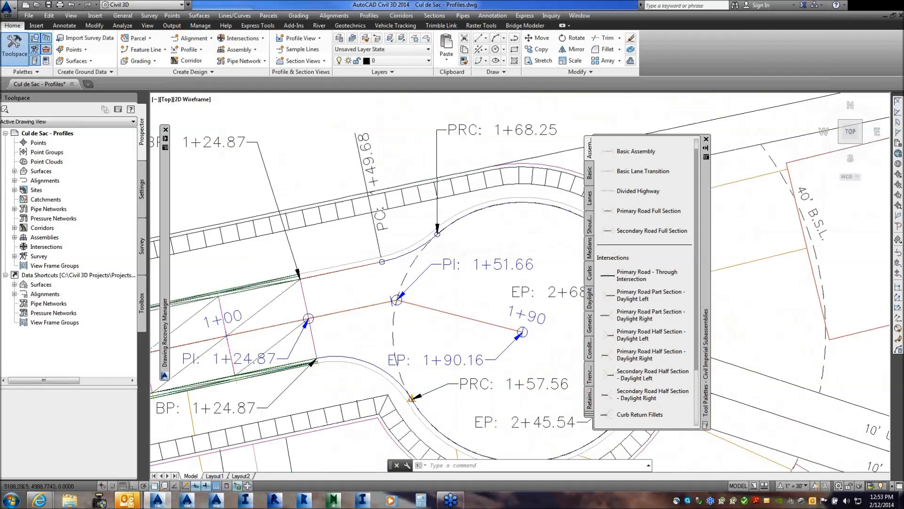
{"action": "left_click", "coordinate": [459, 316]}
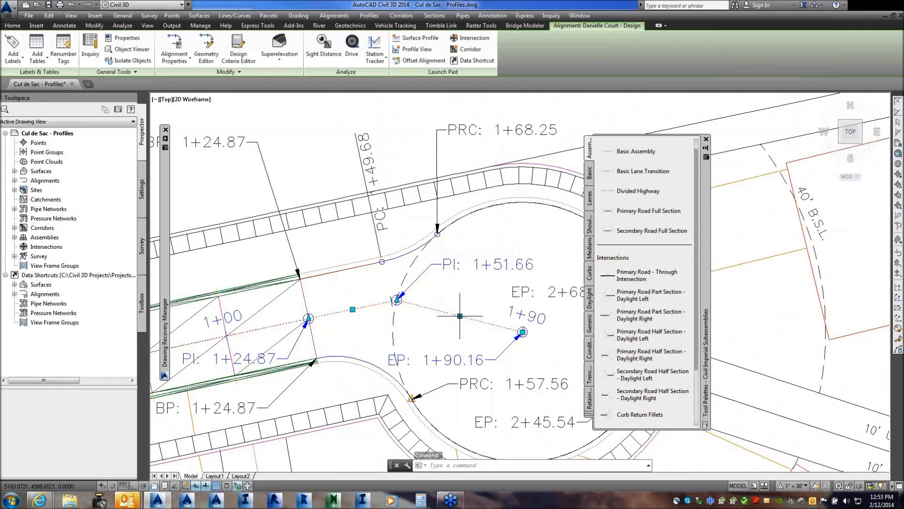
{"action": "key", "text": "Escape"}
{"action": "key", "text": "Escape"}
{"action": "scroll", "coordinate": [554, 369], "scroll_direction": "down", "scroll_amount": 3}
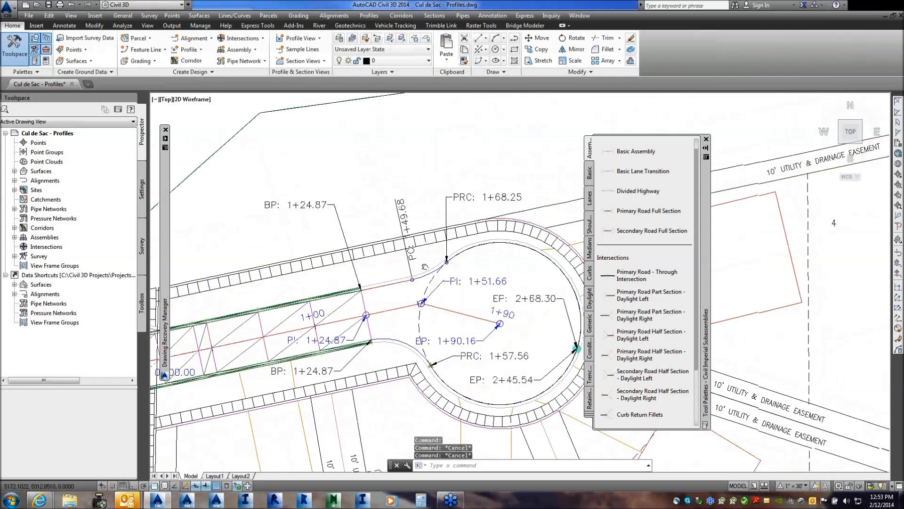
{"action": "mouse_move", "coordinate": [414, 263]}
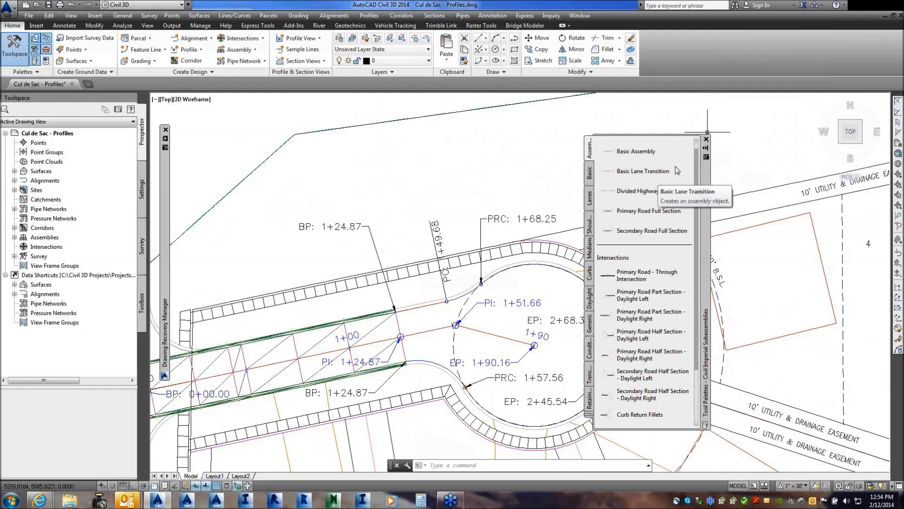
Close the subassembly tool palettes and examine the main road and cul-de-sac assemblies up close.
{"action": "left_click", "coordinate": [706, 139]}
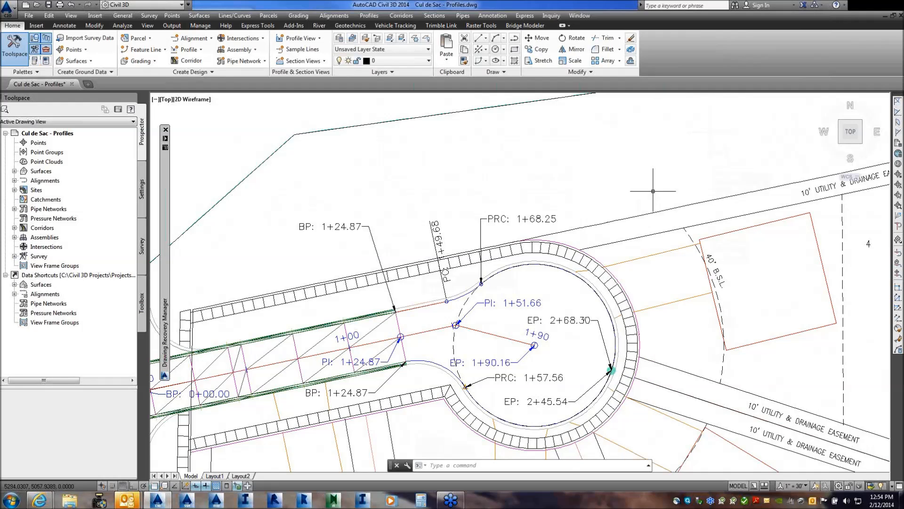
{"action": "scroll", "coordinate": [603, 207], "scroll_direction": "down", "scroll_amount": 5}
{"action": "scroll", "coordinate": [526, 228], "scroll_direction": "down", "scroll_amount": 4}
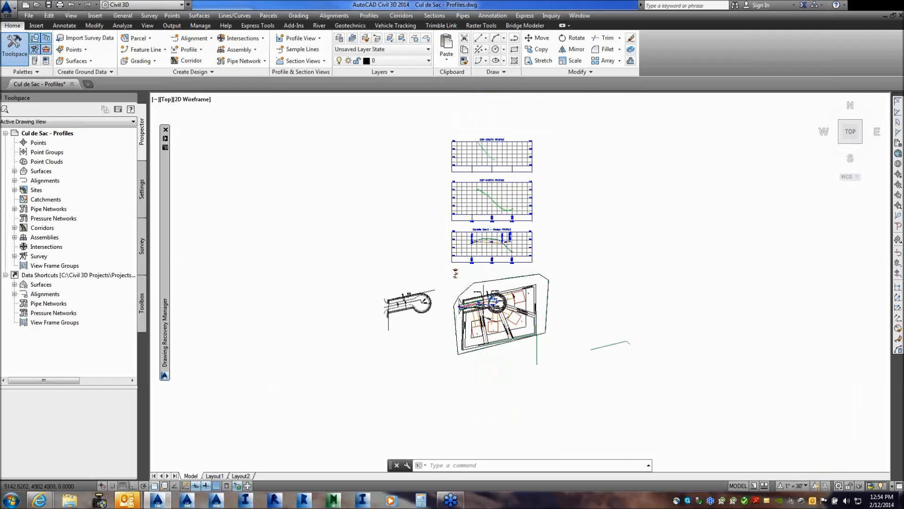
{"action": "scroll", "coordinate": [449, 282], "scroll_direction": "up", "scroll_amount": 5}
{"action": "scroll", "coordinate": [449, 282], "scroll_direction": "down", "scroll_amount": 5}
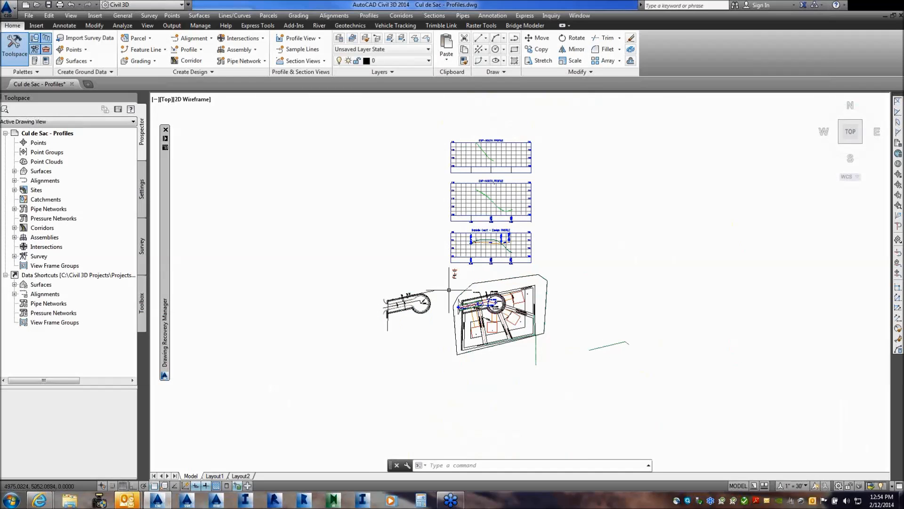
{"action": "scroll", "coordinate": [450, 283], "scroll_direction": "up", "scroll_amount": 2}
{"action": "scroll", "coordinate": [449, 283], "scroll_direction": "up", "scroll_amount": 8}
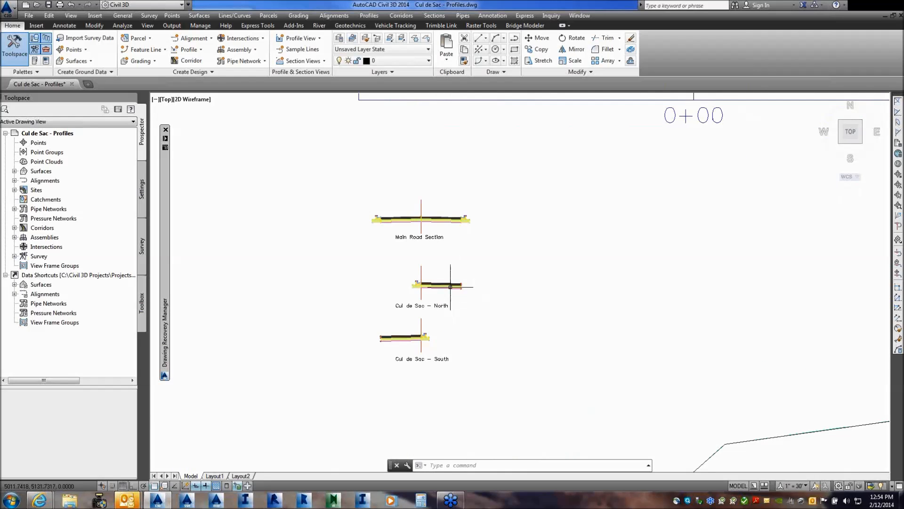
{"action": "scroll", "coordinate": [435, 214], "scroll_direction": "up", "scroll_amount": 3}
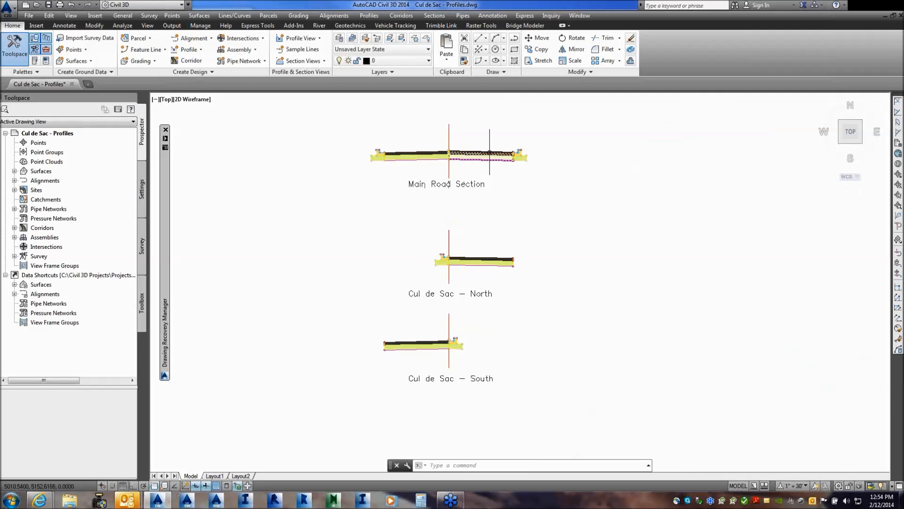
{"action": "left_click", "coordinate": [518, 154]}
{"action": "key", "text": "Escape"}
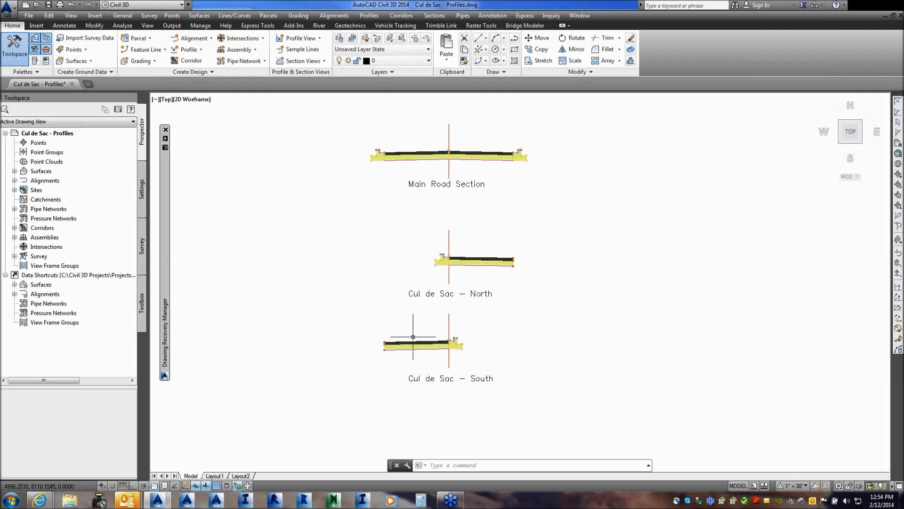
Examine the EOP-South, EOP-North and centerline design profile views above the site plan.
{"action": "scroll", "coordinate": [480, 322], "scroll_direction": "down", "scroll_amount": 4}
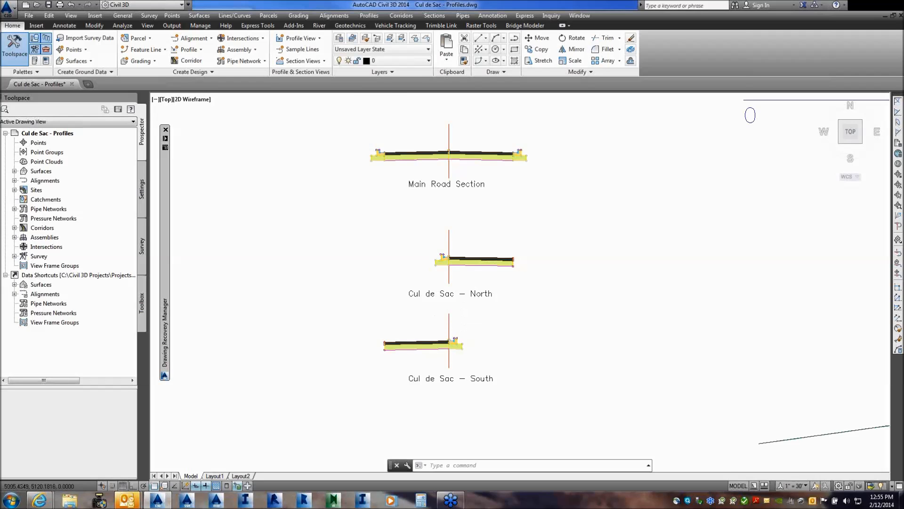
{"action": "scroll", "coordinate": [471, 306], "scroll_direction": "down", "scroll_amount": 2}
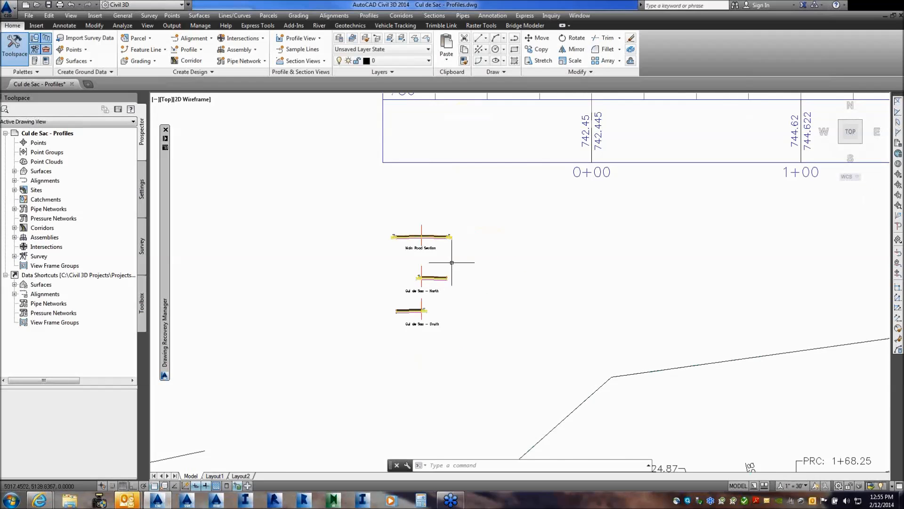
{"action": "scroll", "coordinate": [476, 264], "scroll_direction": "down", "scroll_amount": 5}
{"action": "mouse_move", "coordinate": [468, 279]}
{"action": "middle_mouse_down"}
{"action": "mouse_move", "coordinate": [468, 307]}
{"action": "mouse_move", "coordinate": [467, 294]}
{"action": "middle_mouse_up"}
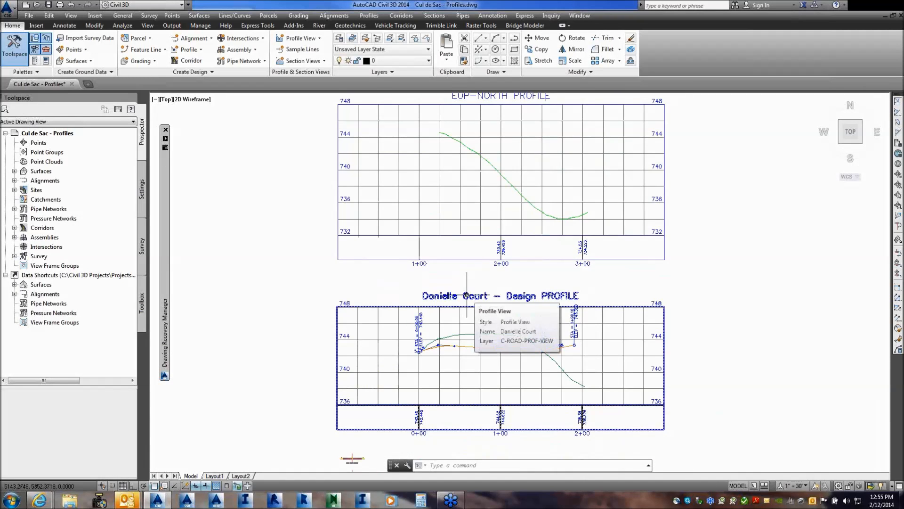
{"action": "scroll", "coordinate": [569, 253], "scroll_direction": "down", "scroll_amount": 2}
{"action": "middle_click_drag", "start_coordinate": [474, 186], "coordinate": [472, 265]}
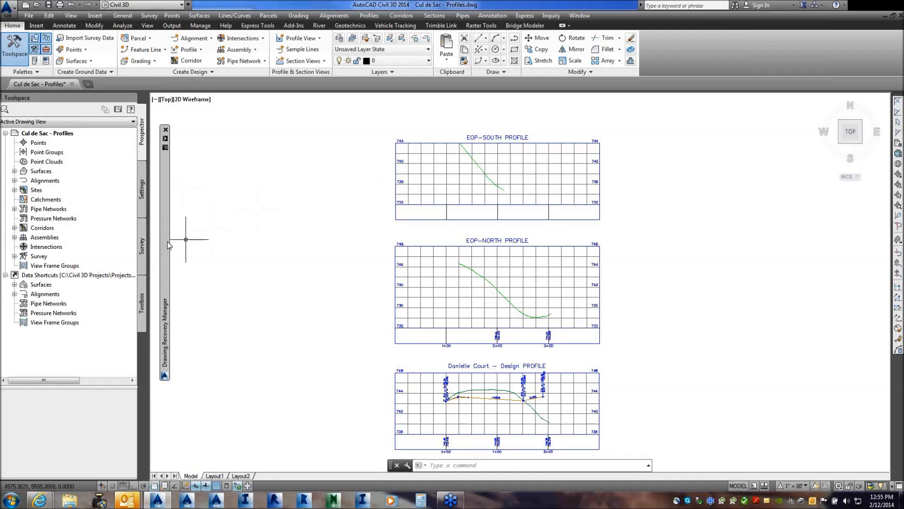
Open the Cul de Sac - Plot.dwg drawing from the recovery backup files and dismiss the event log.
{"action": "mouse_move", "coordinate": [165, 226]}
{"action": "left_click", "coordinate": [181, 170]}
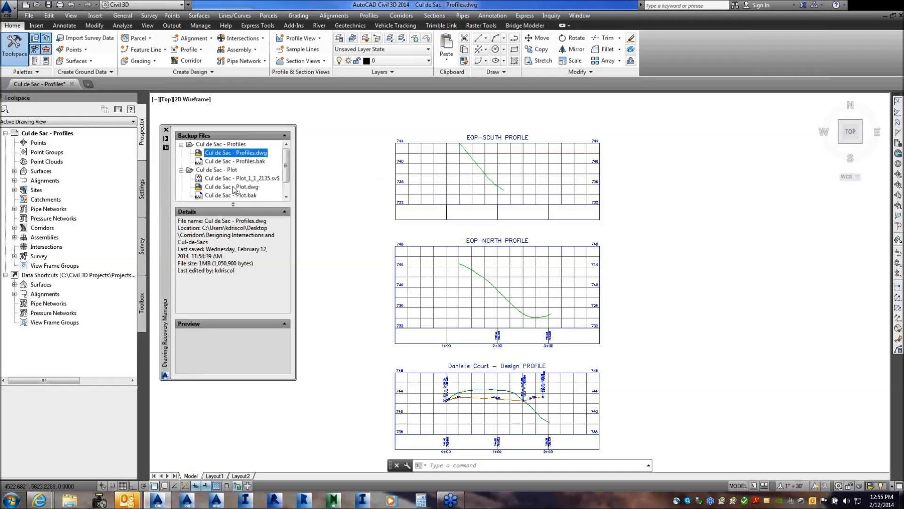
{"action": "left_click", "coordinate": [235, 187]}
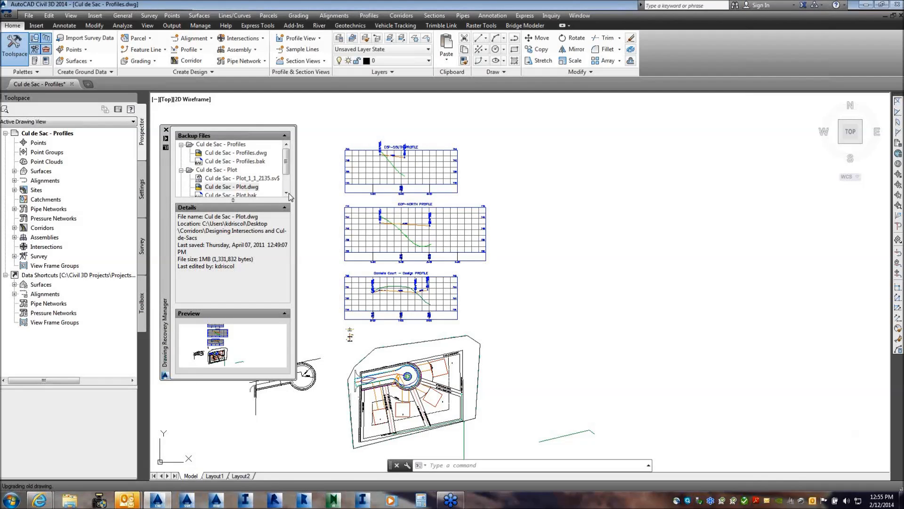
{"action": "left_click", "coordinate": [514, 263]}
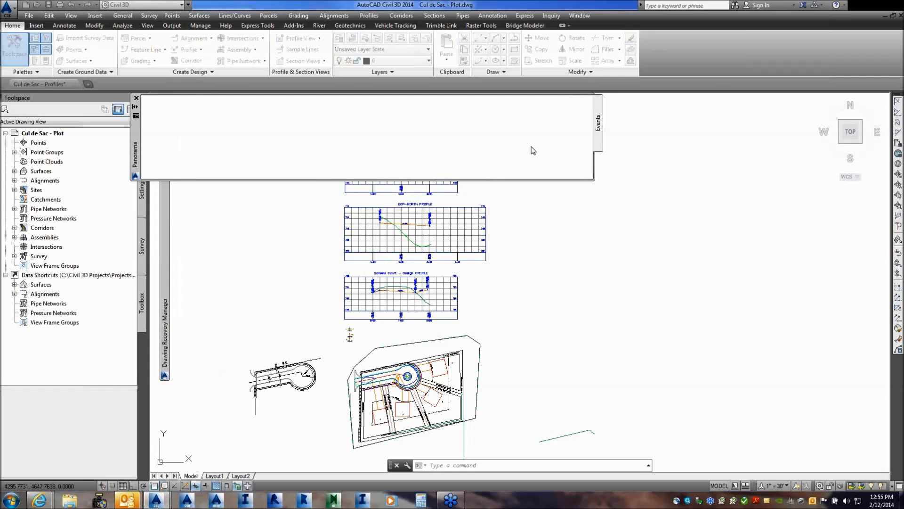
{"action": "left_click", "coordinate": [136, 98]}
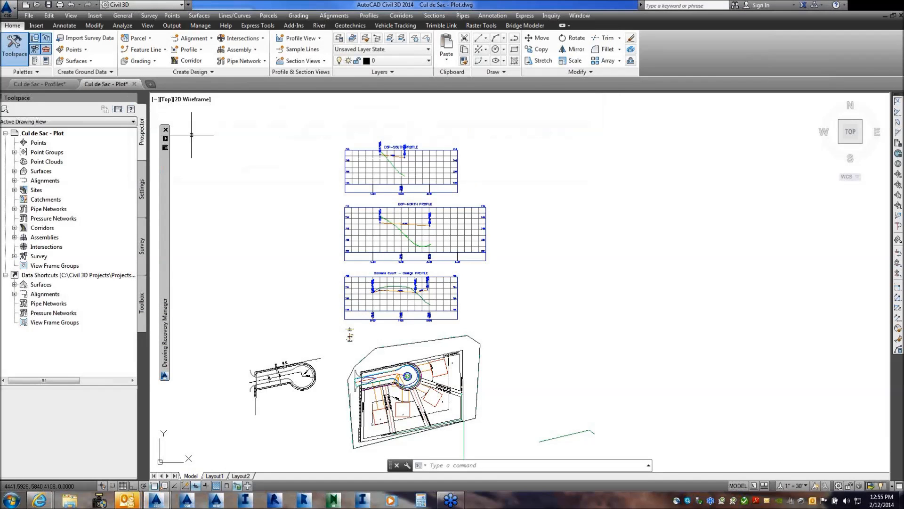
Examine the proposed edge-of-pavement profile in the EOP-South profile view.
{"action": "scroll", "coordinate": [386, 158], "scroll_direction": "up", "scroll_amount": 9}
{"action": "scroll", "coordinate": [510, 291], "scroll_direction": "down", "scroll_amount": 3}
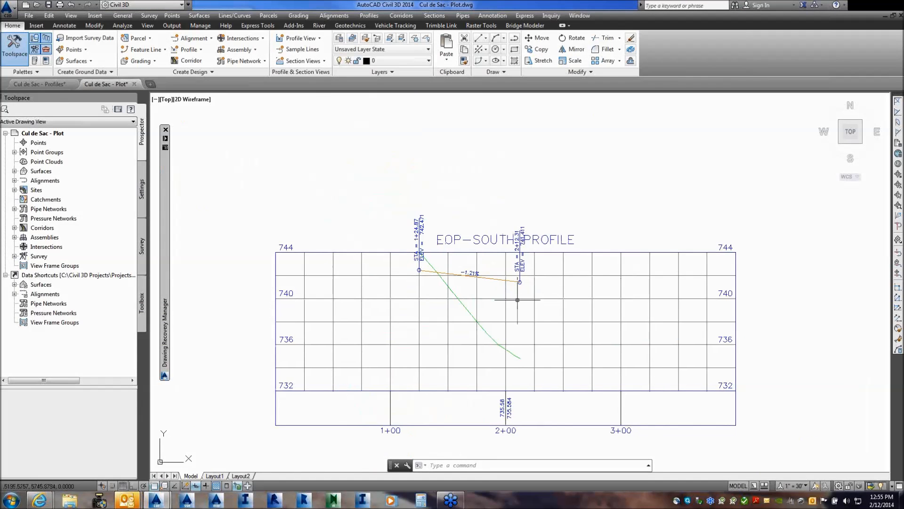
{"action": "scroll", "coordinate": [518, 302], "scroll_direction": "up", "scroll_amount": 2}
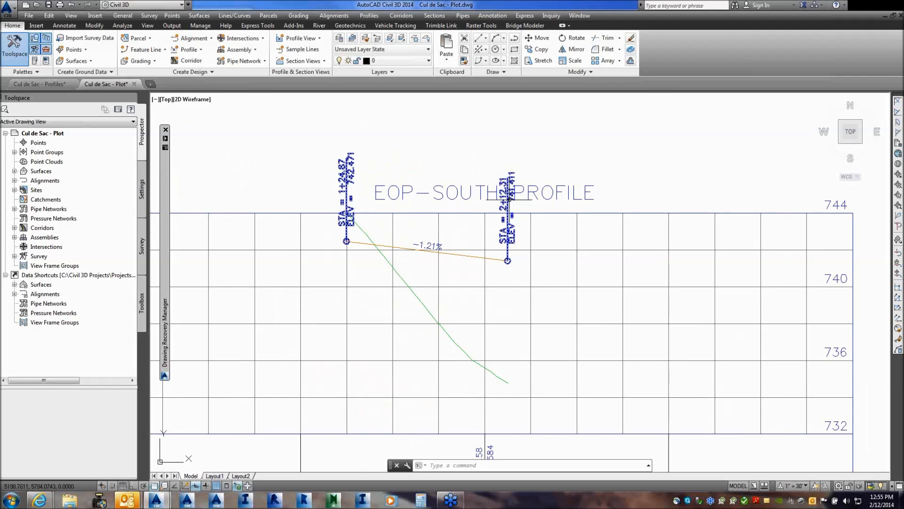
Examine the finished corridor and contours in the cul-de-sac bulb on the site plan.
{"action": "scroll", "coordinate": [441, 173], "scroll_direction": "down", "scroll_amount": 10}
{"action": "middle_click_drag", "start_coordinate": [442, 173], "coordinate": [418, 122]}
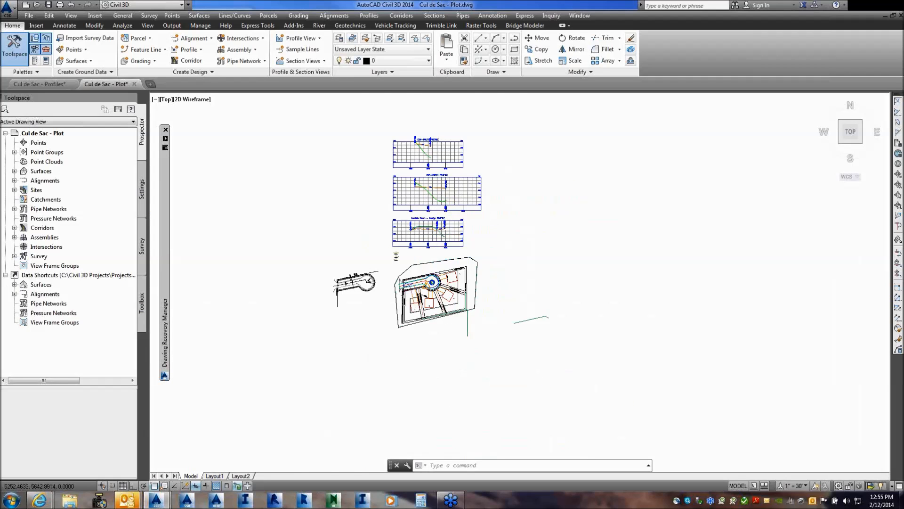
{"action": "scroll", "coordinate": [425, 275], "scroll_direction": "up", "scroll_amount": 10}
{"action": "scroll", "coordinate": [465, 302], "scroll_direction": "up", "scroll_amount": 2}
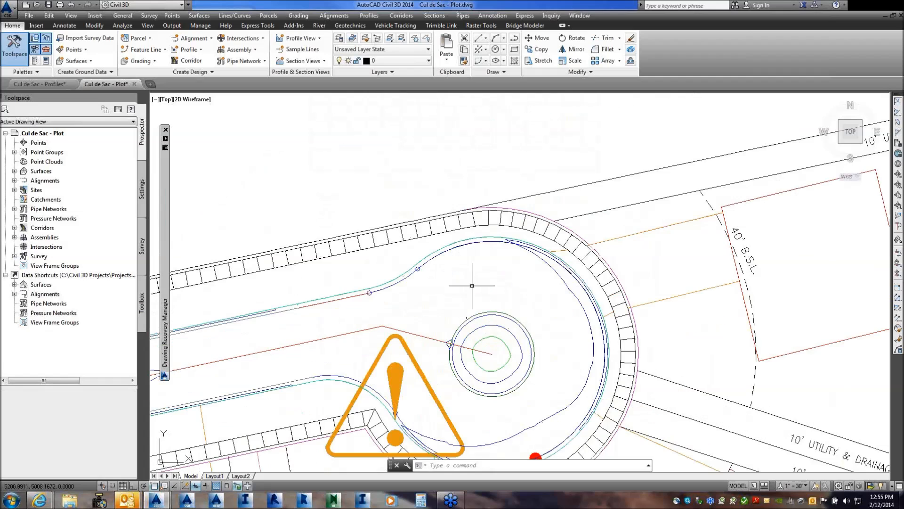
Erase the corridor surface whose contours cover the road and the cul-de-sac bulb.
{"action": "type", "text": "e"}
{"action": "key", "text": "Return"}
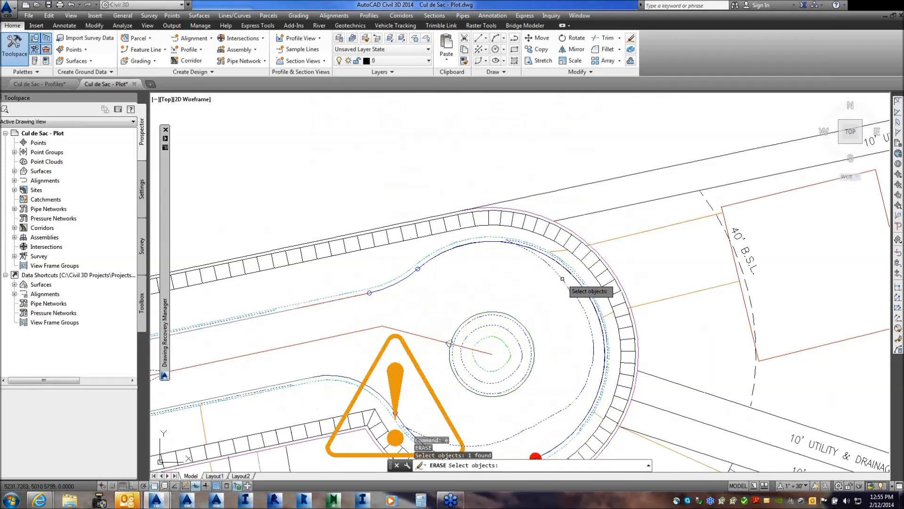
{"action": "left_click", "coordinate": [563, 277]}
Select the existing Corridor - Main from the drawing's corridor collection and erase it.
{"action": "left_click", "coordinate": [14, 227]}
{"action": "left_click", "coordinate": [55, 236]}
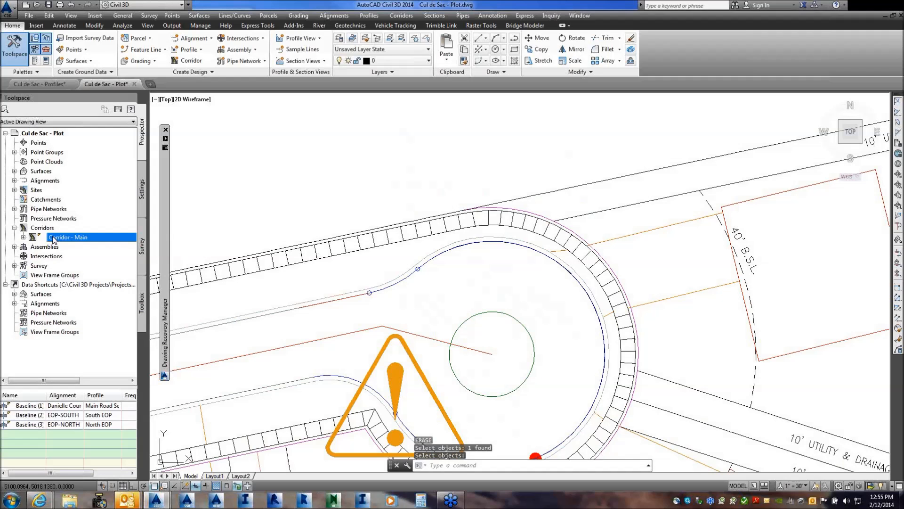
{"action": "right_click", "coordinate": [56, 237]}
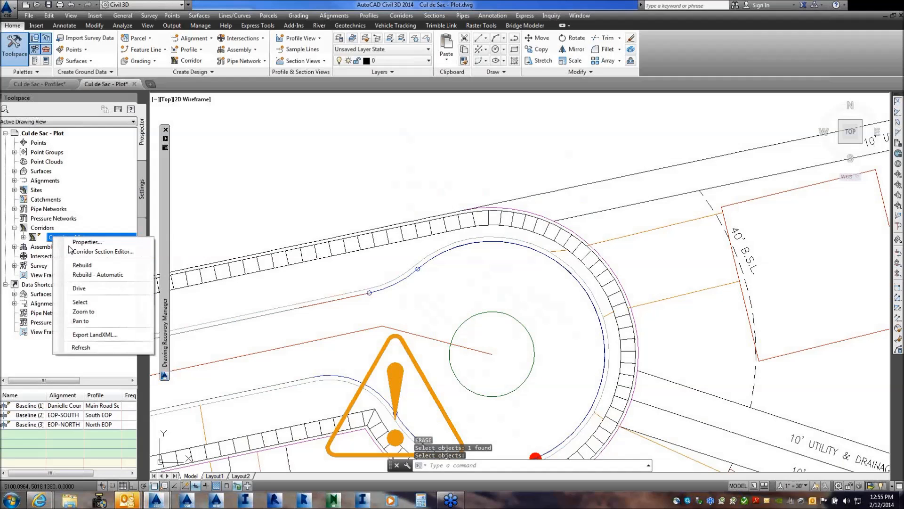
{"action": "left_click", "coordinate": [87, 302]}
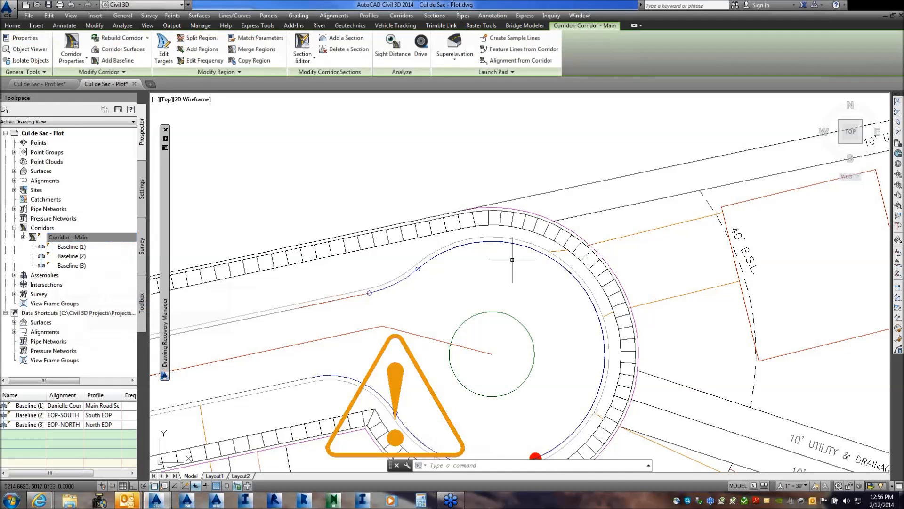
{"action": "right_click", "coordinate": [60, 238]}
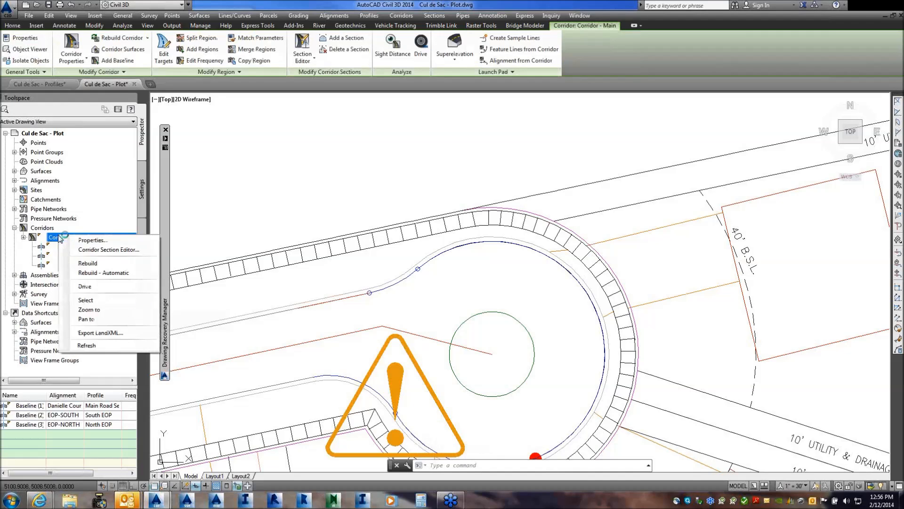
{"action": "left_click", "coordinate": [93, 308]}
{"action": "type", "text": "e"}
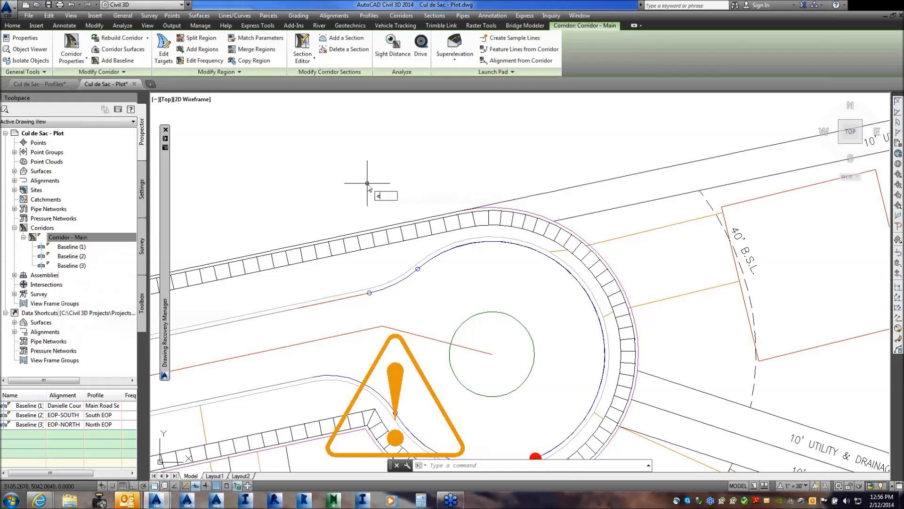
{"action": "key", "text": "Return"}
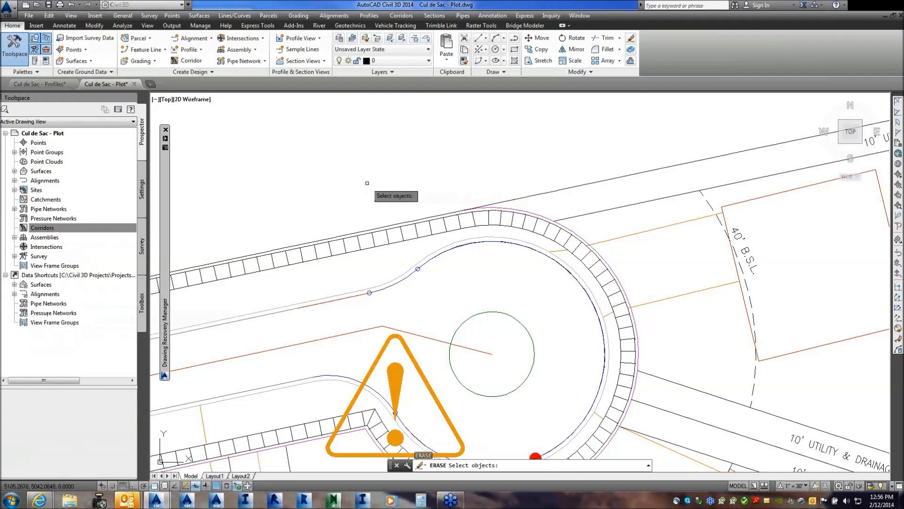
{"action": "key", "text": "Return"}
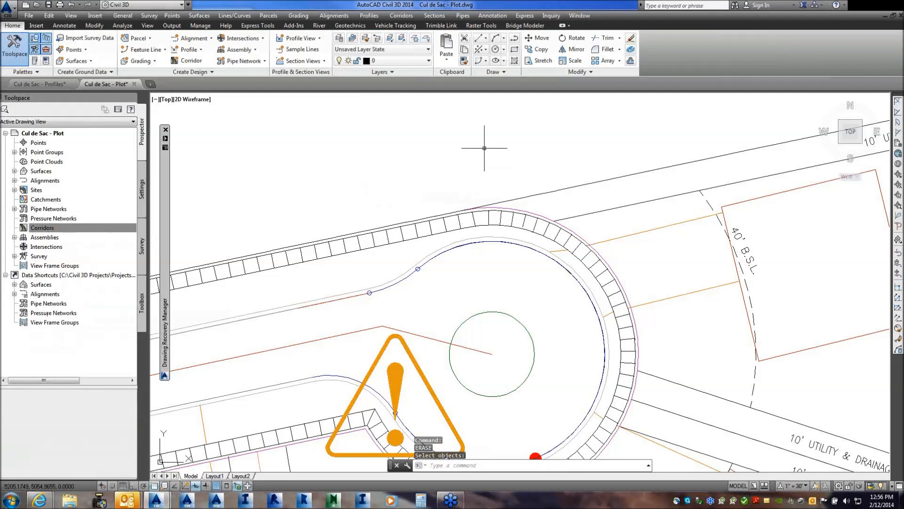
{"action": "key", "text": "Escape"}
{"action": "key", "text": "Escape"}
Examine the remaining centerline and edge-of-pavement alignments on the site plan and the assemblies above it.
{"action": "mouse_move", "coordinate": [409, 255]}
{"action": "middle_mouse_down"}
{"action": "mouse_move", "coordinate": [414, 238]}
{"action": "mouse_move", "coordinate": [498, 179]}
{"action": "middle_mouse_up"}
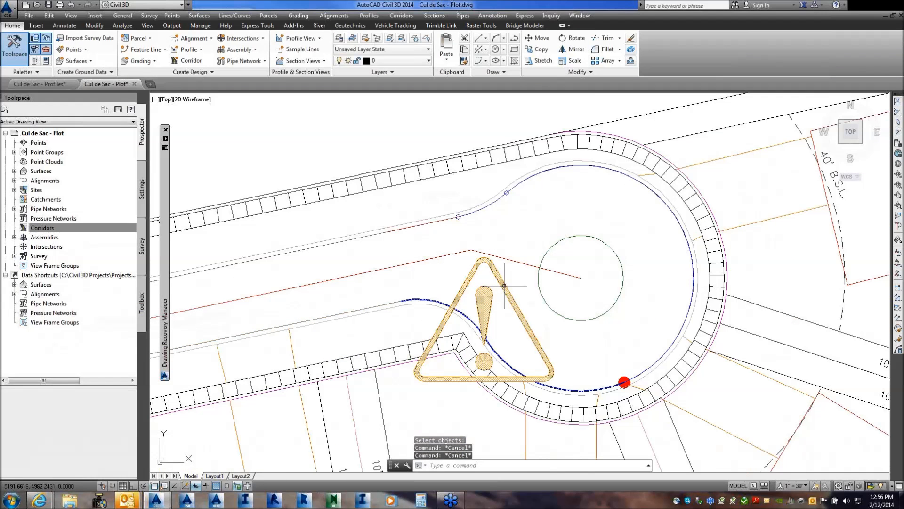
{"action": "mouse_move", "coordinate": [503, 286]}
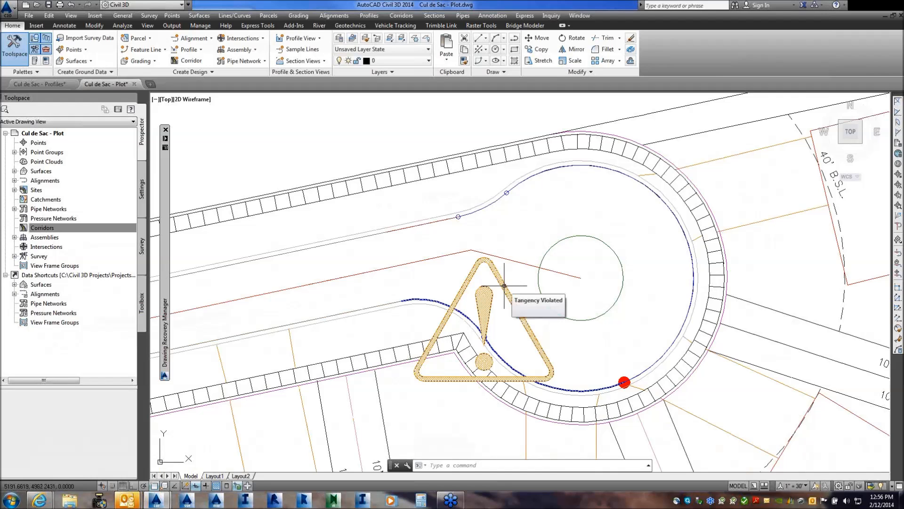
{"action": "scroll", "coordinate": [504, 285], "scroll_direction": "down", "scroll_amount": 4}
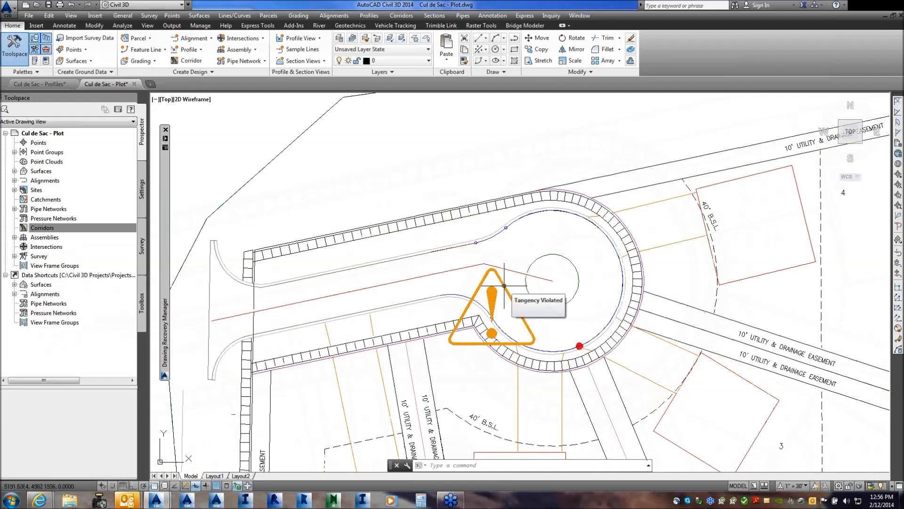
{"action": "key", "text": "Escape"}
{"action": "key", "text": "Escape"}
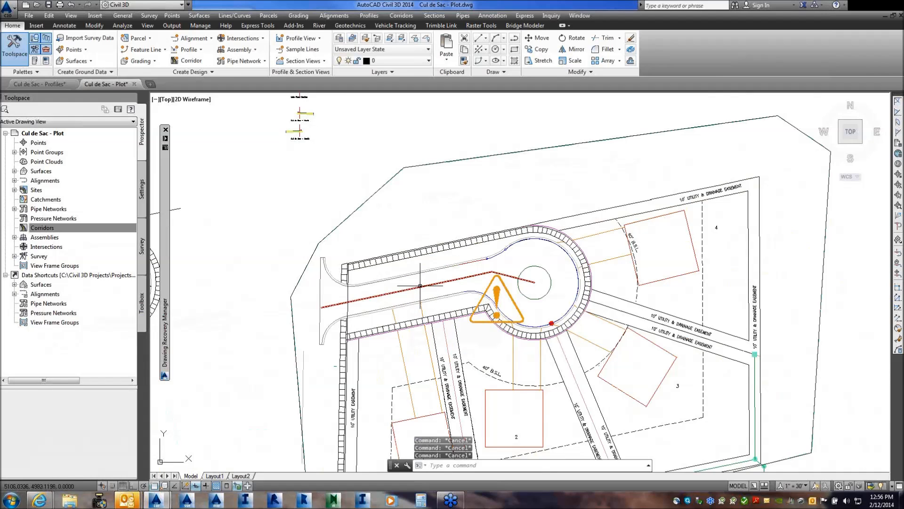
{"action": "left_click", "coordinate": [415, 296]}
{"action": "key", "text": "Escape"}
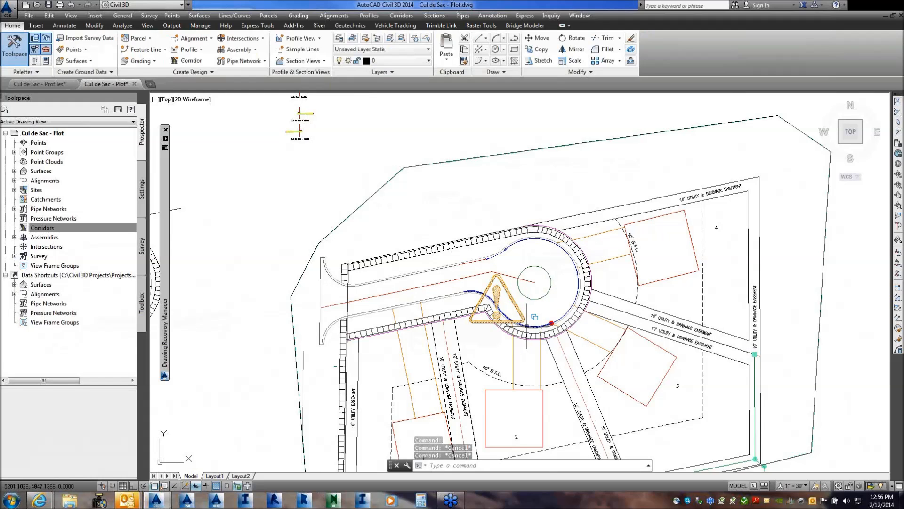
{"action": "key", "text": "Escape"}
{"action": "key", "text": "Escape"}
{"action": "key", "text": "Escape"}
{"action": "middle_click_drag", "start_coordinate": [461, 195], "coordinate": [404, 238]}
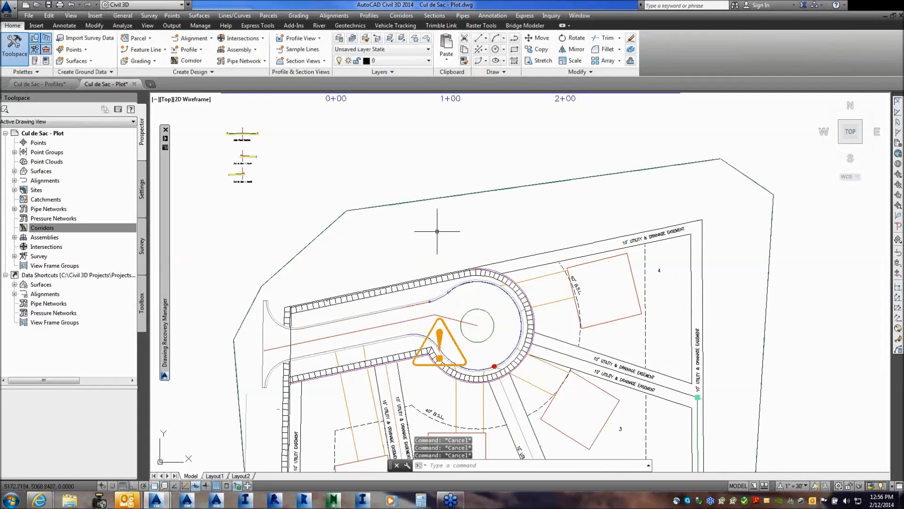
{"action": "mouse_move", "coordinate": [437, 231]}
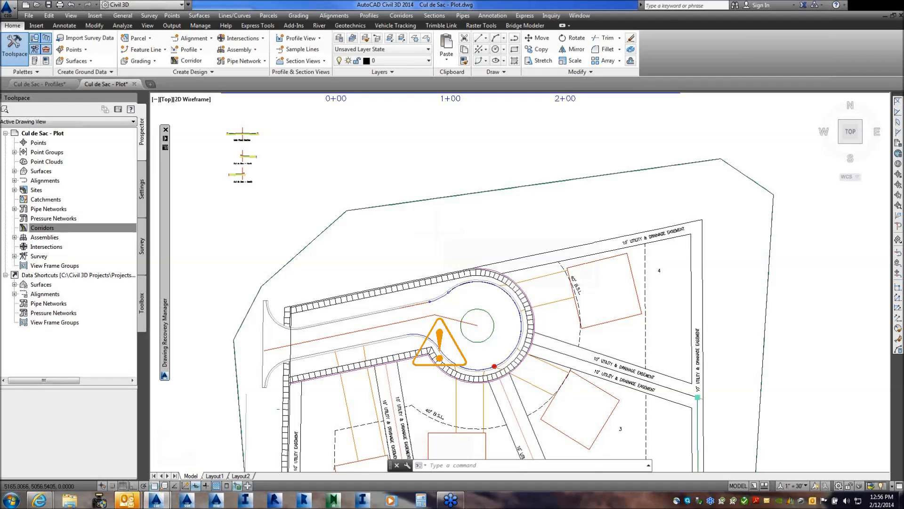
Examine the EOP-North and Danielle Court design profile views above the site plan.
{"action": "scroll", "coordinate": [437, 232], "scroll_direction": "down", "scroll_amount": 2}
{"action": "middle_click_drag", "start_coordinate": [451, 221], "coordinate": [427, 454]}
{"action": "mouse_move", "coordinate": [425, 315]}
{"action": "middle_mouse_down"}
{"action": "mouse_move", "coordinate": [424, 422]}
{"action": "mouse_move", "coordinate": [416, 402]}
{"action": "middle_mouse_up"}
{"action": "scroll", "coordinate": [436, 222], "scroll_direction": "down", "scroll_amount": 2}
{"action": "scroll", "coordinate": [423, 241], "scroll_direction": "up", "scroll_amount": 4}
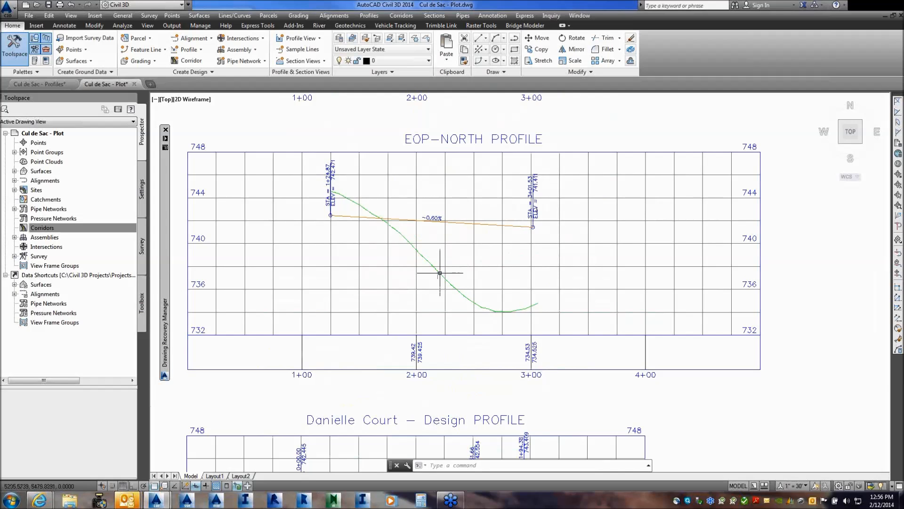
{"action": "scroll", "coordinate": [440, 274], "scroll_direction": "down", "scroll_amount": 2}
{"action": "mouse_move", "coordinate": [405, 164]}
{"action": "middle_mouse_down"}
{"action": "mouse_move", "coordinate": [421, 277]}
{"action": "mouse_move", "coordinate": [449, 257]}
{"action": "mouse_move", "coordinate": [436, 174]}
{"action": "mouse_move", "coordinate": [456, 101]}
{"action": "middle_mouse_up"}
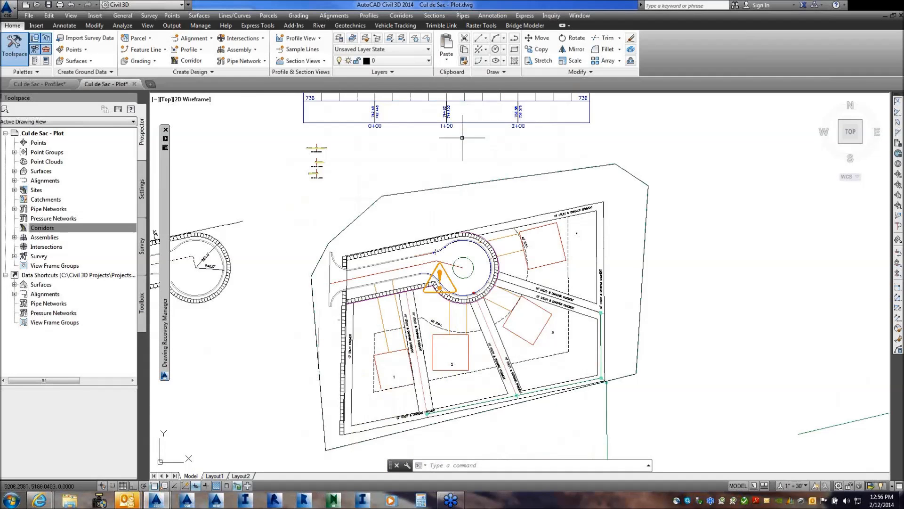
Define a new corridor using the Danielle Court - Design alignment, Main Road Segment profile and Main Road Section assembly, with no target surface.
{"action": "left_click", "coordinate": [393, 17]}
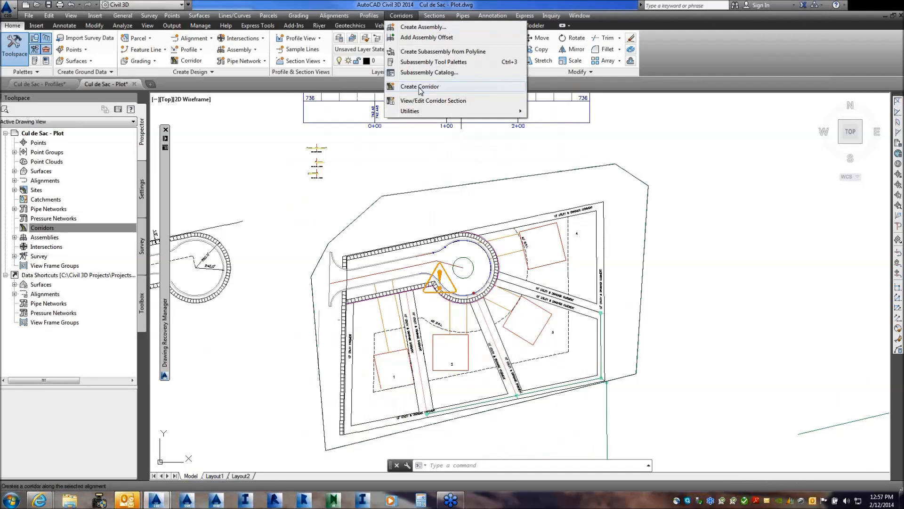
{"action": "left_click", "coordinate": [419, 87]}
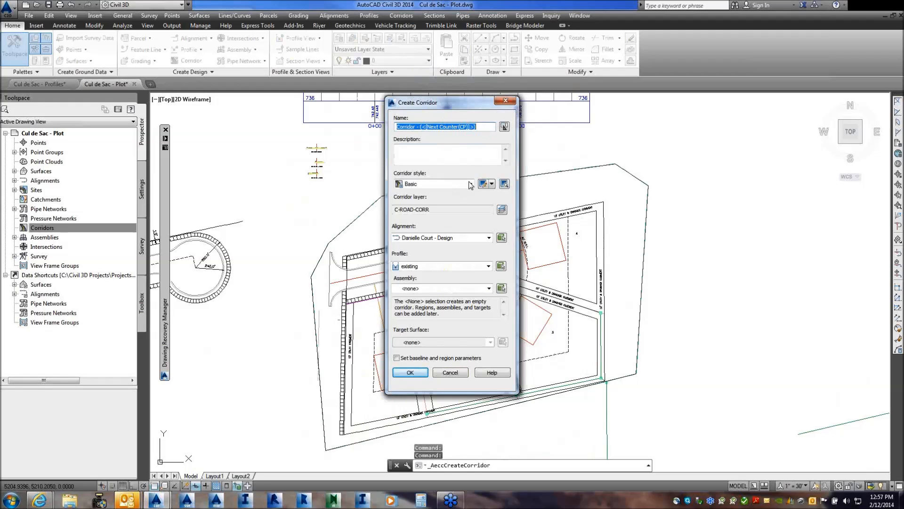
{"action": "left_click", "coordinate": [489, 238]}
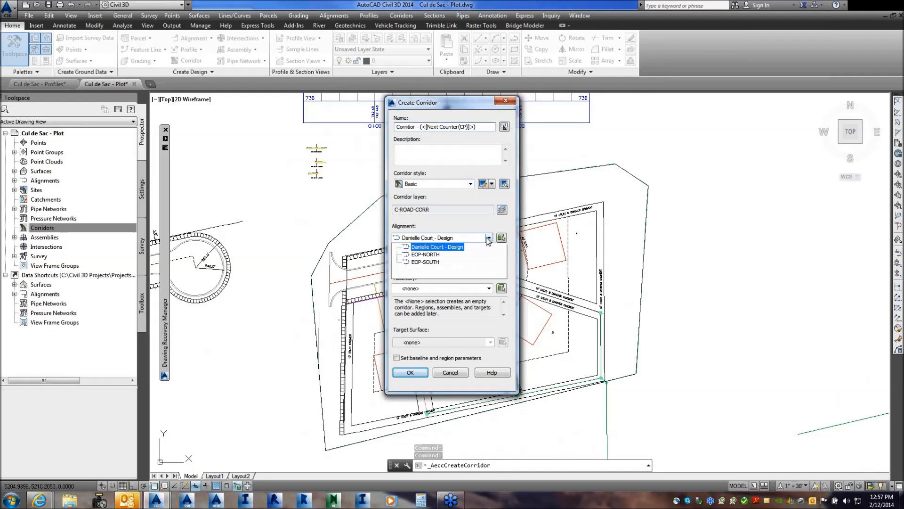
{"action": "left_click", "coordinate": [488, 238]}
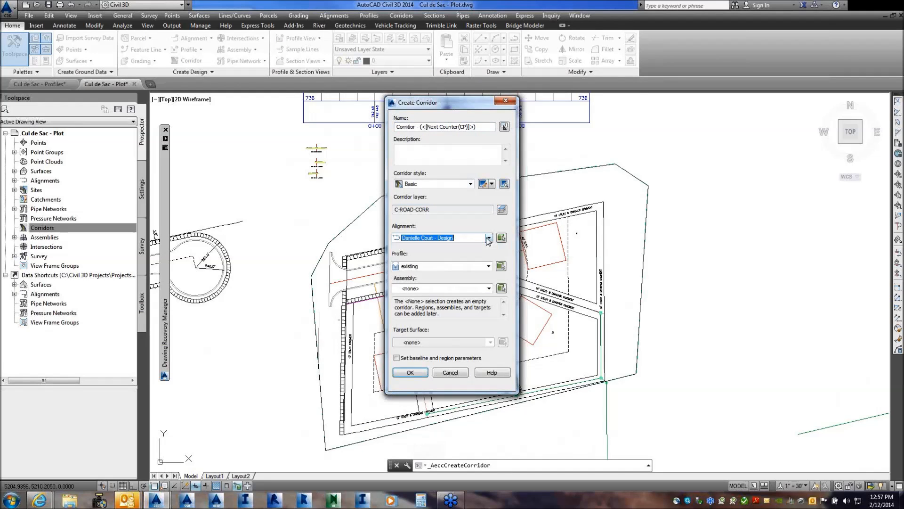
{"action": "left_click", "coordinate": [489, 266]}
{"action": "left_click", "coordinate": [435, 283]}
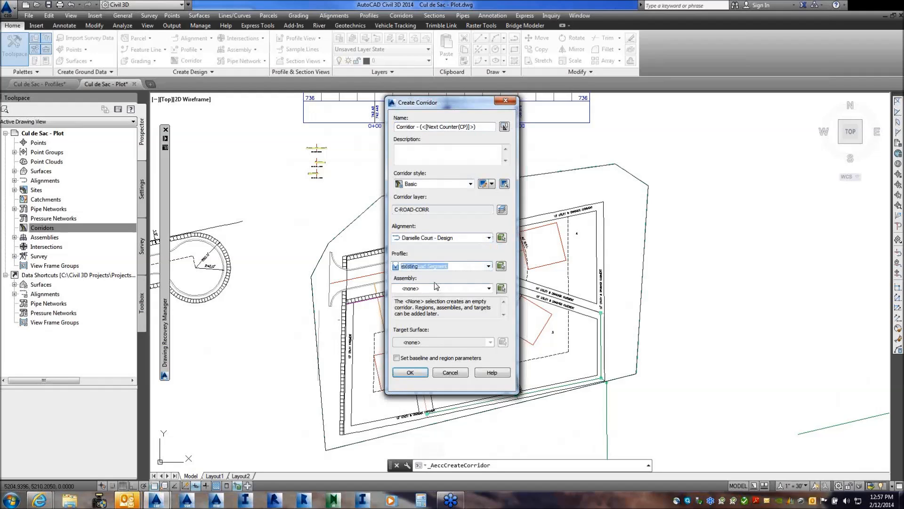
{"action": "left_click", "coordinate": [432, 288]}
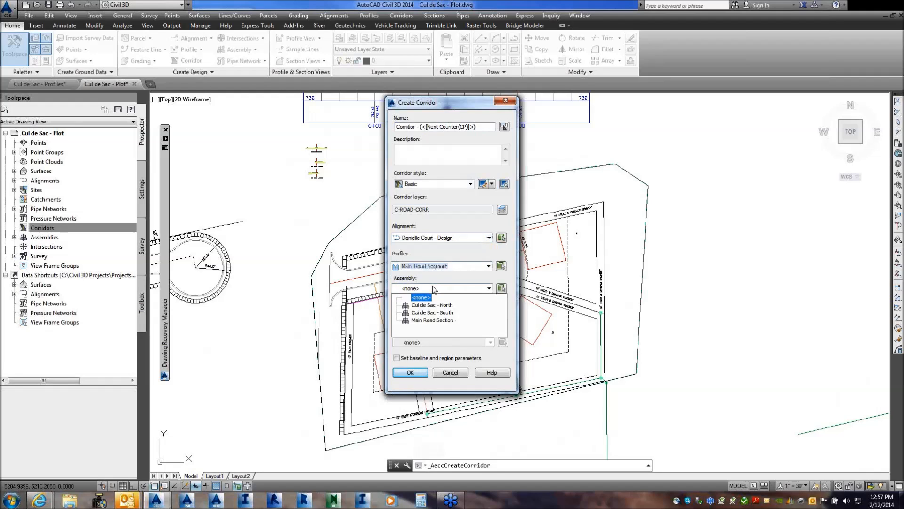
{"action": "left_click", "coordinate": [439, 308]}
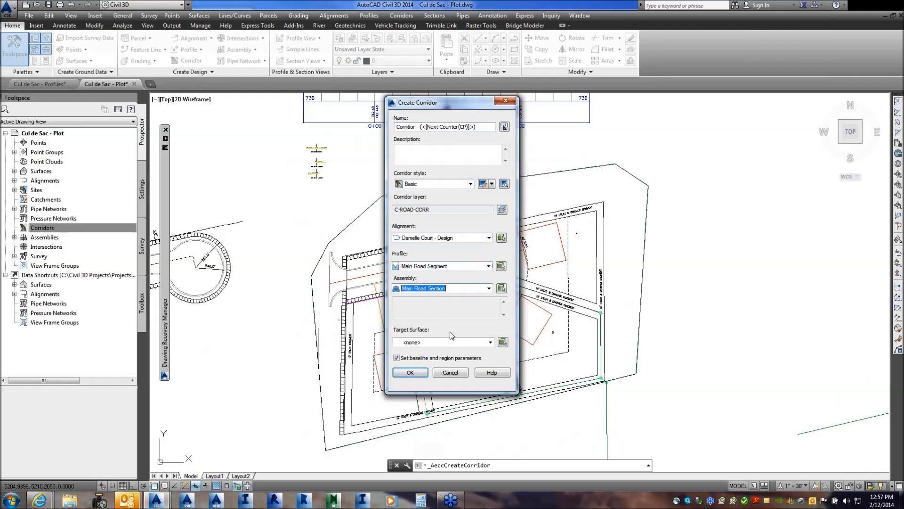
{"action": "left_click", "coordinate": [490, 343]}
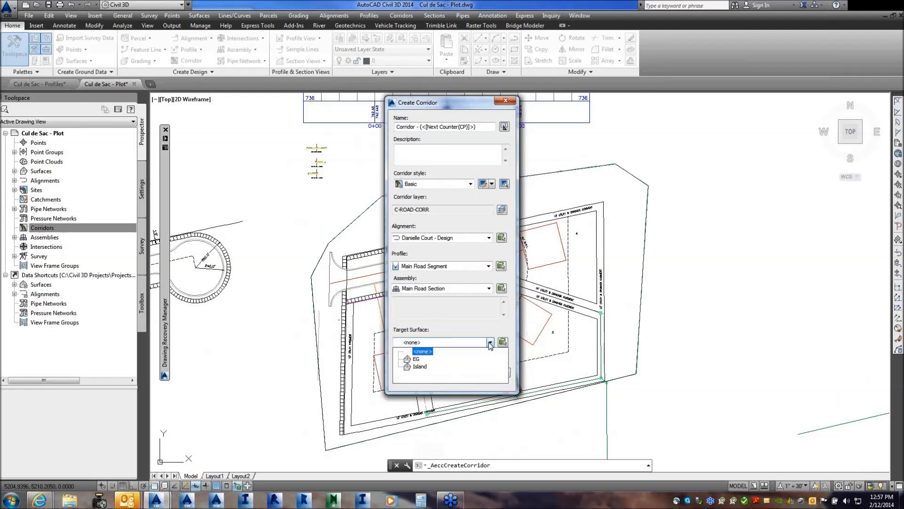
{"action": "left_click", "coordinate": [490, 344]}
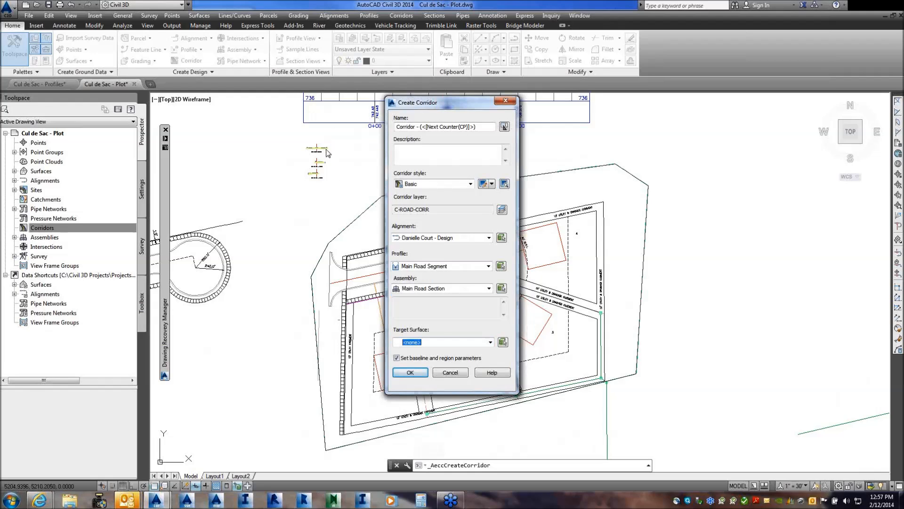
Accept the new corridor's default baseline and region parameters and rebuild the corridor.
{"action": "left_click", "coordinate": [405, 373]}
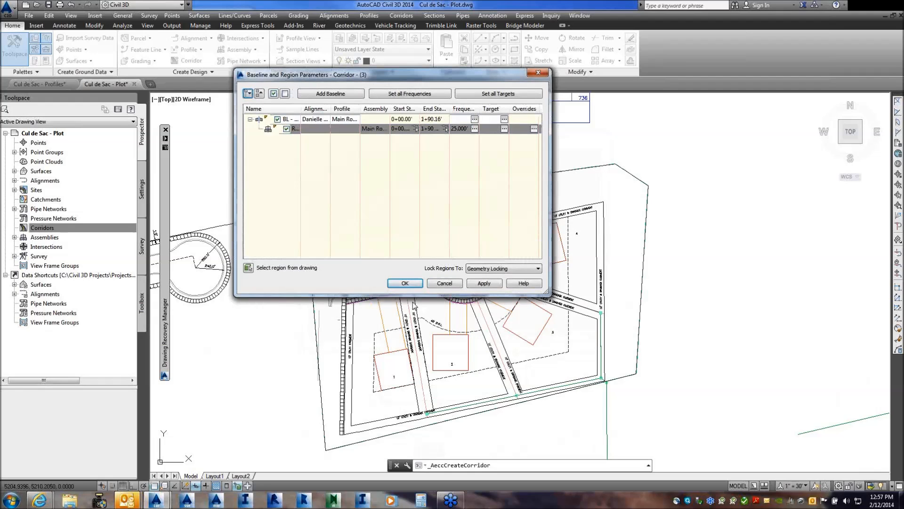
{"action": "left_click", "coordinate": [411, 284]}
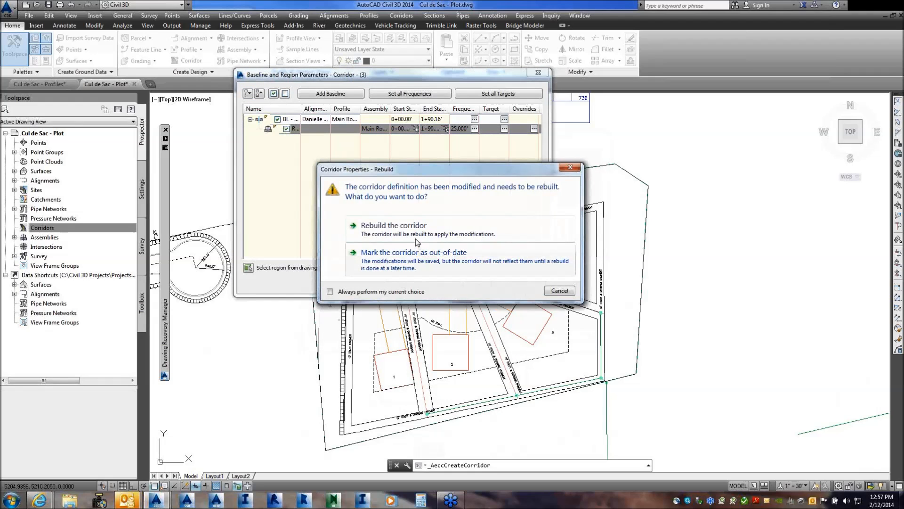
{"action": "left_click", "coordinate": [410, 226]}
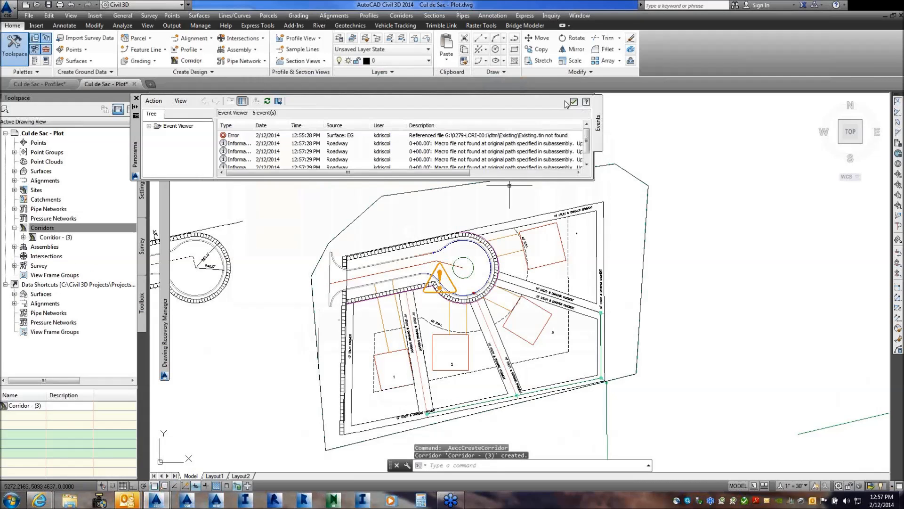
Thaw the C-ROAD-CORR layer to display the new corridor.
{"action": "left_click", "coordinate": [429, 62]}
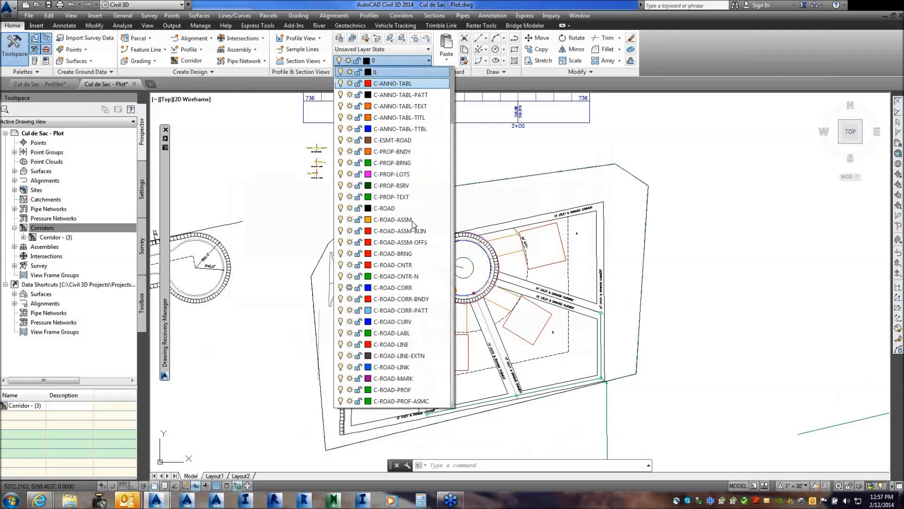
{"action": "left_click", "coordinate": [349, 288]}
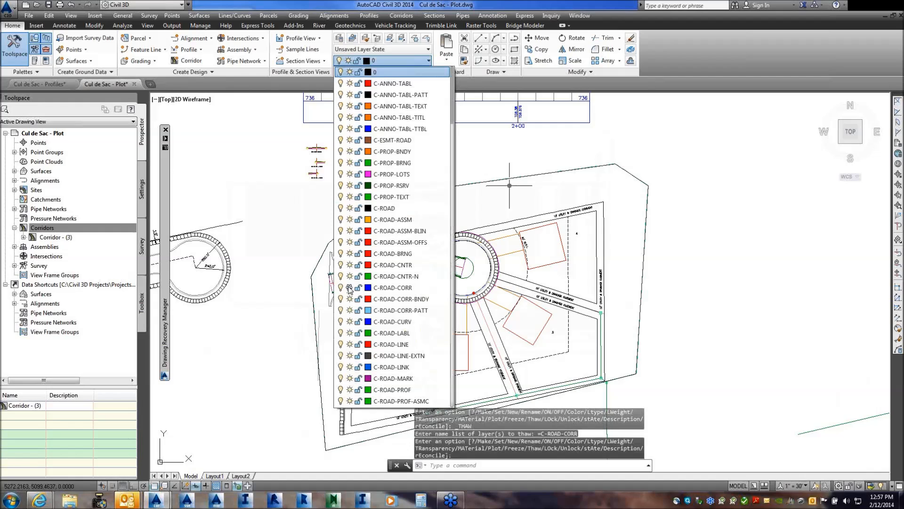
{"action": "left_click", "coordinate": [492, 160]}
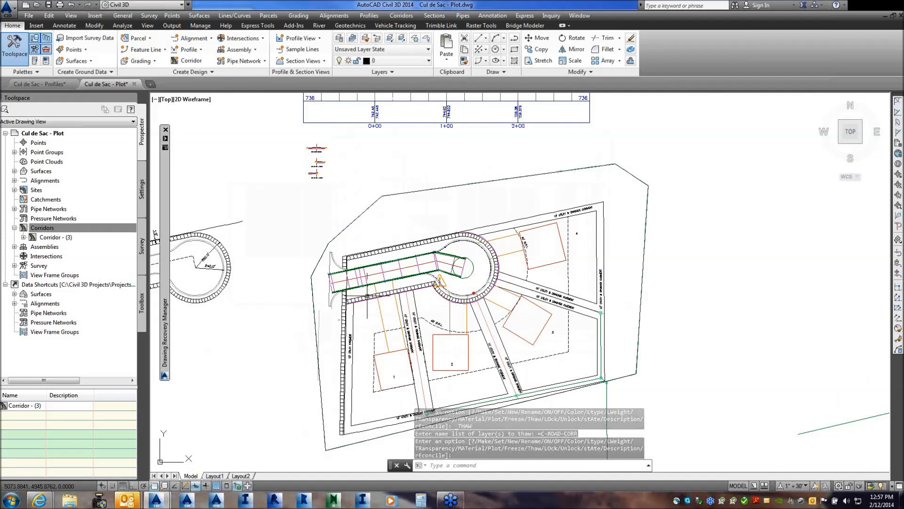
Inspect the main road corridor model in the Object Viewer from the SW Isometric view.
{"action": "scroll", "coordinate": [394, 266], "scroll_direction": "up", "scroll_amount": 5}
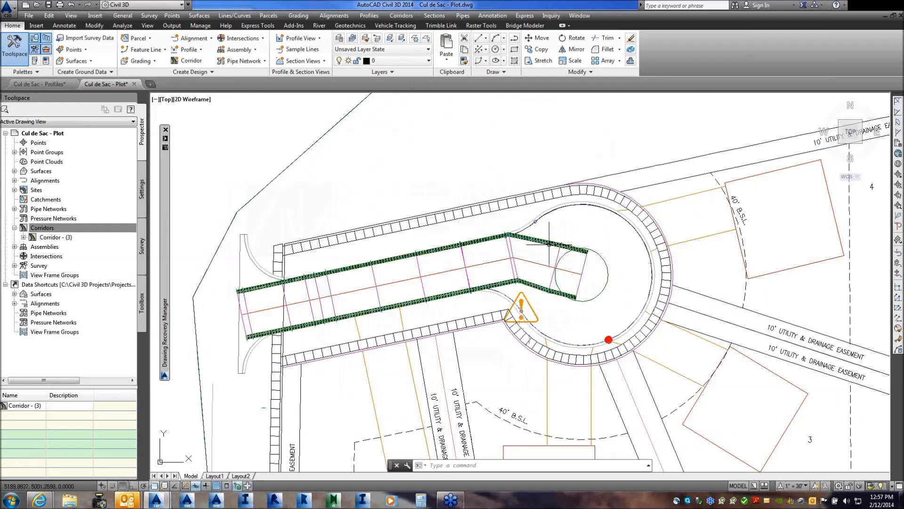
{"action": "left_click", "coordinate": [504, 245]}
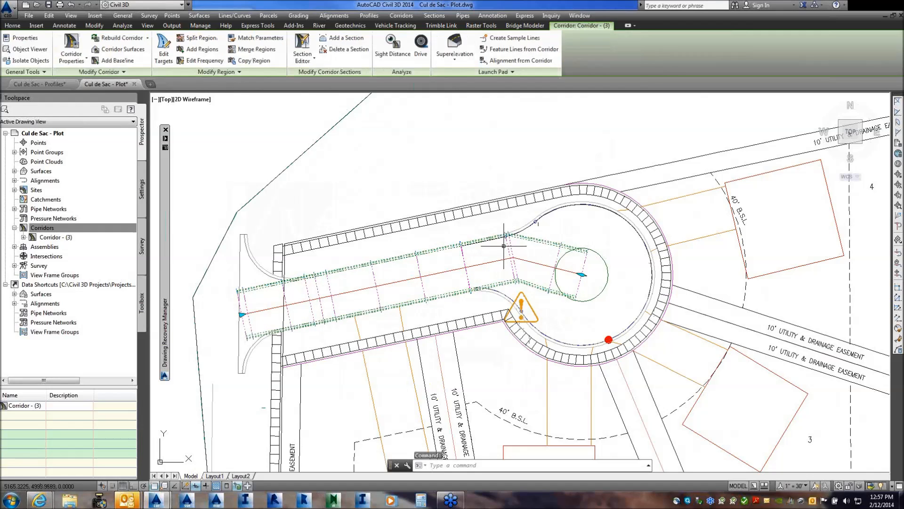
{"action": "right_click", "coordinate": [503, 245]}
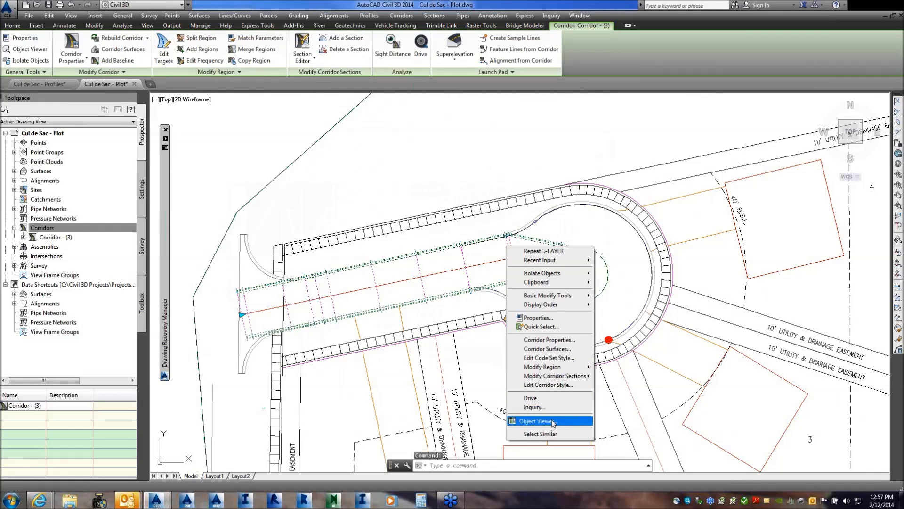
{"action": "left_click", "coordinate": [537, 420]}
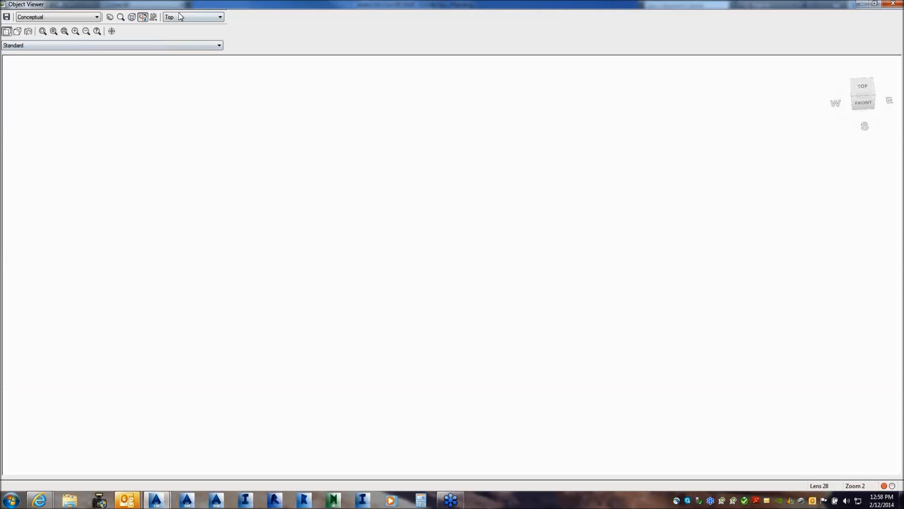
{"action": "left_click", "coordinate": [180, 17]}
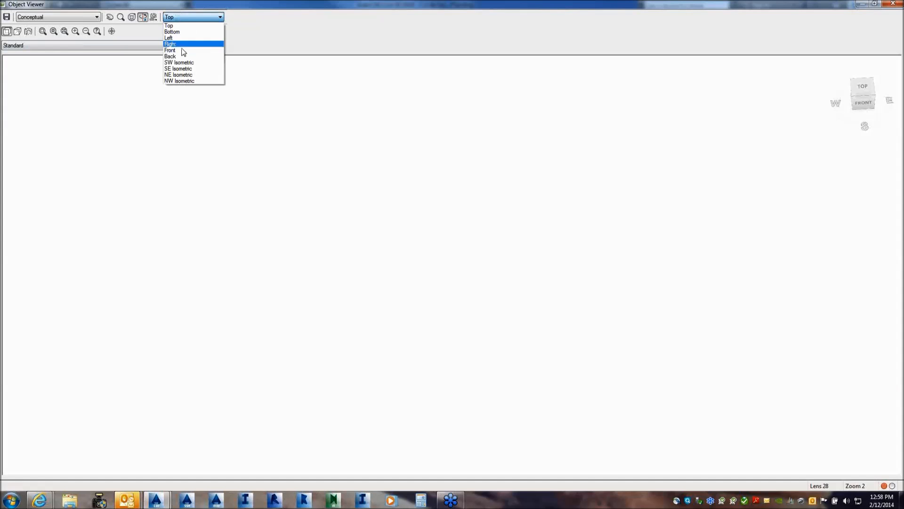
{"action": "left_click", "coordinate": [182, 61]}
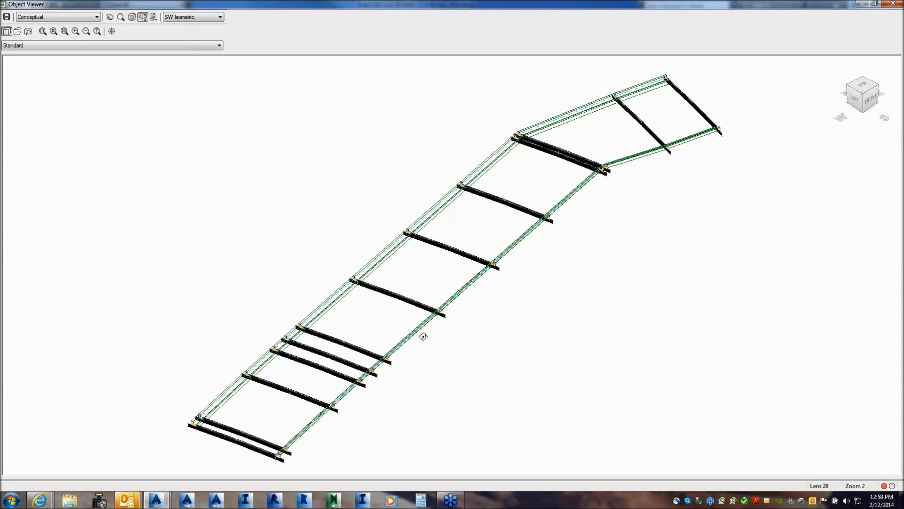
{"action": "mouse_move", "coordinate": [425, 277]}
{"action": "left_mouse_down"}
{"action": "mouse_move", "coordinate": [452, 290]}
{"action": "mouse_move", "coordinate": [425, 287]}
{"action": "left_mouse_up"}
{"action": "right_click", "coordinate": [425, 287]}
{"action": "left_click", "coordinate": [457, 295]}
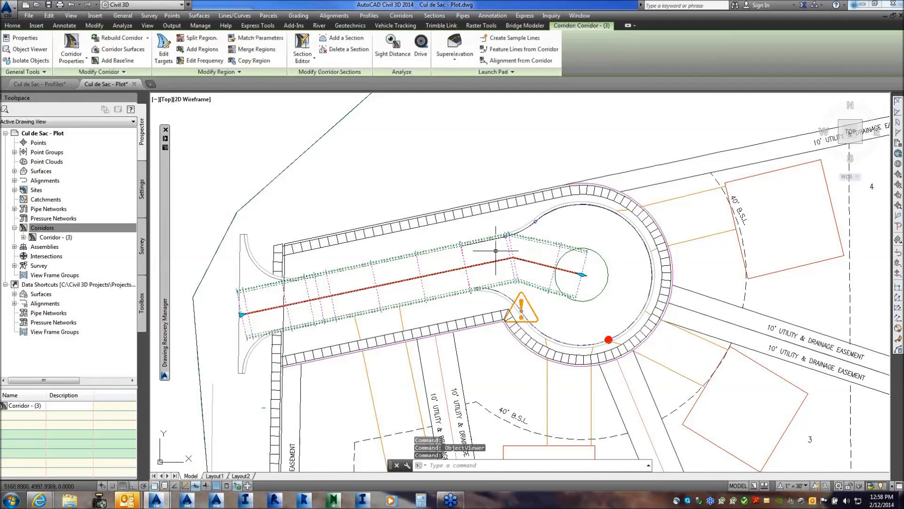
Set the end station of the corridor's main road region to 1+24 and rebuild the corridor.
{"action": "right_click", "coordinate": [499, 254]}
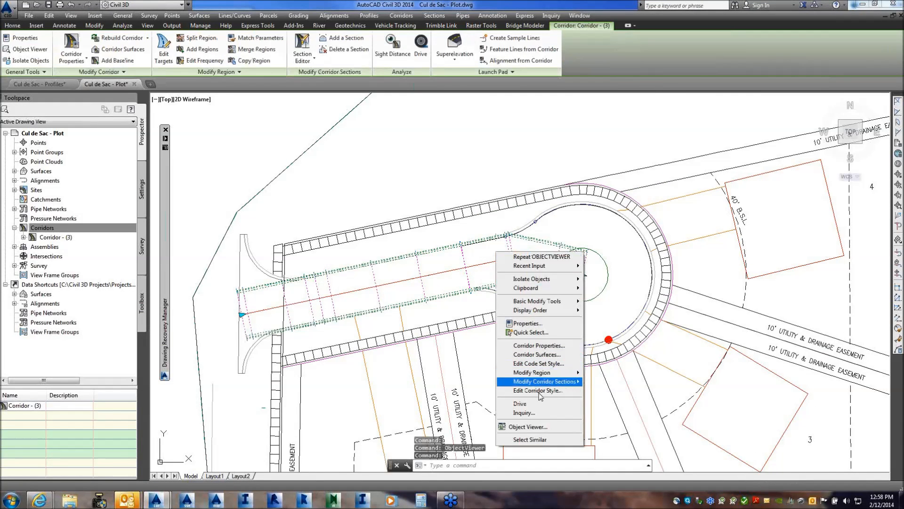
{"action": "left_click", "coordinate": [542, 346]}
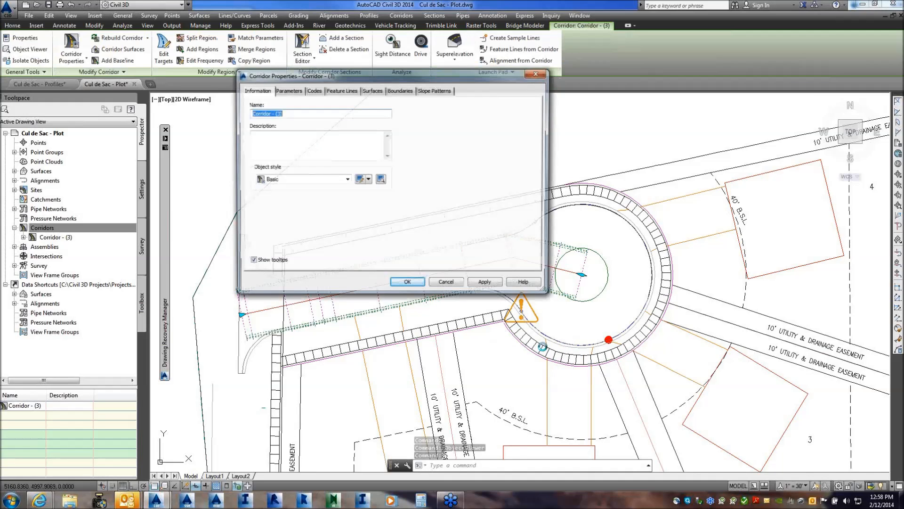
{"action": "left_click", "coordinate": [288, 90]}
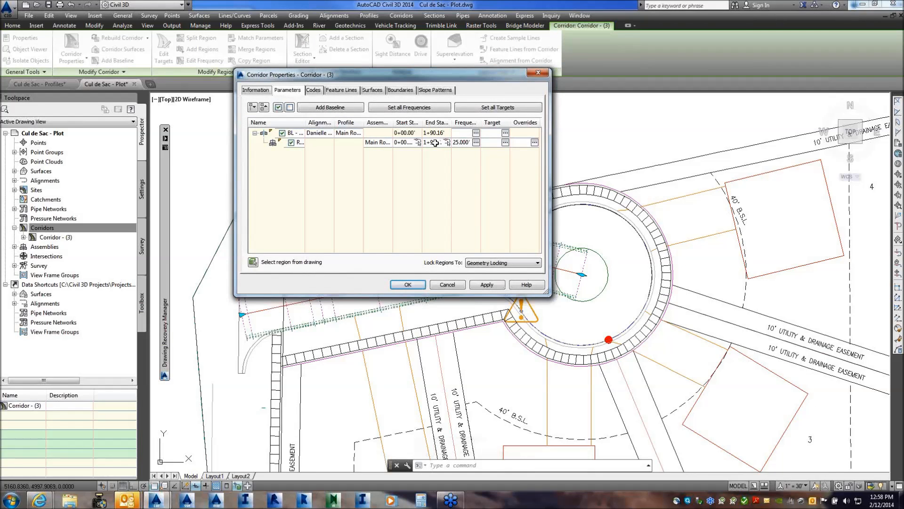
{"action": "left_click", "coordinate": [438, 142]}
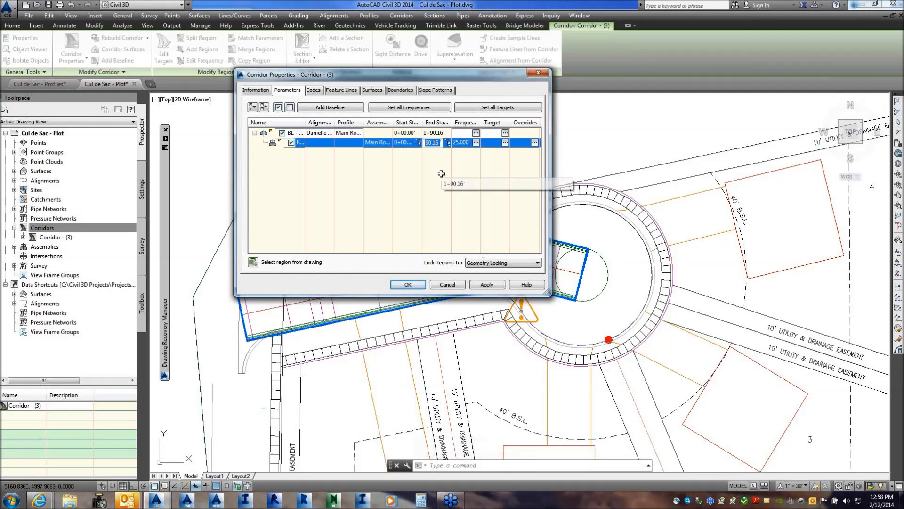
{"action": "type", "text": "1+24"}
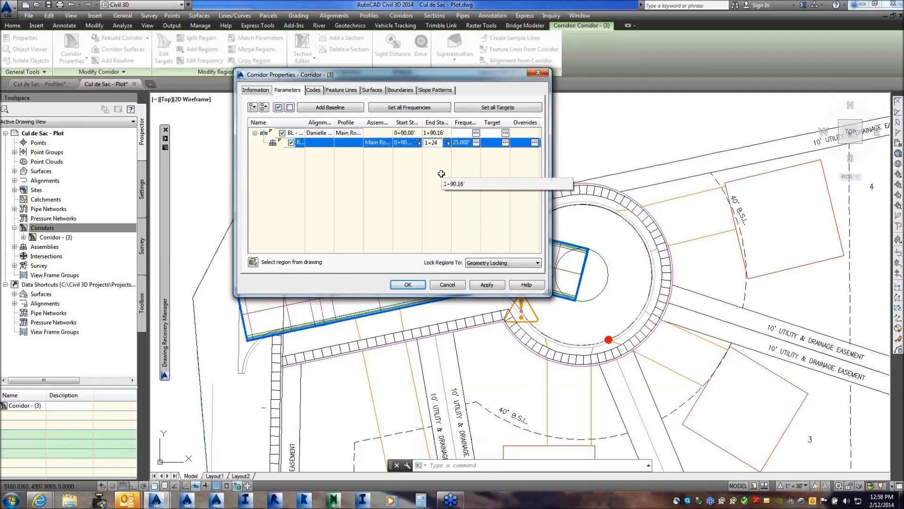
{"action": "key", "text": "Return"}
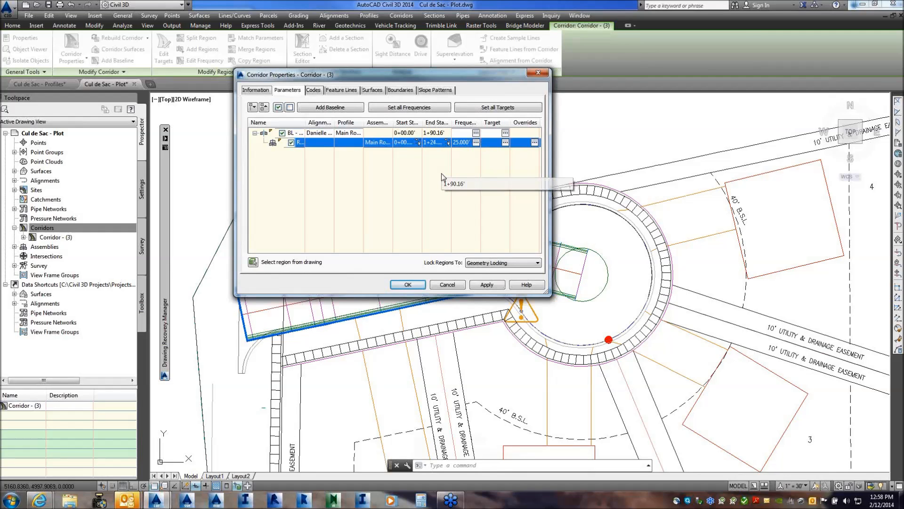
{"action": "left_click", "coordinate": [488, 284]}
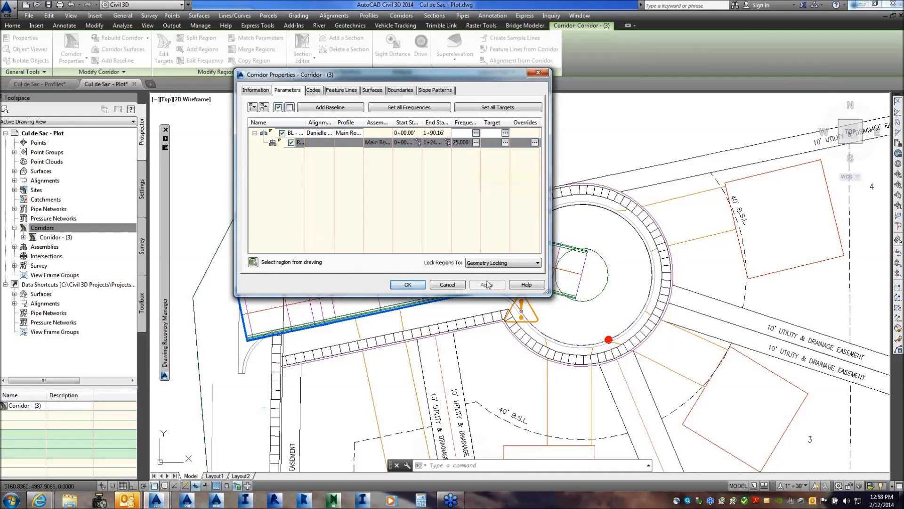
{"action": "left_click", "coordinate": [391, 214]}
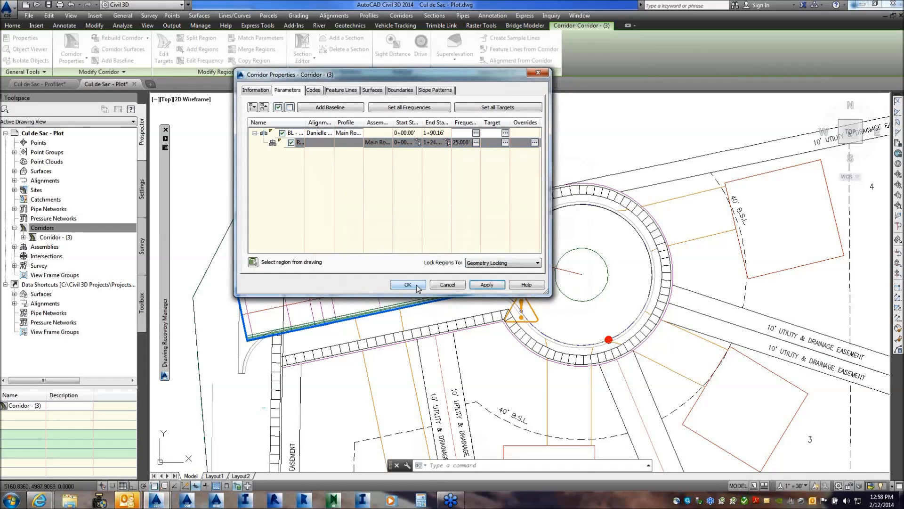
{"action": "left_click", "coordinate": [407, 285]}
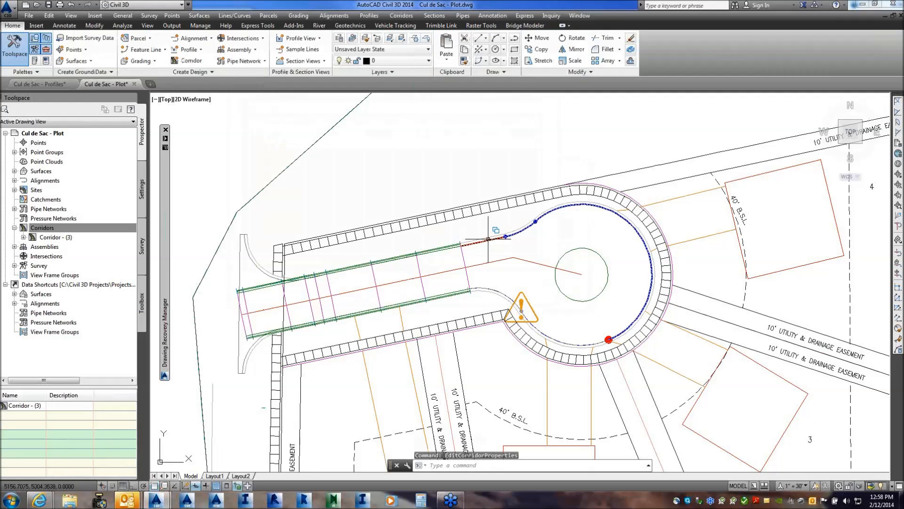
Add a corridor baseline that follows the EOP-NORTH alignment and assign it the North EOP profile.
{"action": "mouse_move", "coordinate": [489, 238]}
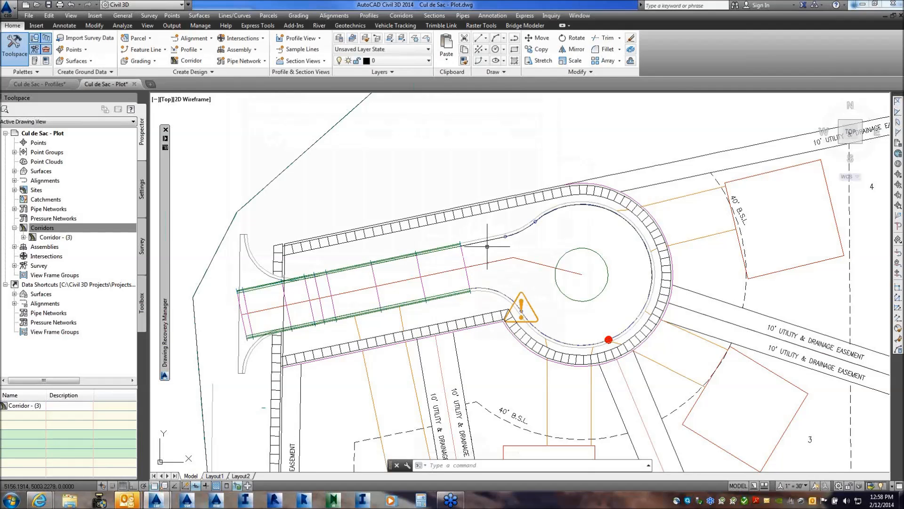
{"action": "left_click", "coordinate": [420, 269]}
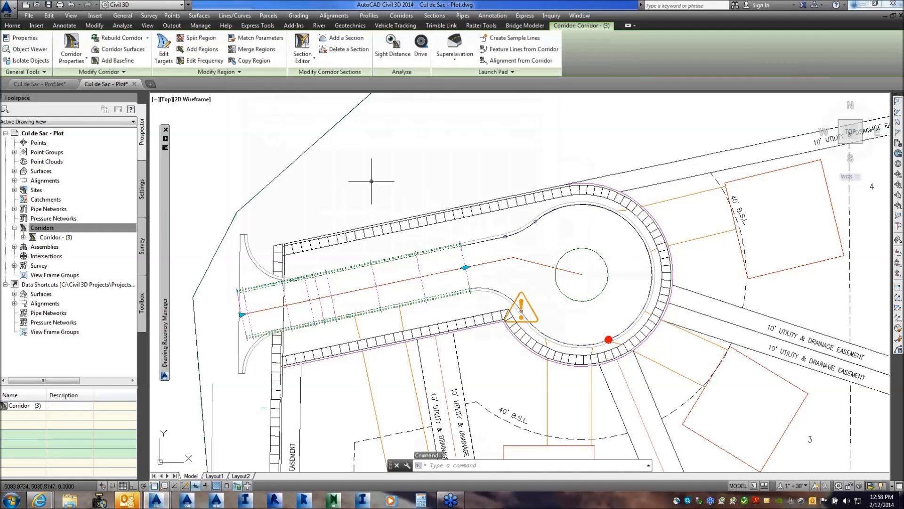
{"action": "right_click", "coordinate": [405, 198]}
{"action": "mouse_move", "coordinate": [461, 318]}
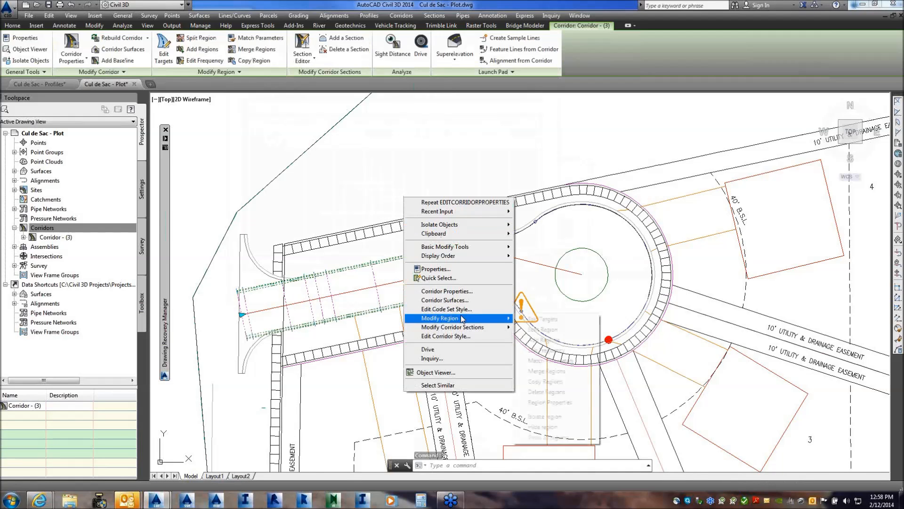
{"action": "left_click", "coordinate": [460, 292]}
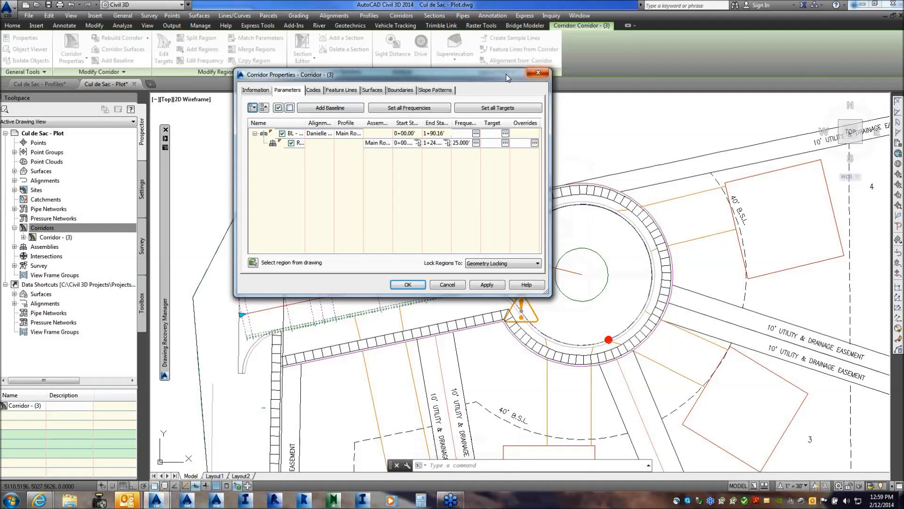
{"action": "left_click_drag", "start_coordinate": [508, 75], "coordinate": [419, 54]}
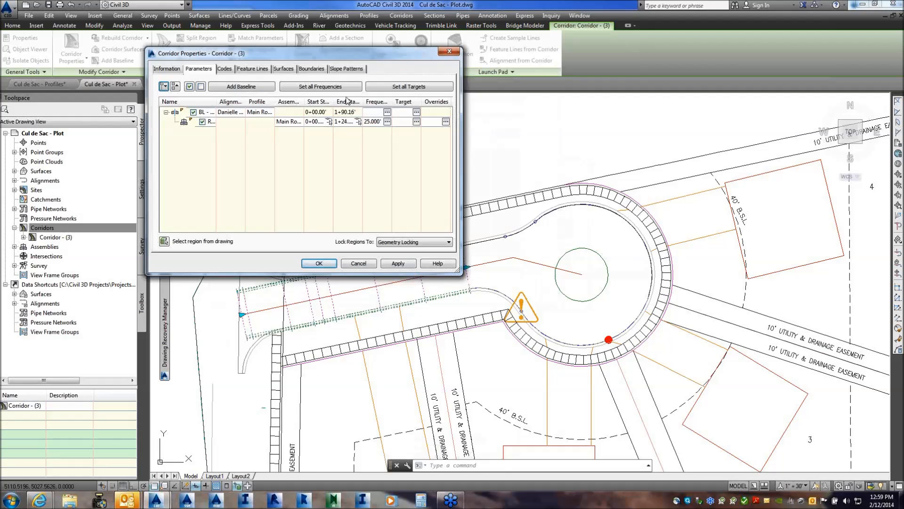
{"action": "left_click", "coordinate": [248, 87]}
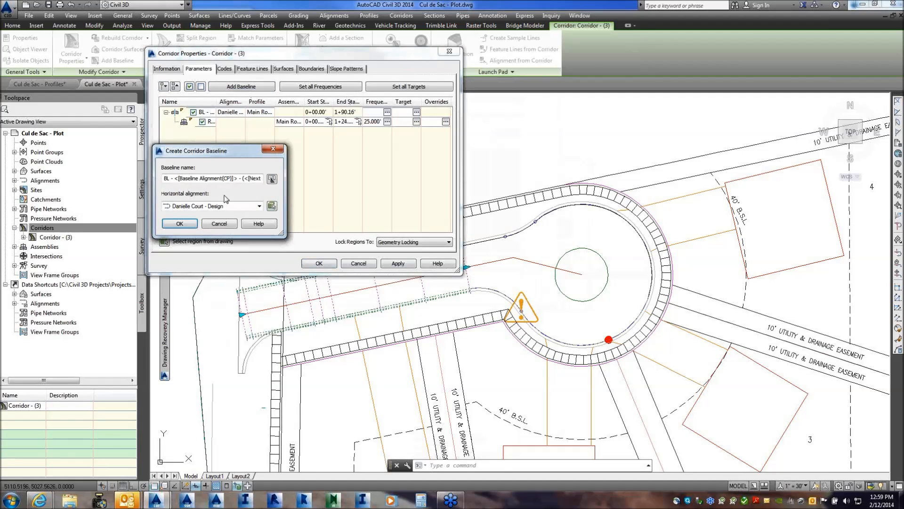
{"action": "left_click", "coordinate": [259, 206]}
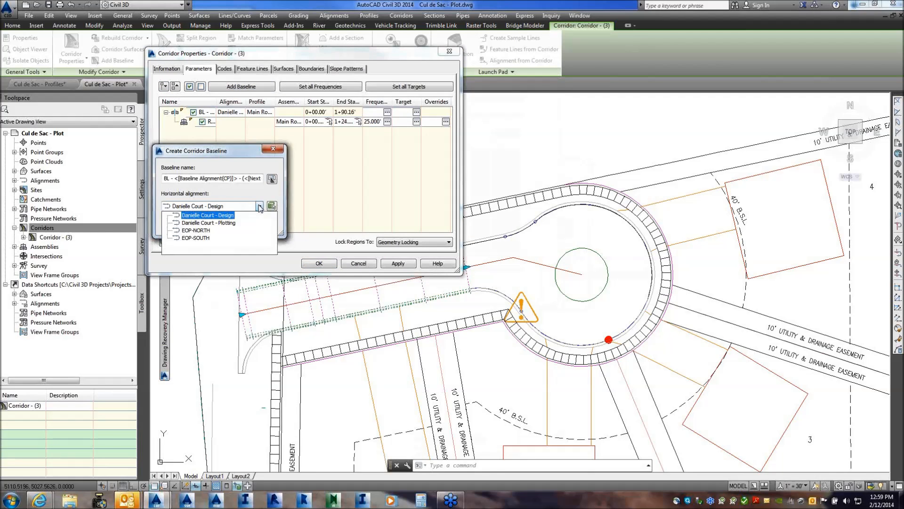
{"action": "left_click", "coordinate": [203, 230]}
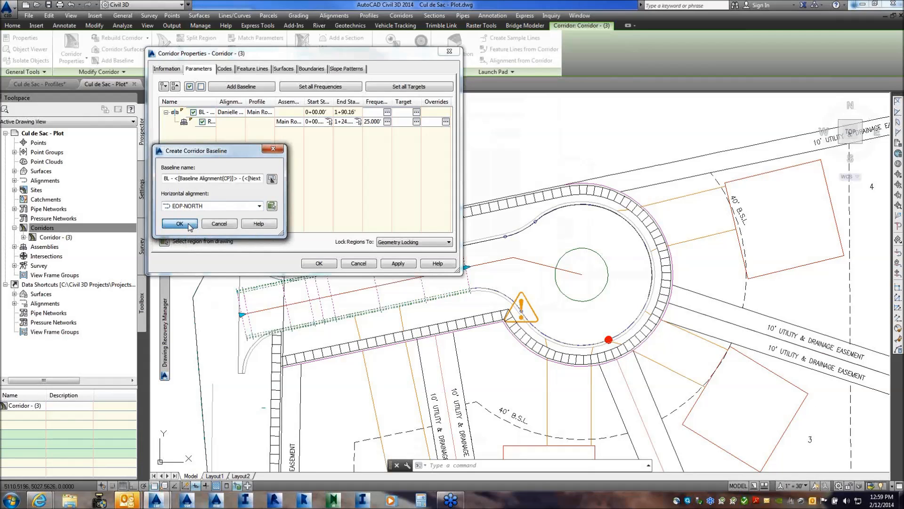
{"action": "left_click", "coordinate": [192, 226]}
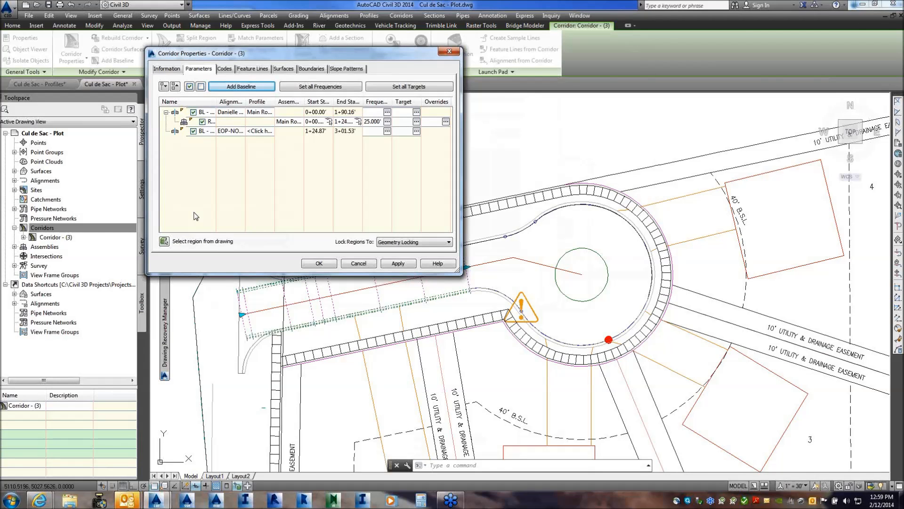
{"action": "left_click", "coordinate": [262, 130]}
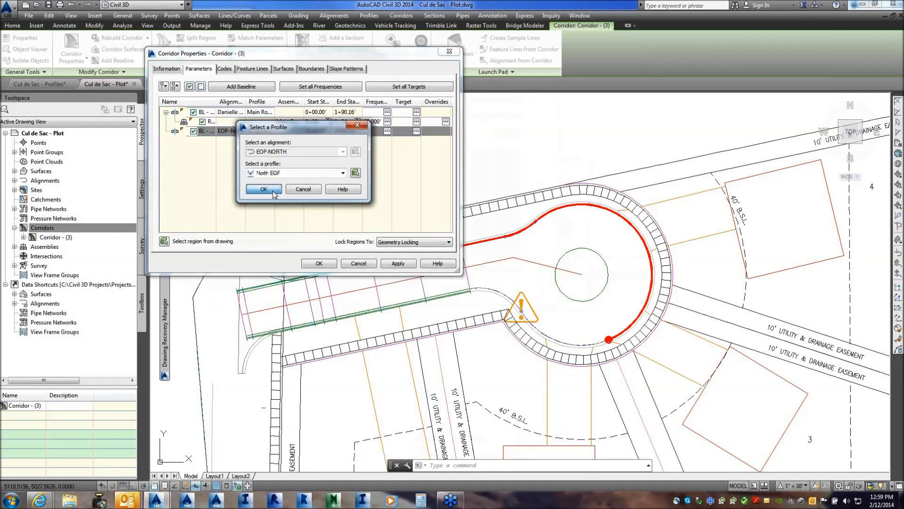
{"action": "left_click", "coordinate": [273, 191]}
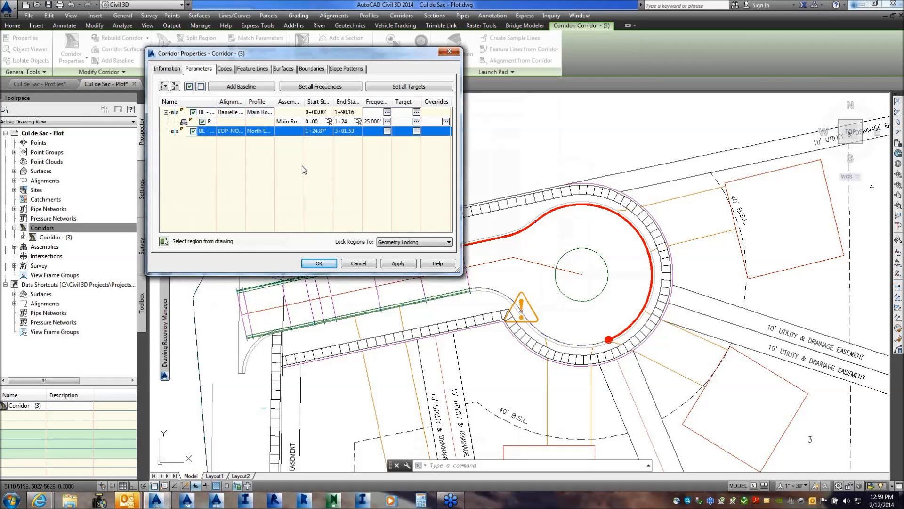
Add a region using the Cul de Sac - North assembly to the EOP-NORTH baseline and expand the baseline.
{"action": "right_click", "coordinate": [257, 131]}
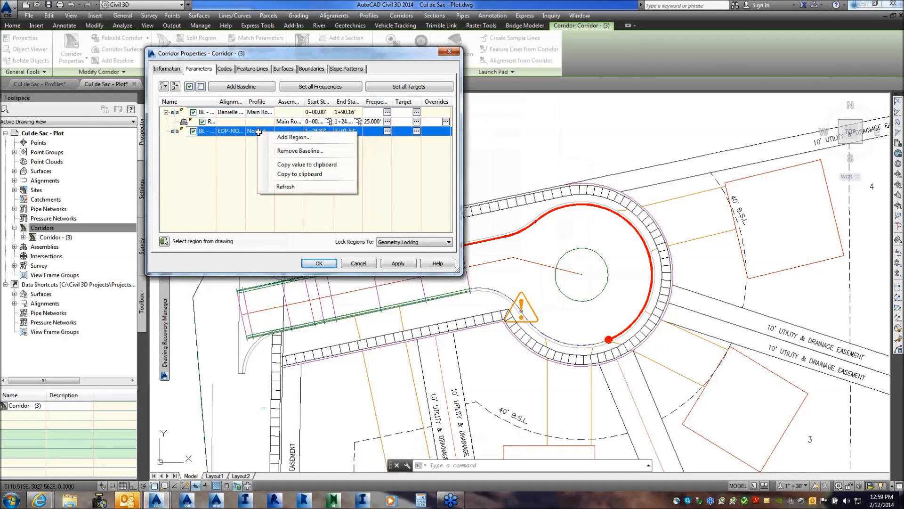
{"action": "left_click", "coordinate": [294, 138]}
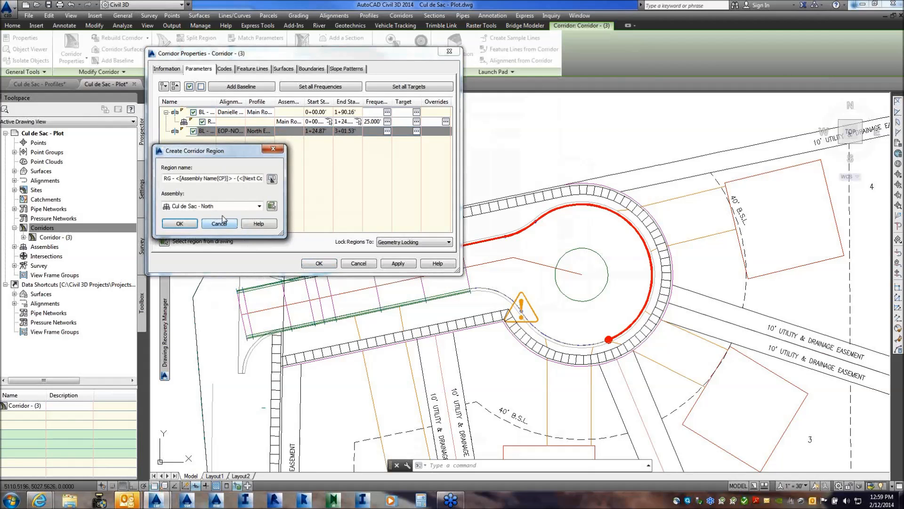
{"action": "left_click", "coordinate": [259, 207]}
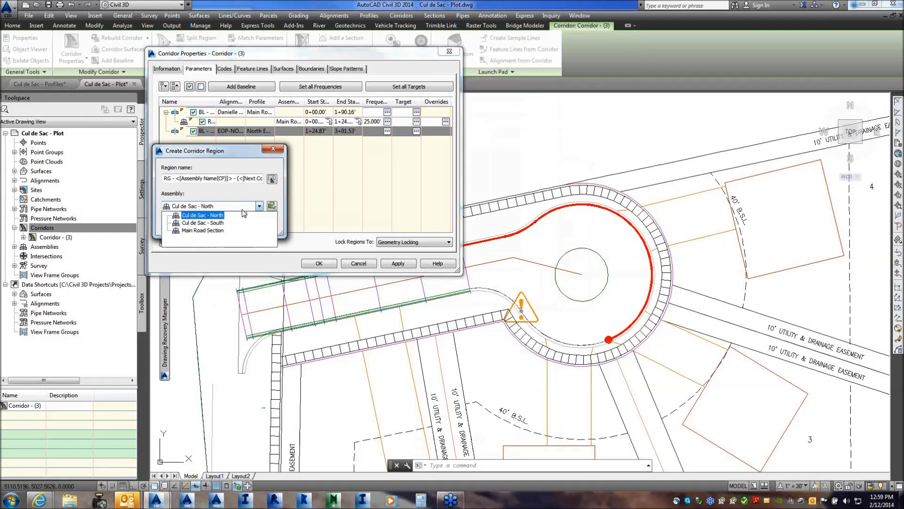
{"action": "left_click", "coordinate": [206, 216]}
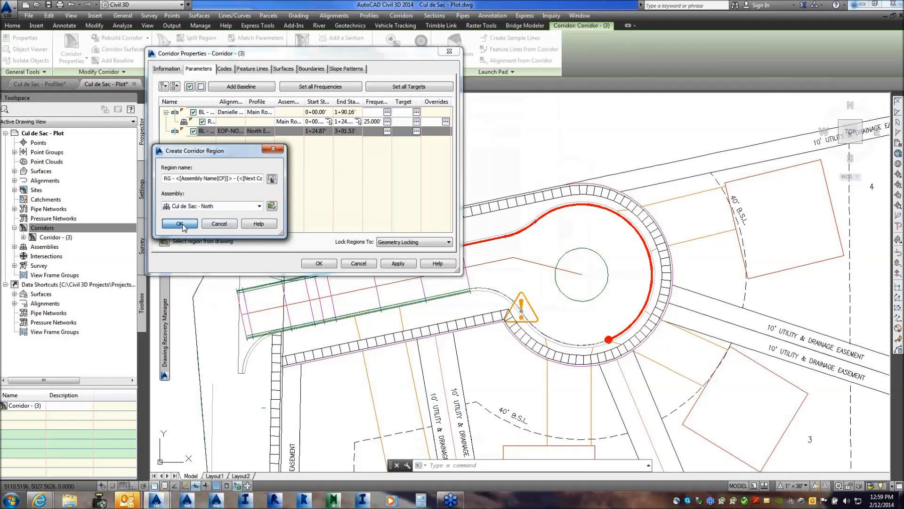
{"action": "left_click", "coordinate": [189, 223]}
{"action": "left_click", "coordinate": [166, 131]}
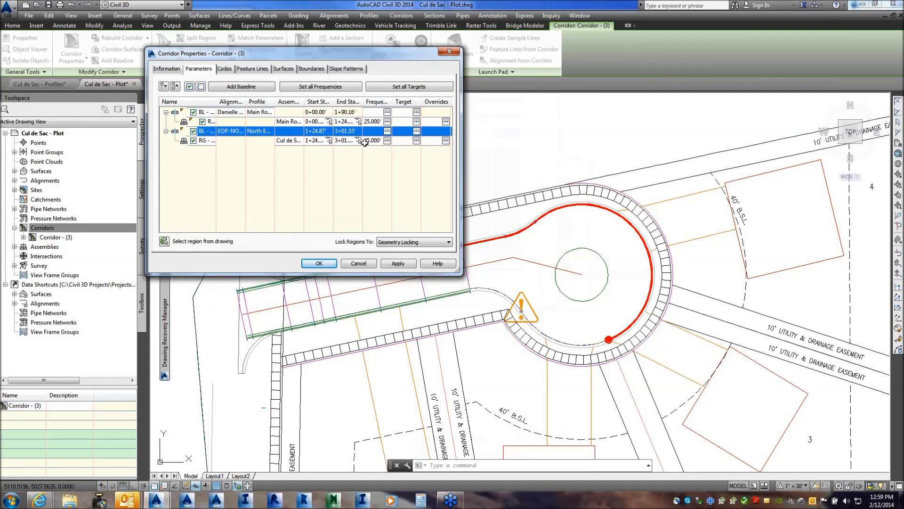
Accept the corridor properties, rebuild the corridor and dismiss the event list.
{"action": "left_click", "coordinate": [324, 265]}
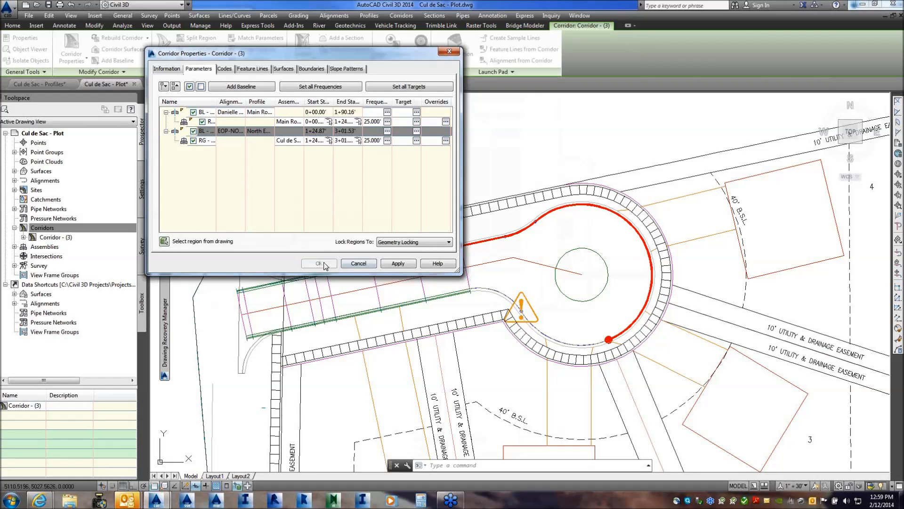
{"action": "left_click", "coordinate": [412, 230]}
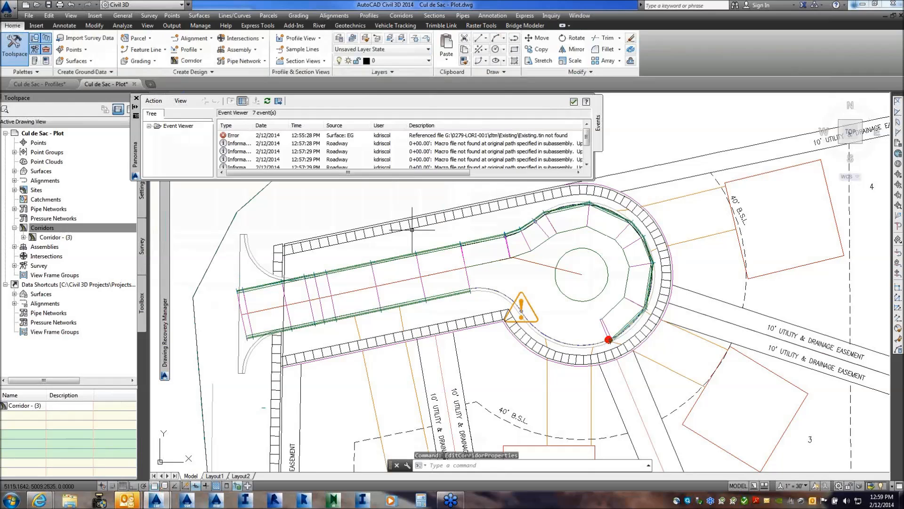
{"action": "left_click", "coordinate": [573, 102]}
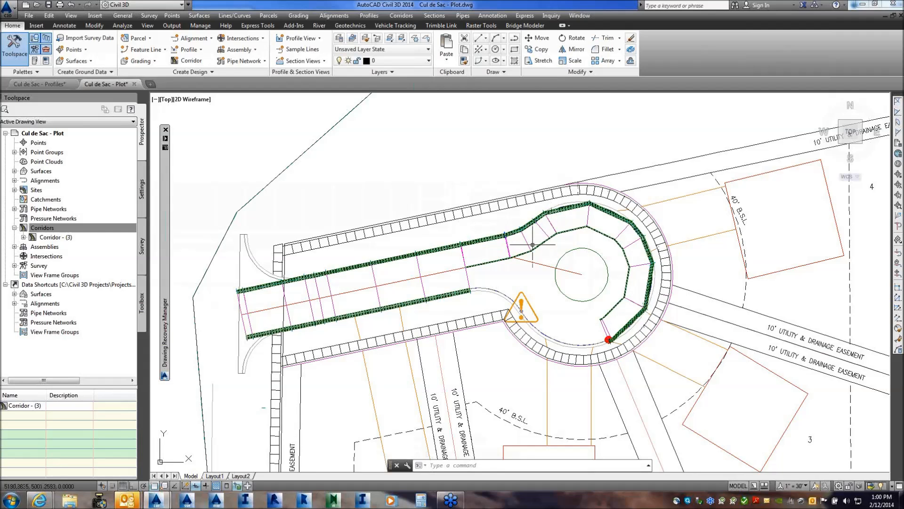
Examine the warning area of the cul-de-sac corridor and the lane subassembly of the Cul de Sac - North assembly.
{"action": "scroll", "coordinate": [533, 246], "scroll_direction": "up", "scroll_amount": 2}
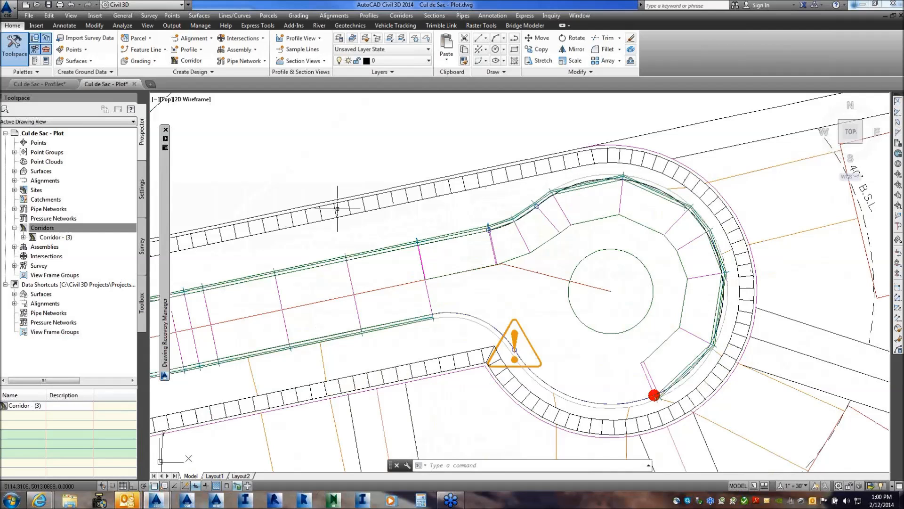
{"action": "scroll", "coordinate": [337, 208], "scroll_direction": "down", "scroll_amount": 5}
{"action": "scroll", "coordinate": [249, 119], "scroll_direction": "up", "scroll_amount": 10}
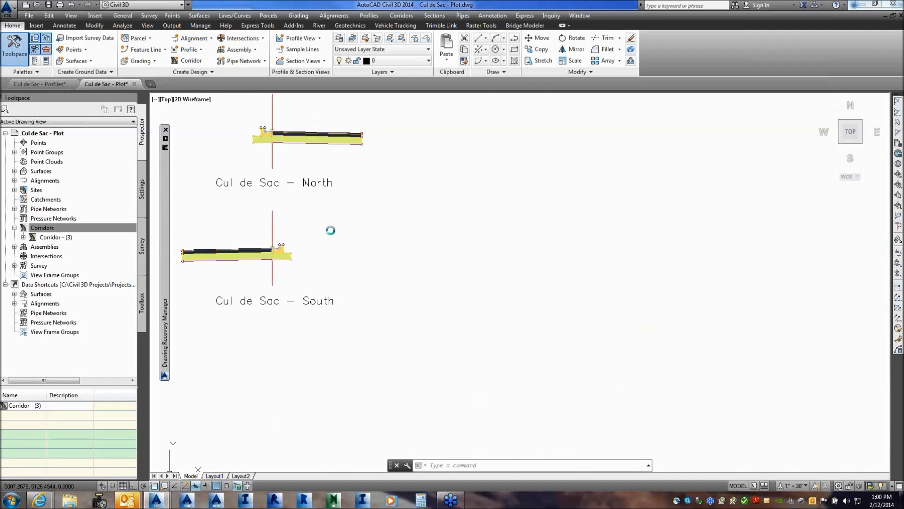
{"action": "middle_click_drag", "start_coordinate": [293, 163], "coordinate": [293, 253]}
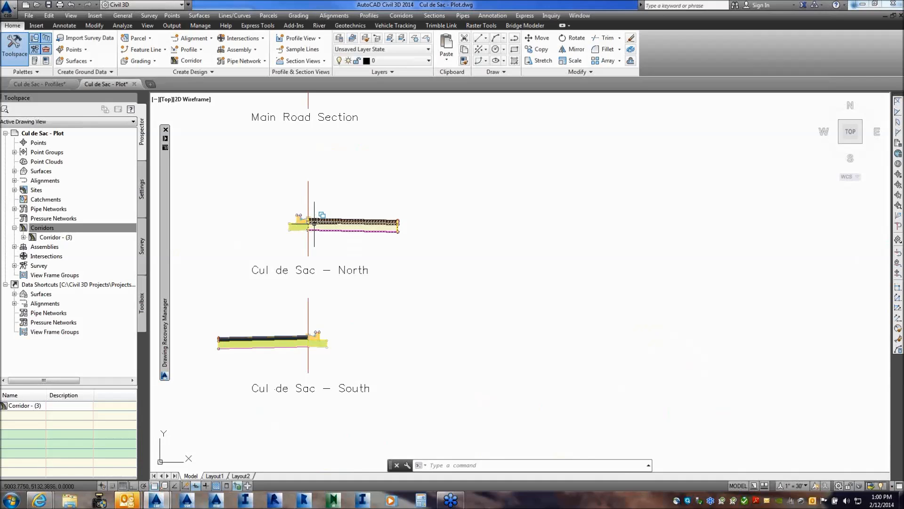
{"action": "mouse_move", "coordinate": [355, 225]}
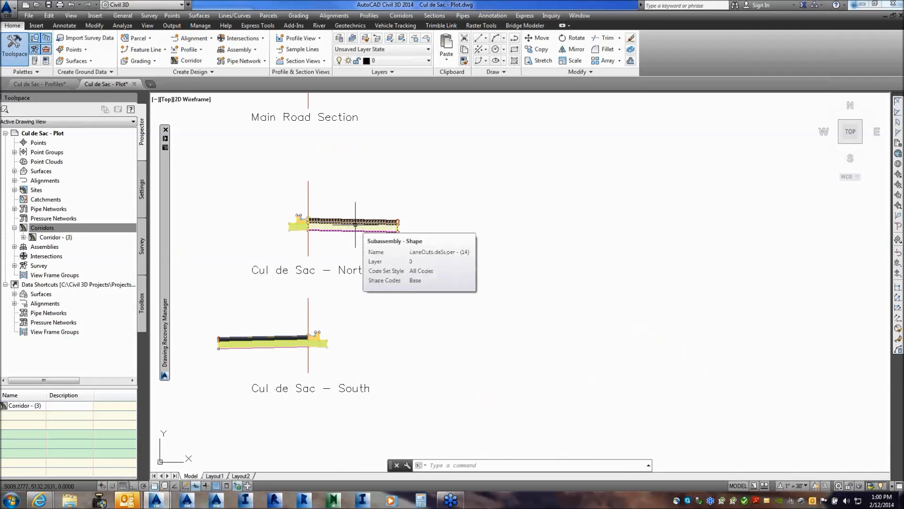
{"action": "scroll", "coordinate": [461, 219], "scroll_direction": "down", "scroll_amount": 5}
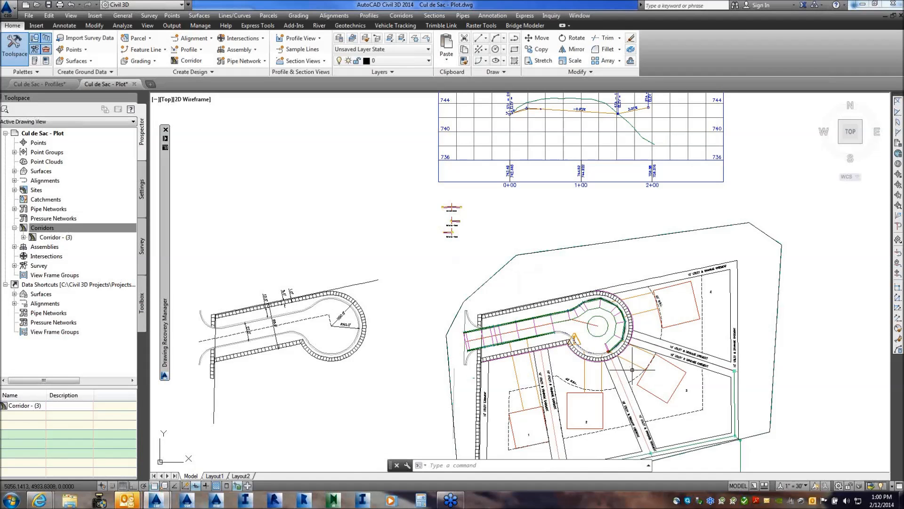
In the corridor properties, set the width alignment target of the EOP-NORTH baseline's Cul de Sac - North region to Danielle Court - Design.
{"action": "scroll", "coordinate": [632, 370], "scroll_direction": "up", "scroll_amount": 6}
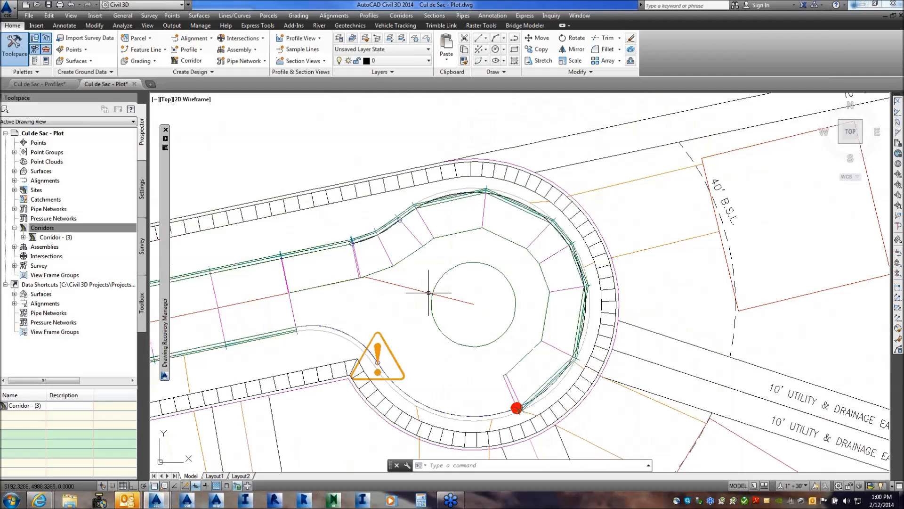
{"action": "left_click", "coordinate": [385, 245]}
{"action": "right_click", "coordinate": [414, 249]}
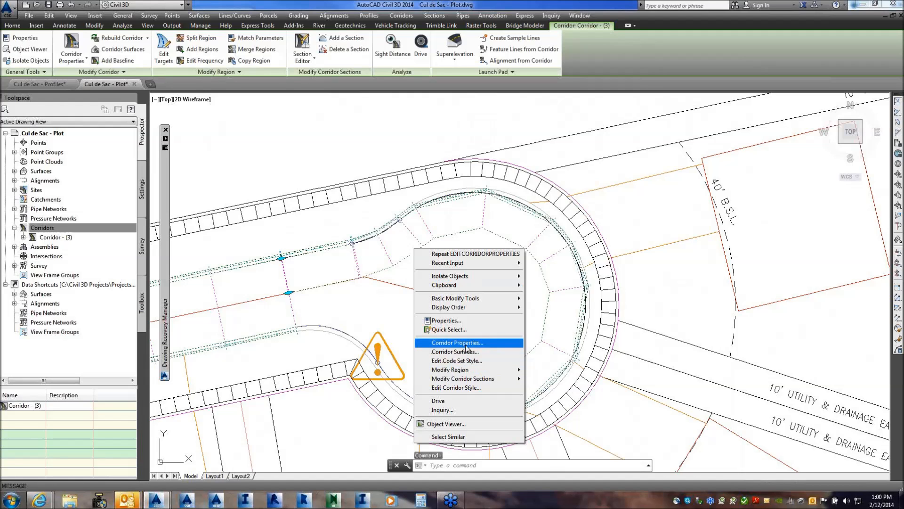
{"action": "left_click", "coordinate": [466, 344]}
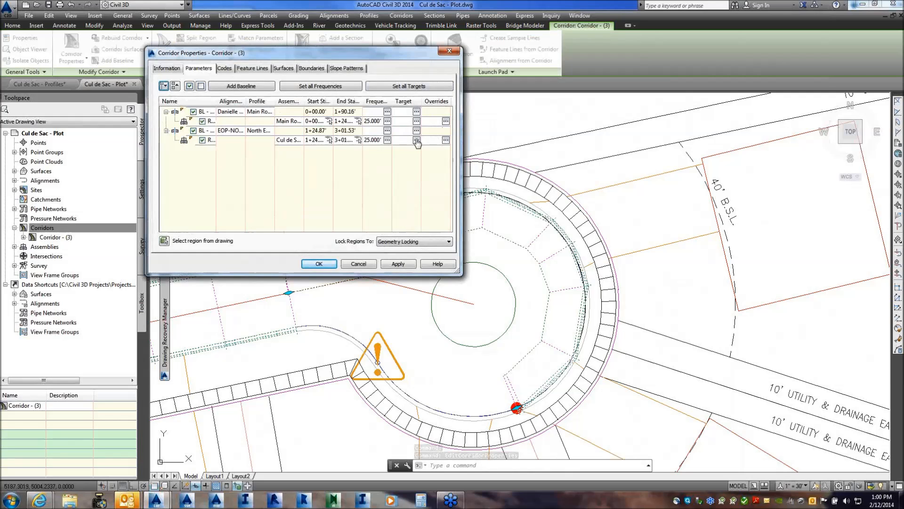
{"action": "left_click", "coordinate": [416, 140]}
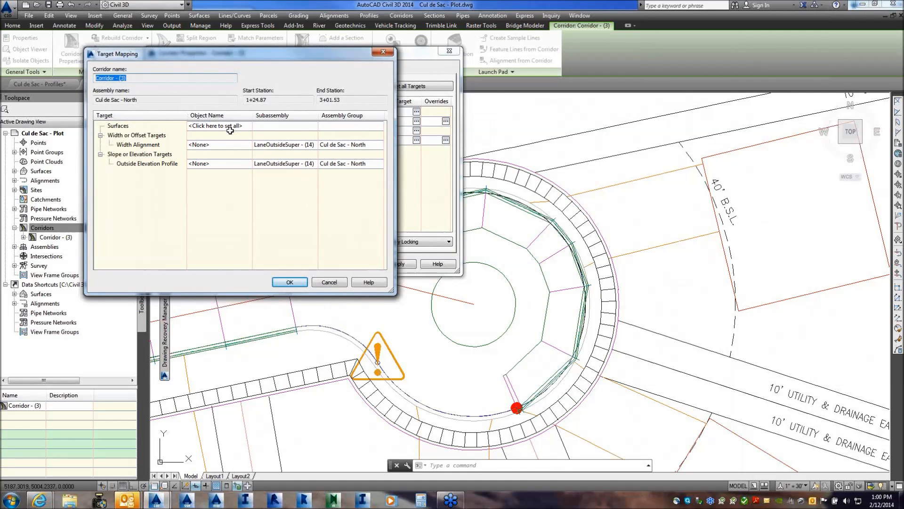
{"action": "left_click", "coordinate": [204, 145]}
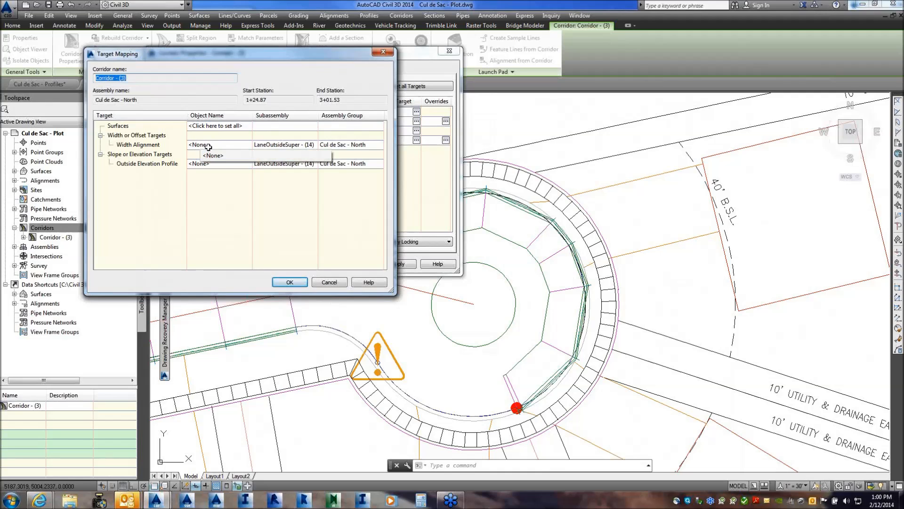
{"action": "left_click", "coordinate": [209, 145]}
{"action": "left_click", "coordinate": [208, 145]}
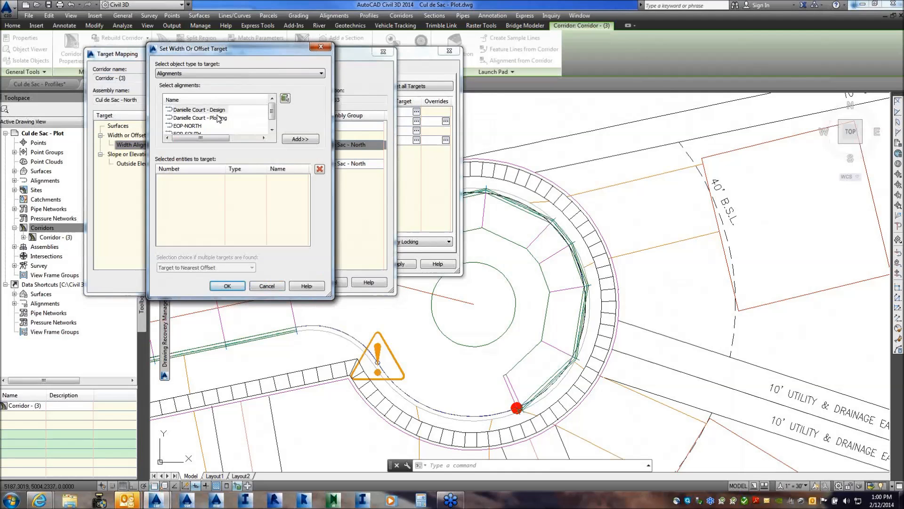
{"action": "left_click", "coordinate": [218, 111]}
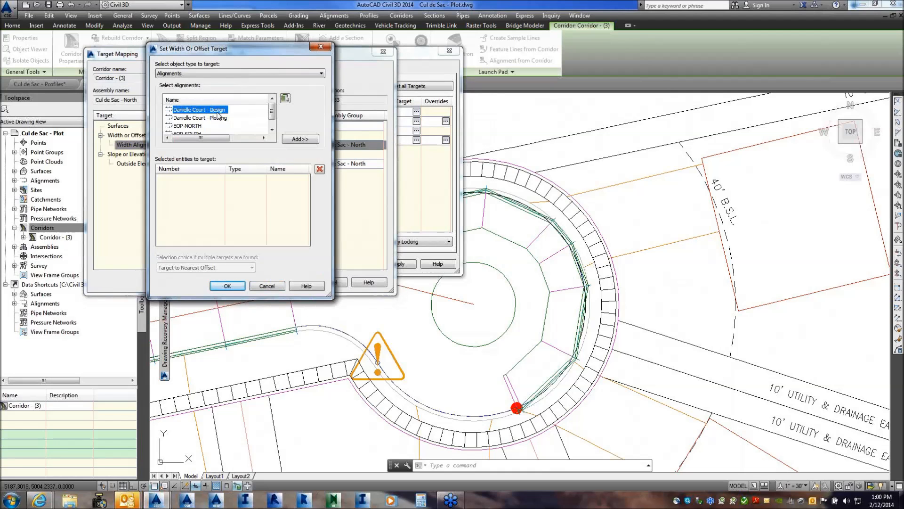
{"action": "left_click", "coordinate": [301, 139]}
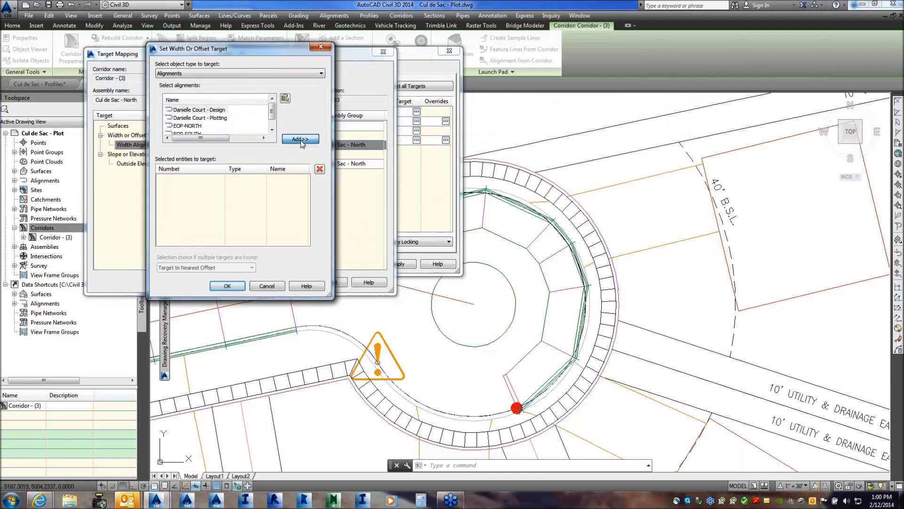
{"action": "left_click", "coordinate": [228, 285]}
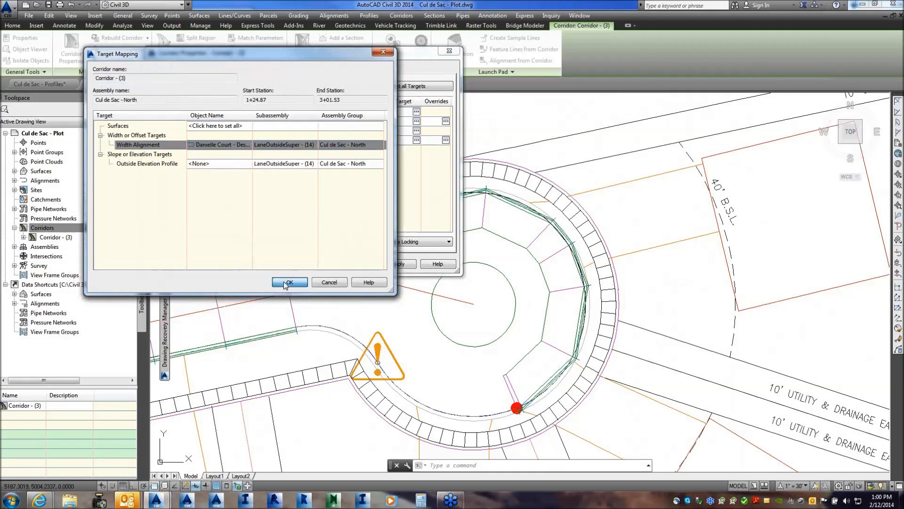
Accept the target mapping, apply the changes with a corridor rebuild and close the corridor properties.
{"action": "left_click", "coordinate": [288, 282]}
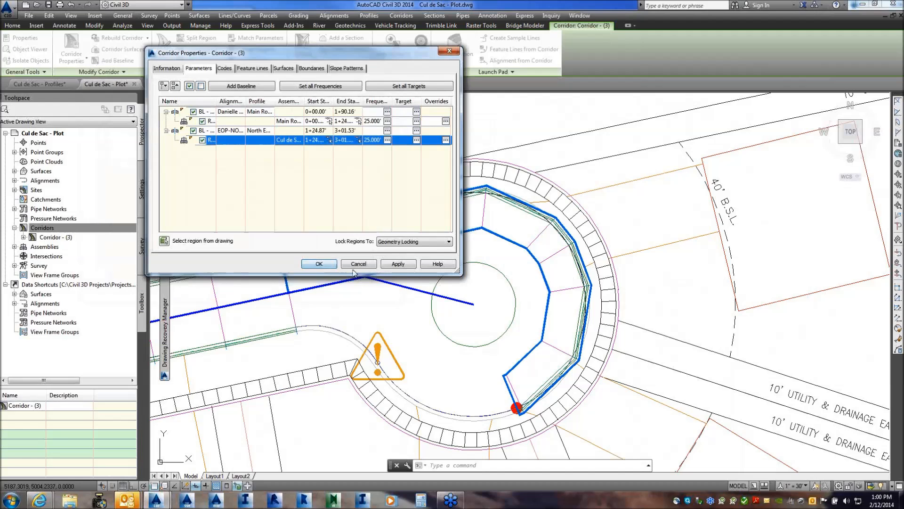
{"action": "left_click", "coordinate": [397, 265]}
{"action": "left_click", "coordinate": [387, 226]}
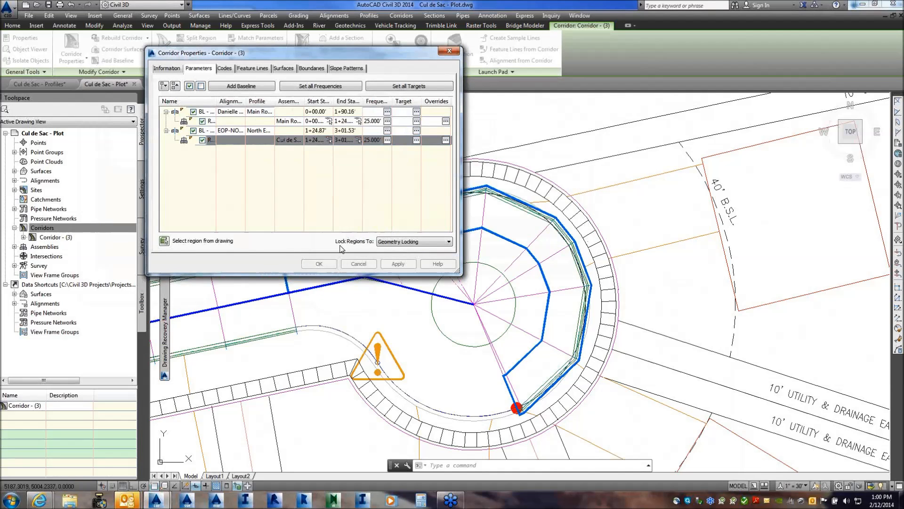
{"action": "left_click", "coordinate": [324, 262]}
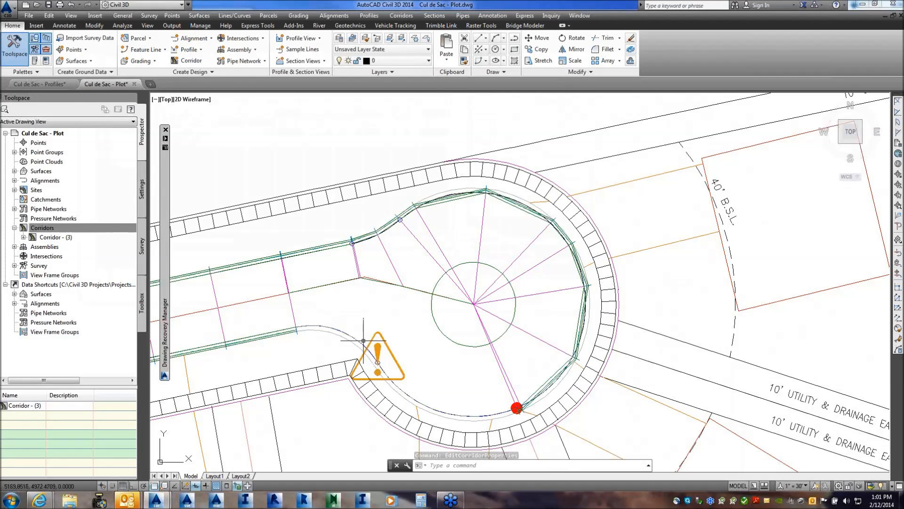
Set the assembly frequency of the Cul de Sac - North region to 5 ft along tangents and 5 ft along curves.
{"action": "left_click", "coordinate": [415, 212]}
{"action": "scroll", "coordinate": [416, 213], "scroll_direction": "up", "scroll_amount": 4}
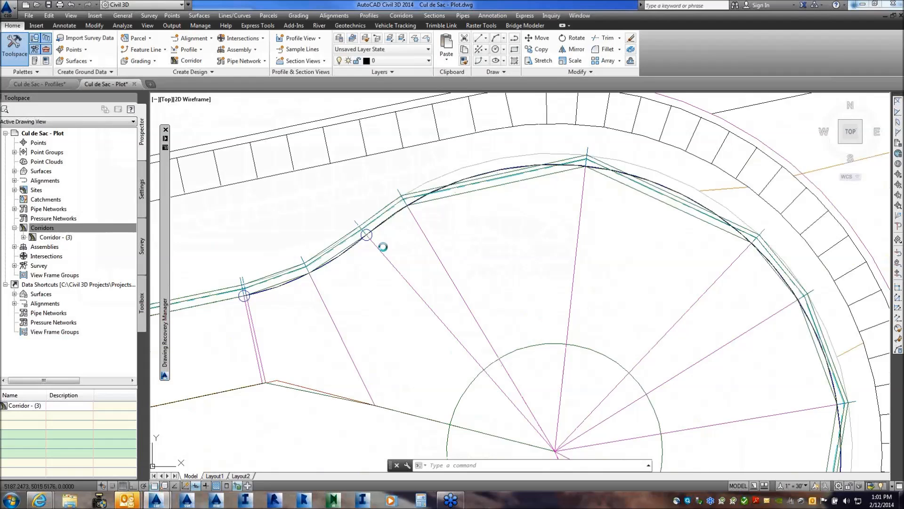
{"action": "middle_click_drag", "start_coordinate": [406, 206], "coordinate": [383, 247]}
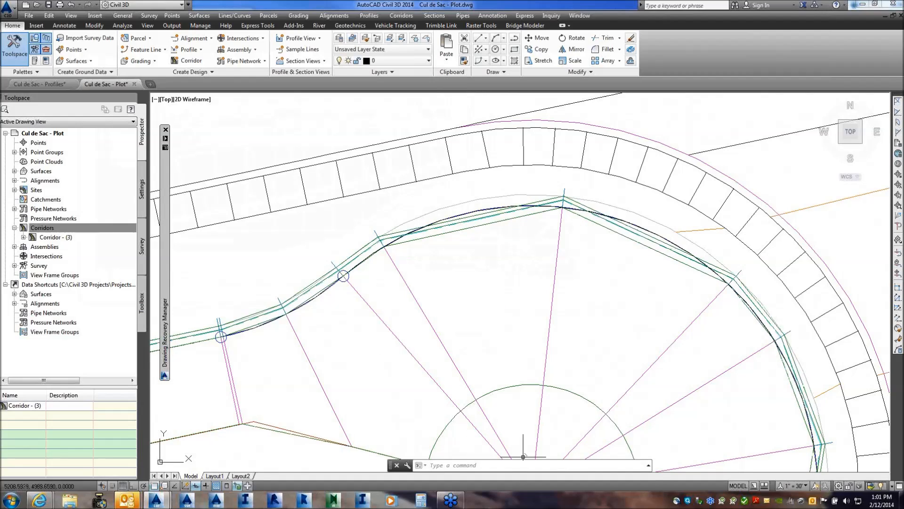
{"action": "left_click", "coordinate": [452, 503]}
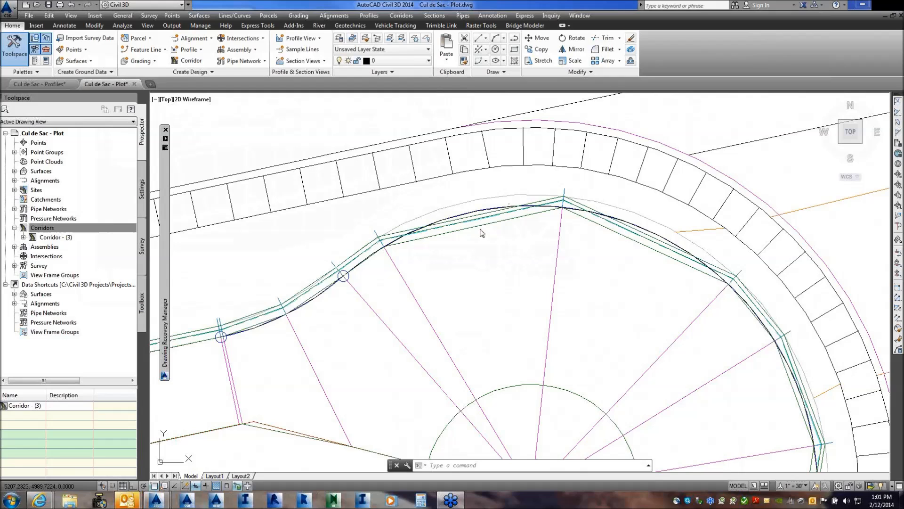
{"action": "left_click", "coordinate": [402, 319]}
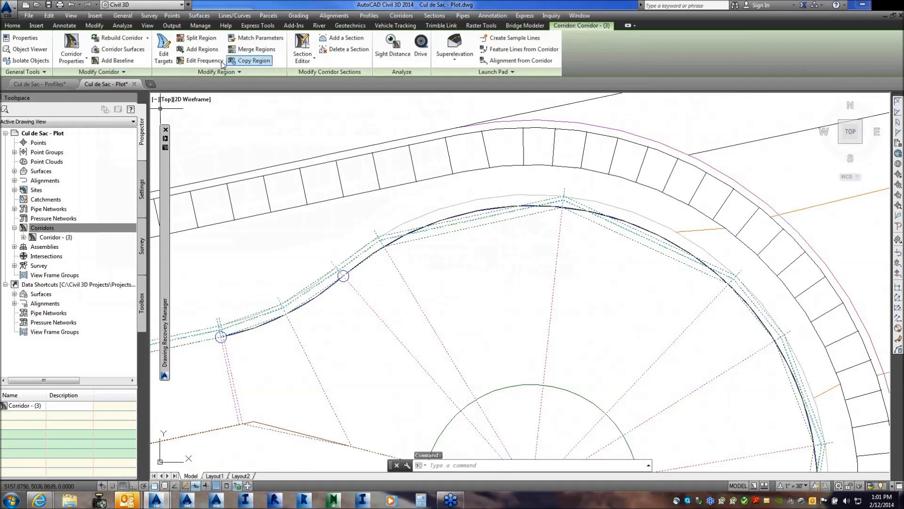
{"action": "left_click", "coordinate": [198, 61]}
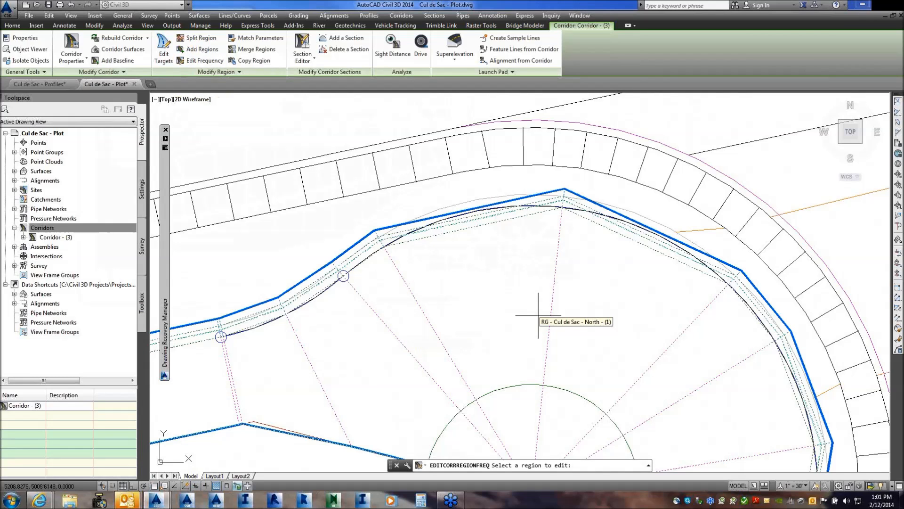
{"action": "left_click", "coordinate": [472, 208]}
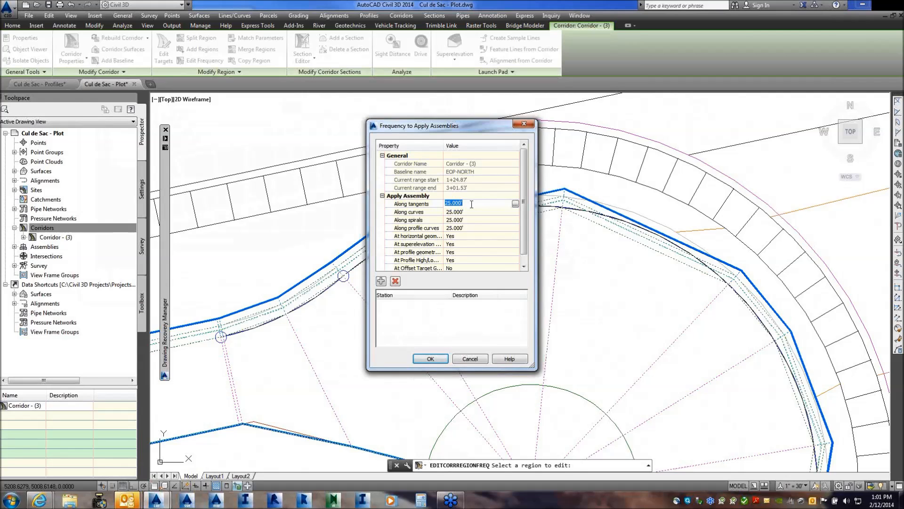
{"action": "type", "text": "5"}
{"action": "key", "text": "Return"}
{"action": "left_click", "coordinate": [473, 211]}
{"action": "type", "text": "5"}
{"action": "key", "text": "Return"}
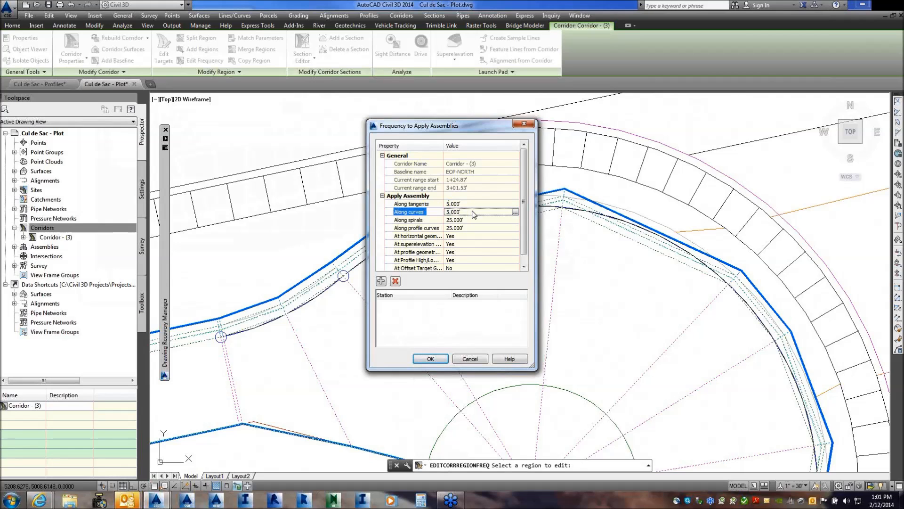
{"action": "left_click", "coordinate": [430, 359]}
{"action": "scroll", "coordinate": [469, 283], "scroll_direction": "down", "scroll_amount": 2}
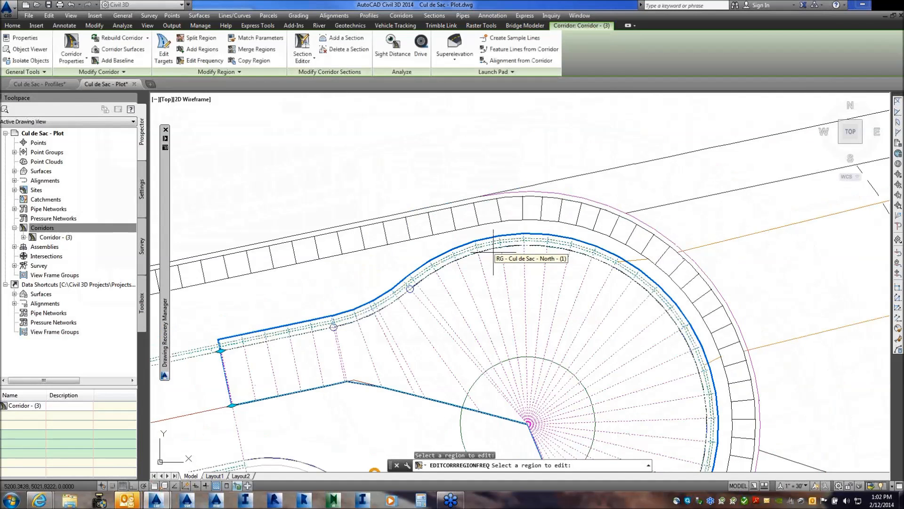
{"action": "key", "text": "Escape"}
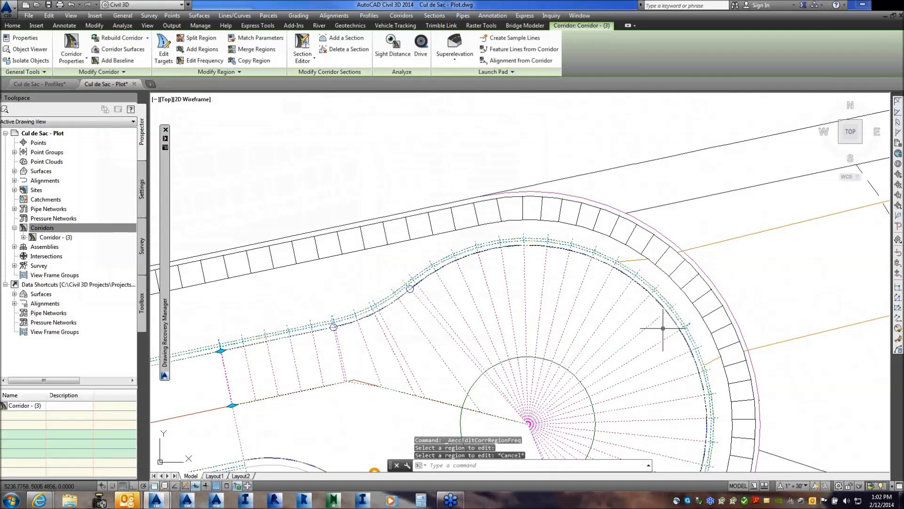
Inspect the corridor in the Object Viewer from the SW Isometric view, orbit around it and return to the drawing.
{"action": "mouse_move", "coordinate": [665, 355]}
{"action": "middle_mouse_down"}
{"action": "mouse_move", "coordinate": [642, 344]}
{"action": "mouse_move", "coordinate": [577, 213]}
{"action": "middle_mouse_up"}
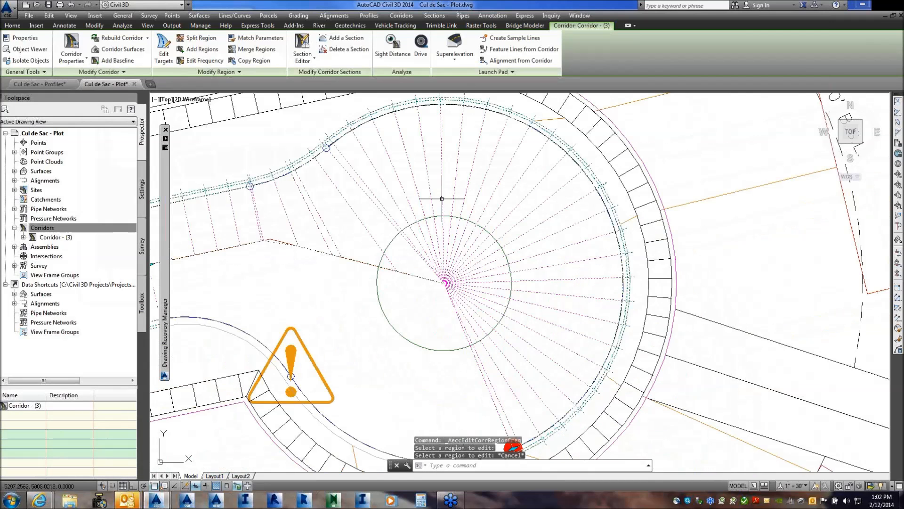
{"action": "right_click", "coordinate": [444, 201]}
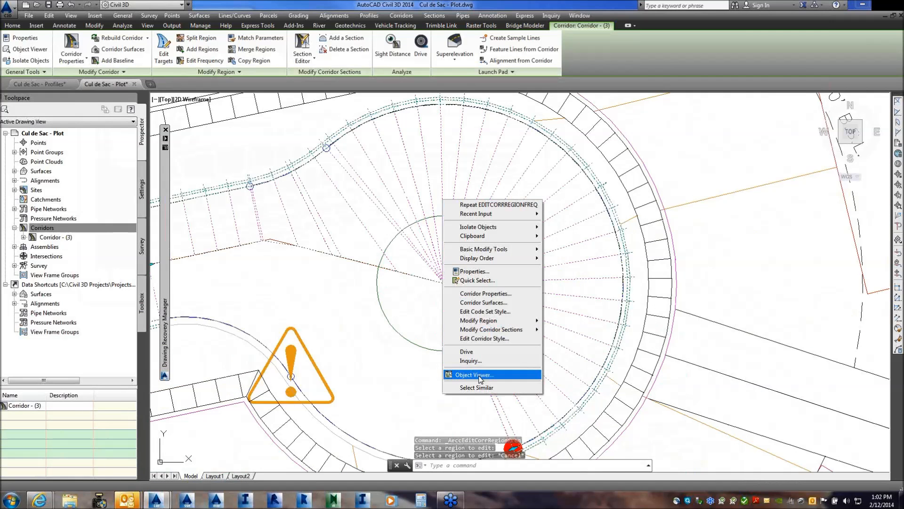
{"action": "left_click", "coordinate": [480, 375]}
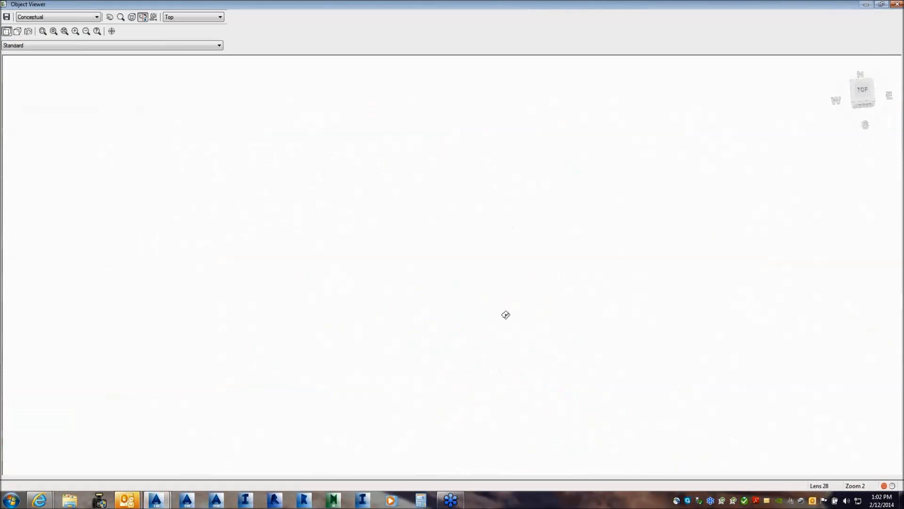
{"action": "left_click", "coordinate": [193, 17]}
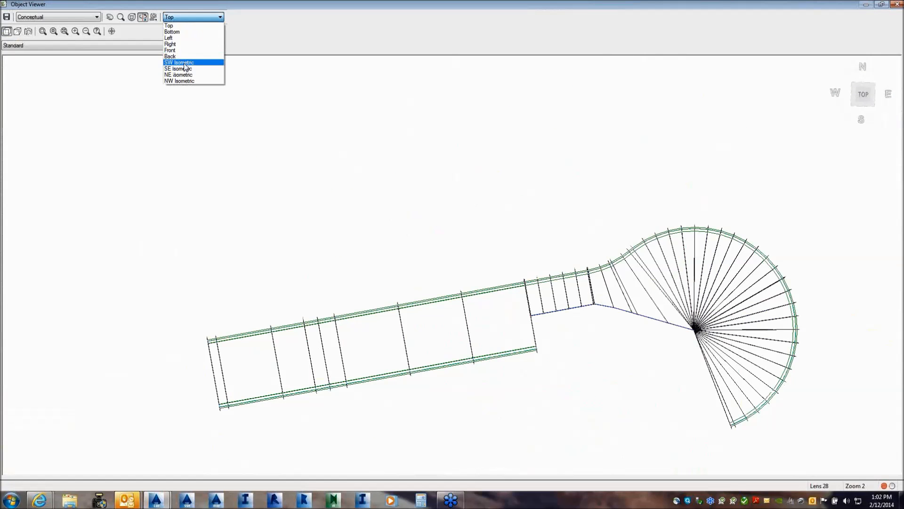
{"action": "left_click", "coordinate": [184, 63]}
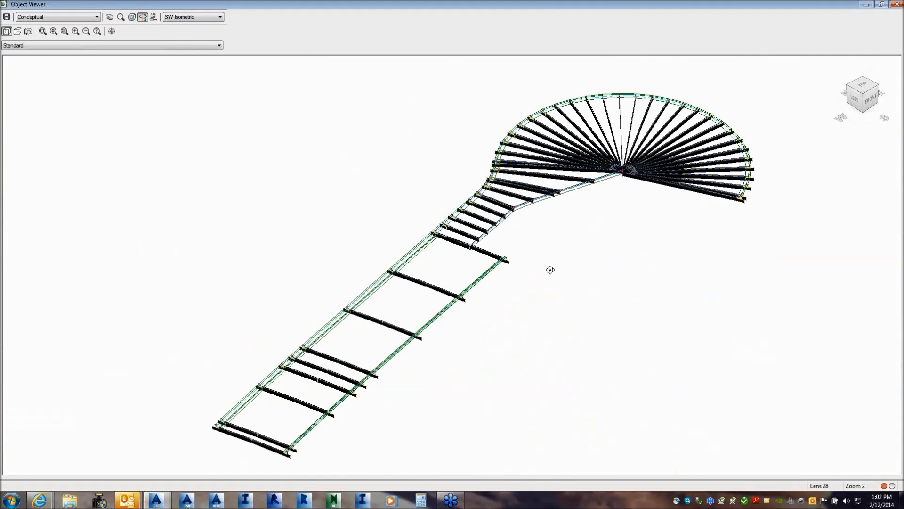
{"action": "left_click_drag", "start_coordinate": [550, 269], "coordinate": [503, 232]}
{"action": "right_click", "coordinate": [414, 173]}
{"action": "left_click", "coordinate": [430, 177]}
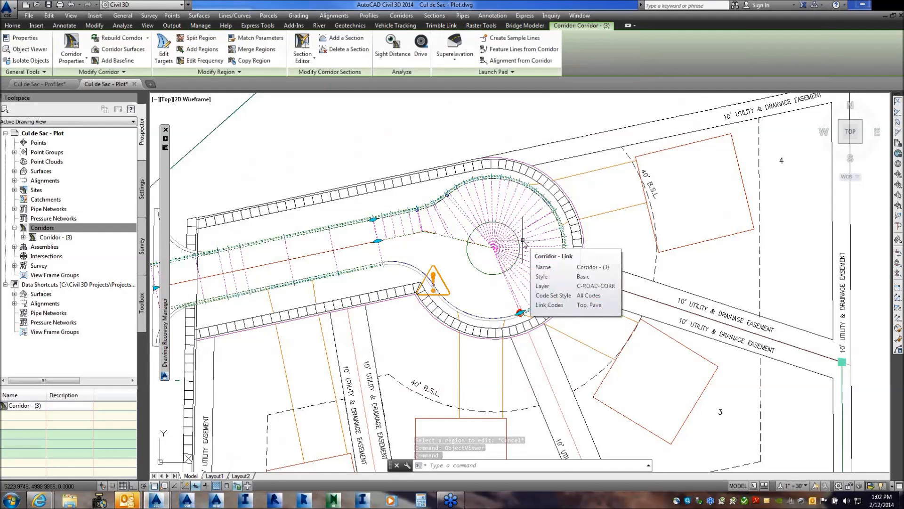
In the corridor properties, add a baseline that uses the EOP-SOUTH alignment.
{"action": "right_click", "coordinate": [523, 241]}
{"action": "left_click", "coordinate": [565, 339]}
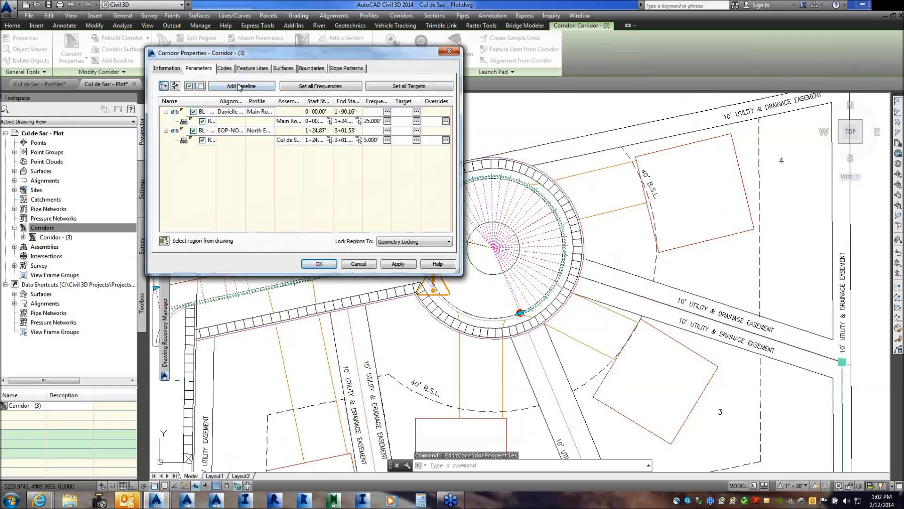
{"action": "left_click", "coordinate": [241, 86]}
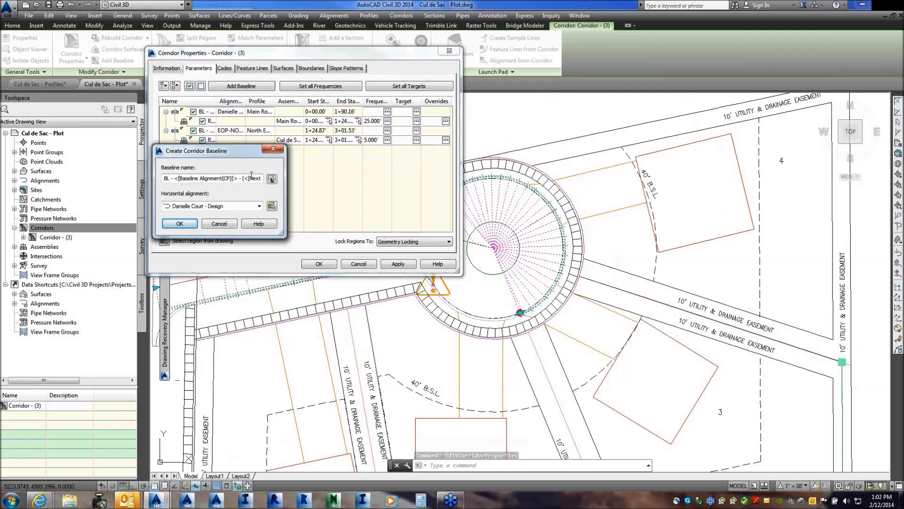
{"action": "left_click", "coordinate": [259, 206]}
{"action": "left_click", "coordinate": [195, 238]}
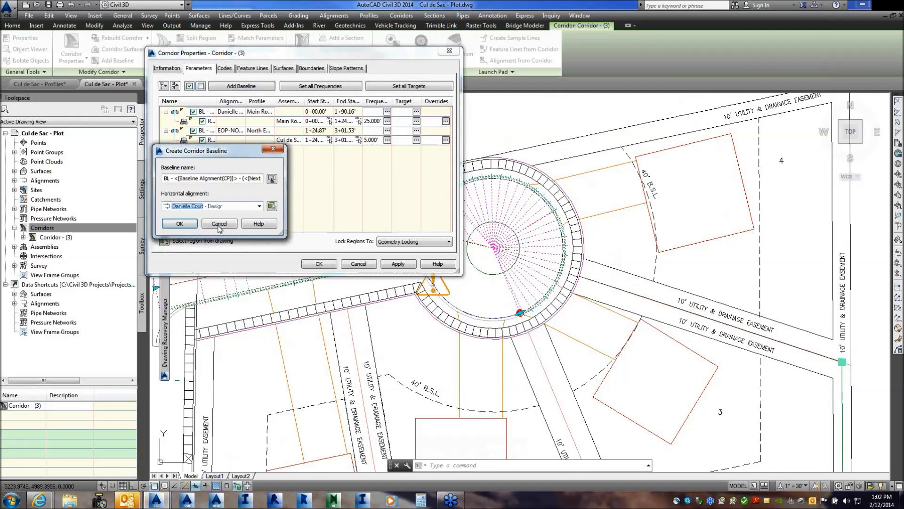
{"action": "left_click", "coordinate": [185, 227]}
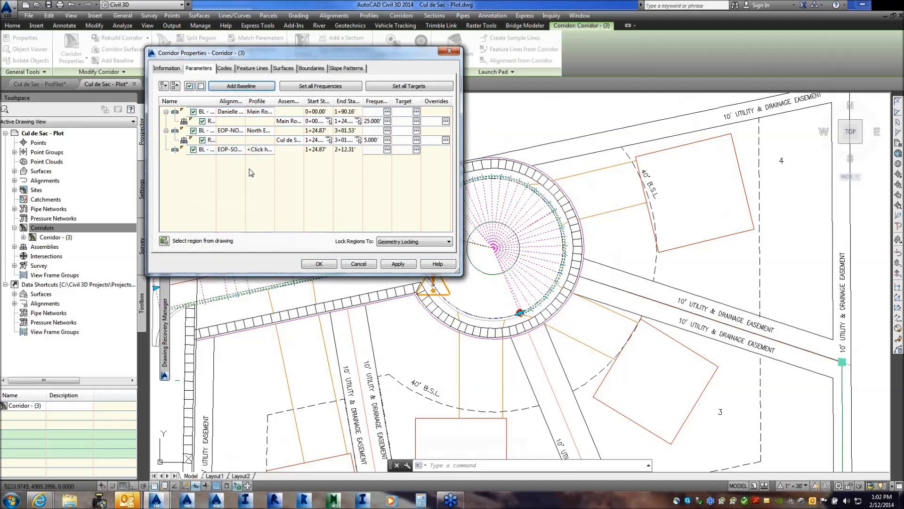
Assign the south edge-of-pavement profile to the new EOP-SOUTH baseline.
{"action": "left_click", "coordinate": [265, 150]}
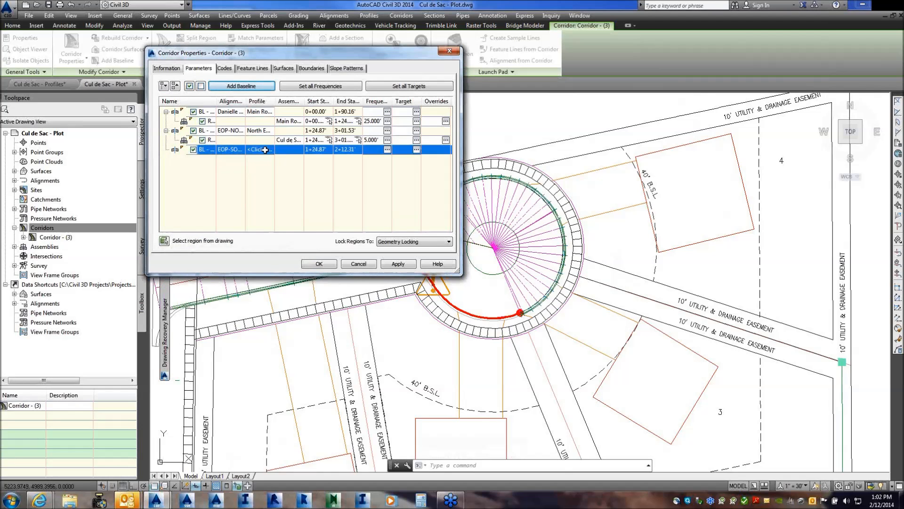
{"action": "left_click", "coordinate": [283, 173]}
{"action": "left_click", "coordinate": [278, 190]}
{"action": "left_click", "coordinate": [264, 189]}
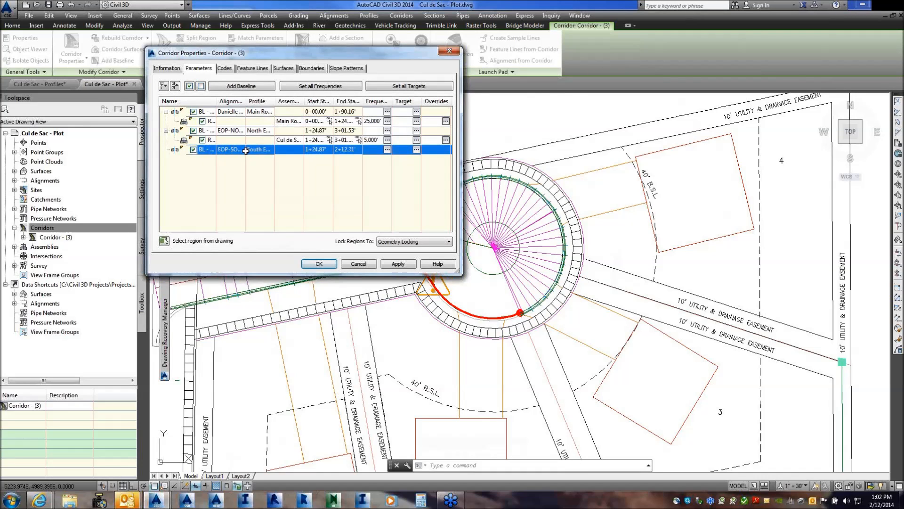
Accept the corridor properties with the EOP-SOUTH baseline and rebuild the corridor.
{"action": "right_click", "coordinate": [246, 151]}
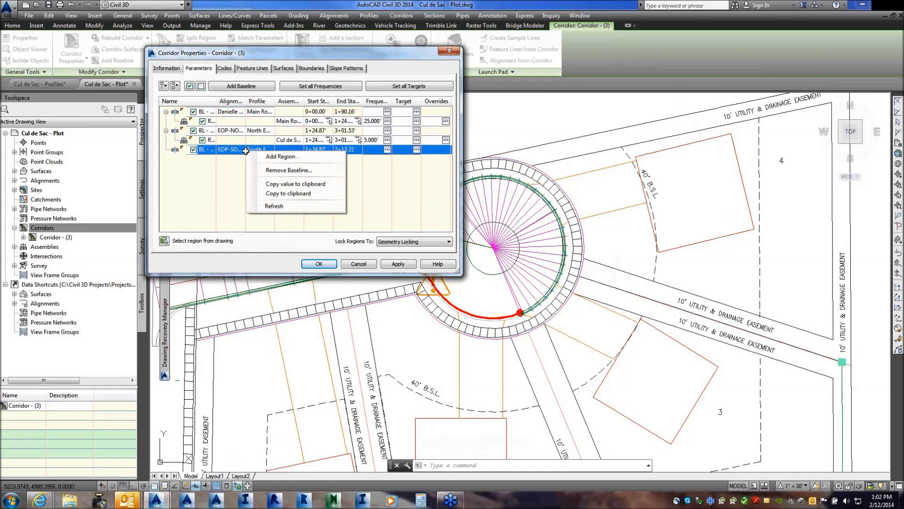
{"action": "left_click", "coordinate": [237, 178]}
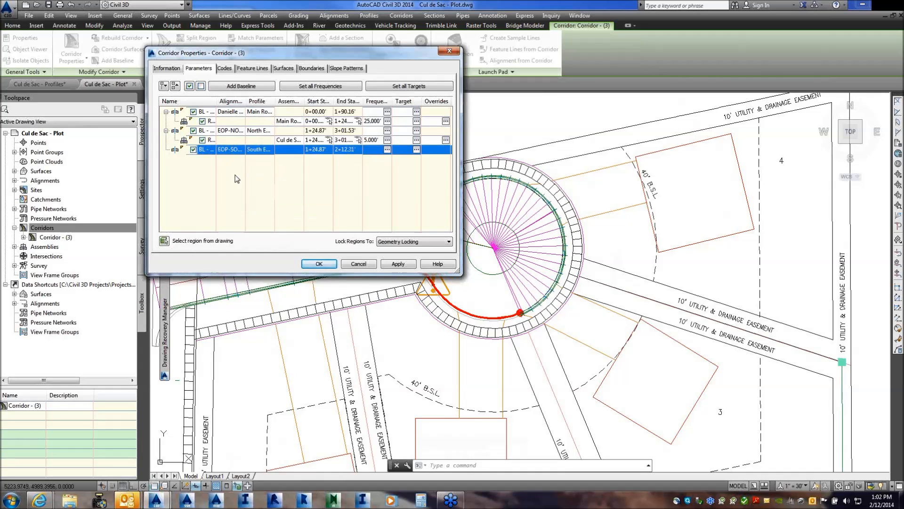
{"action": "left_click", "coordinate": [320, 265]}
{"action": "left_click", "coordinate": [411, 228]}
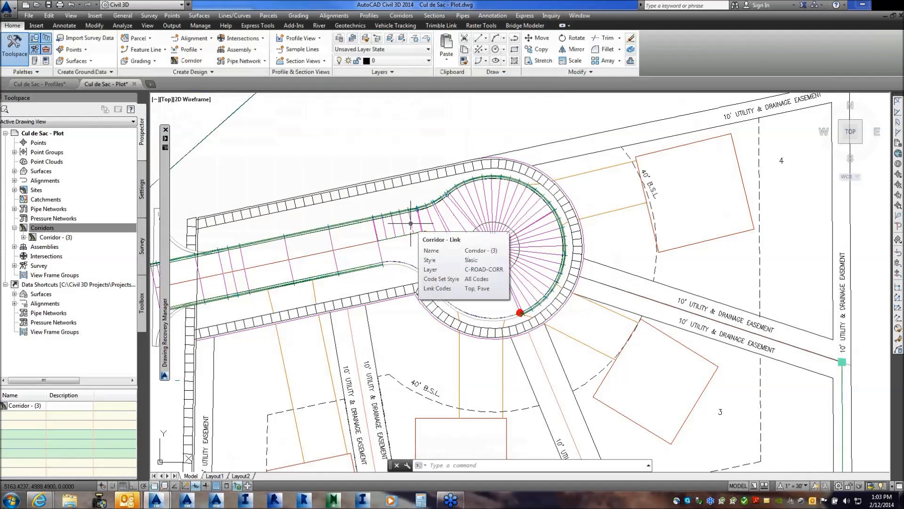
Reopen the corridor properties and add a region with the Cul de Sac - South assembly to the EOP-SOUTH baseline.
{"action": "left_click", "coordinate": [490, 203]}
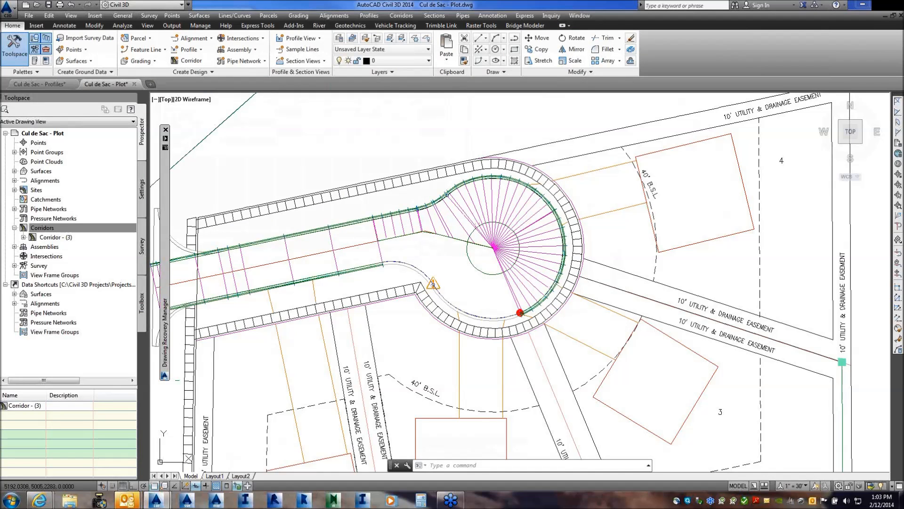
{"action": "right_click", "coordinate": [487, 200]}
{"action": "left_click", "coordinate": [531, 294]}
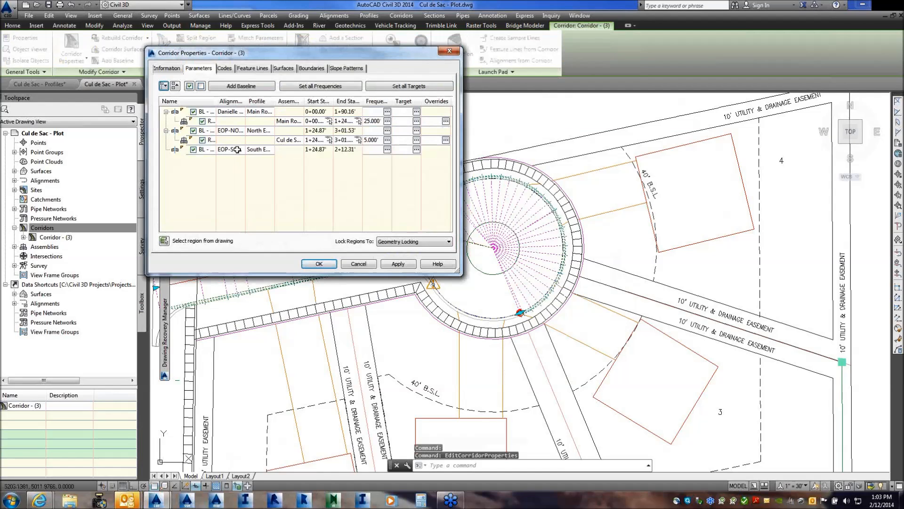
{"action": "right_click", "coordinate": [236, 150]}
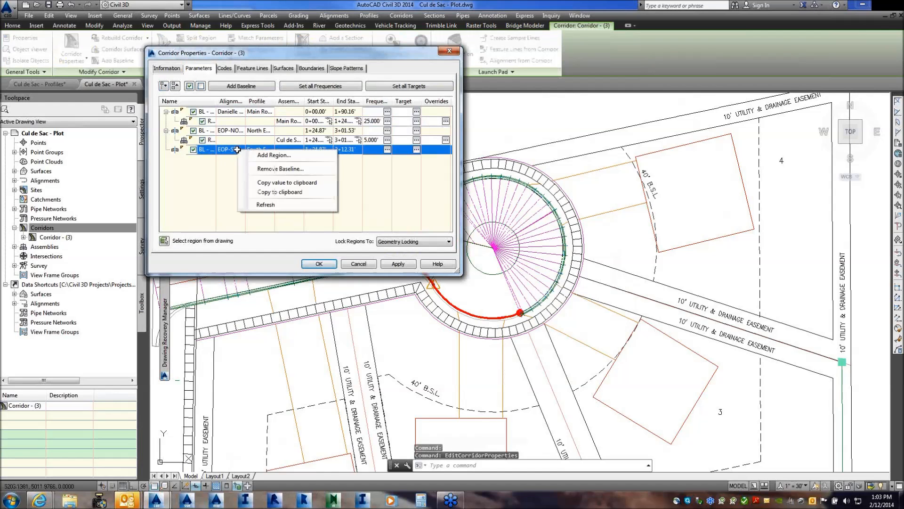
{"action": "left_click", "coordinate": [277, 155]}
{"action": "left_click", "coordinate": [259, 205]}
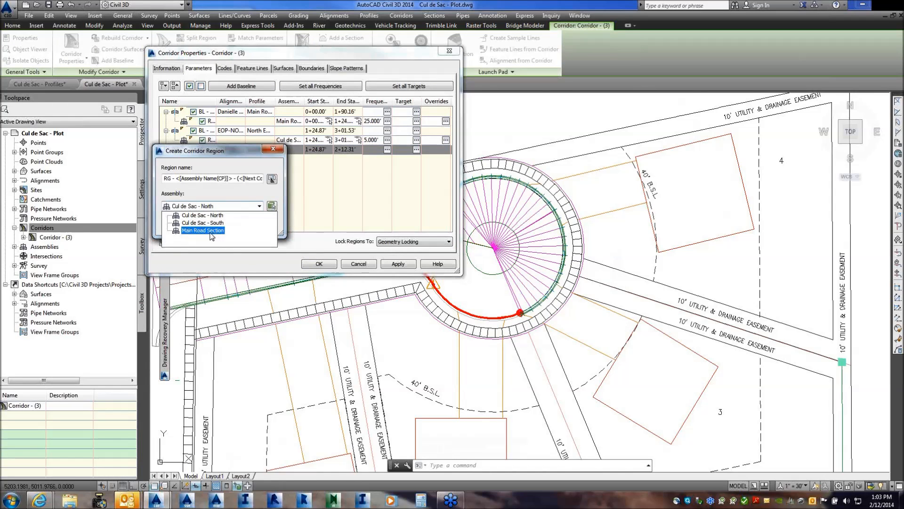
{"action": "left_click", "coordinate": [197, 223]}
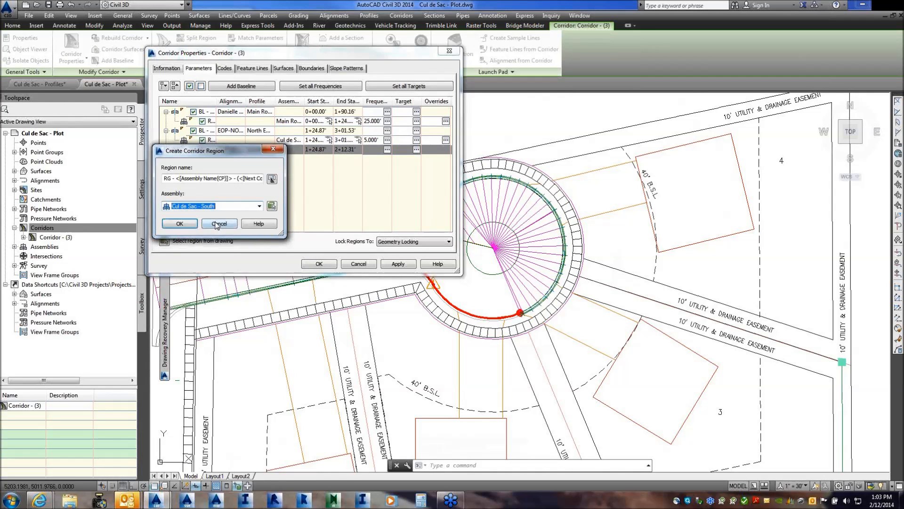
{"action": "left_click", "coordinate": [181, 224]}
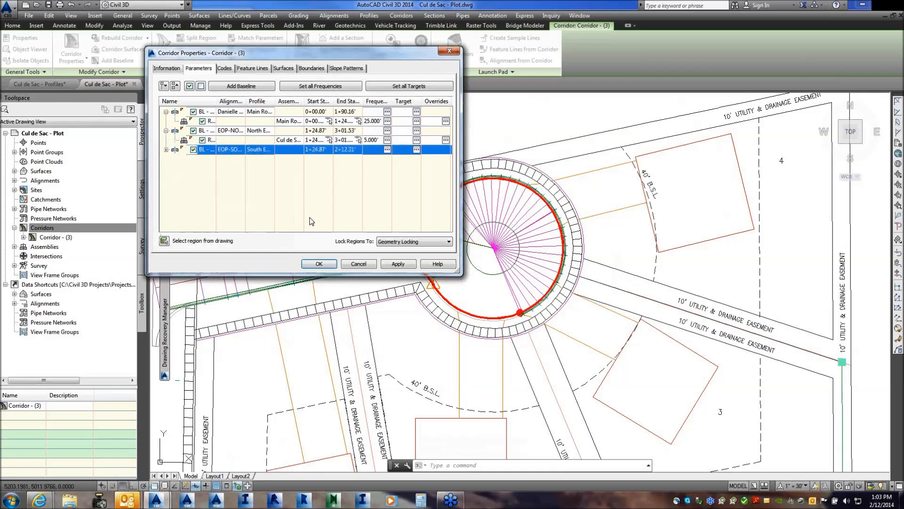
Set the width alignment target of the EOP-SOUTH baseline's Cul de Sac - South assembly to Danielle Court - Design and accept the target mapping.
{"action": "left_click", "coordinate": [417, 149]}
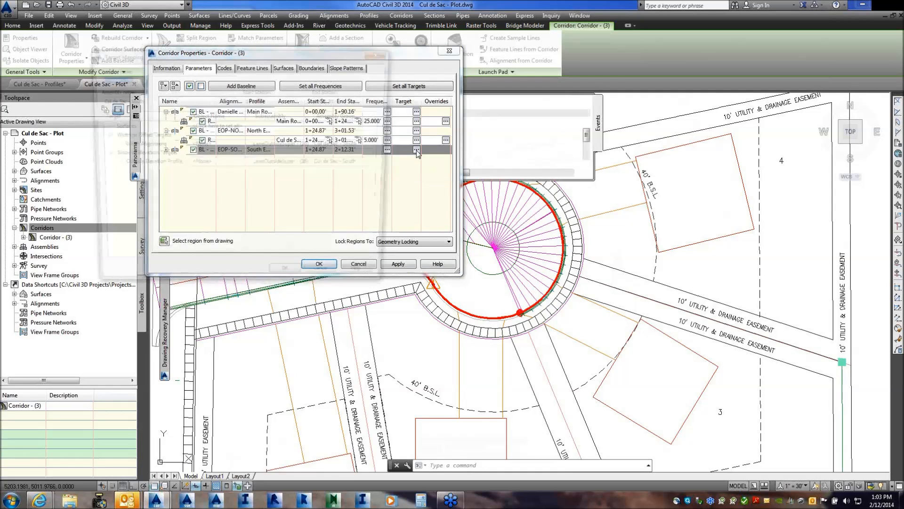
{"action": "left_click", "coordinate": [224, 149]}
{"action": "scroll", "coordinate": [220, 122], "scroll_direction": "down", "scroll_amount": 2}
{"action": "scroll", "coordinate": [222, 111], "scroll_direction": "up", "scroll_amount": 1}
{"action": "left_click", "coordinate": [216, 109]}
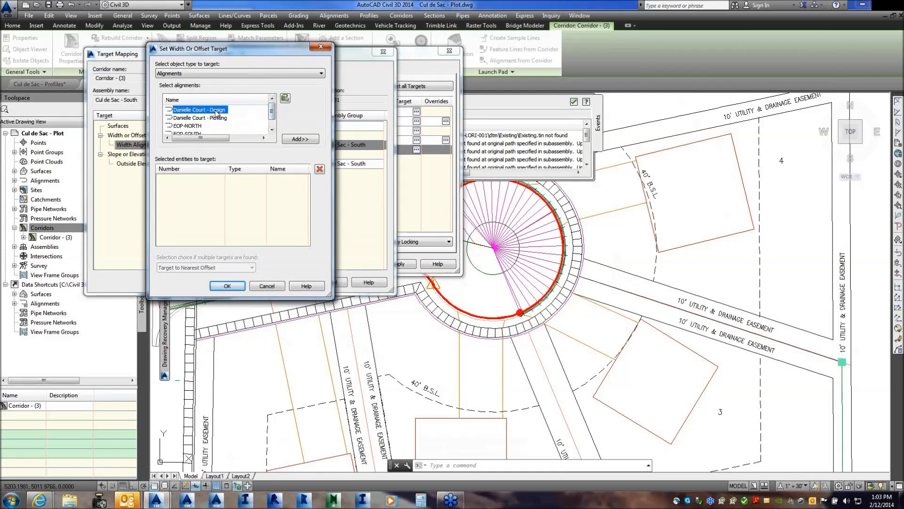
{"action": "left_click", "coordinate": [293, 140]}
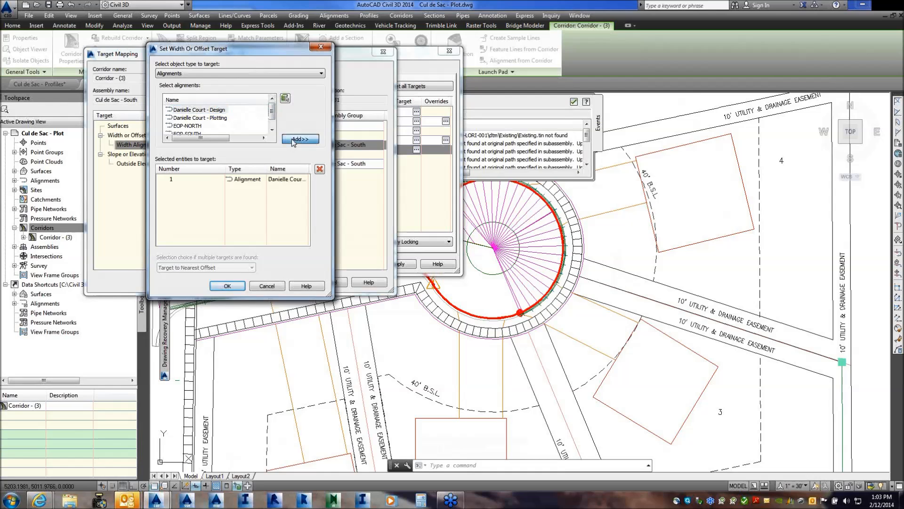
{"action": "left_click", "coordinate": [227, 286]}
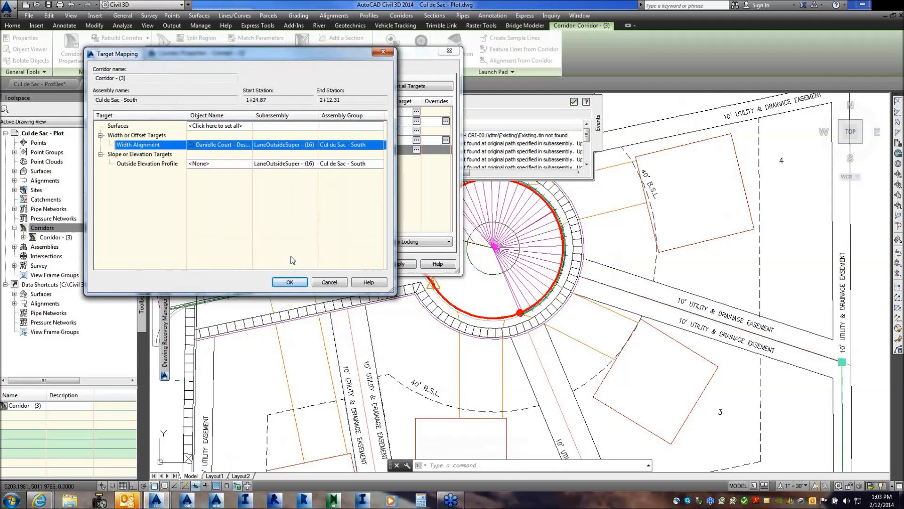
{"action": "left_click", "coordinate": [296, 282]}
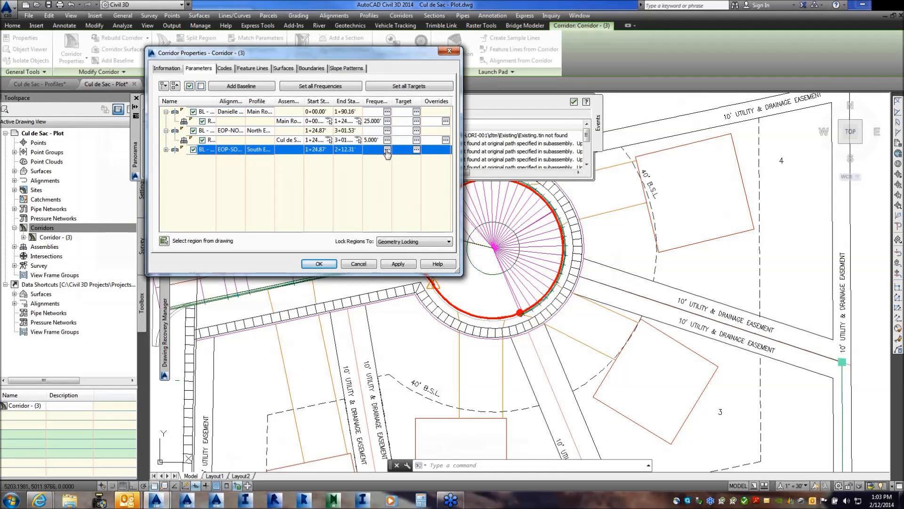
Set the assembly frequency of the EOP-SOUTH baseline to 5 ft along tangents and 5 ft along curves.
{"action": "left_click", "coordinate": [387, 149]}
{"action": "left_click", "coordinate": [469, 203]}
{"action": "type", "text": "5"}
{"action": "key", "text": "Return"}
{"action": "left_click", "coordinate": [476, 213]}
{"action": "type", "text": "5"}
{"action": "key", "text": "Return"}
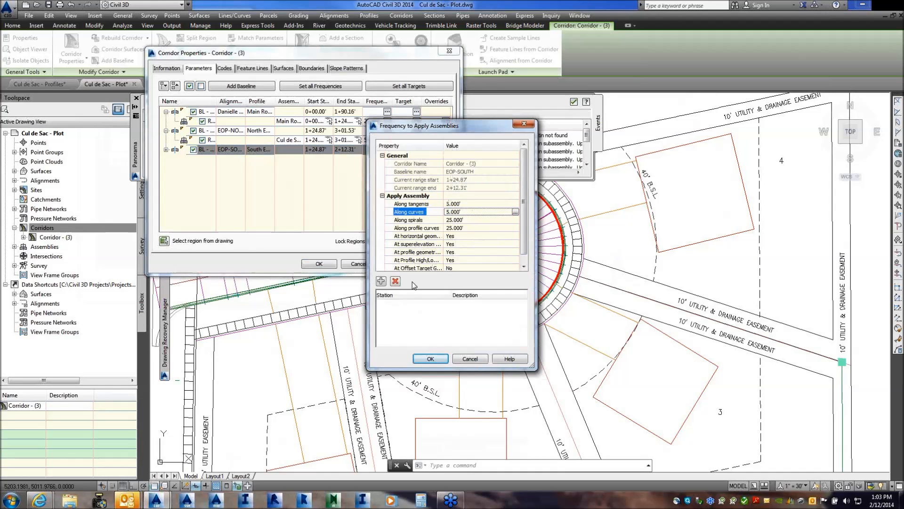
{"action": "left_click", "coordinate": [430, 358]}
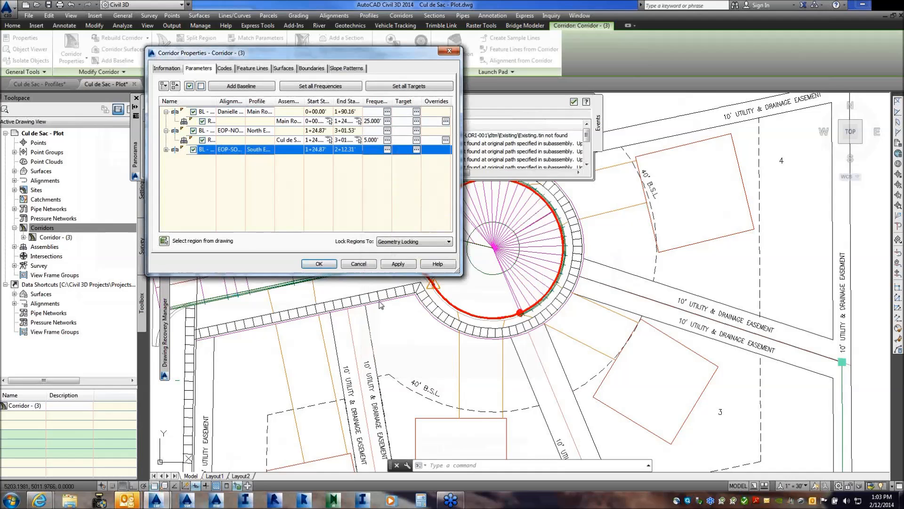
Apply the changes with a corridor rebuild, then close the corridor properties and the event list.
{"action": "left_click", "coordinate": [398, 264]}
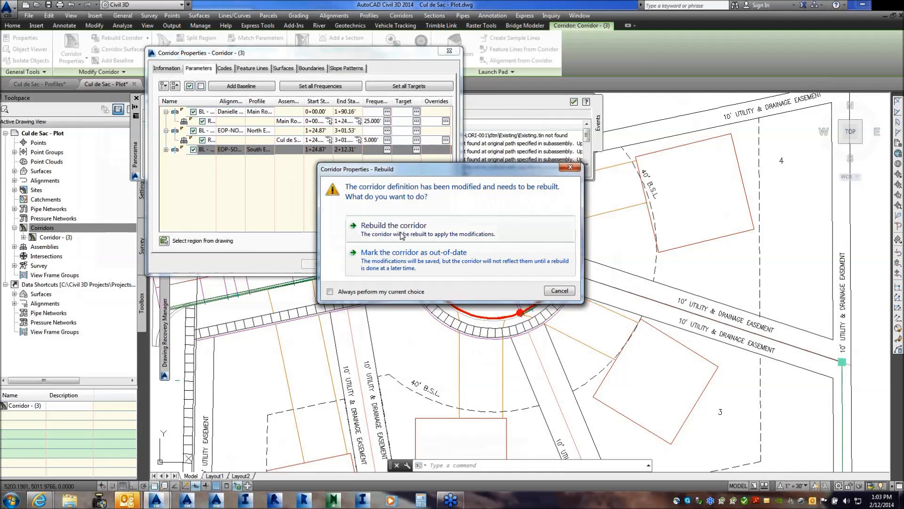
{"action": "left_click", "coordinate": [402, 235]}
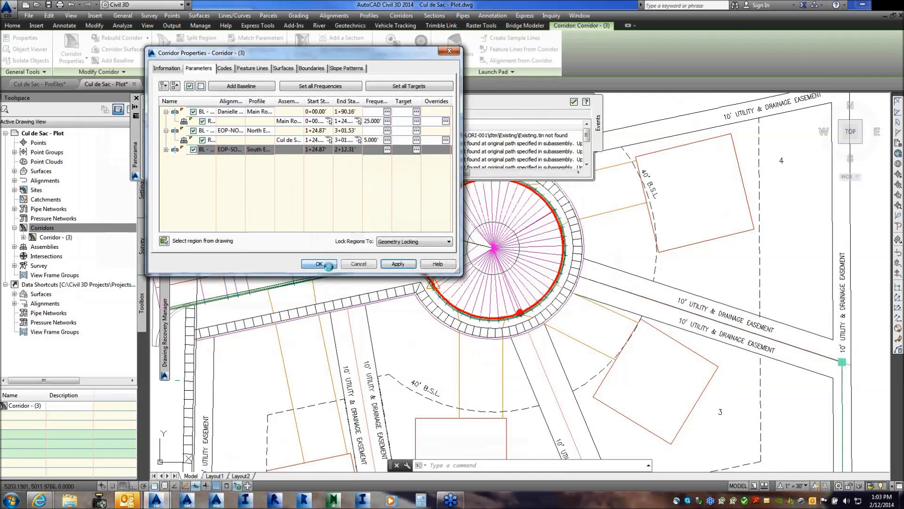
{"action": "left_click", "coordinate": [328, 265]}
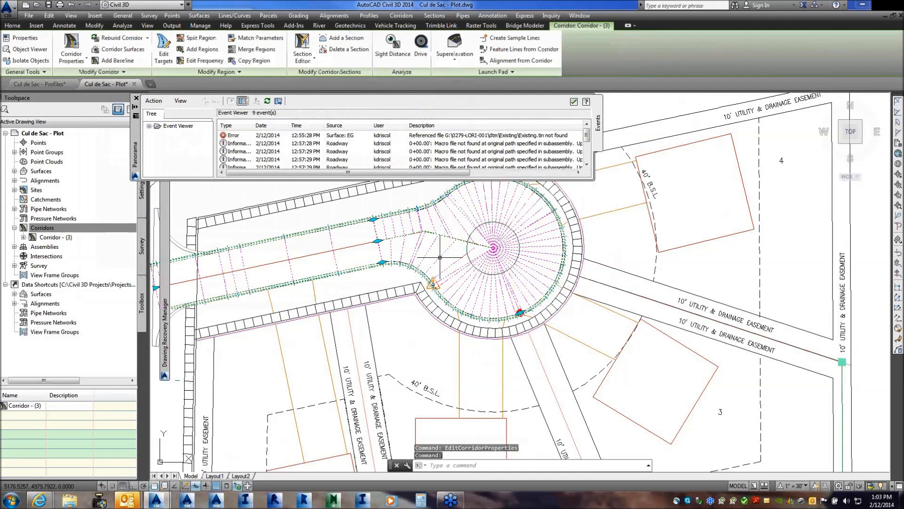
{"action": "left_click", "coordinate": [574, 101]}
View the completed corridor in the Object Viewer from the SW Isometric view, orbit around the bulb and return to the drawing.
{"action": "right_click", "coordinate": [450, 274]}
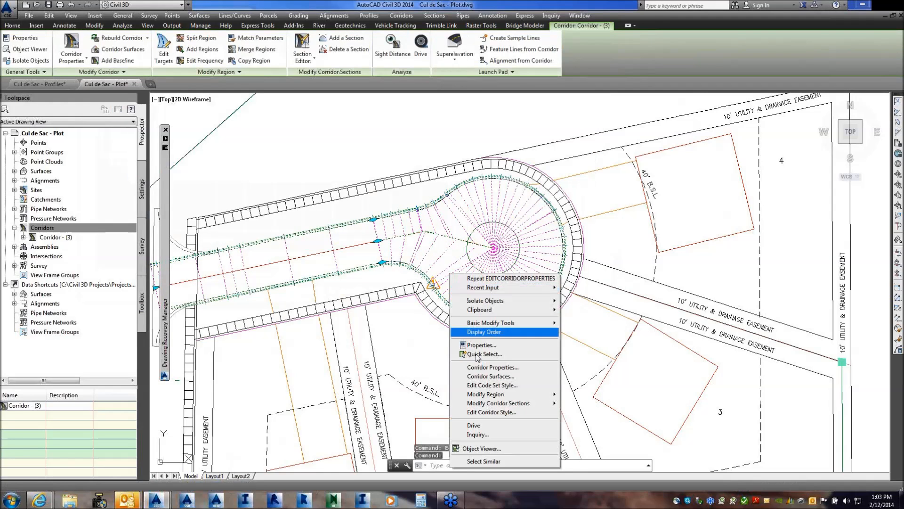
{"action": "left_click", "coordinate": [483, 452]}
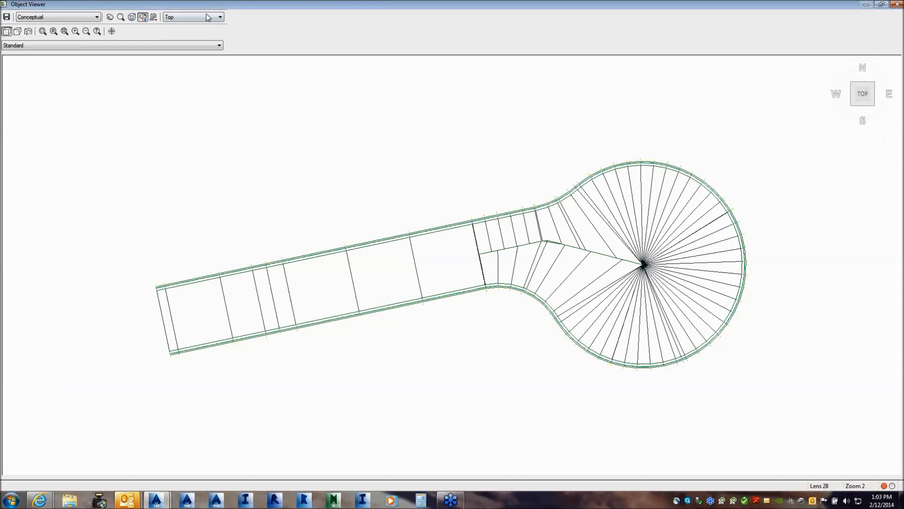
{"action": "left_click", "coordinate": [208, 18]}
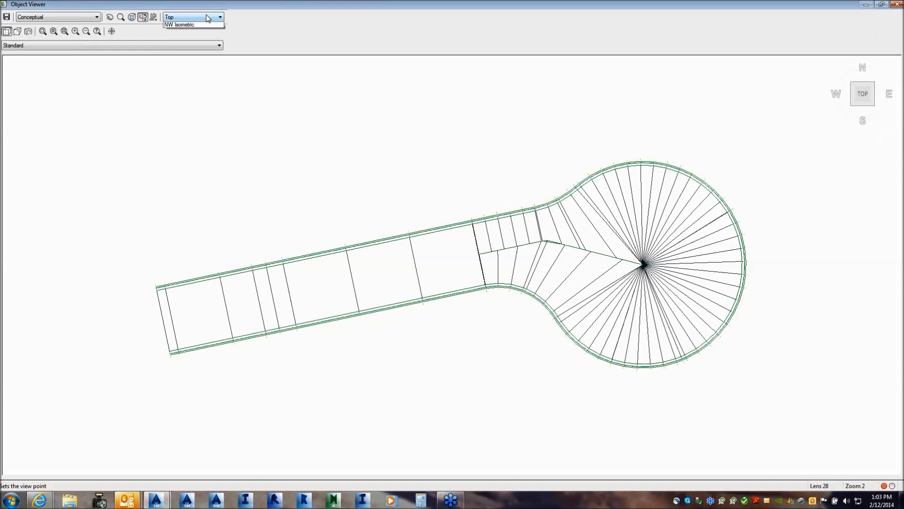
{"action": "left_click", "coordinate": [187, 63]}
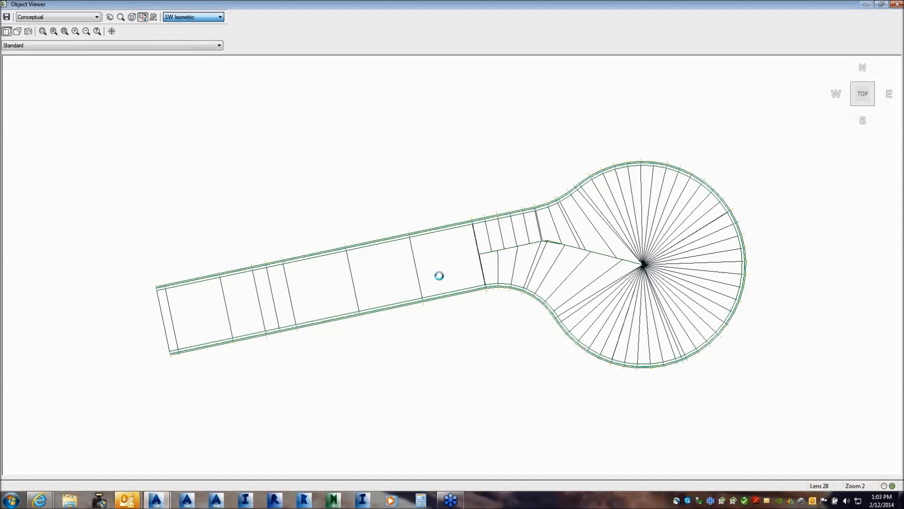
{"action": "left_click_drag", "start_coordinate": [472, 216], "coordinate": [476, 205]}
{"action": "left_click_drag", "start_coordinate": [551, 280], "coordinate": [564, 301]}
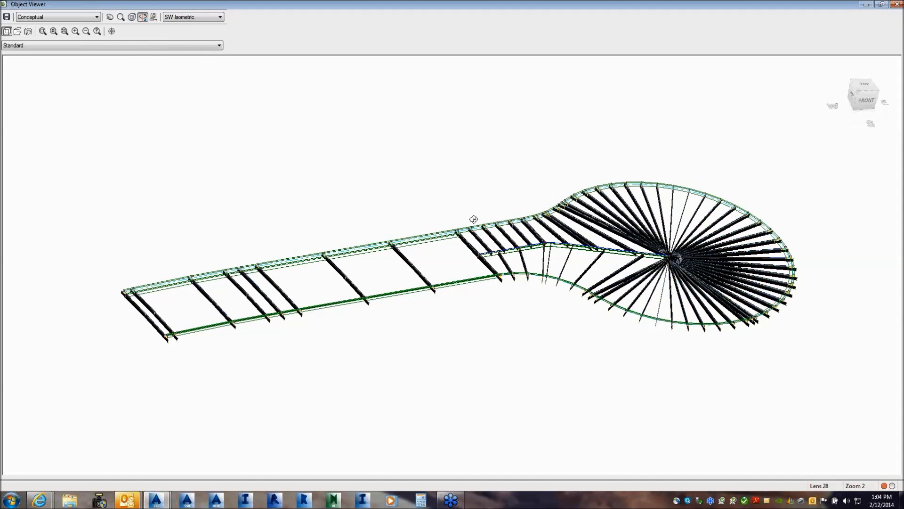
{"action": "right_click", "coordinate": [478, 201]}
{"action": "left_click", "coordinate": [494, 210]}
{"action": "key", "text": "Escape"}
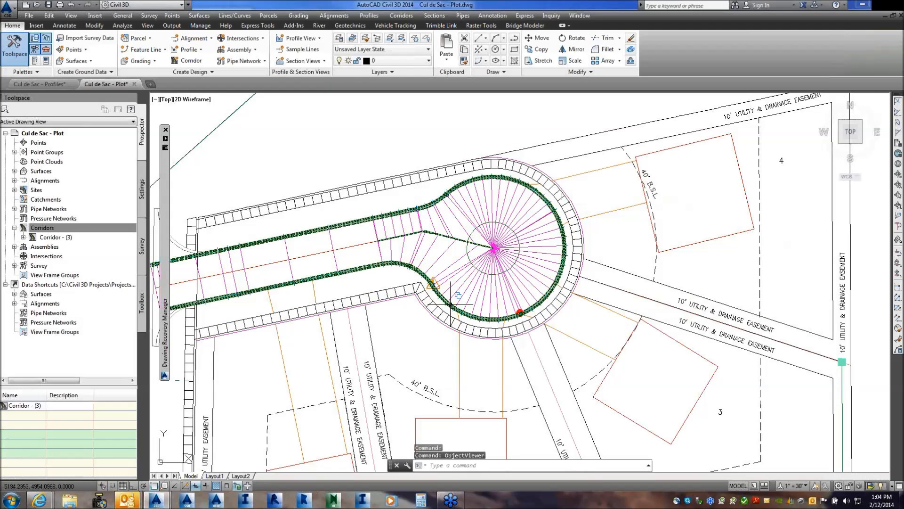
Examine the corridor up close where the north and south edge-of-pavement regions meet at the end of the bulb.
{"action": "scroll", "coordinate": [523, 326], "scroll_direction": "up", "scroll_amount": 5}
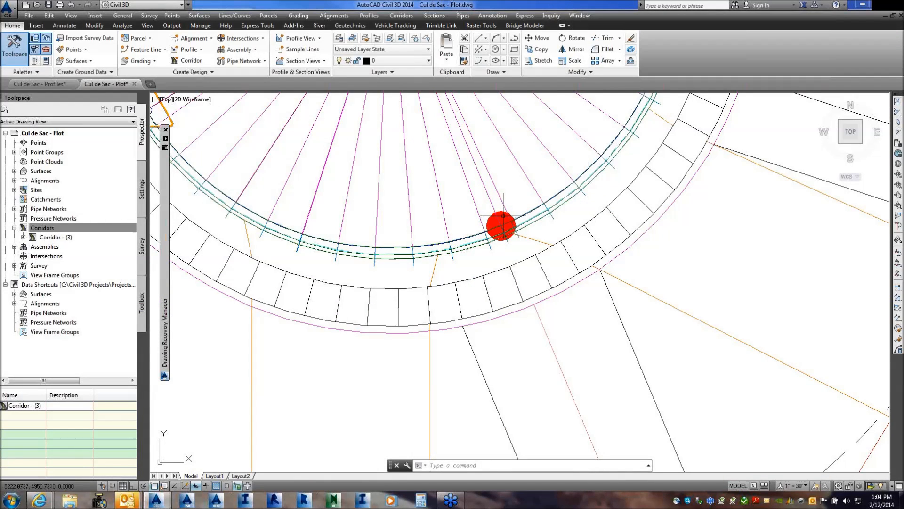
{"action": "left_click", "coordinate": [505, 217]}
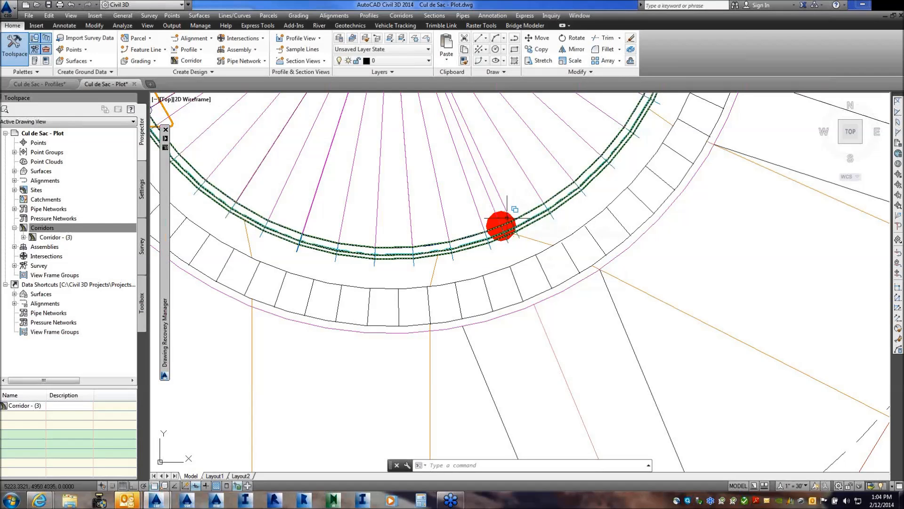
{"action": "key", "text": "Escape"}
{"action": "mouse_move", "coordinate": [493, 227]}
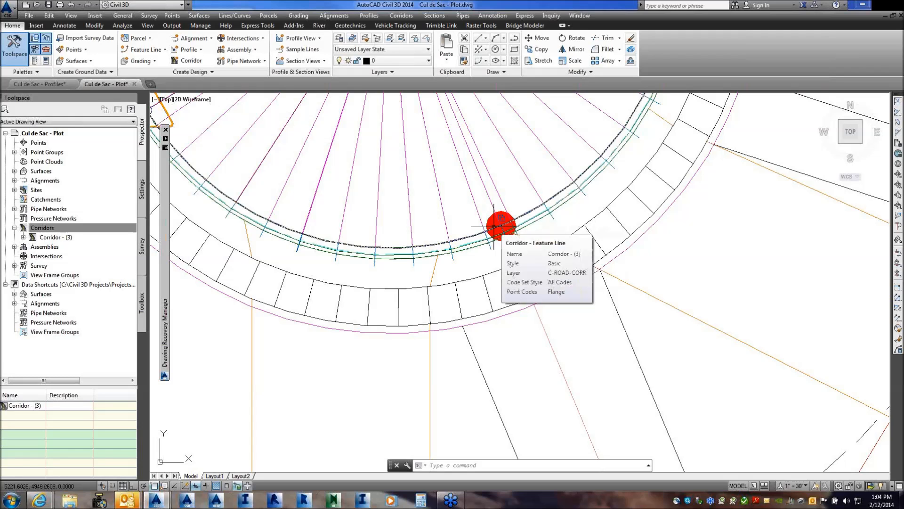
{"action": "scroll", "coordinate": [448, 265], "scroll_direction": "down", "scroll_amount": 7}
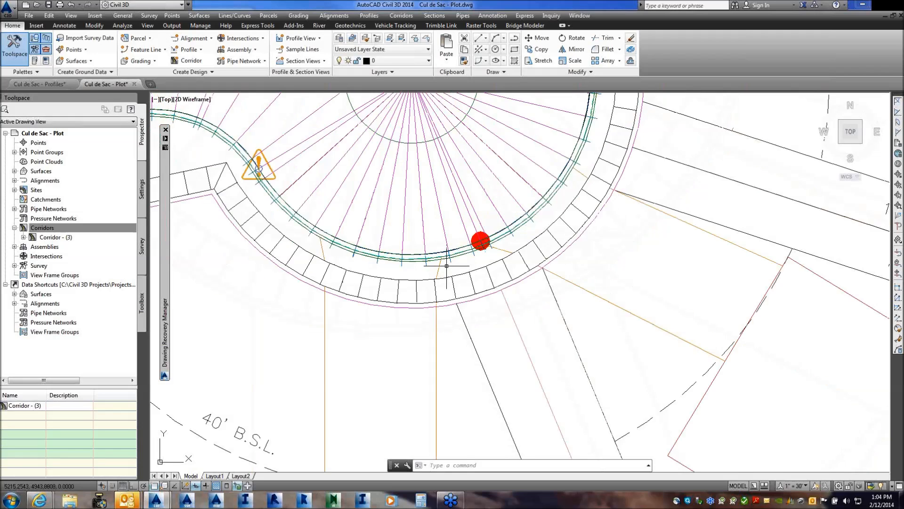
{"action": "mouse_move", "coordinate": [460, 213]}
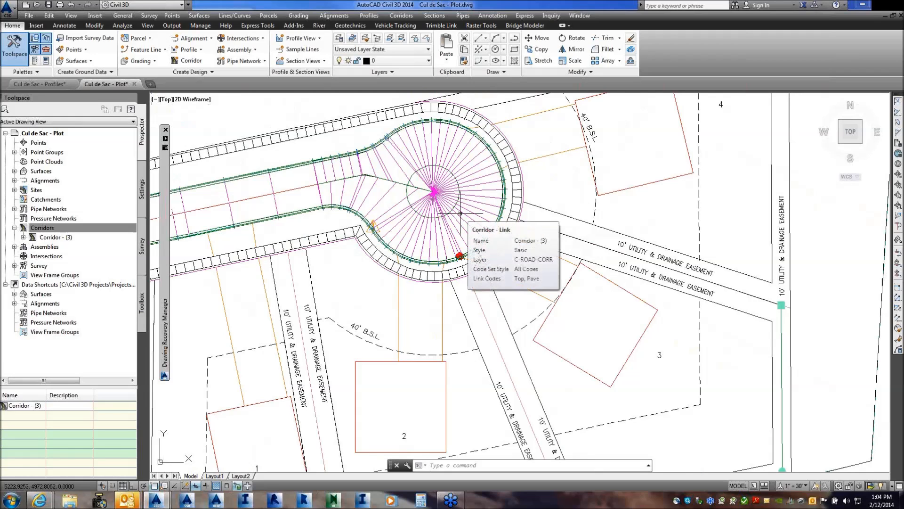
{"action": "left_click", "coordinate": [469, 198]}
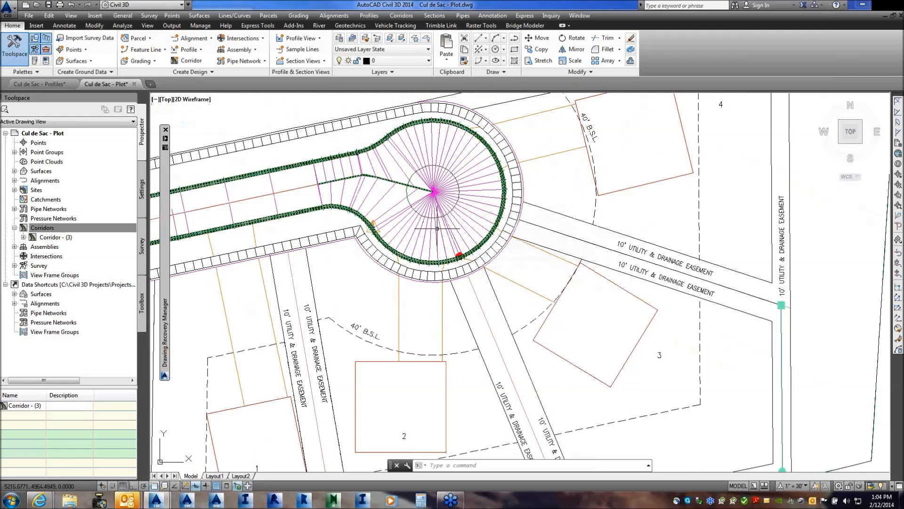
{"action": "mouse_move", "coordinate": [427, 215]}
{"action": "middle_mouse_down"}
{"action": "mouse_move", "coordinate": [456, 238]}
{"action": "mouse_move", "coordinate": [533, 260]}
{"action": "middle_mouse_up"}
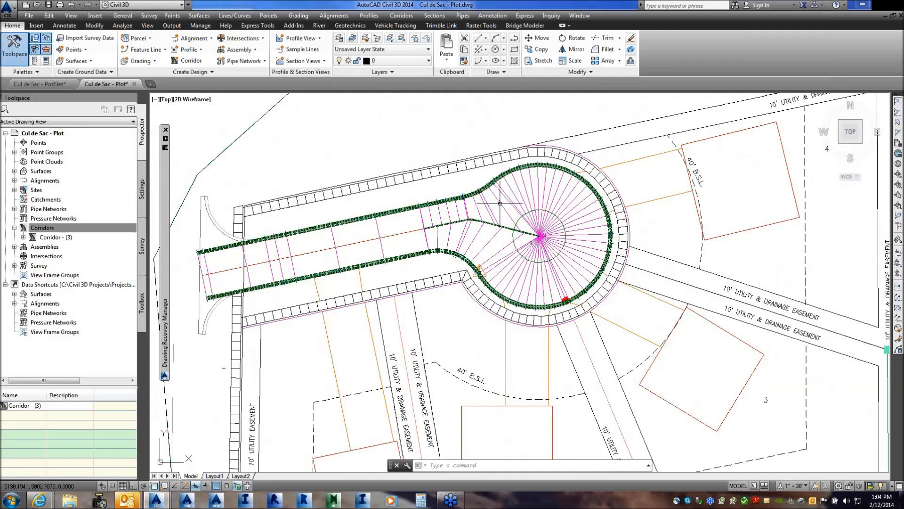
{"action": "middle_click_drag", "start_coordinate": [500, 204], "coordinate": [518, 230]}
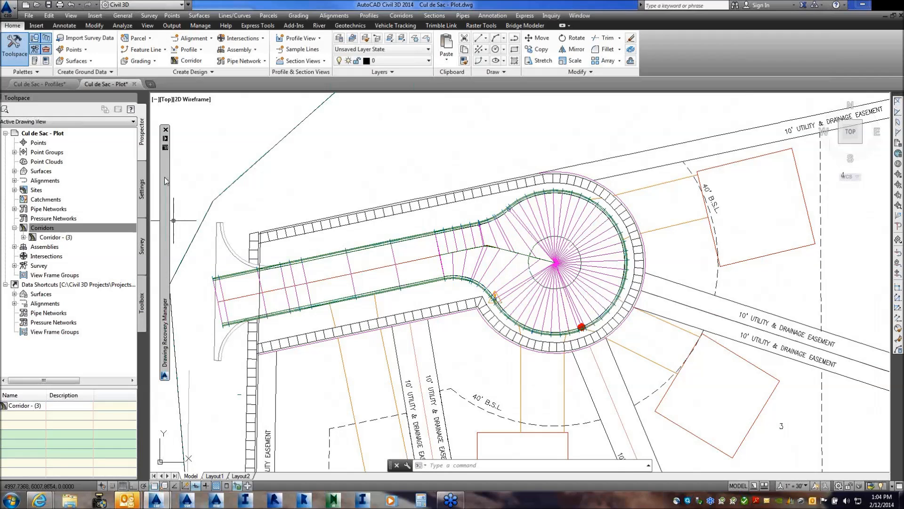
Open Intersection - Regions.dwg from the Drawing Recovery Manager's backup files and convert its VBA content to .NET.
{"action": "mouse_move", "coordinate": [165, 177]}
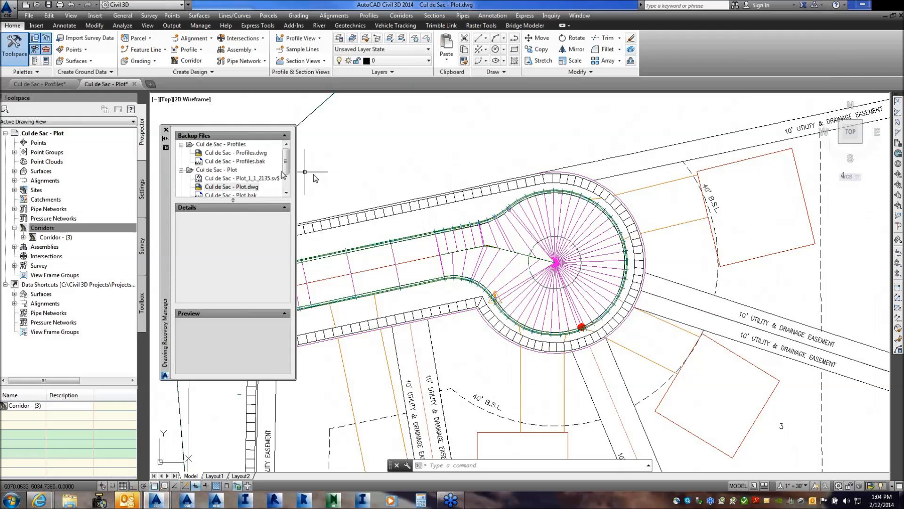
{"action": "scroll", "coordinate": [283, 175], "scroll_direction": "down", "scroll_amount": 1}
{"action": "left_click", "coordinate": [182, 179]}
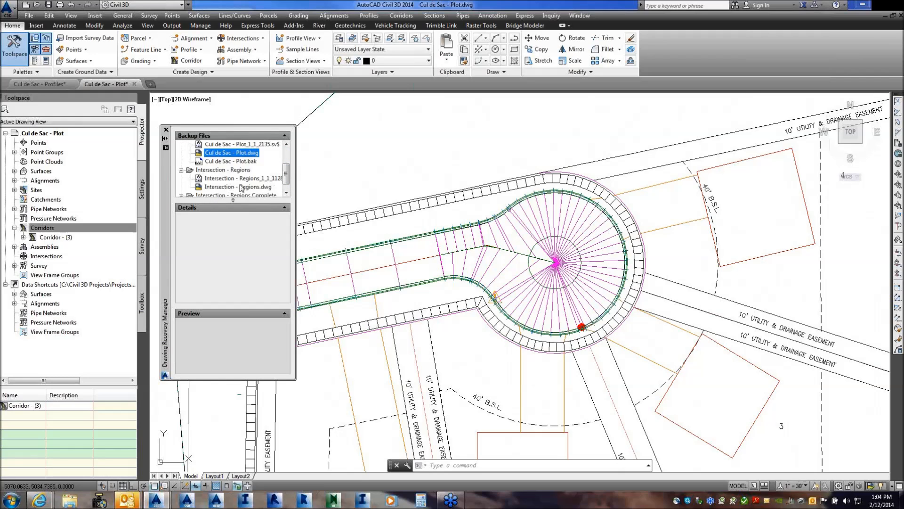
{"action": "left_click", "coordinate": [241, 187]}
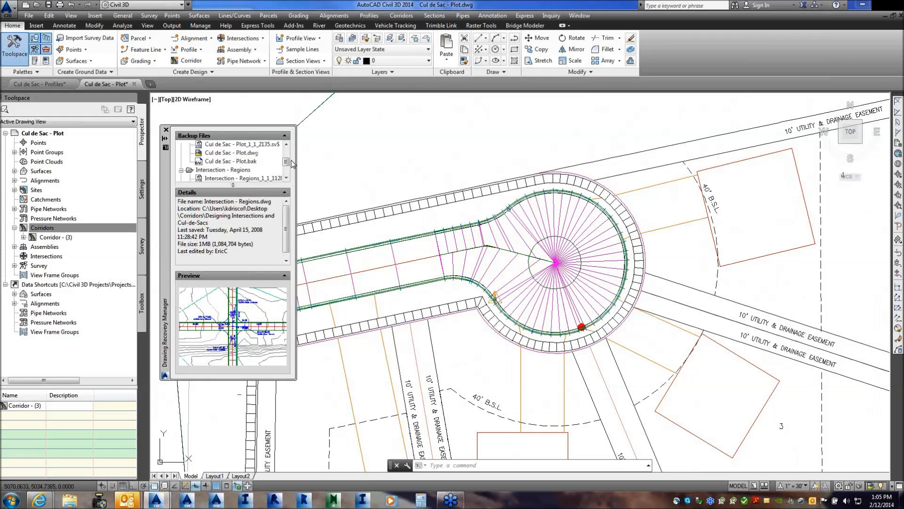
{"action": "scroll", "coordinate": [248, 163], "scroll_direction": "down", "scroll_amount": 1}
{"action": "double_click", "coordinate": [248, 162]}
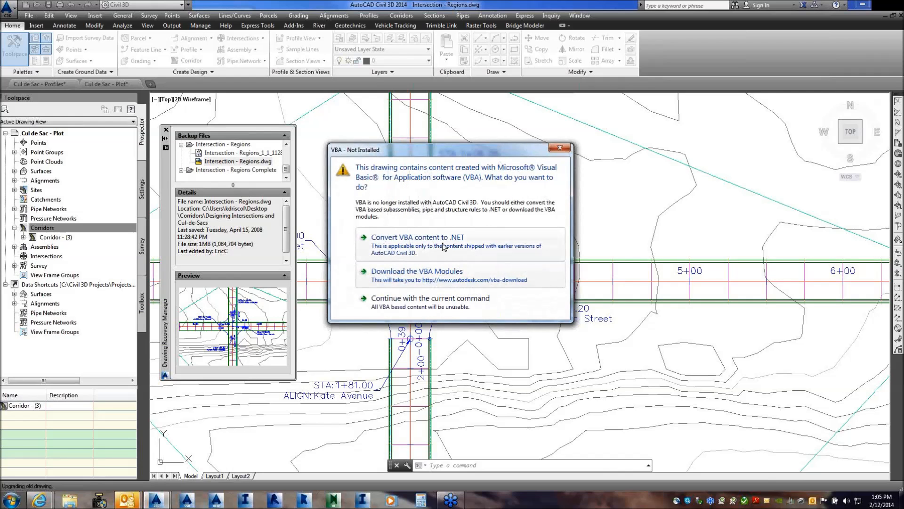
{"action": "left_click", "coordinate": [444, 246]}
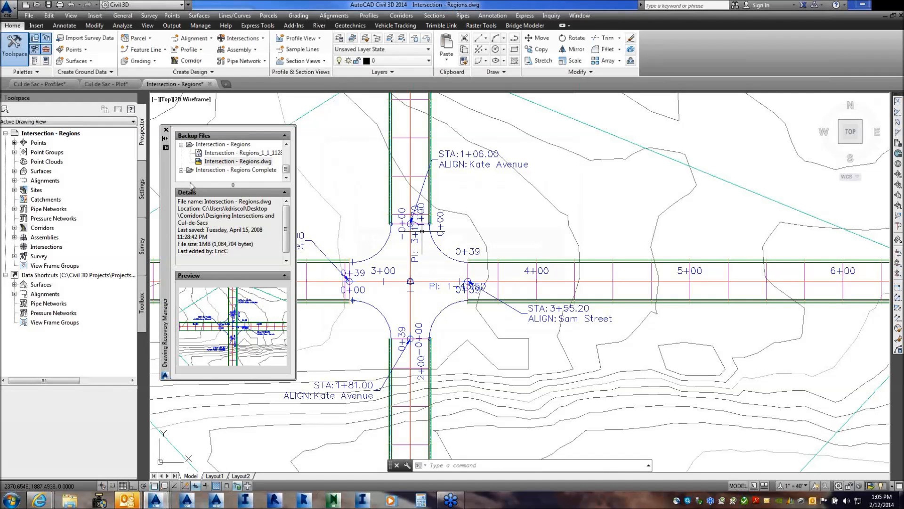
Open Intersection - Regions Complete.dwg from the backup files, dismiss the version notice and convert its VBA content to .NET.
{"action": "left_click", "coordinate": [181, 170]}
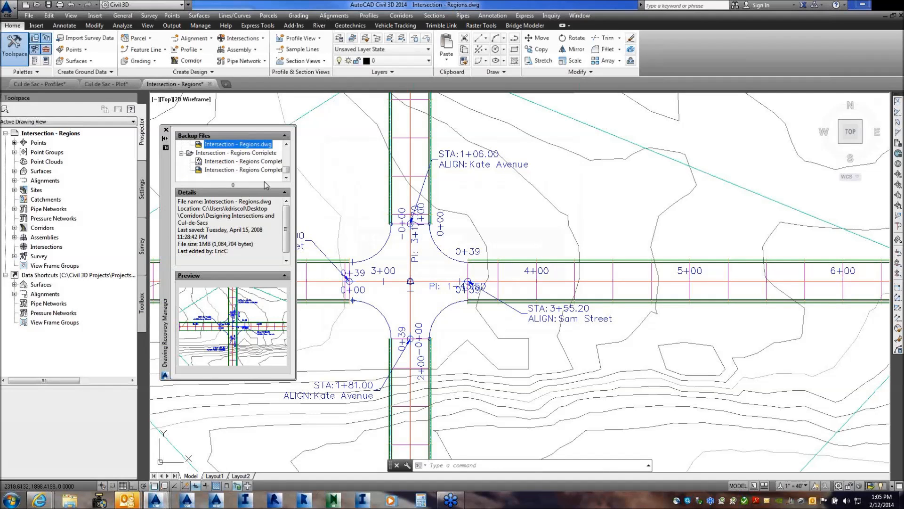
{"action": "left_click", "coordinate": [235, 170]}
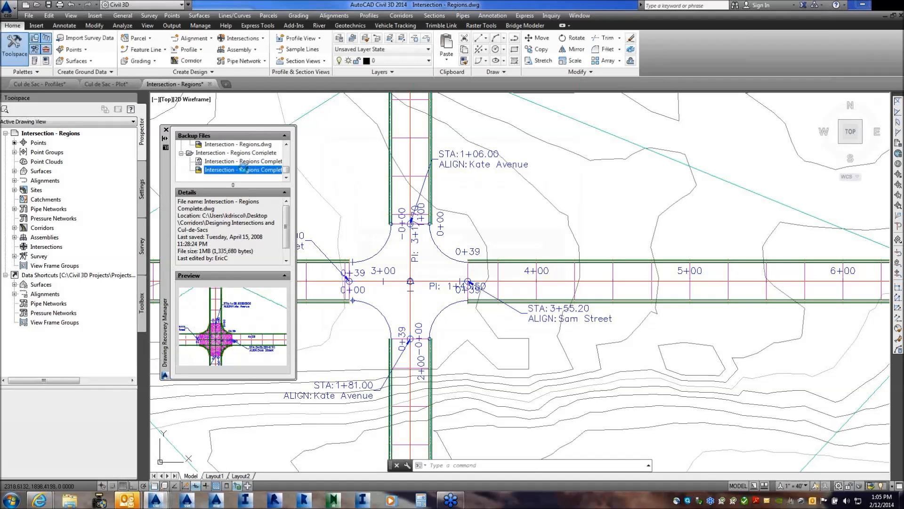
{"action": "double_click", "coordinate": [242, 169]}
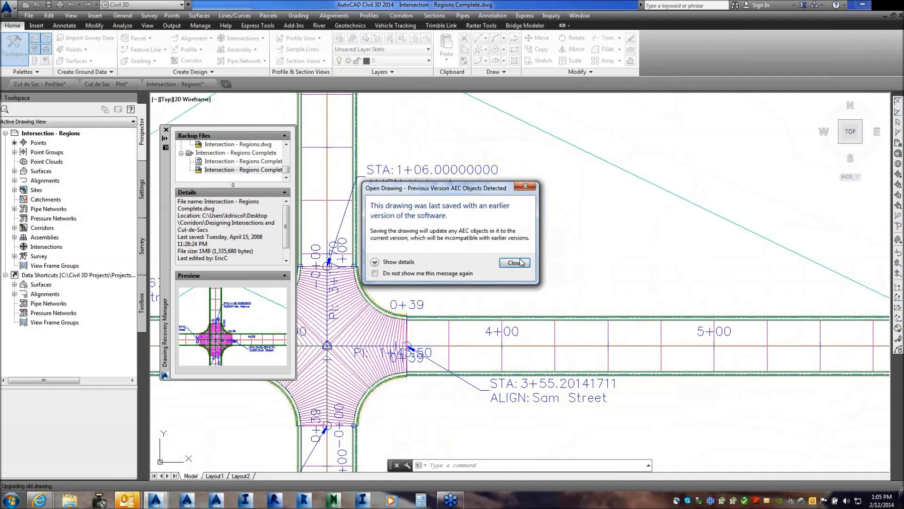
{"action": "key", "text": "Return"}
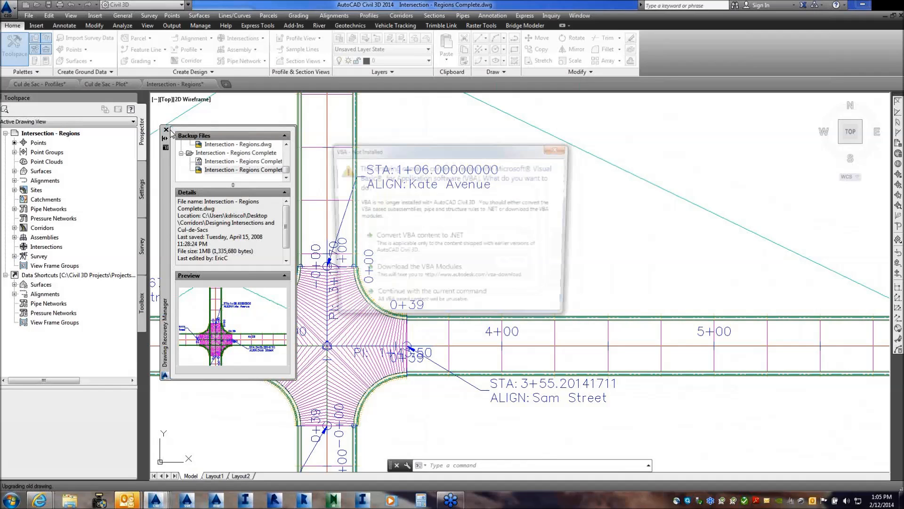
{"action": "left_click", "coordinate": [411, 251]}
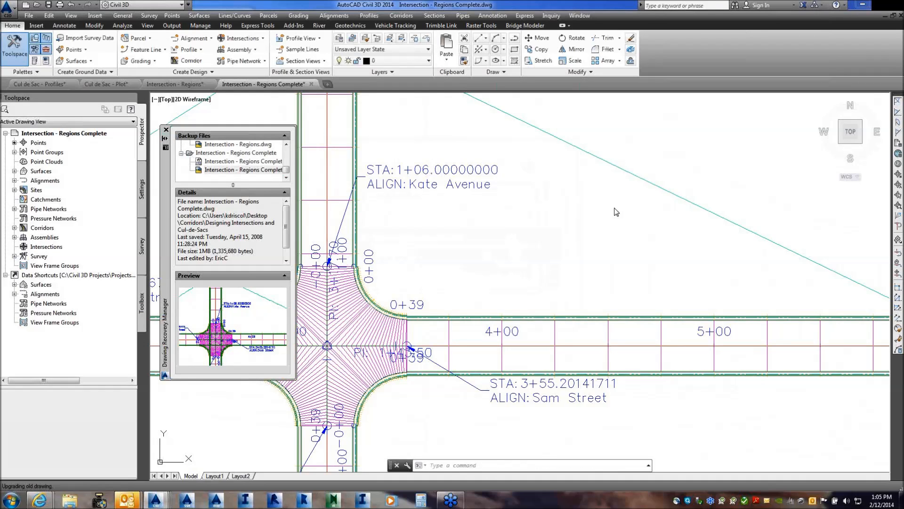
Switch to the Intersection - Regions drawing and view its Main Roads corridor in the Object Viewer from SW Isometric.
{"action": "left_click", "coordinate": [191, 85]}
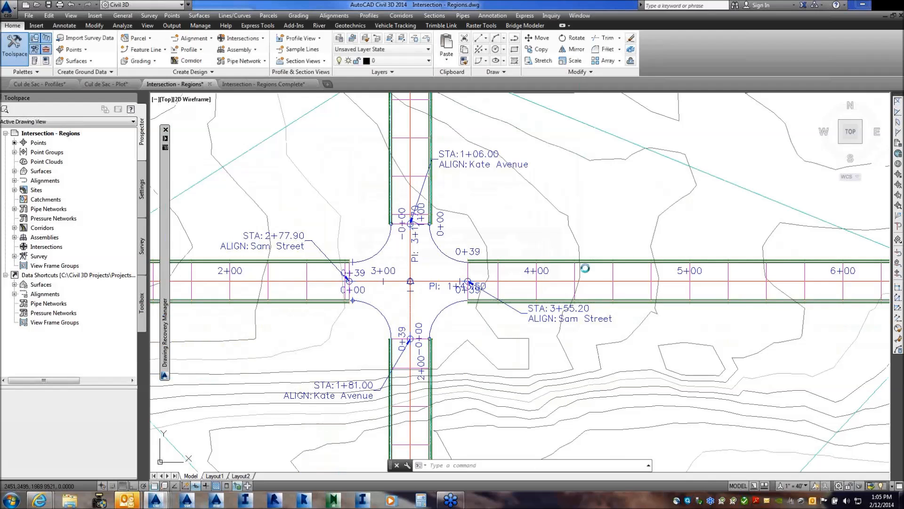
{"action": "scroll", "coordinate": [587, 264], "scroll_direction": "up", "scroll_amount": 2}
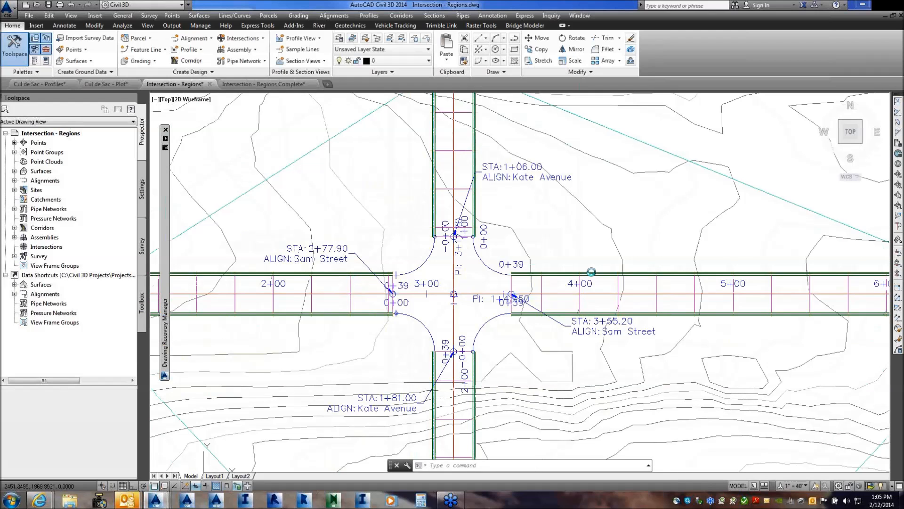
{"action": "left_click", "coordinate": [566, 273]}
{"action": "right_click", "coordinate": [566, 273]}
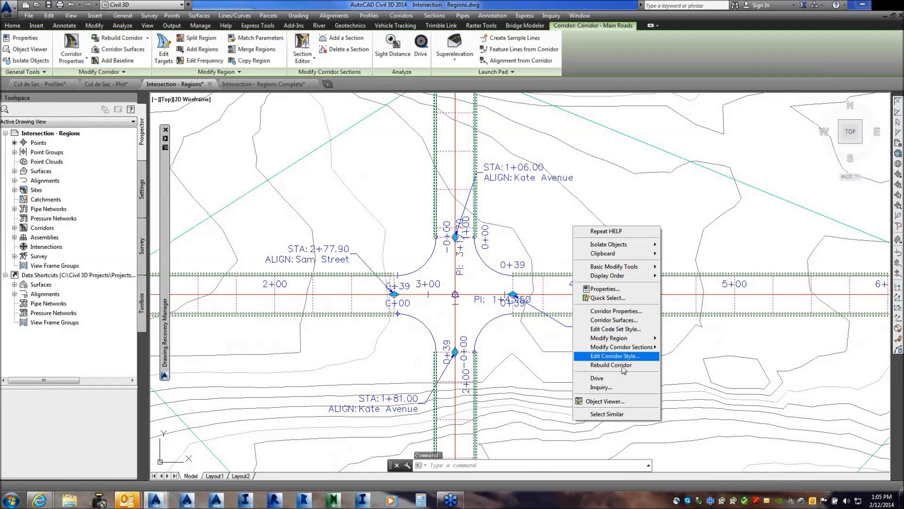
{"action": "left_click", "coordinate": [611, 402]}
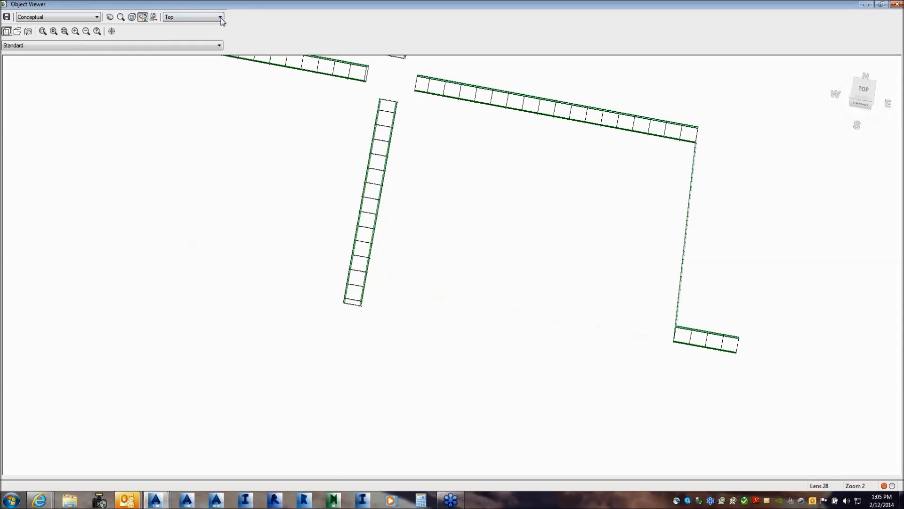
{"action": "left_click", "coordinate": [220, 17]}
{"action": "left_click", "coordinate": [179, 62]}
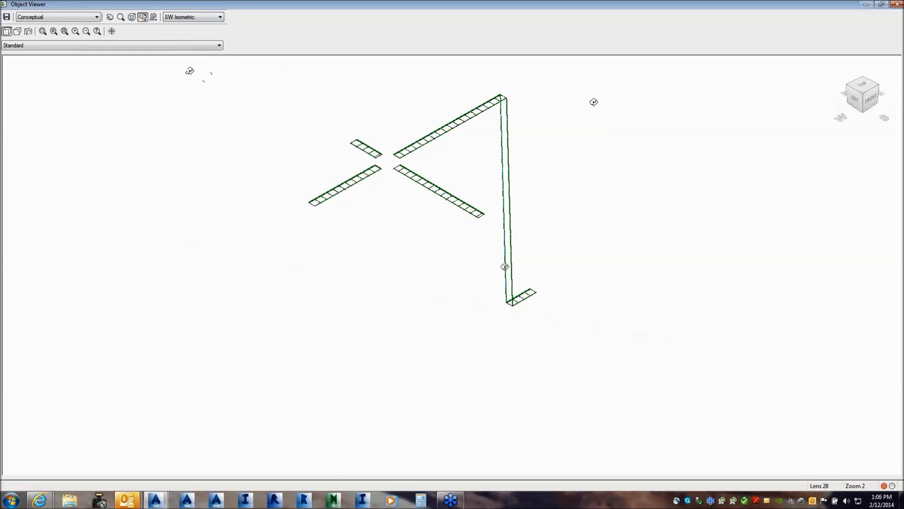
Inspect the gap between the four road legs up close in the Object Viewer, then return to the drawing.
{"action": "left_click", "coordinate": [96, 31]}
{"action": "left_click_drag", "start_coordinate": [349, 191], "coordinate": [403, 162]}
{"action": "middle_click_drag", "start_coordinate": [551, 202], "coordinate": [428, 361]}
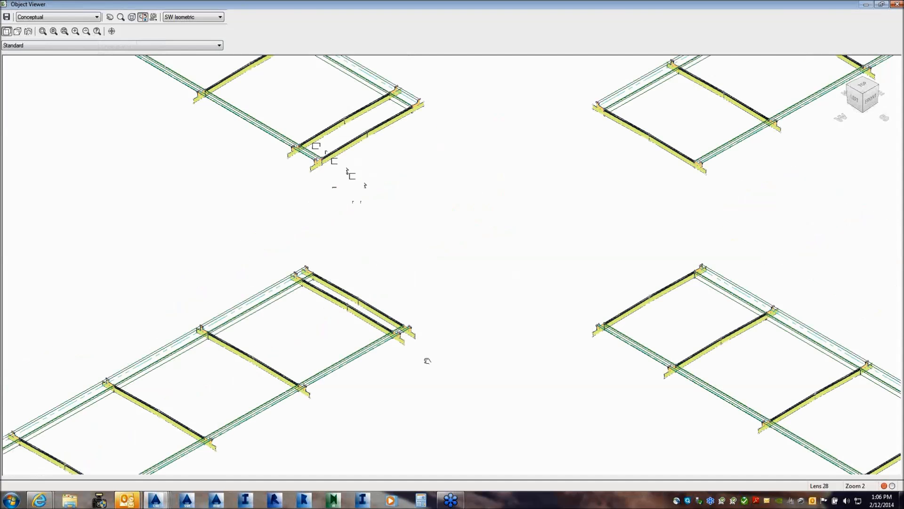
{"action": "right_click", "coordinate": [528, 219]}
{"action": "left_click", "coordinate": [550, 226]}
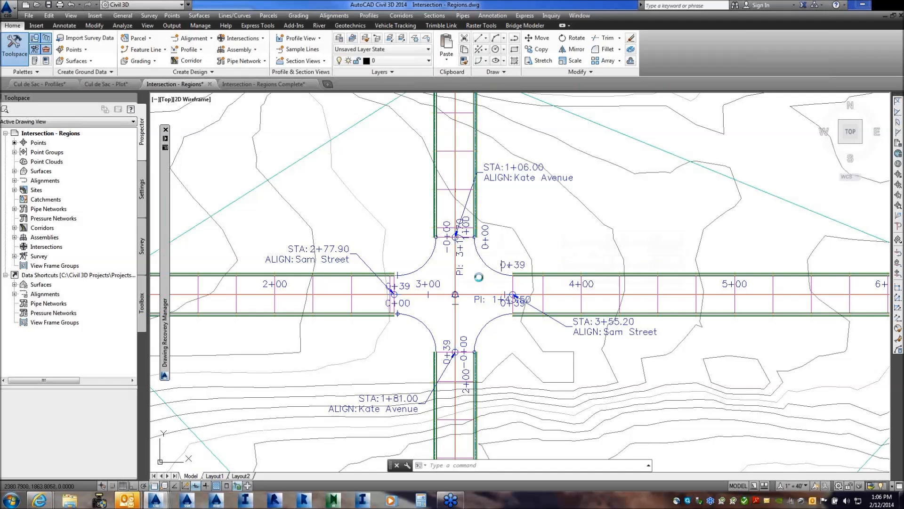
Review the Sam Street and Kate Avenue baselines and regions in the Main Roads corridor properties, then close without changes.
{"action": "scroll", "coordinate": [501, 274], "scroll_direction": "up", "scroll_amount": 3}
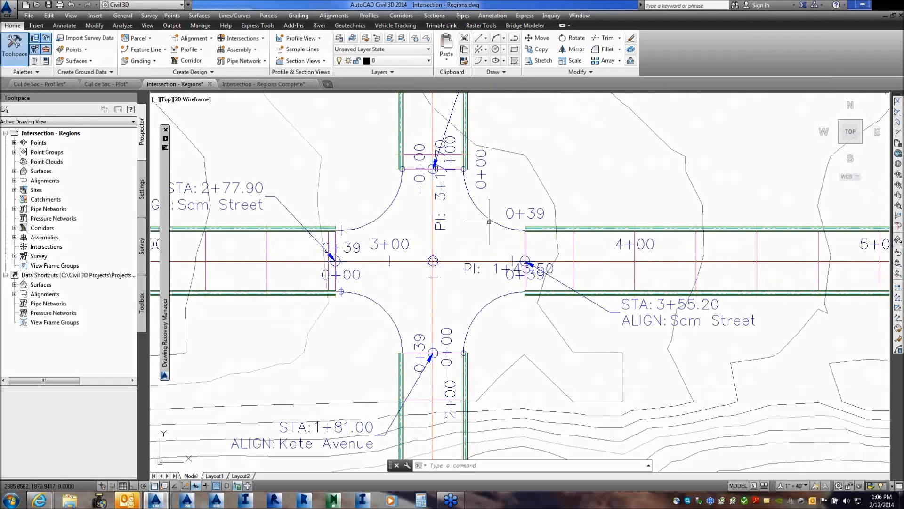
{"action": "left_click", "coordinate": [541, 228]}
{"action": "right_click", "coordinate": [605, 174]}
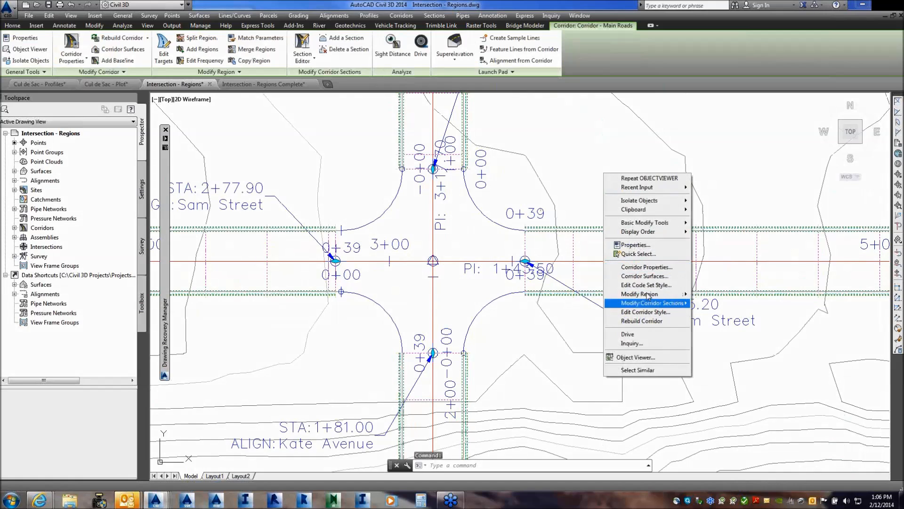
{"action": "left_click", "coordinate": [646, 268]}
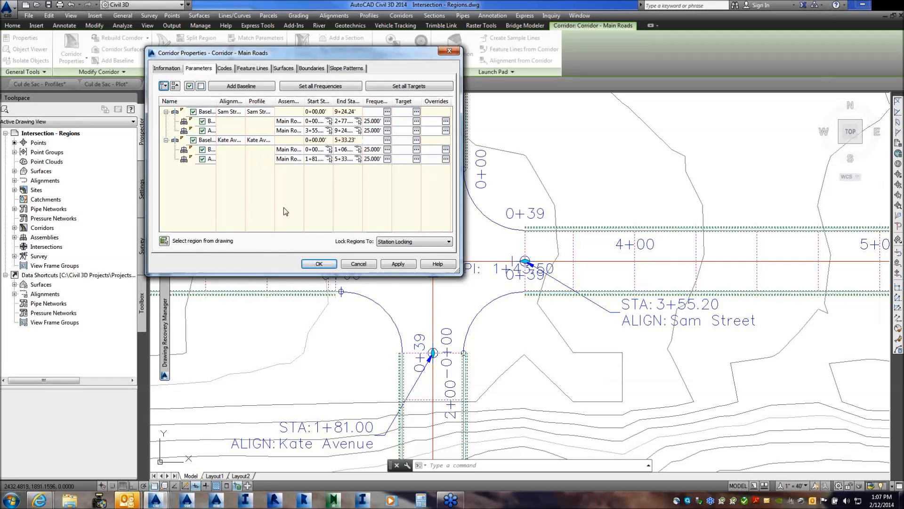
{"action": "left_click", "coordinate": [358, 264]}
Examine the four curb return profiles and the Kate Avenue and Sam Street profiles, then return to the intersection plan.
{"action": "scroll", "coordinate": [367, 270], "scroll_direction": "down", "scroll_amount": 6}
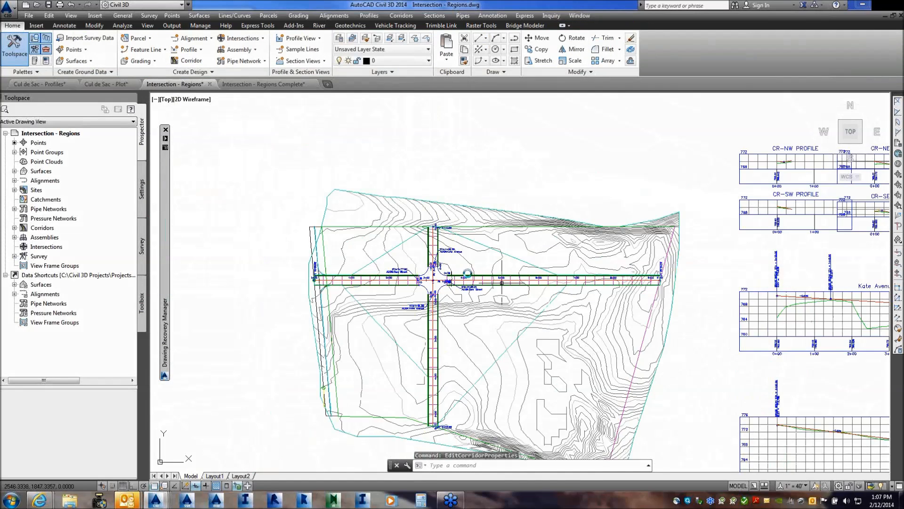
{"action": "middle_click_drag", "start_coordinate": [743, 170], "coordinate": [599, 173]}
{"action": "scroll", "coordinate": [606, 156], "scroll_direction": "up", "scroll_amount": 4}
{"action": "middle_click_drag", "start_coordinate": [490, 172], "coordinate": [402, 283]}
{"action": "scroll", "coordinate": [402, 283], "scroll_direction": "down", "scroll_amount": 4}
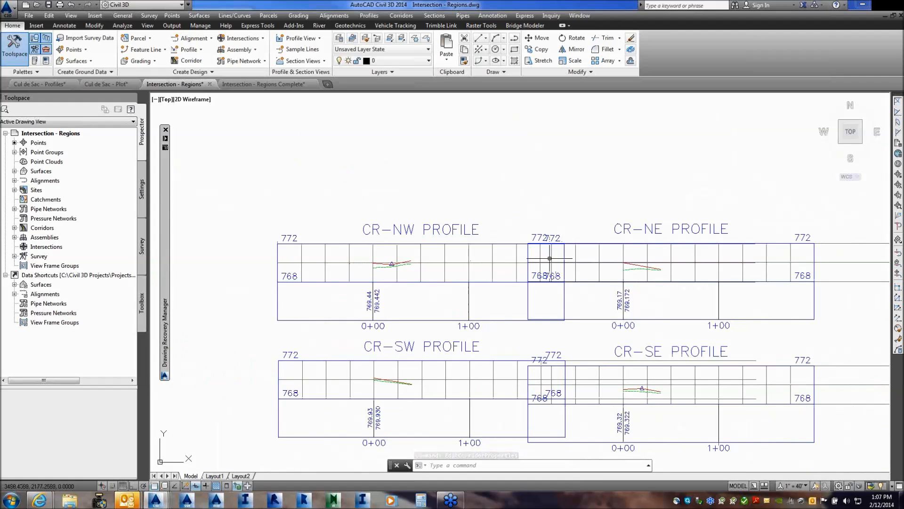
{"action": "middle_click_drag", "start_coordinate": [531, 282], "coordinate": [545, 152]}
{"action": "middle_click_drag", "start_coordinate": [508, 251], "coordinate": [529, 196]}
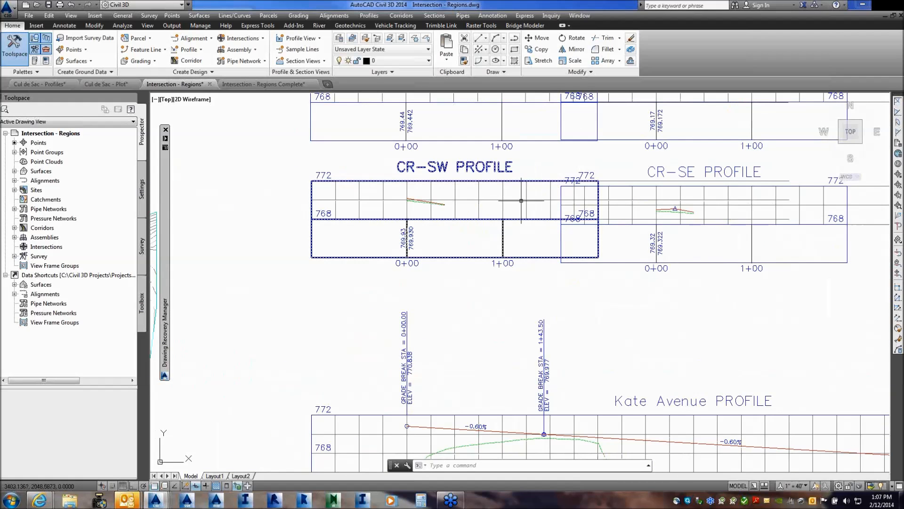
{"action": "scroll", "coordinate": [521, 201], "scroll_direction": "down", "scroll_amount": 4}
{"action": "middle_click_drag", "start_coordinate": [597, 293], "coordinate": [593, 207]}
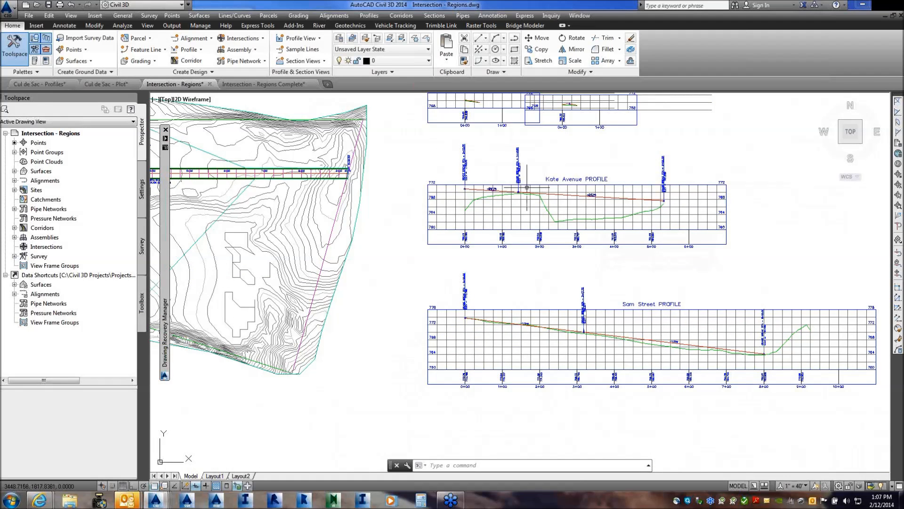
{"action": "scroll", "coordinate": [471, 206], "scroll_direction": "down", "scroll_amount": 4}
{"action": "middle_click_drag", "start_coordinate": [450, 195], "coordinate": [474, 229]}
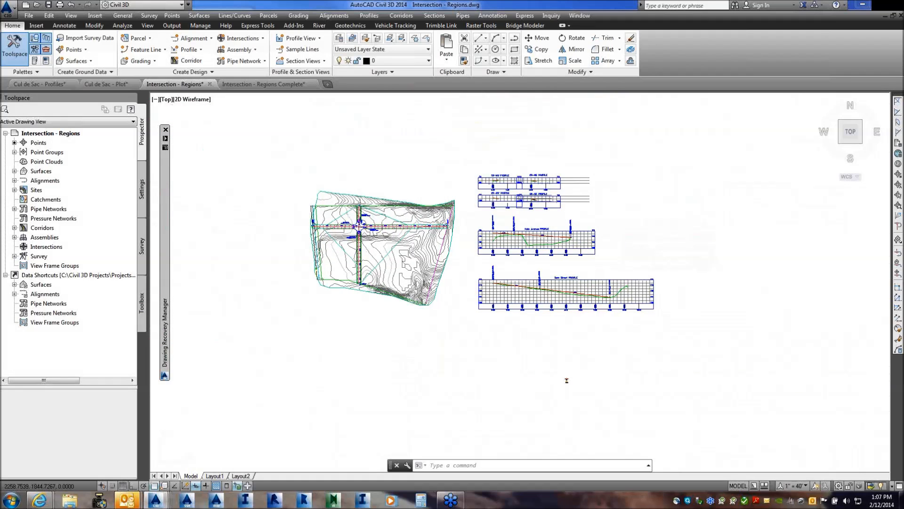
{"action": "scroll", "coordinate": [410, 273], "scroll_direction": "up", "scroll_amount": 8}
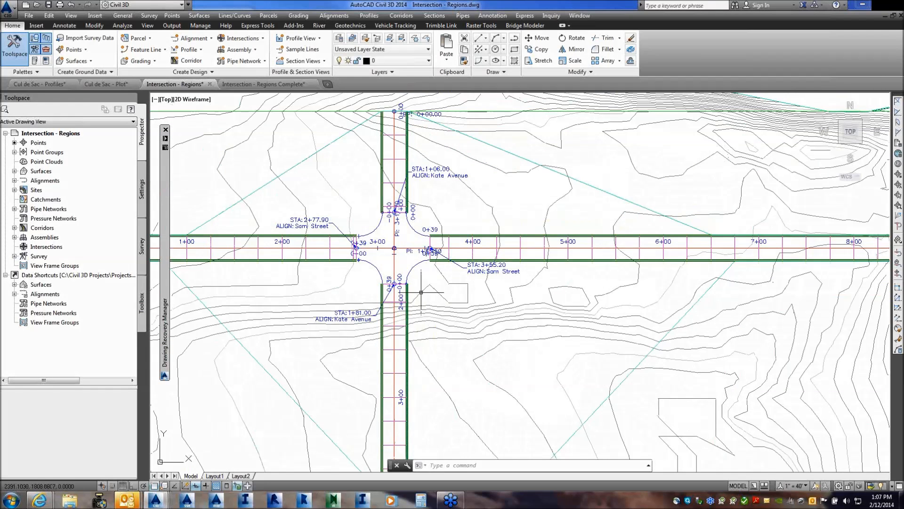
{"action": "scroll", "coordinate": [421, 292], "scroll_direction": "up", "scroll_amount": 2}
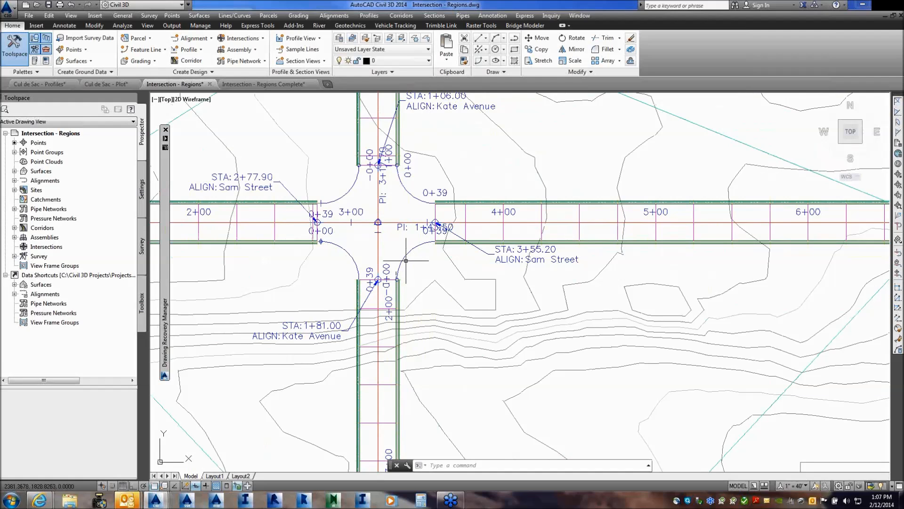
Add a baseline on the CR-SE alignment to the Main Roads corridor through its corridor properties.
{"action": "mouse_move", "coordinate": [406, 260]}
{"action": "left_click", "coordinate": [444, 233]}
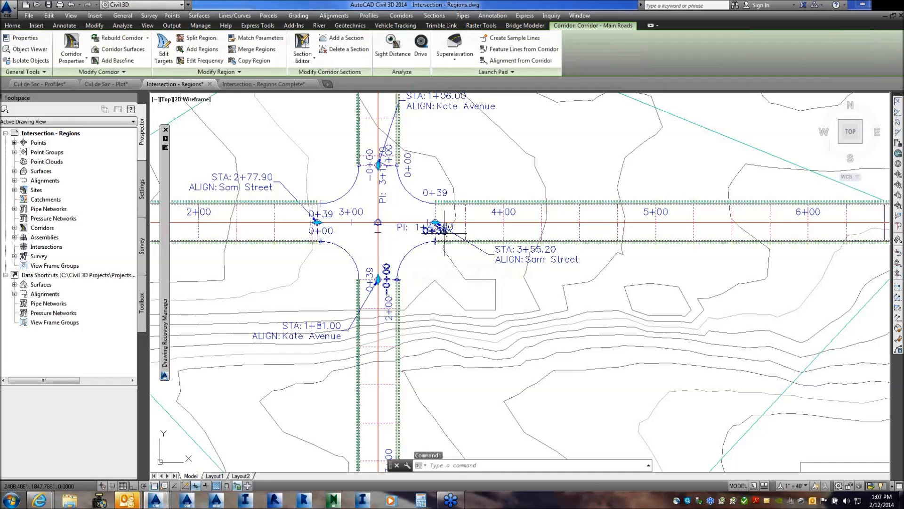
{"action": "right_click", "coordinate": [448, 197]}
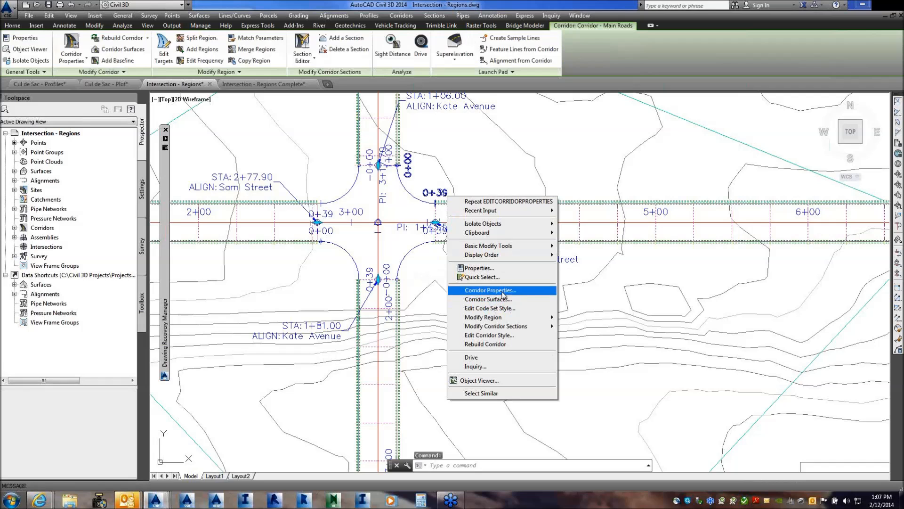
{"action": "left_click", "coordinate": [502, 291]}
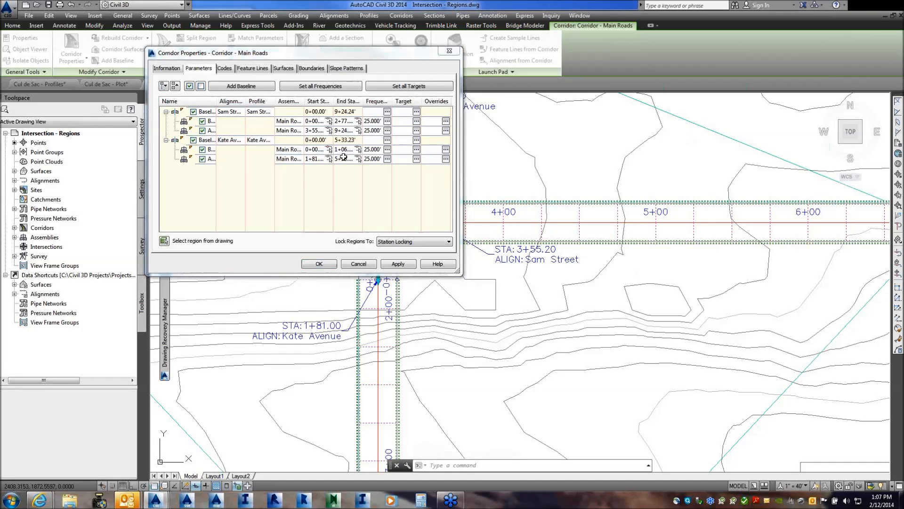
{"action": "double_click", "coordinate": [228, 140]}
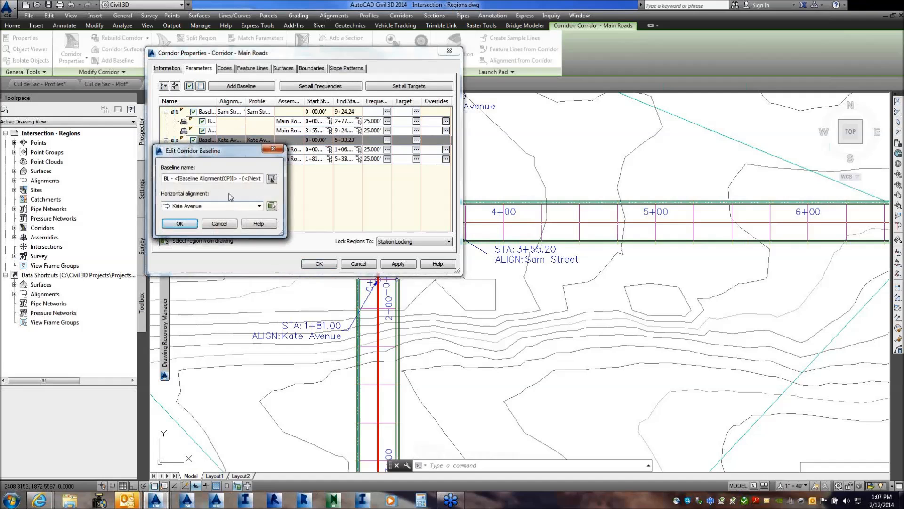
{"action": "left_click", "coordinate": [265, 151]}
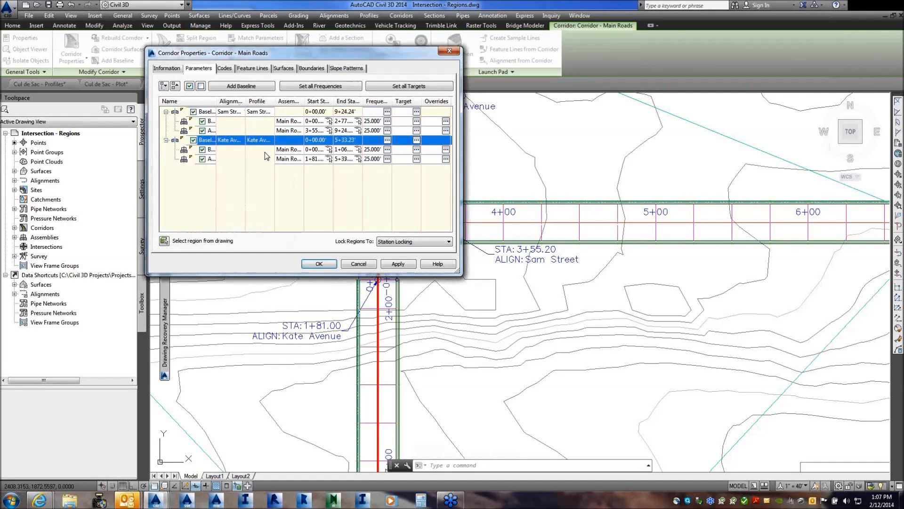
{"action": "left_click", "coordinate": [249, 87]}
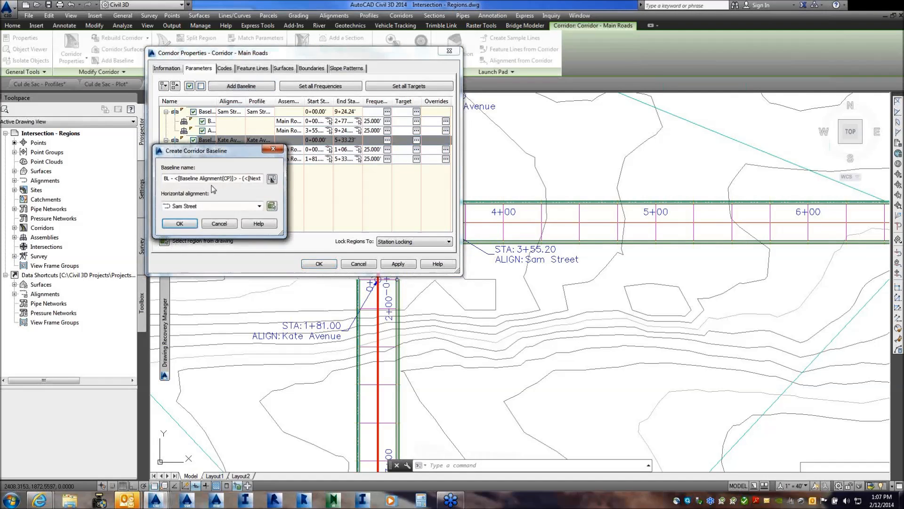
{"action": "left_click", "coordinate": [258, 207]}
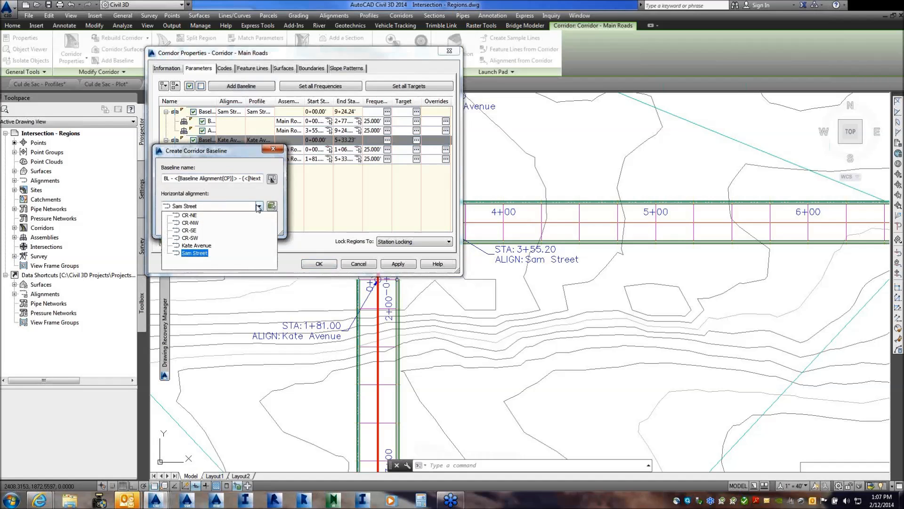
{"action": "left_click", "coordinate": [196, 231]}
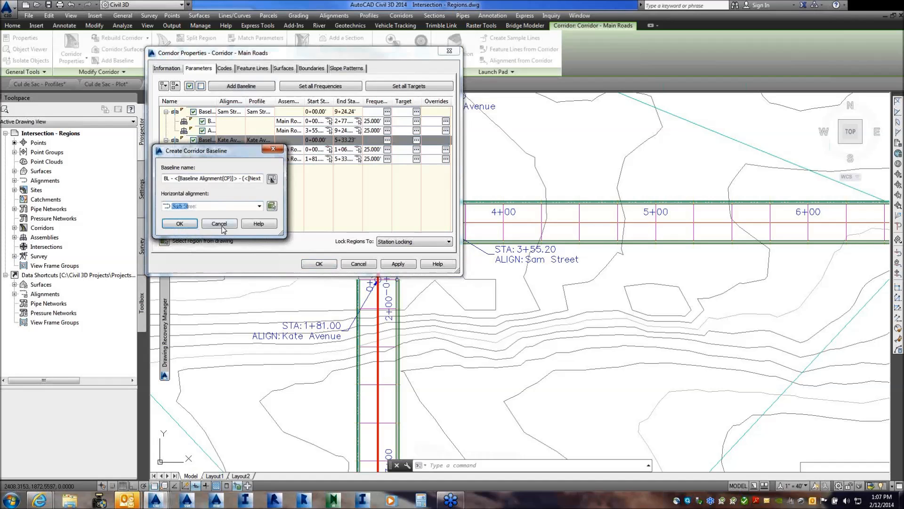
{"action": "left_click", "coordinate": [180, 224]}
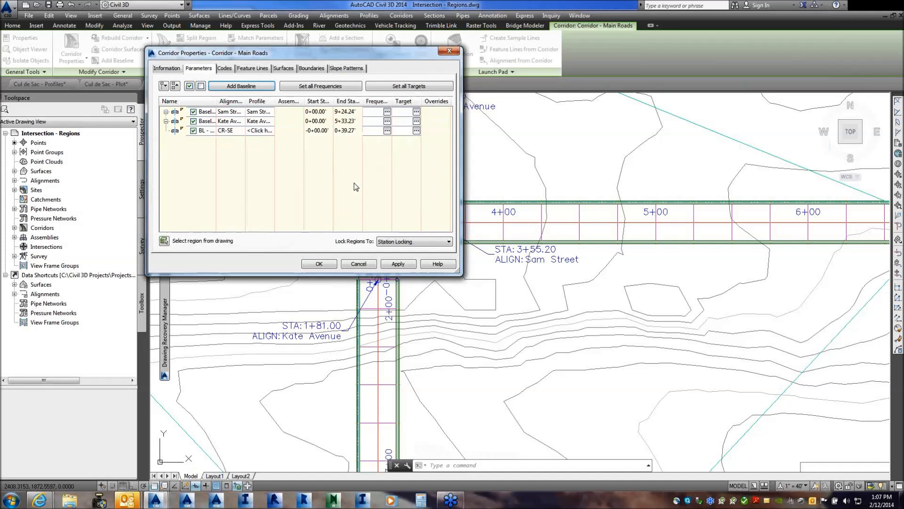
Assign the CR-SE-EOP profile to the new CR-SE baseline.
{"action": "left_click", "coordinate": [260, 132]}
{"action": "left_click", "coordinate": [292, 173]}
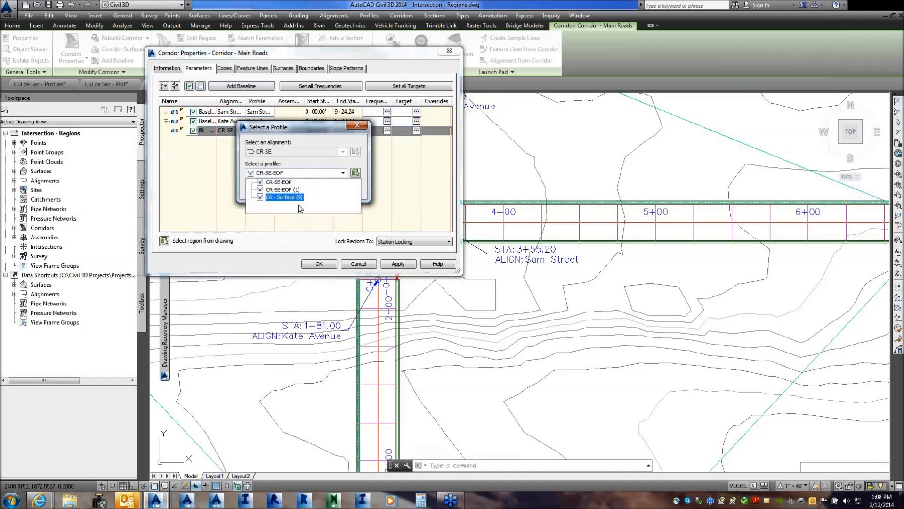
{"action": "left_click", "coordinate": [279, 181]}
{"action": "left_click", "coordinate": [277, 189]}
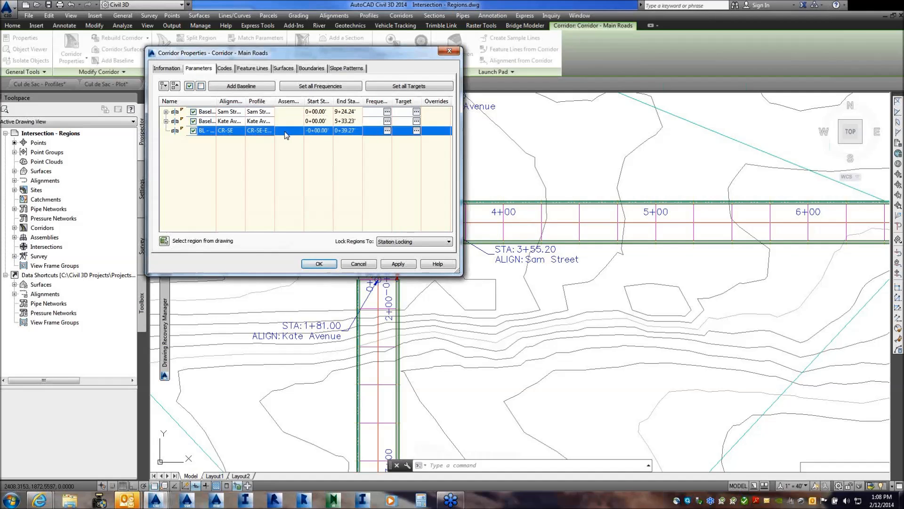
Add a region to the CR-SE baseline using the CR-Right assembly.
{"action": "right_click", "coordinate": [285, 131]}
{"action": "left_click", "coordinate": [306, 135]}
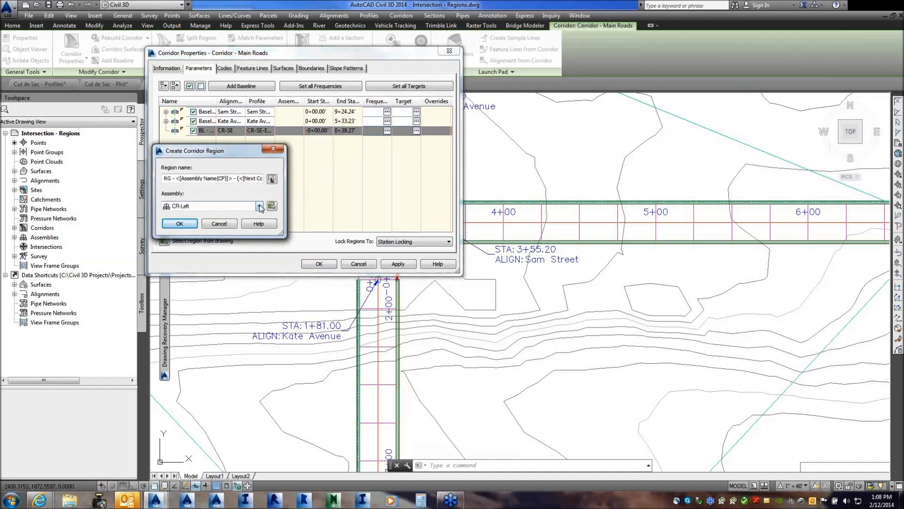
{"action": "left_click", "coordinate": [259, 207]}
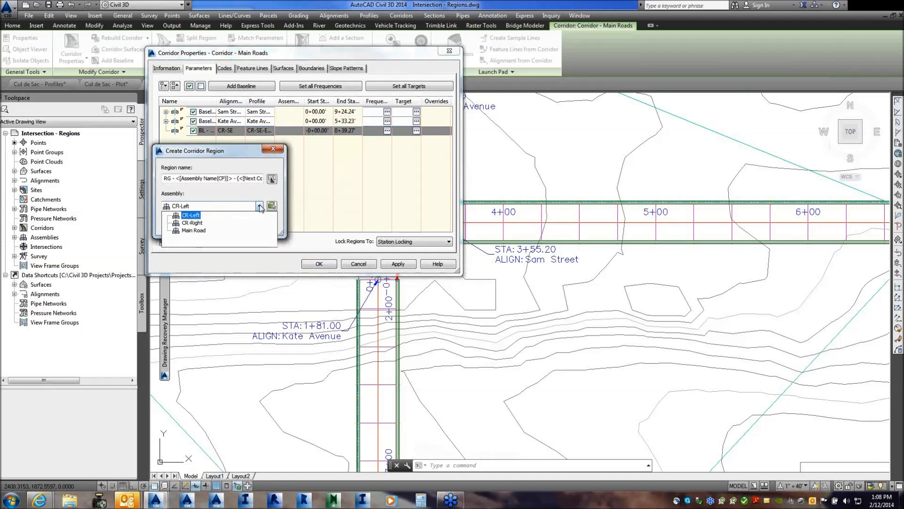
{"action": "left_click", "coordinate": [193, 223]}
{"action": "left_click", "coordinate": [179, 223]}
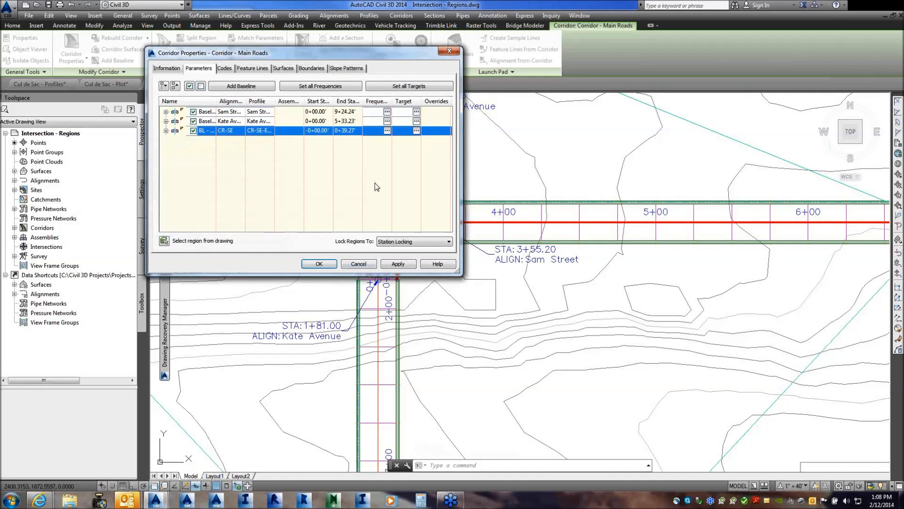
Apply the baseline changes, rebuild the Main Roads corridor and close its properties.
{"action": "left_click", "coordinate": [391, 265]}
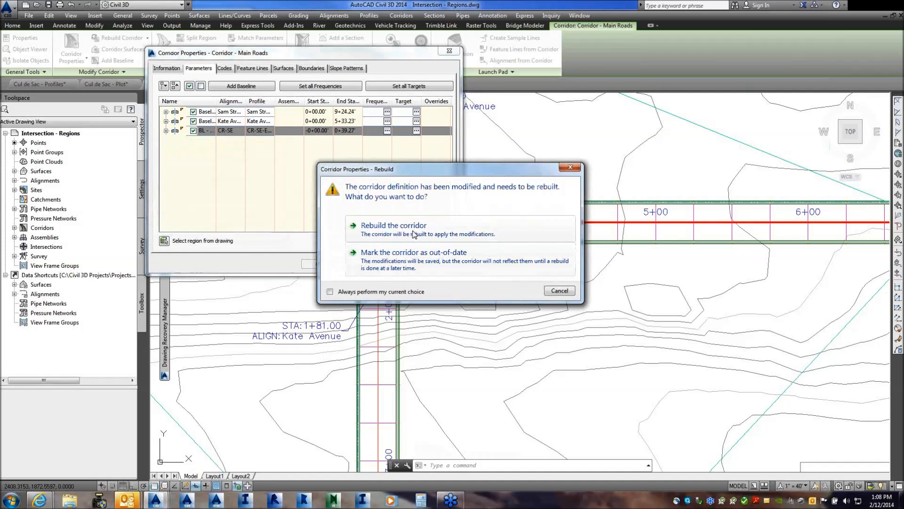
{"action": "left_click", "coordinate": [414, 234]}
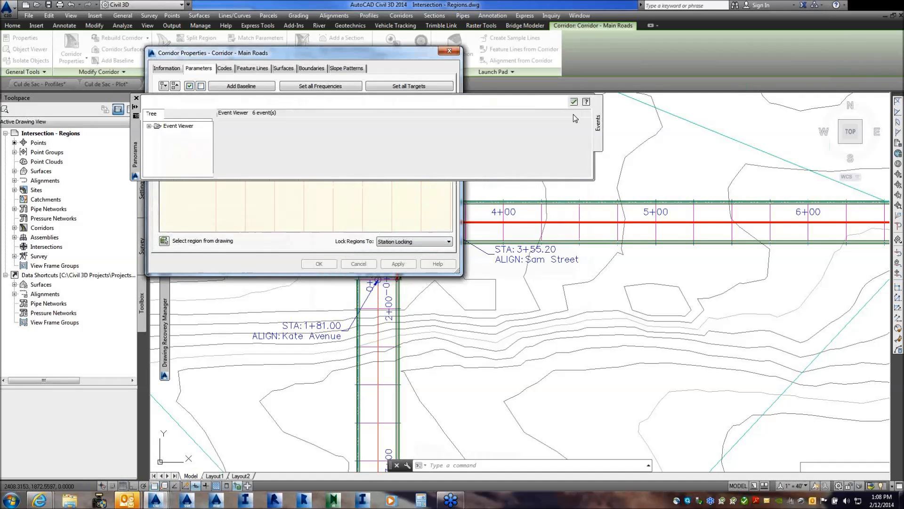
{"action": "left_click_drag", "start_coordinate": [376, 58], "coordinate": [215, 74]}
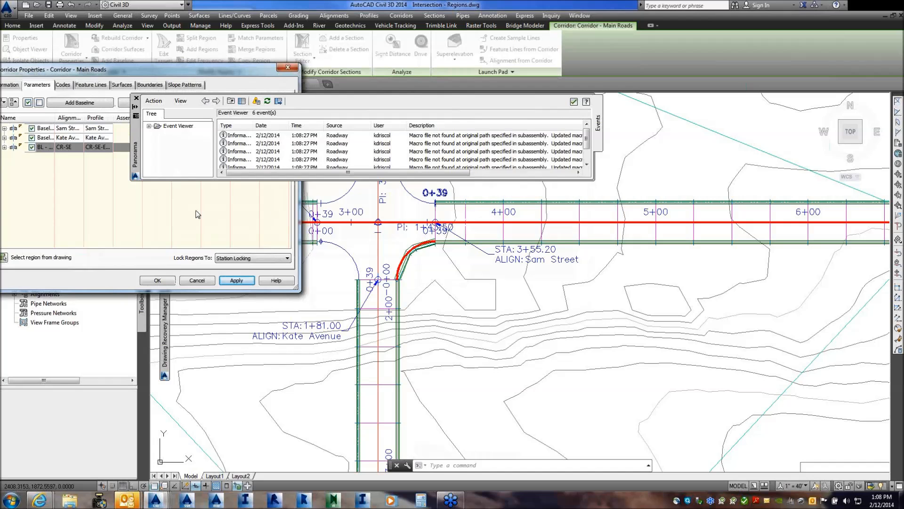
{"action": "left_click", "coordinate": [165, 280]}
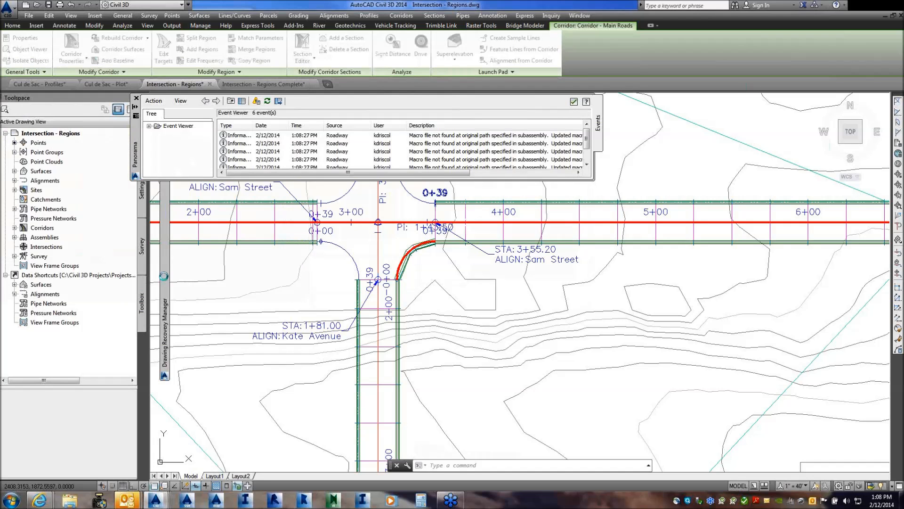
Inspect the new southeast curb return in plan, then from the top in the Object Viewer.
{"action": "scroll", "coordinate": [439, 235], "scroll_direction": "up", "scroll_amount": 6}
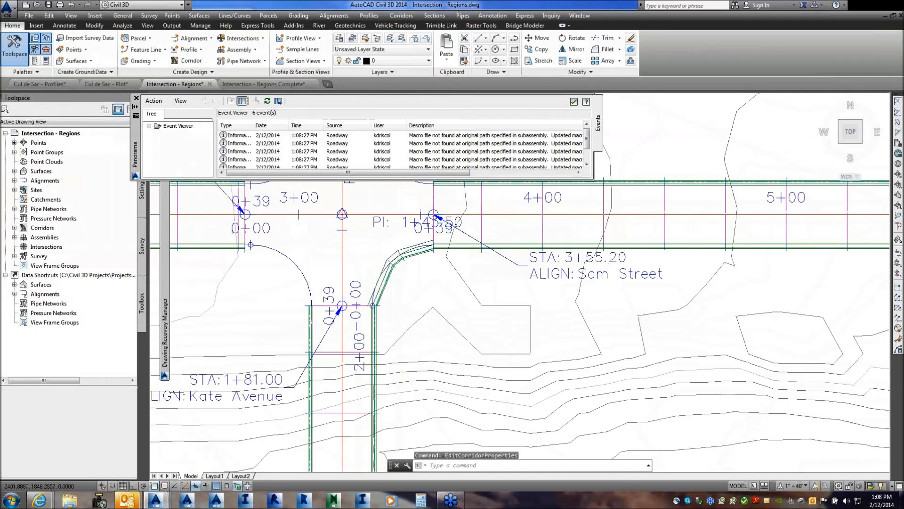
{"action": "scroll", "coordinate": [368, 298], "scroll_direction": "down", "scroll_amount": 4}
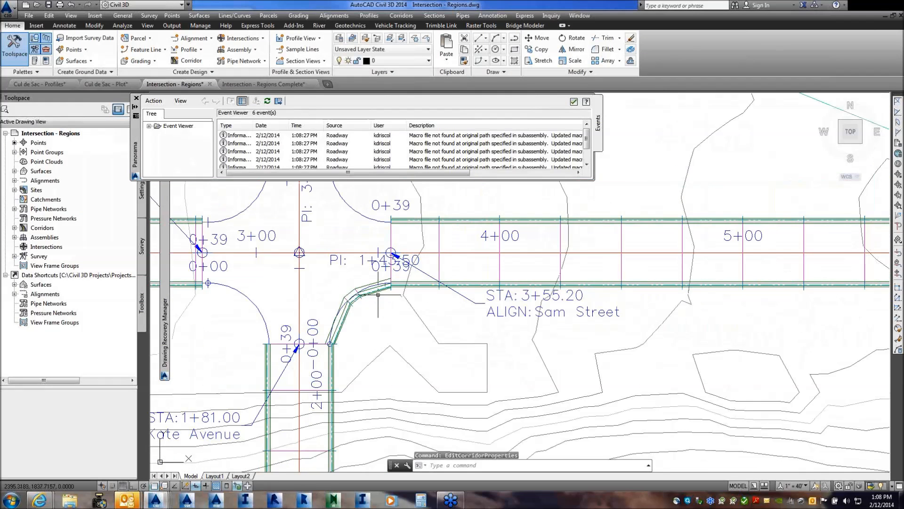
{"action": "left_click", "coordinate": [377, 286]}
{"action": "right_click", "coordinate": [392, 314]}
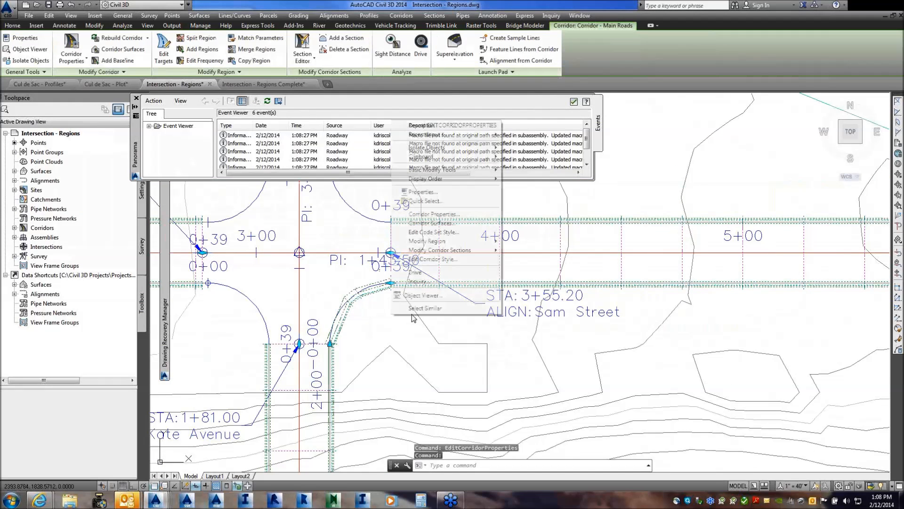
{"action": "left_click", "coordinate": [432, 295]}
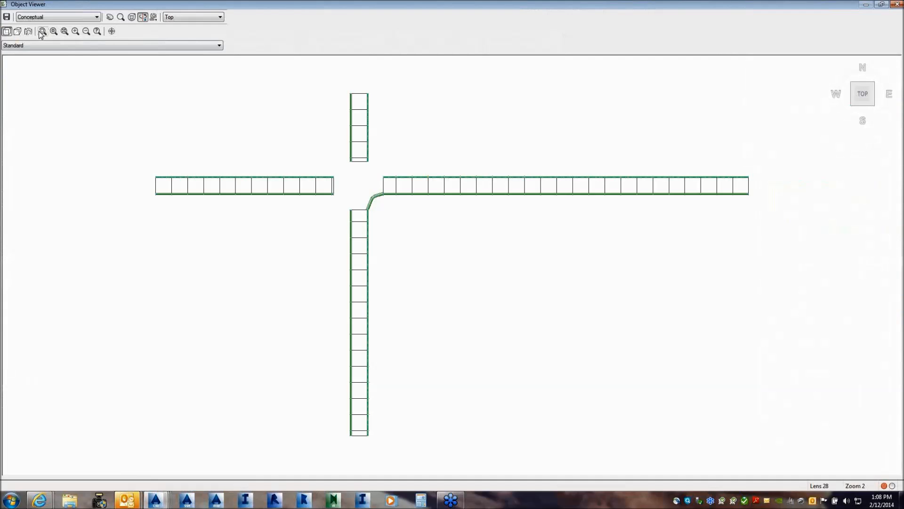
{"action": "scroll", "coordinate": [408, 174], "scroll_direction": "up", "scroll_amount": 10}
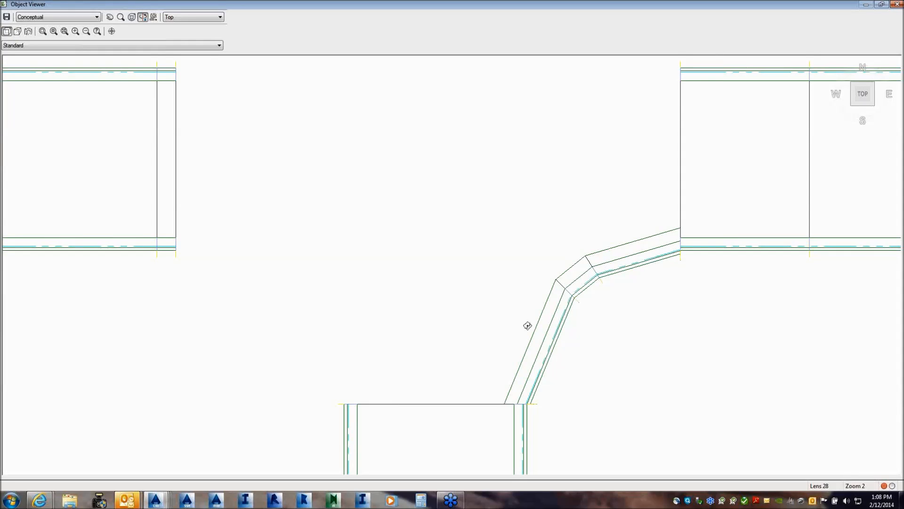
{"action": "scroll", "coordinate": [523, 286], "scroll_direction": "down", "scroll_amount": 5}
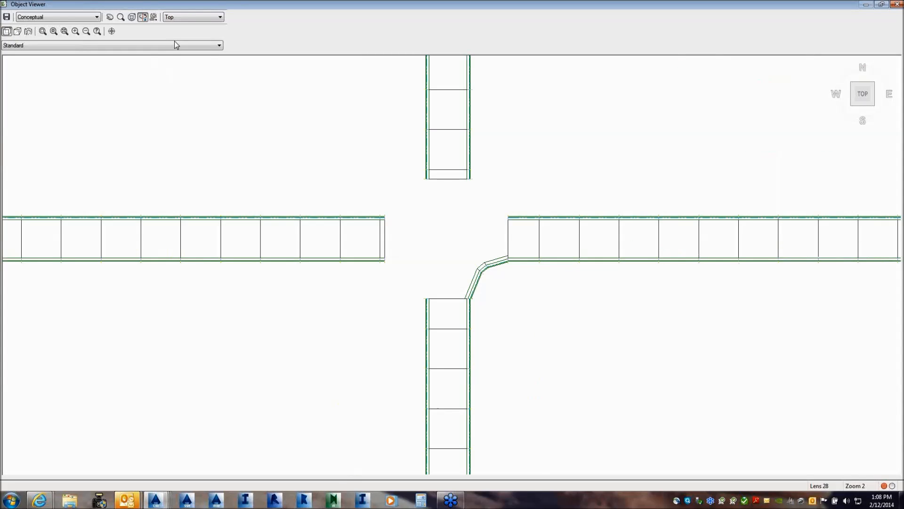
View the corridor from SW Isometric around the road legs, then close the Object Viewer.
{"action": "left_click", "coordinate": [97, 17]}
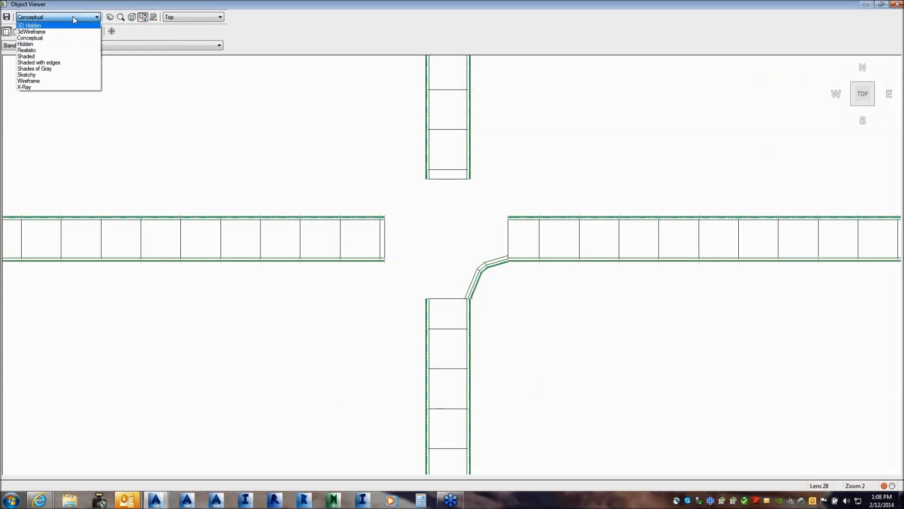
{"action": "left_click", "coordinate": [97, 17]}
{"action": "left_click", "coordinate": [179, 17]}
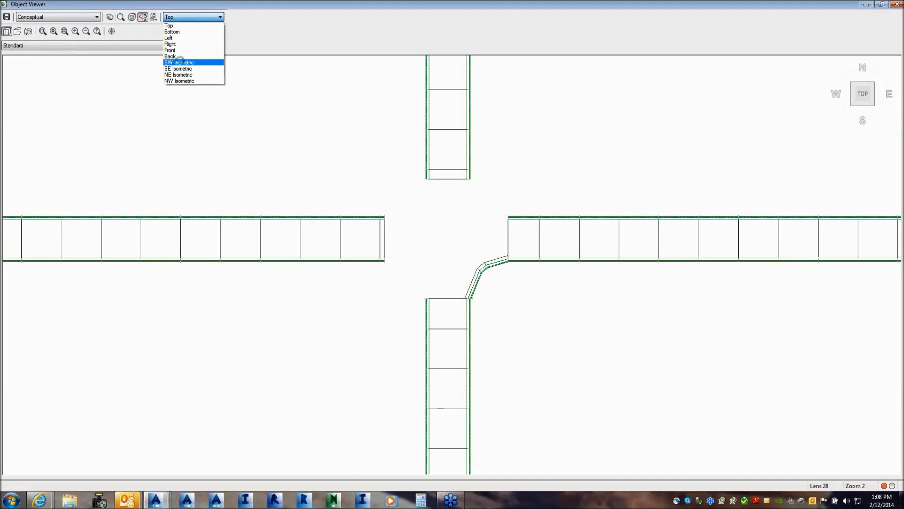
{"action": "left_click", "coordinate": [180, 61]}
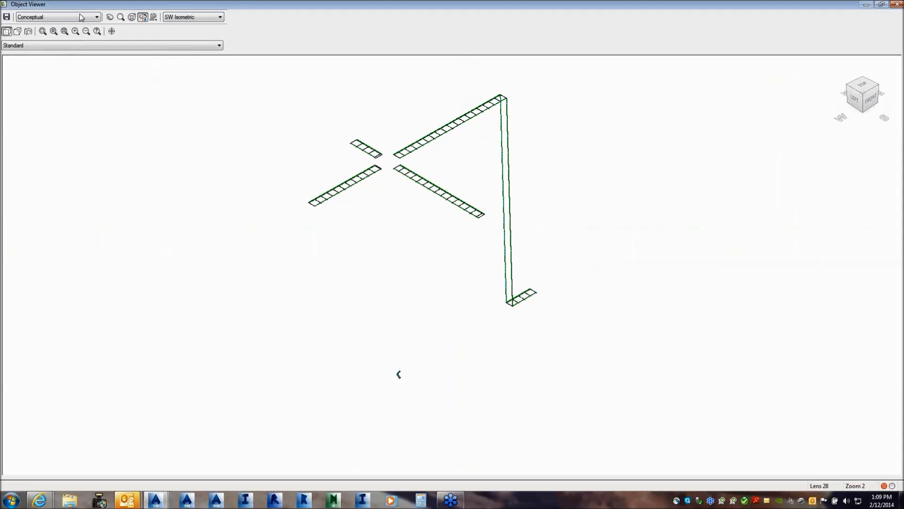
{"action": "left_click", "coordinate": [374, 181]}
{"action": "left_click", "coordinate": [408, 157]}
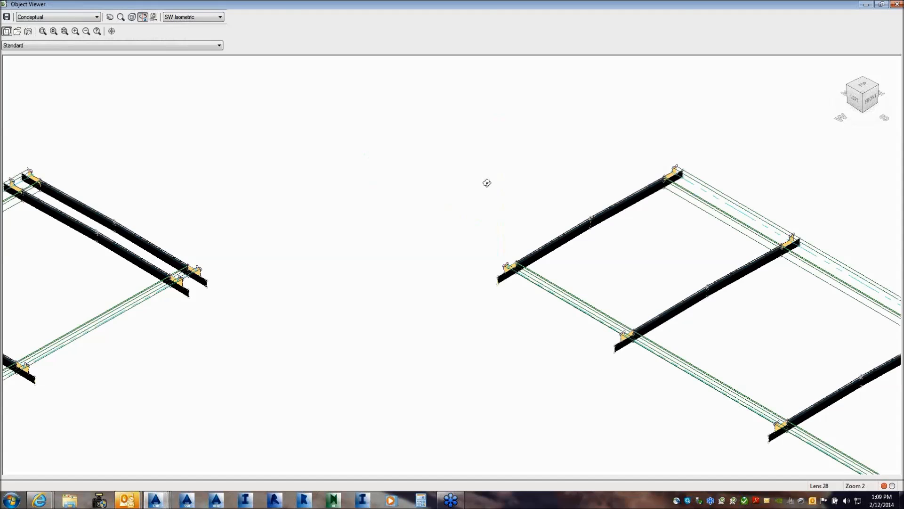
{"action": "scroll", "coordinate": [486, 182], "scroll_direction": "down", "scroll_amount": 4}
{"action": "right_click", "coordinate": [484, 170]}
{"action": "left_click", "coordinate": [527, 175]}
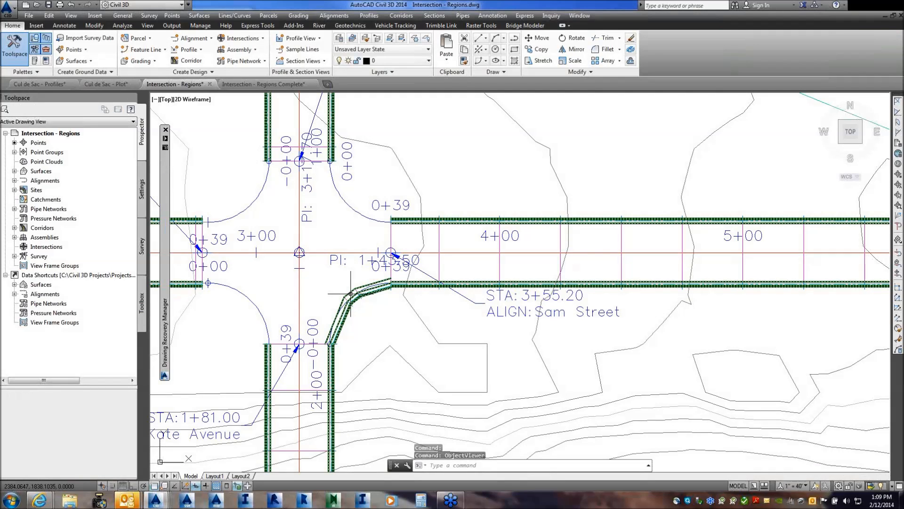
Target the width alignment of the southeast CR-Right region to the Kate Avenue alignment and finish editing region targets.
{"action": "left_click", "coordinate": [350, 293]}
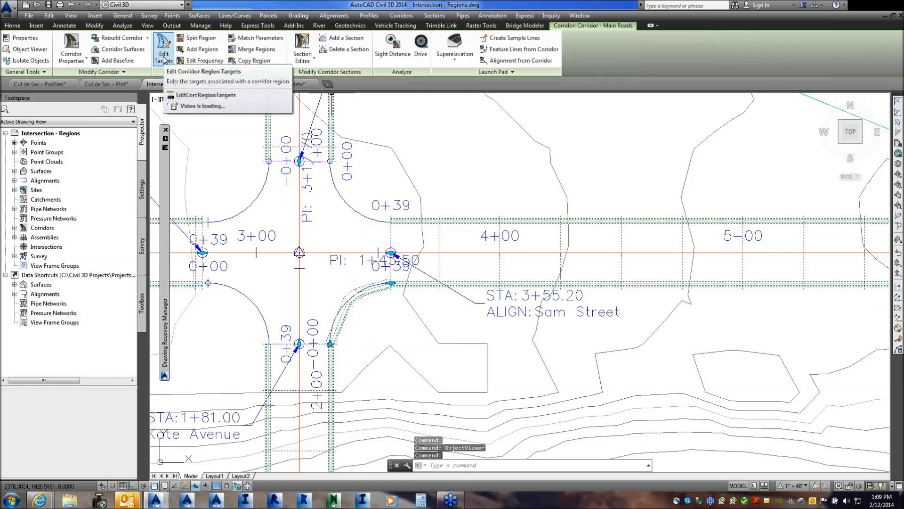
{"action": "left_click", "coordinate": [164, 60]}
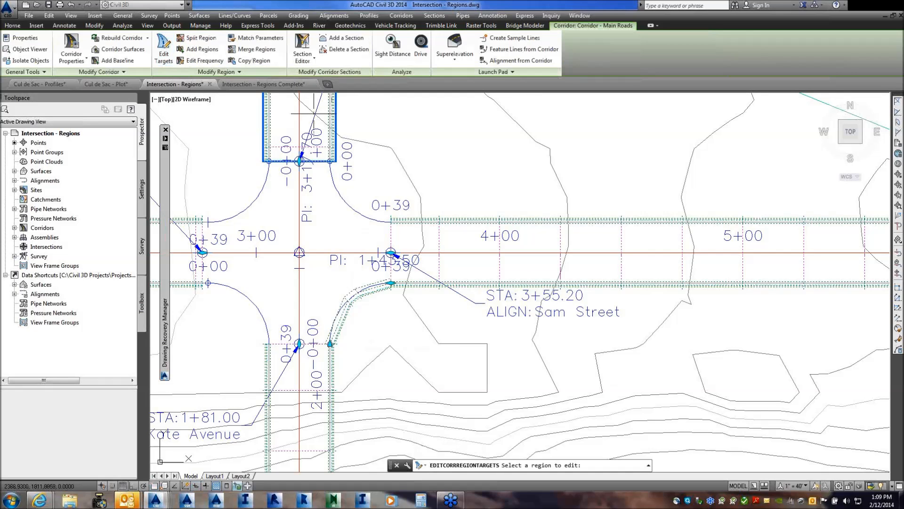
{"action": "left_click", "coordinate": [348, 297]}
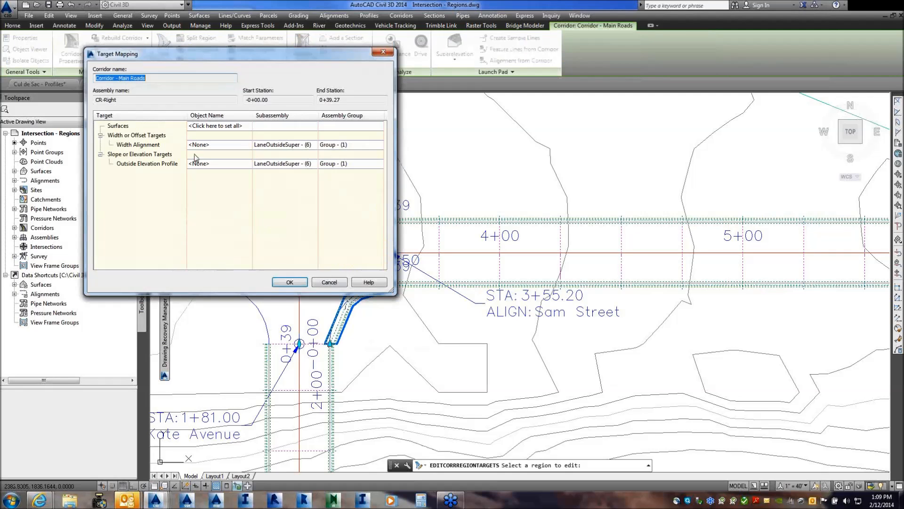
{"action": "left_click", "coordinate": [208, 145]}
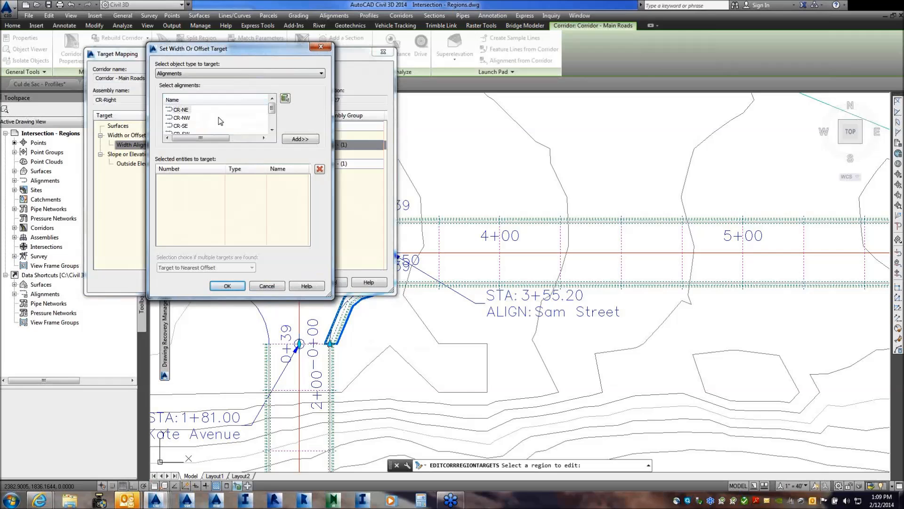
{"action": "scroll", "coordinate": [276, 109], "scroll_direction": "down", "scroll_amount": 1}
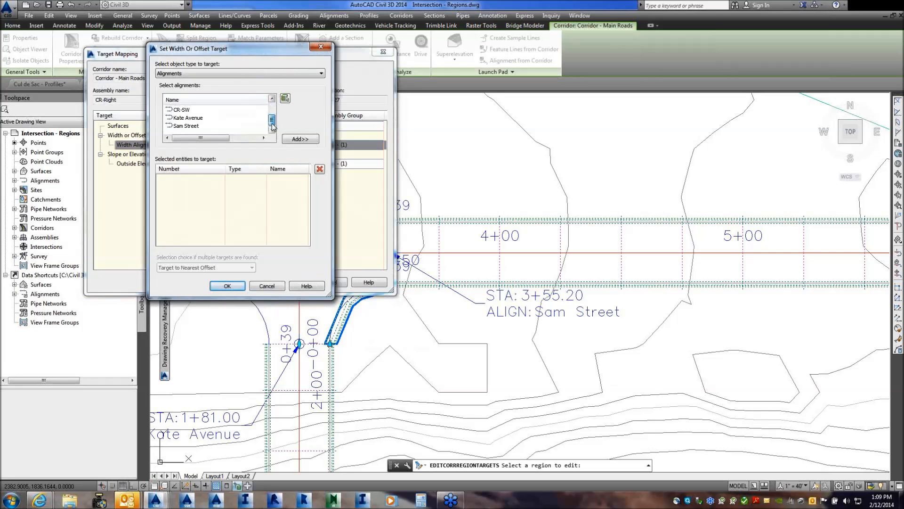
{"action": "left_click", "coordinate": [188, 118]}
{"action": "left_click", "coordinate": [286, 138]}
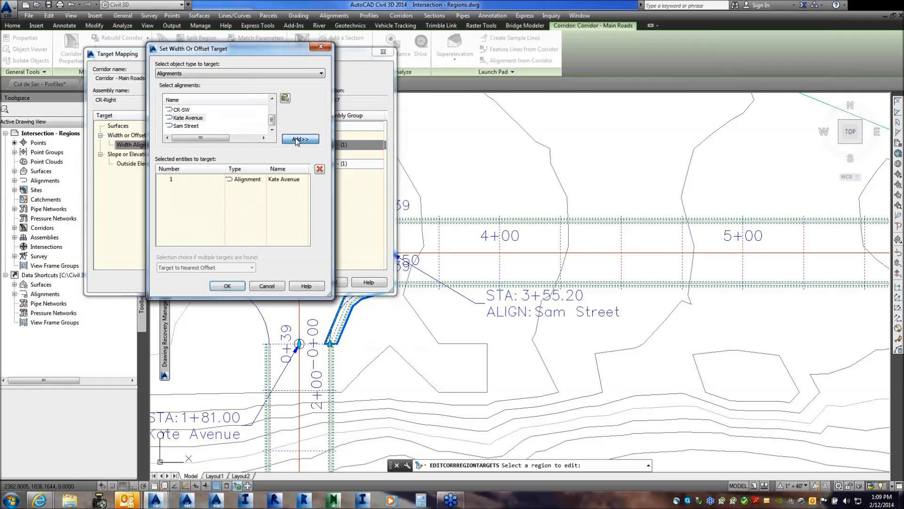
{"action": "left_click", "coordinate": [227, 285]}
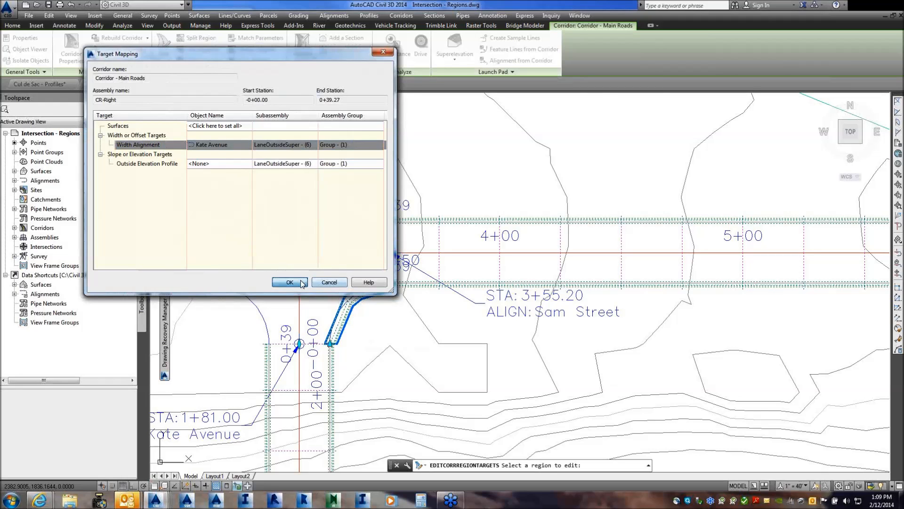
{"action": "left_click", "coordinate": [290, 282]}
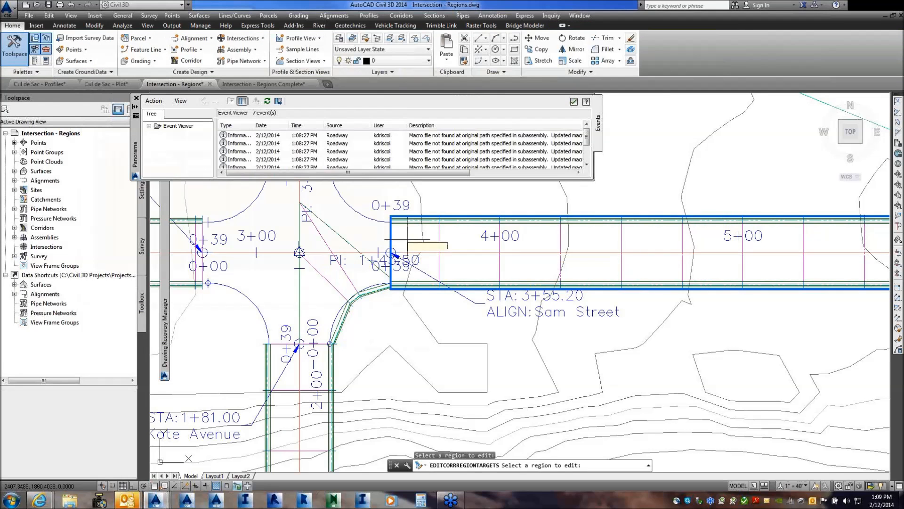
{"action": "left_click", "coordinate": [573, 103]}
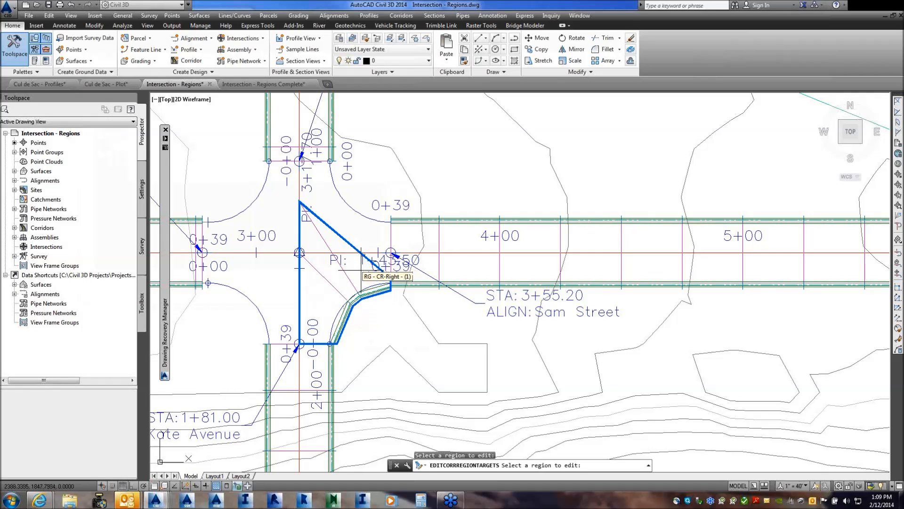
{"action": "key", "text": "Escape"}
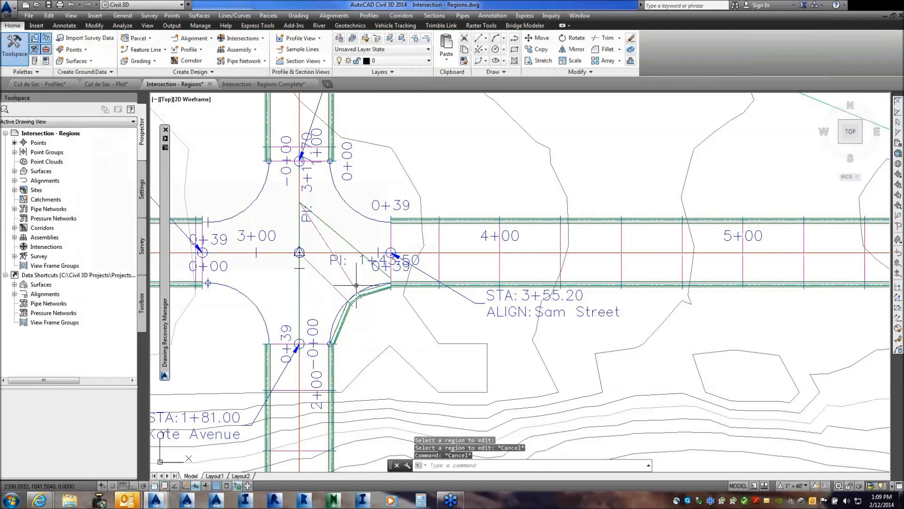
In the Main Roads corridor properties, set the CR-Right region's end station at the intersection of the two road centerlines.
{"action": "left_click", "coordinate": [354, 284]}
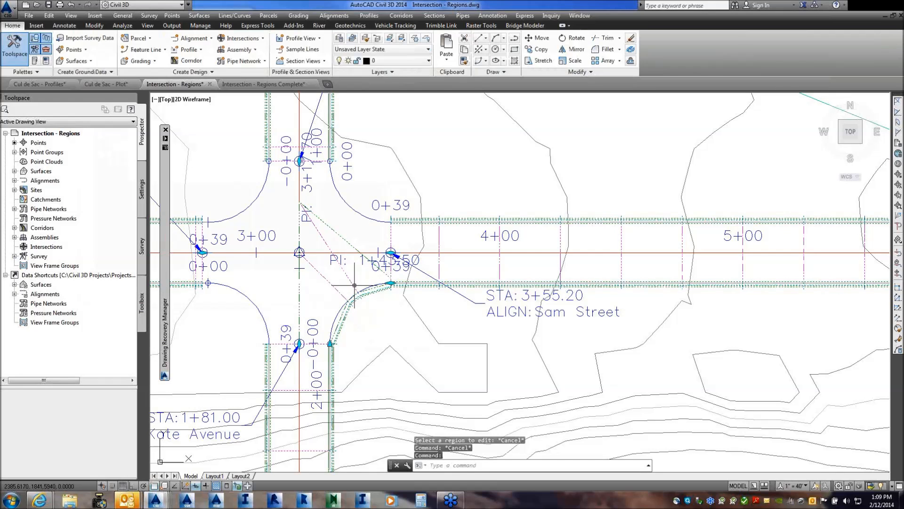
{"action": "right_click", "coordinate": [354, 283]}
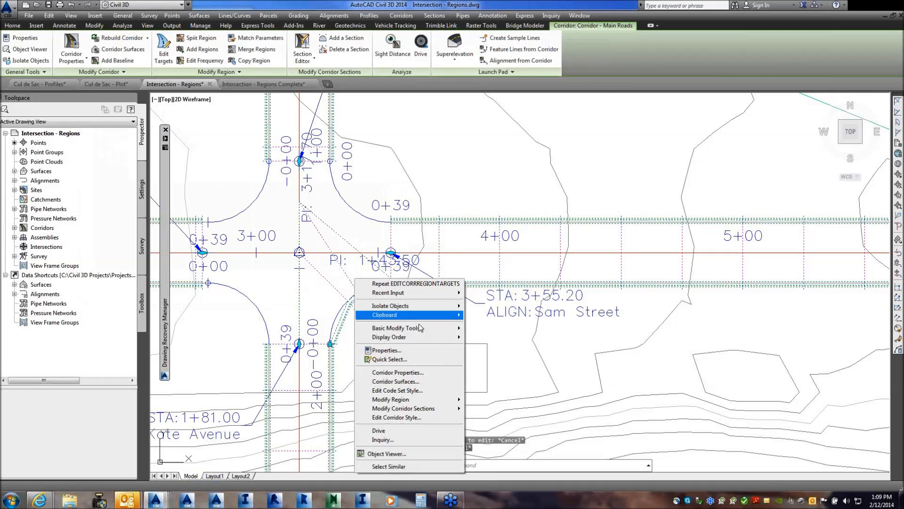
{"action": "left_click", "coordinate": [417, 372]}
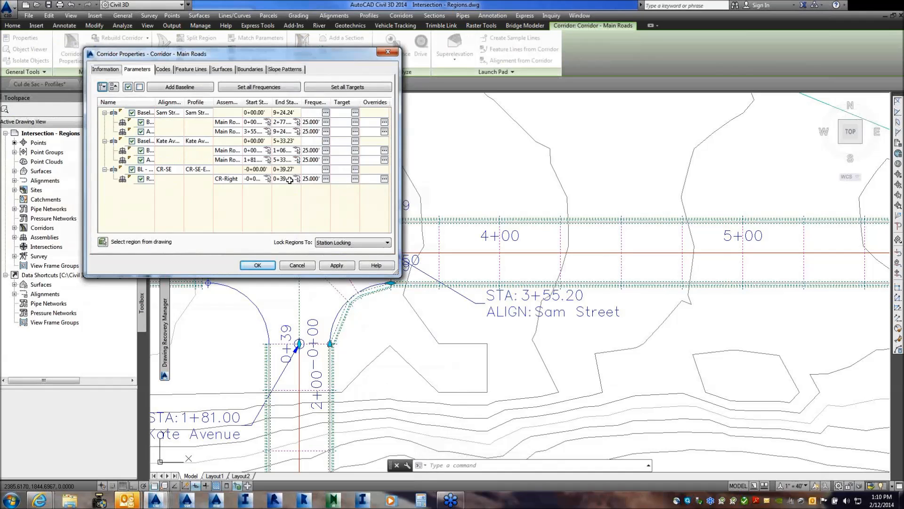
{"action": "double_click", "coordinate": [290, 180]}
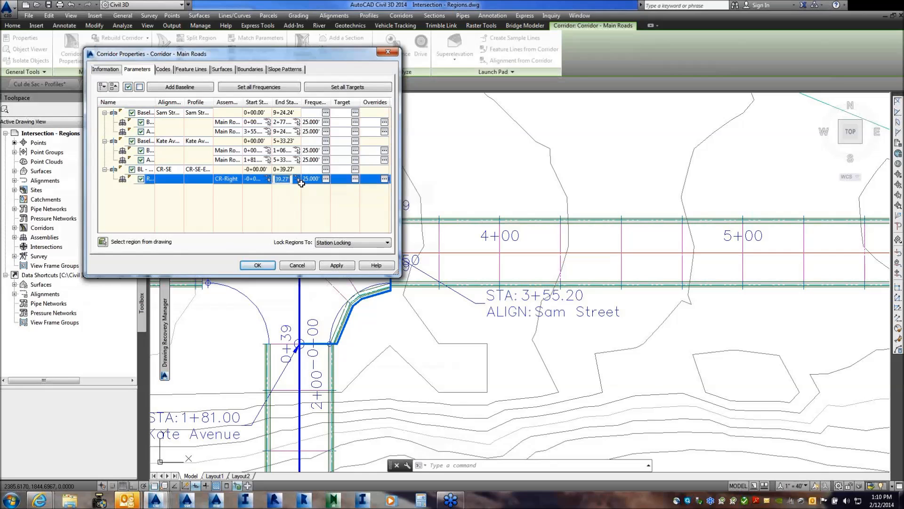
{"action": "left_click", "coordinate": [296, 182]}
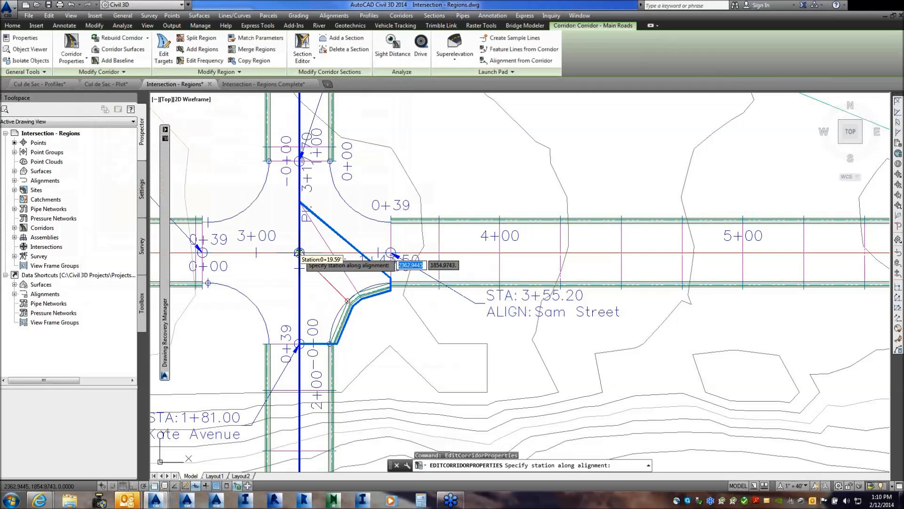
{"action": "left_click", "coordinate": [299, 253]}
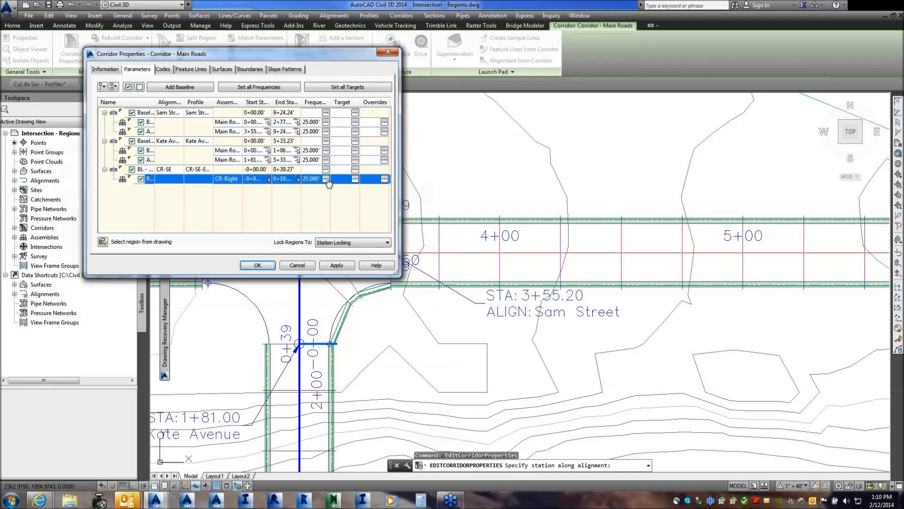
Apply the region's new end station and rebuild the Main Roads corridor, keeping the intersection in view.
{"action": "left_click_drag", "start_coordinate": [324, 56], "coordinate": [209, 53]}
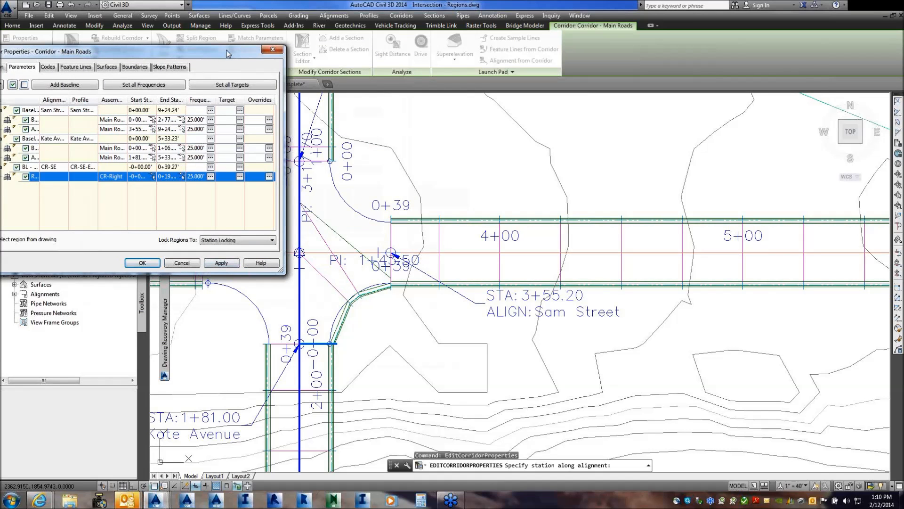
{"action": "left_click_drag", "start_coordinate": [227, 53], "coordinate": [180, 50]}
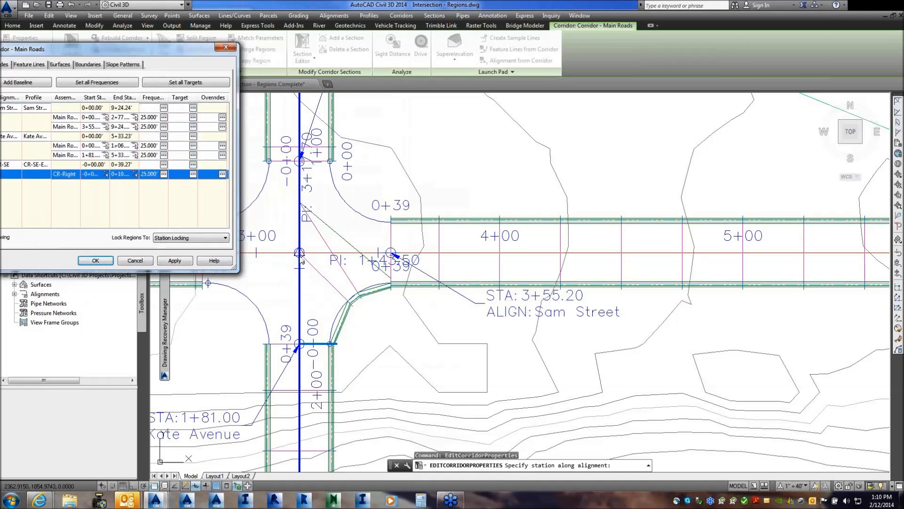
{"action": "left_click", "coordinate": [168, 262]}
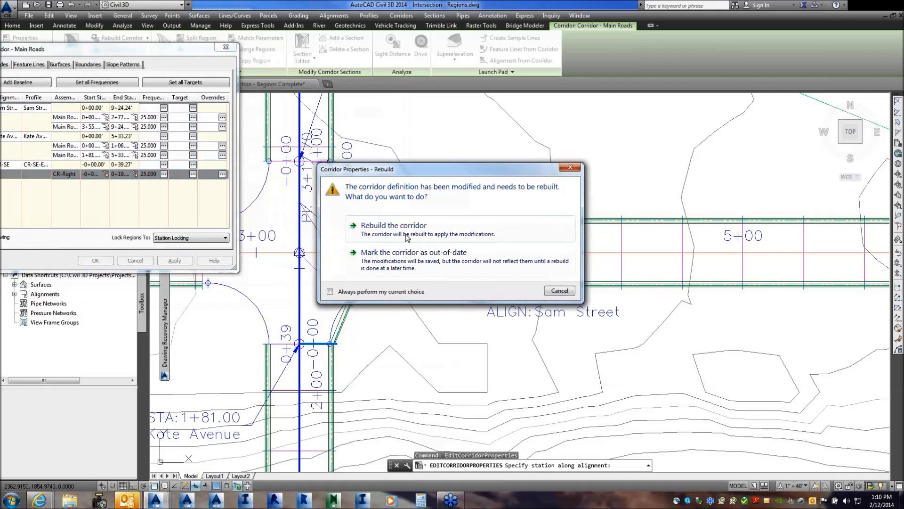
{"action": "left_click", "coordinate": [408, 235]}
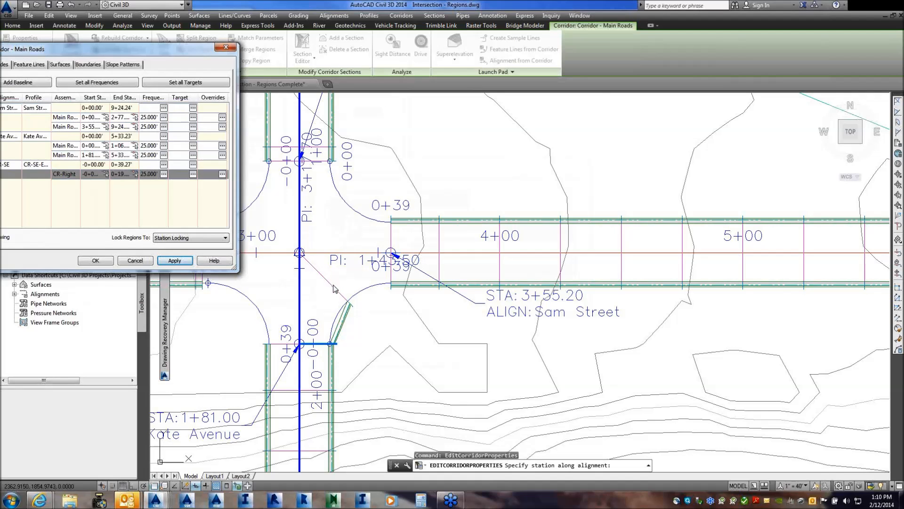
Set the CR-Right region's assembly frequency along curves to 5, rebuild the corridor and close its properties.
{"action": "left_click", "coordinate": [163, 174]}
{"action": "left_click", "coordinate": [463, 211]}
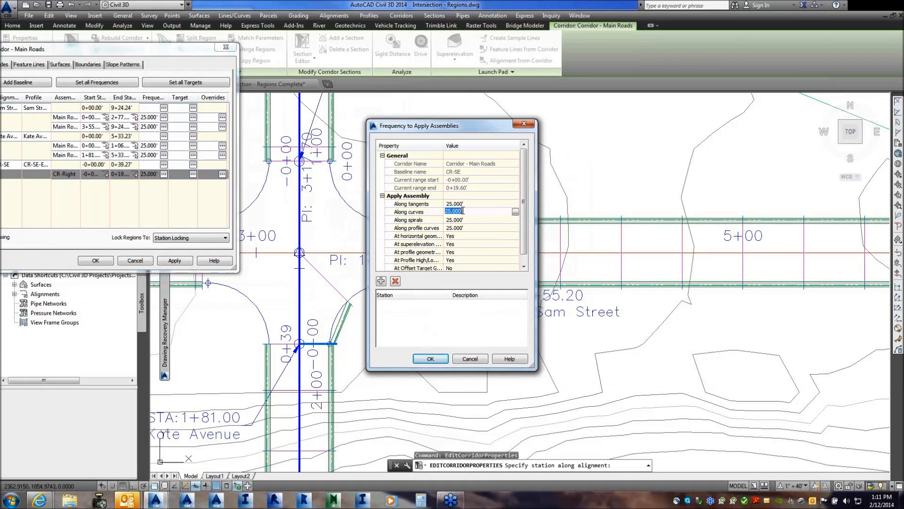
{"action": "type", "text": "5"}
{"action": "left_click", "coordinate": [430, 358]}
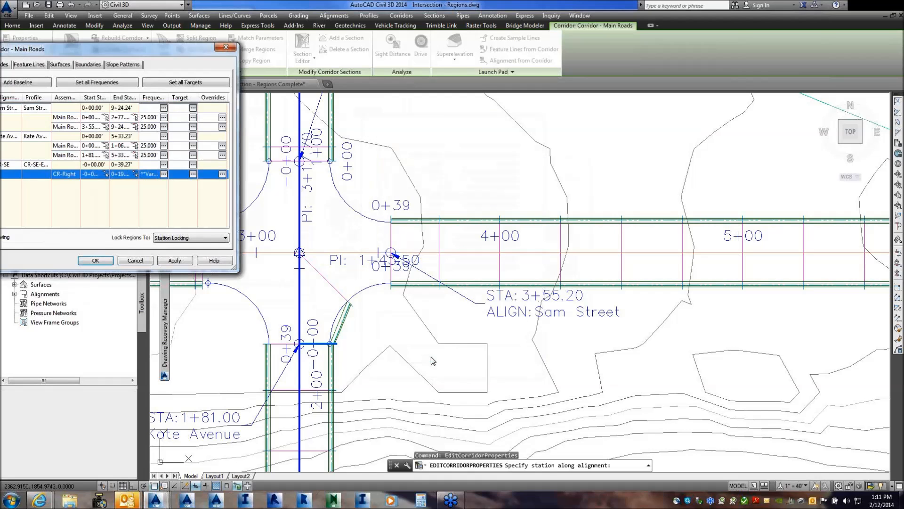
{"action": "left_click", "coordinate": [178, 262]}
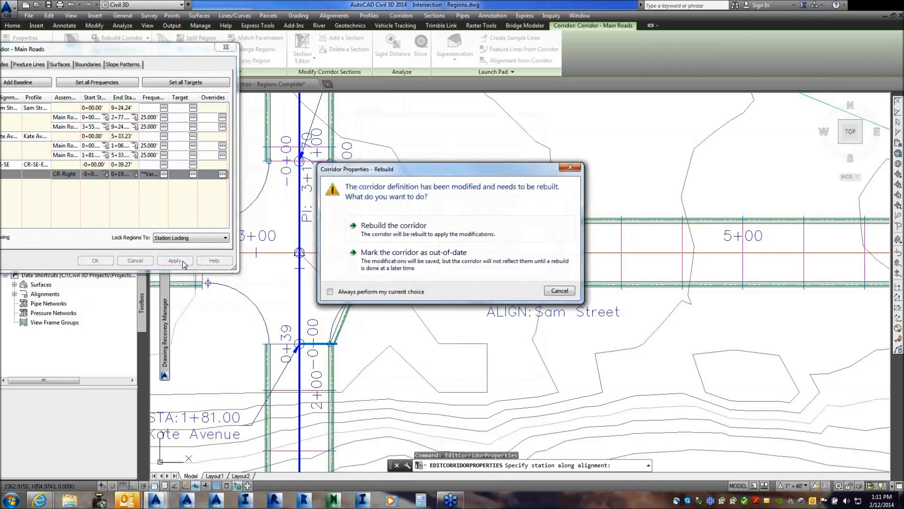
{"action": "left_click", "coordinate": [401, 231]}
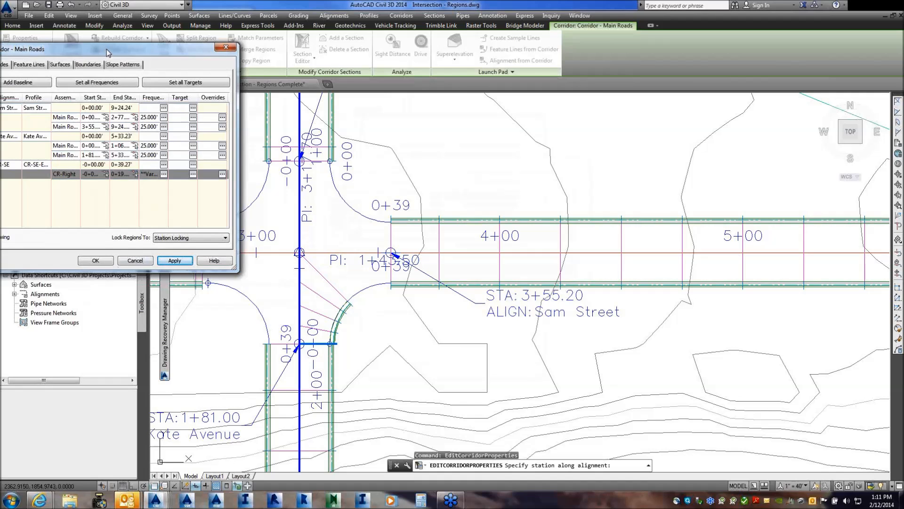
{"action": "left_click_drag", "start_coordinate": [108, 52], "coordinate": [367, 47]}
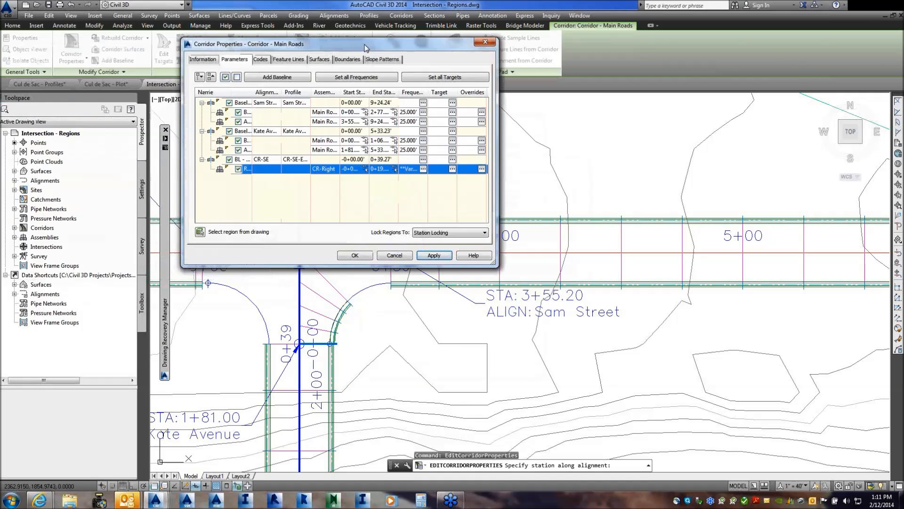
{"action": "left_click", "coordinate": [356, 256]}
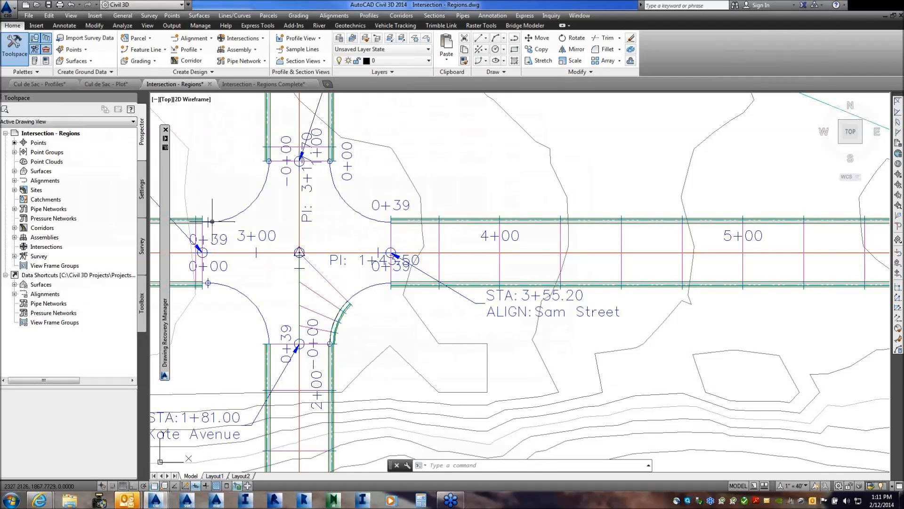
Switch to the Intersection - Regions Complete drawing and bring the finished intersection into view.
{"action": "left_click", "coordinate": [257, 85]}
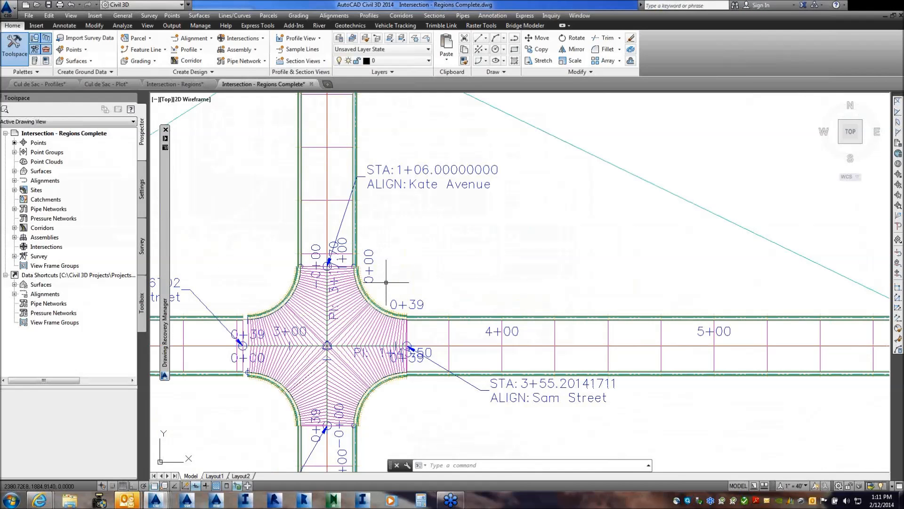
{"action": "middle_click_drag", "start_coordinate": [403, 278], "coordinate": [544, 182]}
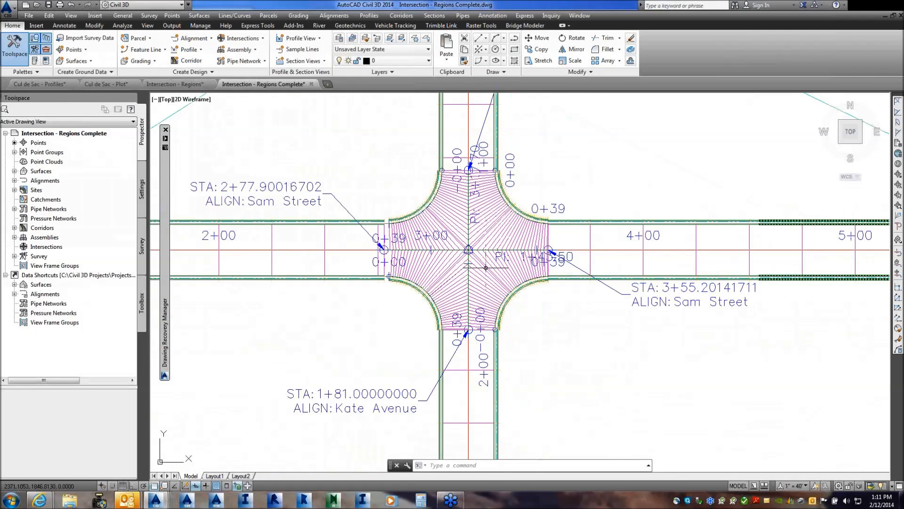
{"action": "left_click", "coordinate": [484, 299]}
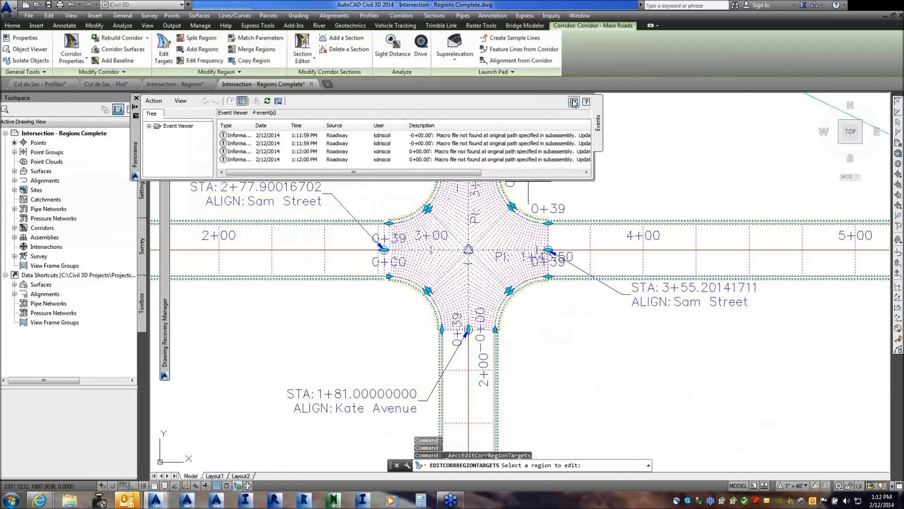
{"action": "left_click", "coordinate": [574, 102]}
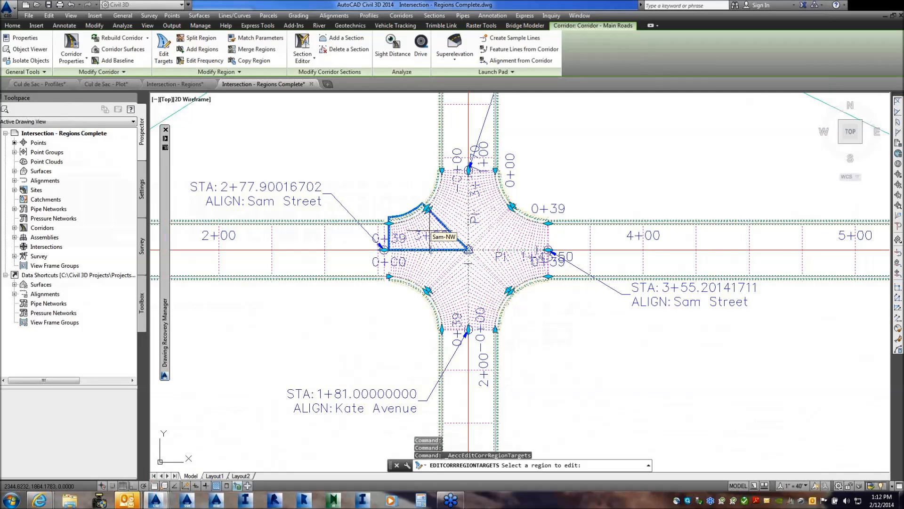
{"action": "key", "text": "Escape"}
{"action": "key", "text": "Escape"}
{"action": "key", "text": "Escape"}
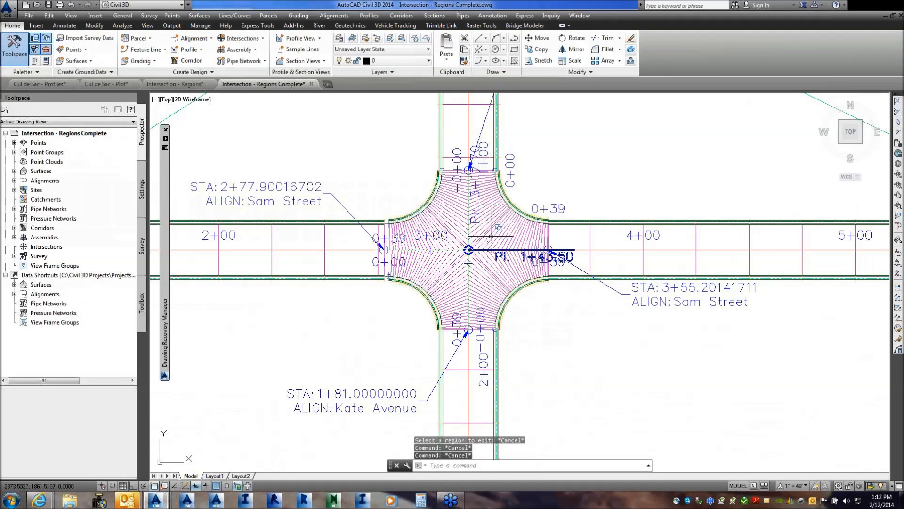
Set the surface style of the Main Roads corridor surface to Contours .2' and 1' (Design).
{"action": "left_click", "coordinate": [499, 221]}
{"action": "right_click", "coordinate": [500, 220]}
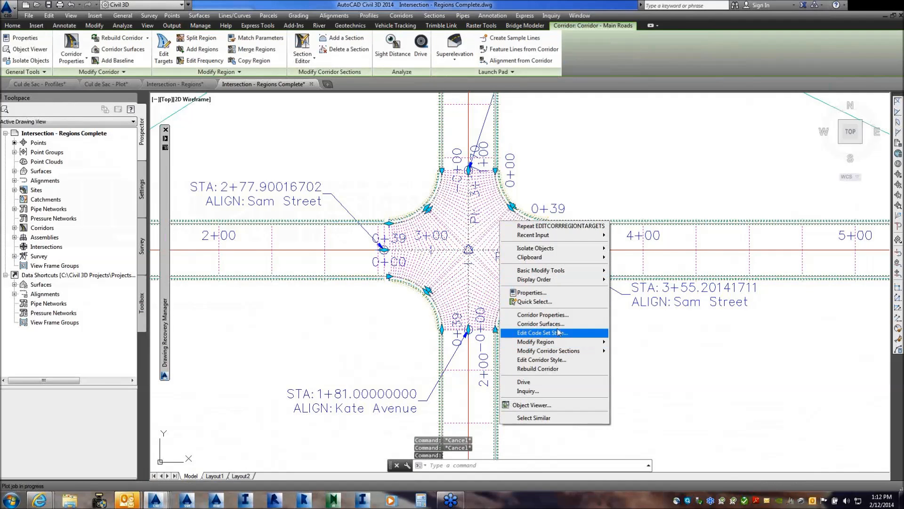
{"action": "left_click", "coordinate": [556, 324]}
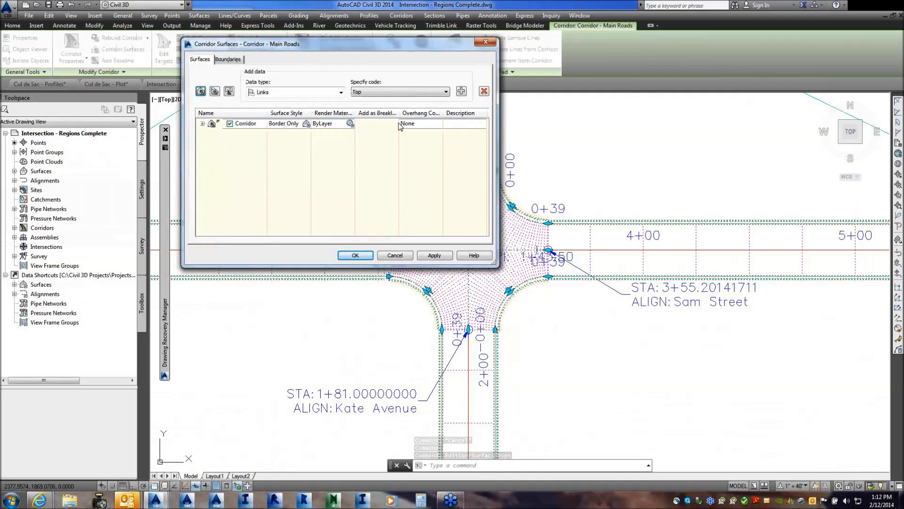
{"action": "left_click", "coordinate": [304, 124]}
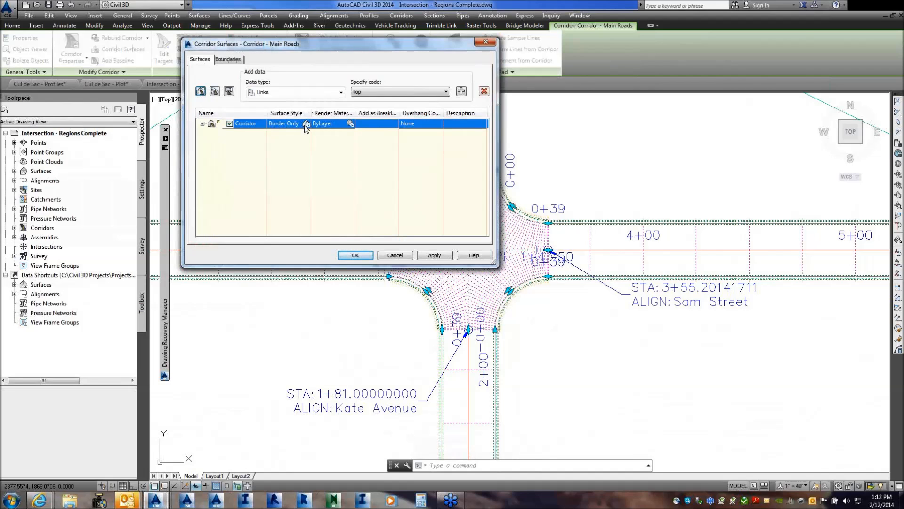
{"action": "left_click", "coordinate": [306, 124]}
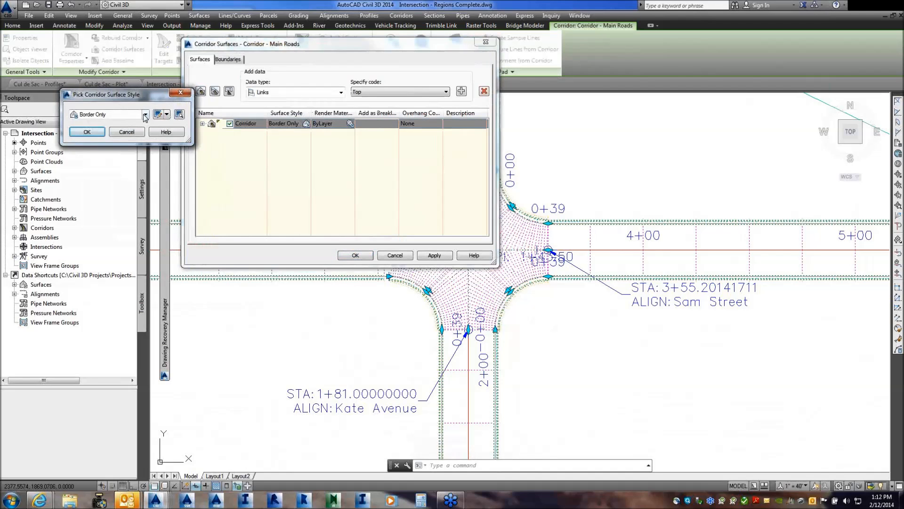
{"action": "left_click", "coordinate": [146, 114]}
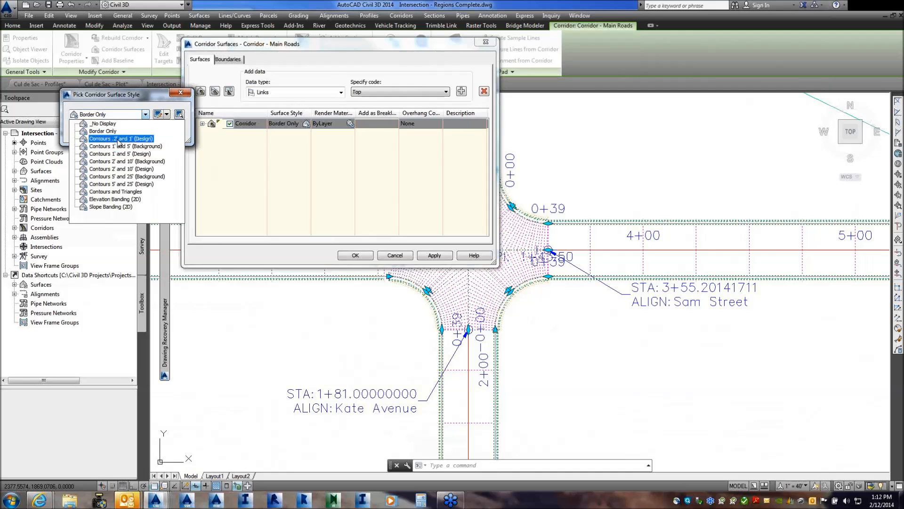
{"action": "left_click", "coordinate": [118, 139]}
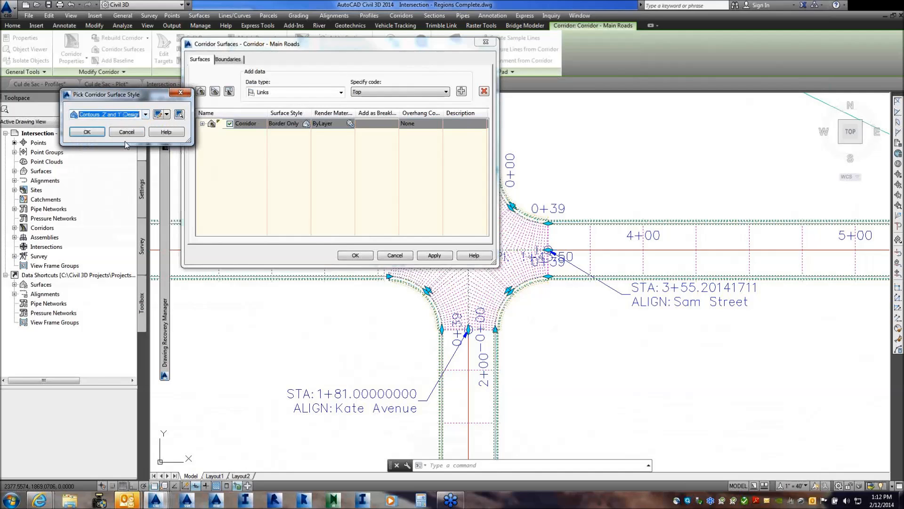
{"action": "left_click", "coordinate": [80, 133]}
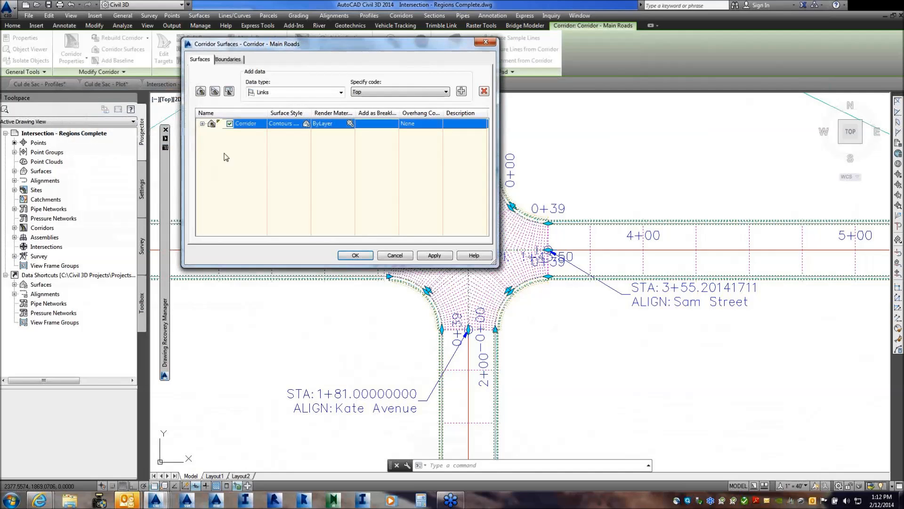
Add the corridor extents as the corridor surface's outer boundary, rebuild the Main Roads corridor and close its surface settings.
{"action": "left_click", "coordinate": [228, 59]}
{"action": "left_click", "coordinate": [230, 89]}
{"action": "right_click", "coordinate": [231, 89]}
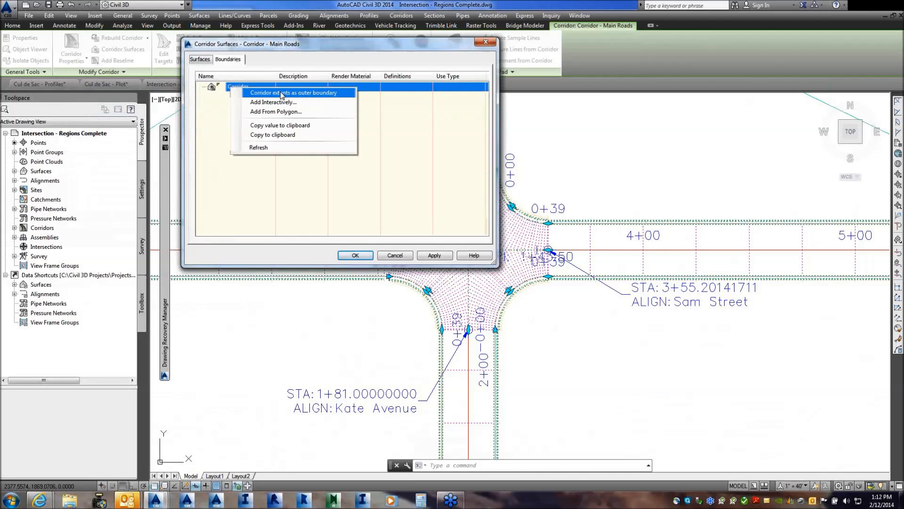
{"action": "left_click", "coordinate": [273, 91]}
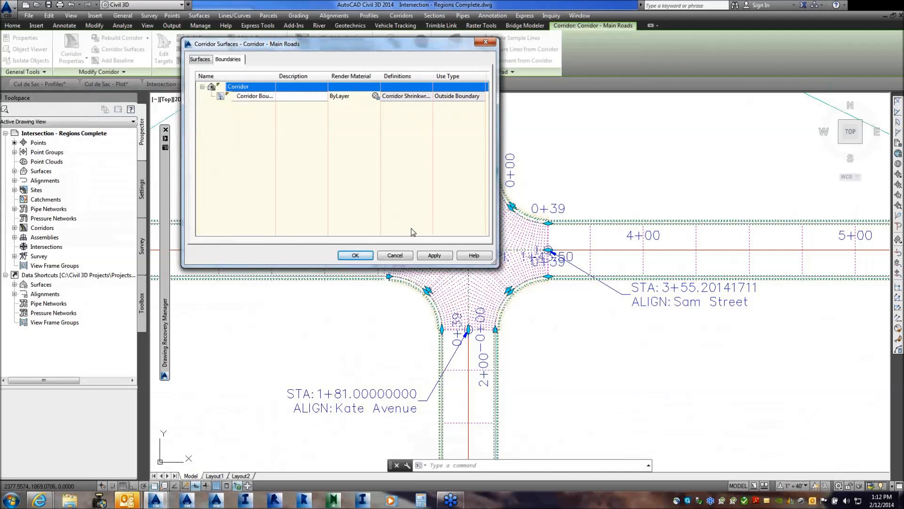
{"action": "left_click", "coordinate": [435, 257]}
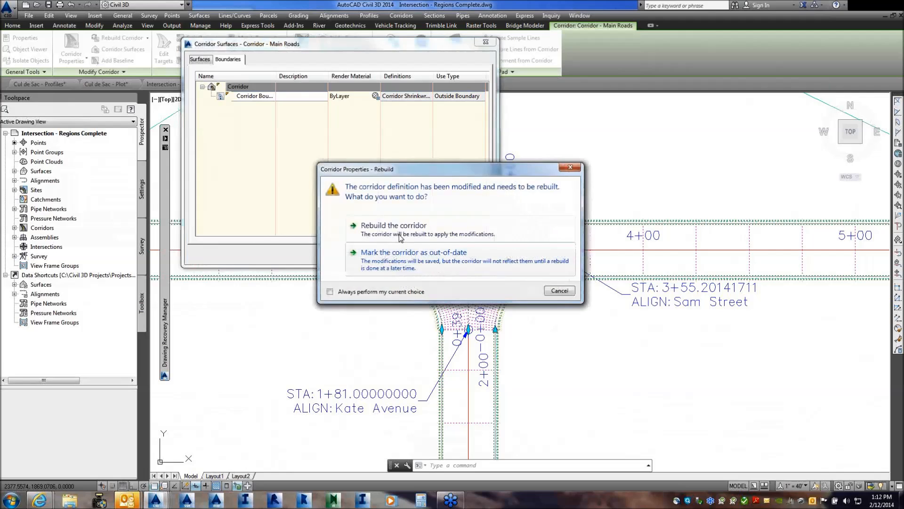
{"action": "left_click", "coordinate": [401, 237]}
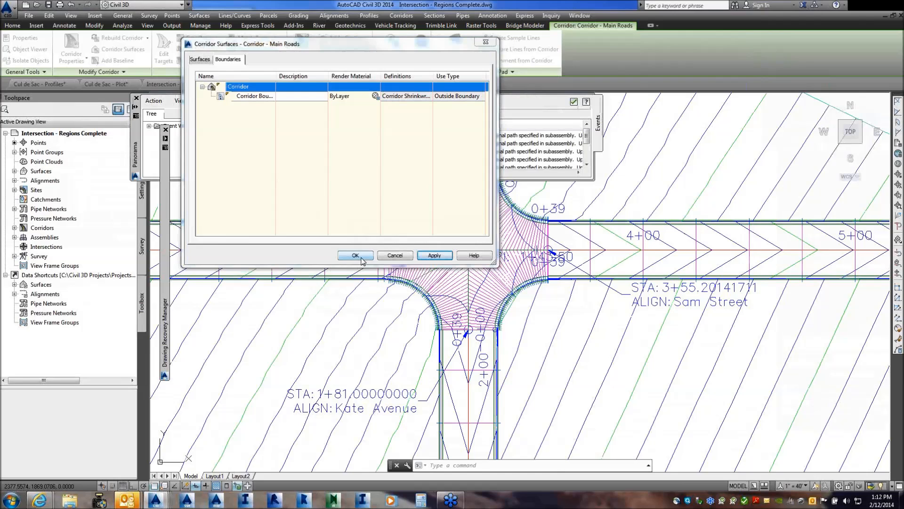
{"action": "left_click", "coordinate": [356, 255]}
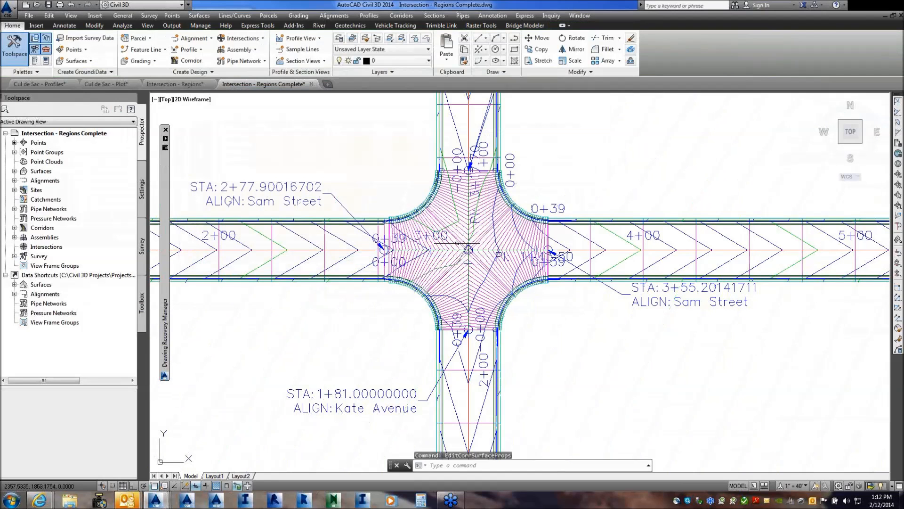
{"action": "left_click", "coordinate": [496, 231]}
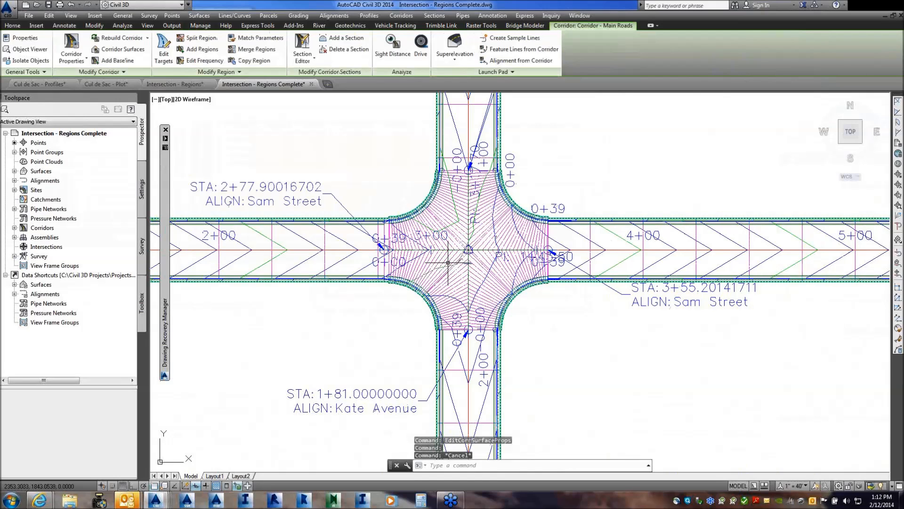
{"action": "key", "text": "Escape"}
{"action": "key", "text": "Escape"}
{"action": "key", "text": "Escape"}
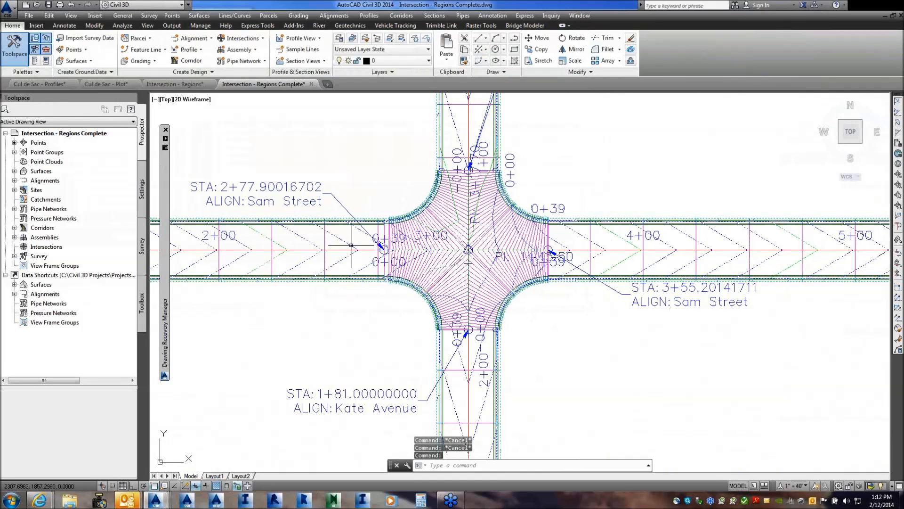
Make Slope Arrows visible in plan view in the corridor surface's Contours .2' and 1' (Design) style.
{"action": "left_click", "coordinate": [442, 253]}
{"action": "right_click", "coordinate": [441, 252]}
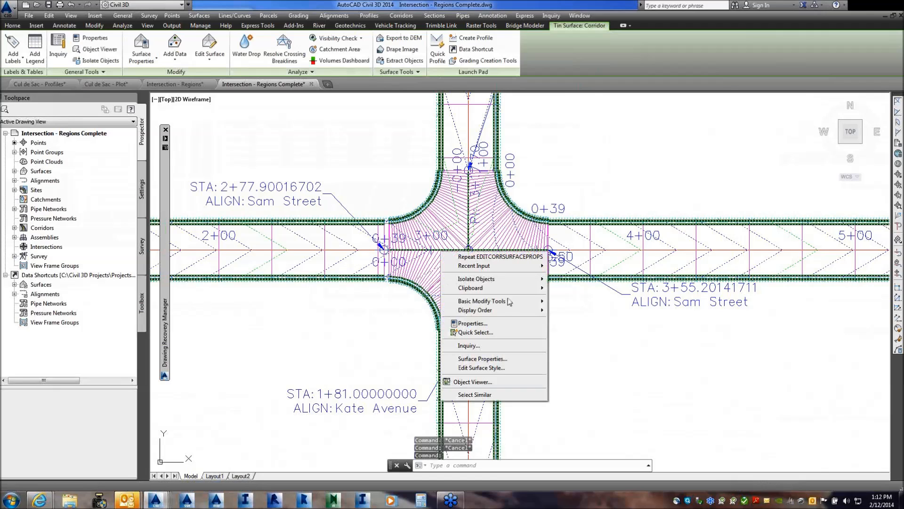
{"action": "left_click", "coordinate": [492, 371]}
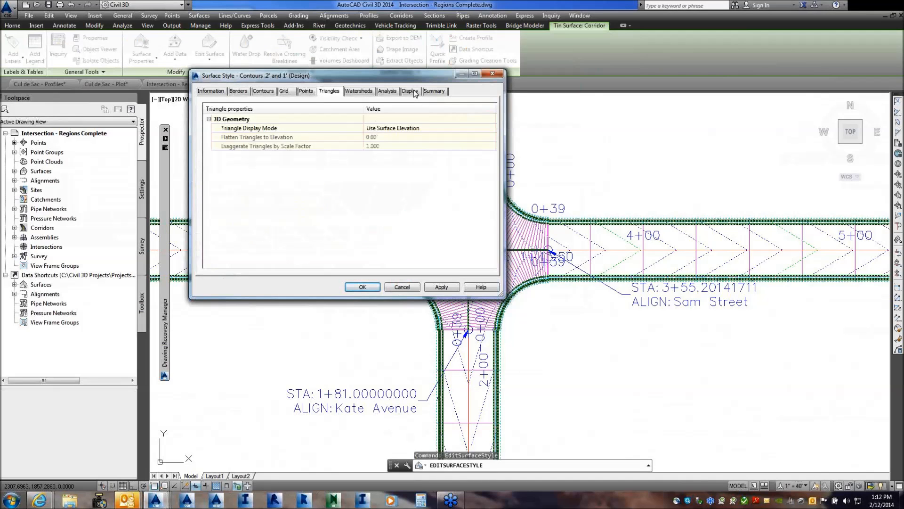
{"action": "left_click", "coordinate": [410, 90]}
{"action": "scroll", "coordinate": [498, 181], "scroll_direction": "down", "scroll_amount": 1}
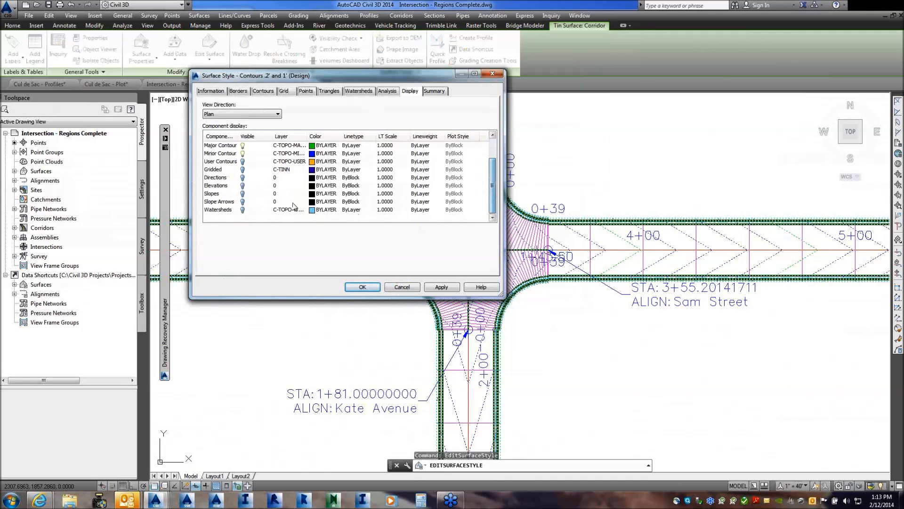
{"action": "left_click", "coordinate": [243, 201]}
{"action": "left_click", "coordinate": [442, 287]}
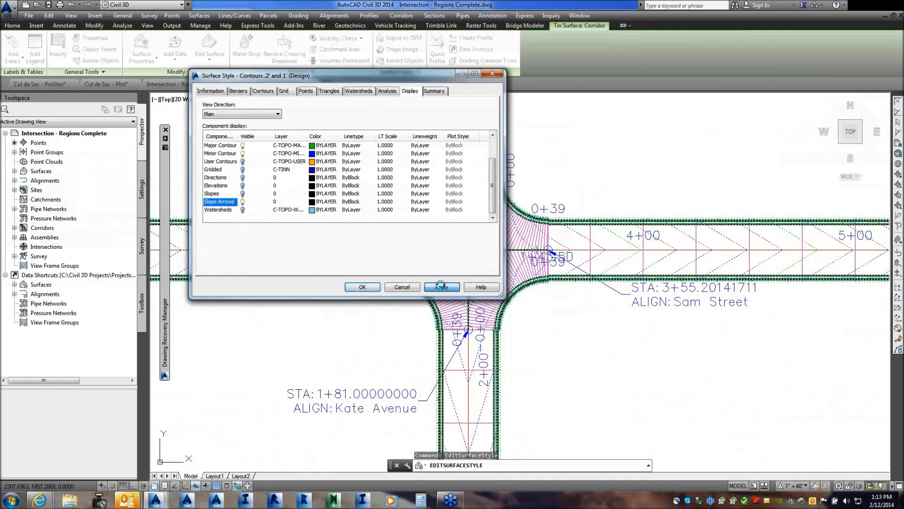
{"action": "left_click", "coordinate": [362, 287]}
{"action": "key", "text": "Escape"}
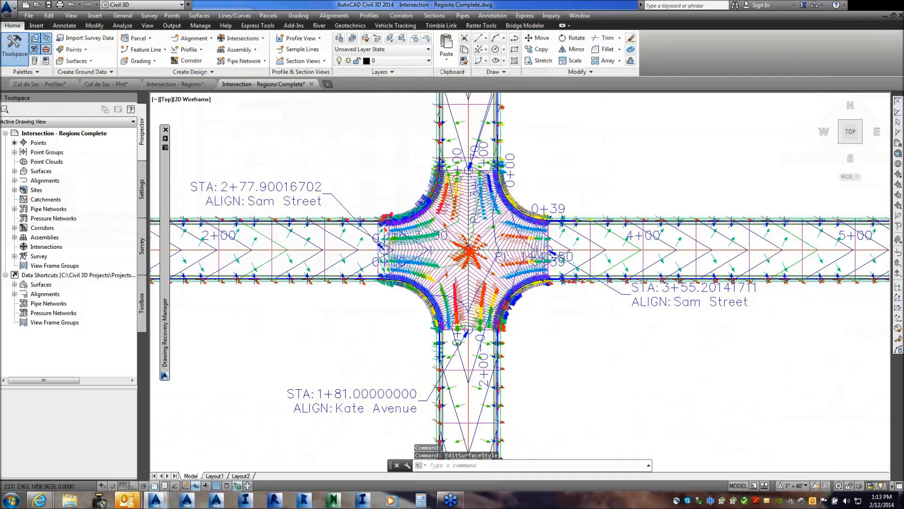
Examine the slope arrows around the intersection's centre and along its curb returns to see the drainage directions.
{"action": "scroll", "coordinate": [485, 248], "scroll_direction": "up", "scroll_amount": 2}
{"action": "scroll", "coordinate": [487, 162], "scroll_direction": "up", "scroll_amount": 2}
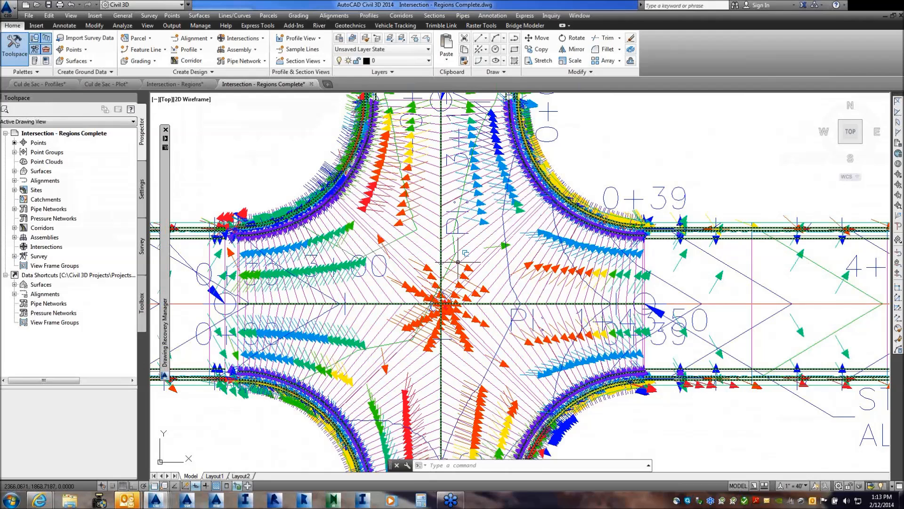
{"action": "mouse_move", "coordinate": [440, 303]}
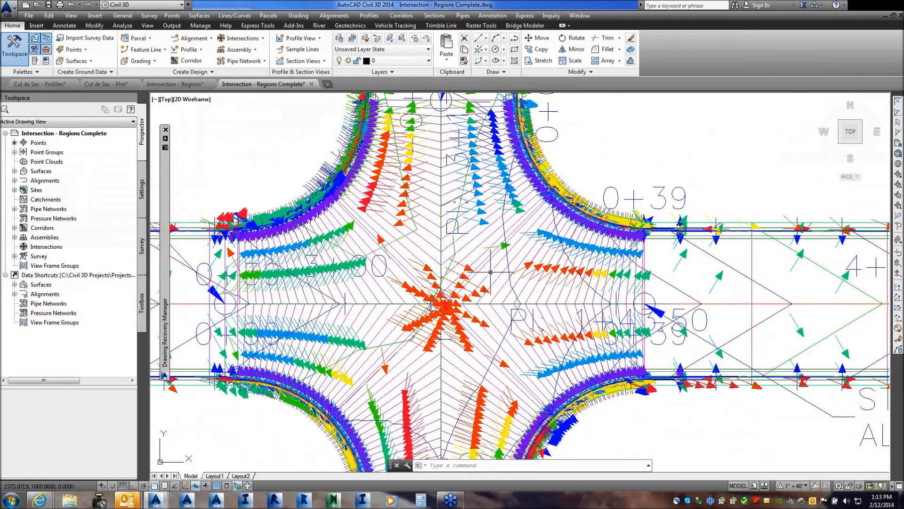
{"action": "scroll", "coordinate": [490, 272], "scroll_direction": "down", "scroll_amount": 4}
{"action": "scroll", "coordinate": [491, 272], "scroll_direction": "up", "scroll_amount": 1}
{"action": "mouse_move", "coordinate": [491, 271]}
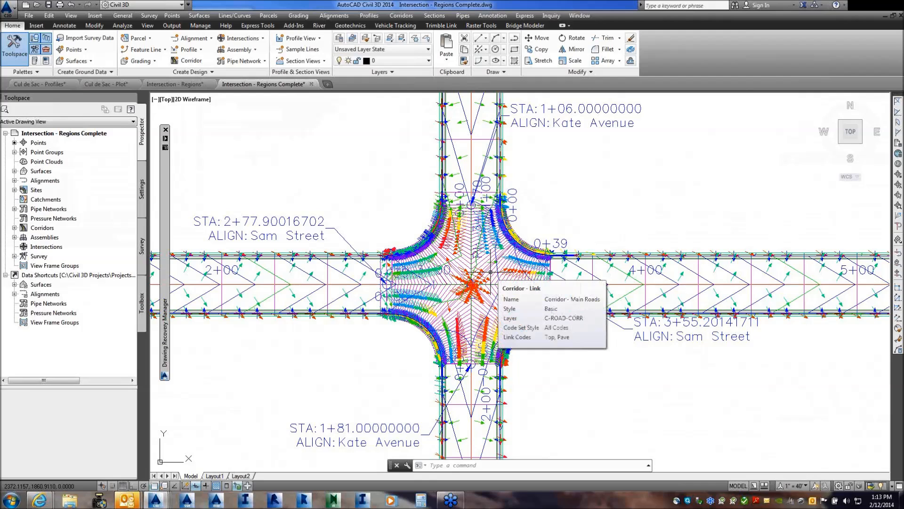
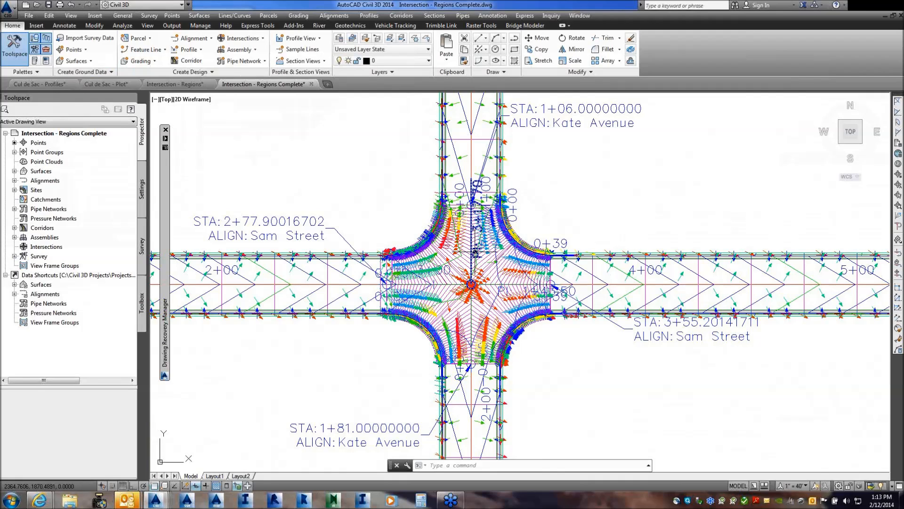
Open the Intersection-Create-2 tutorial drawing as read-only and bring the crossing of Road A and Road B into view.
{"action": "left_click", "coordinate": [38, 6]}
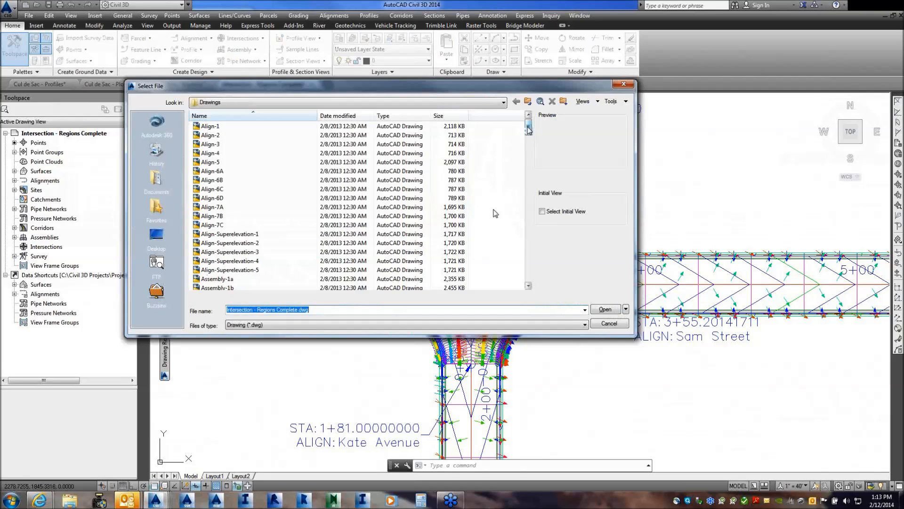
{"action": "scroll", "coordinate": [495, 213], "scroll_direction": "down", "scroll_amount": 10}
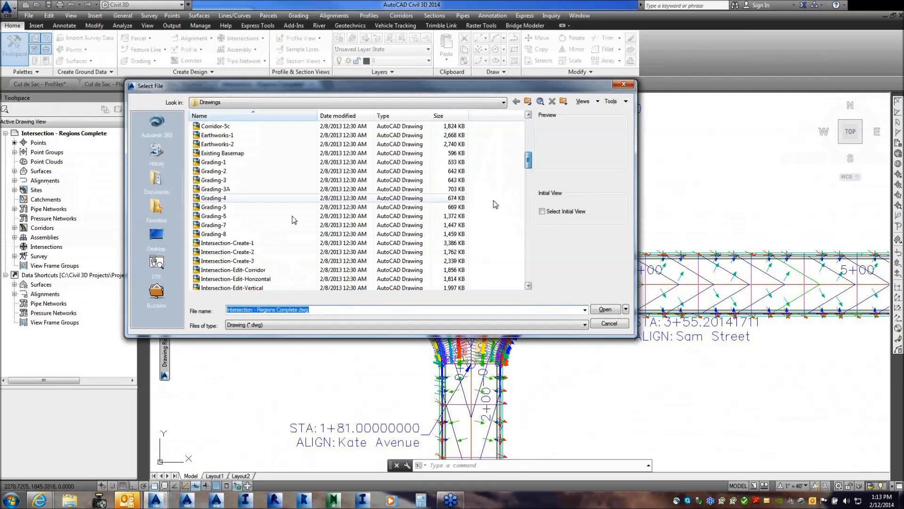
{"action": "left_click", "coordinate": [227, 251]}
{"action": "left_click", "coordinate": [605, 310]}
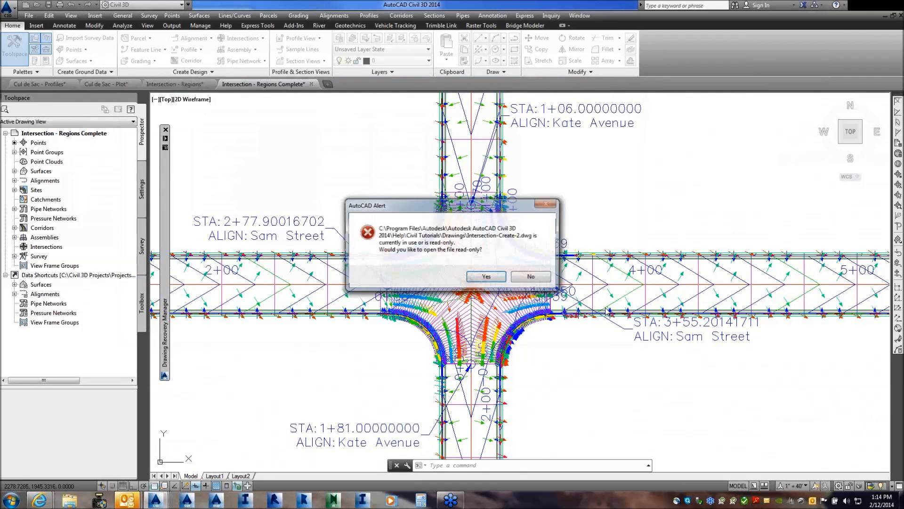
{"action": "left_click", "coordinate": [493, 280]}
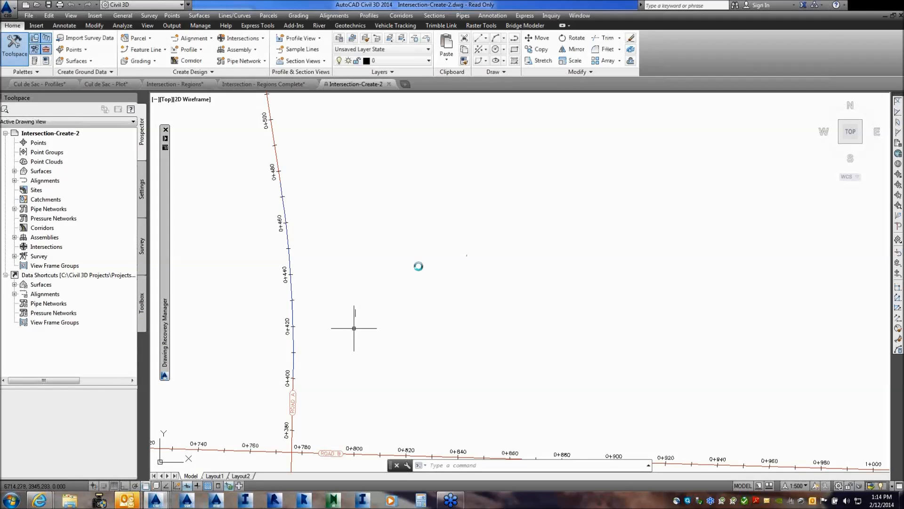
{"action": "middle_click_drag", "start_coordinate": [357, 323], "coordinate": [513, 205]}
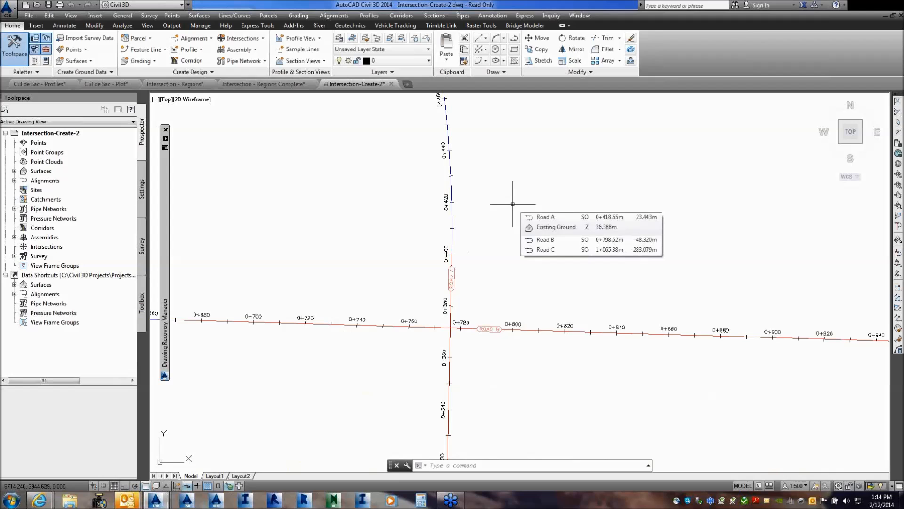
{"action": "middle_click_drag", "start_coordinate": [526, 233], "coordinate": [559, 216]}
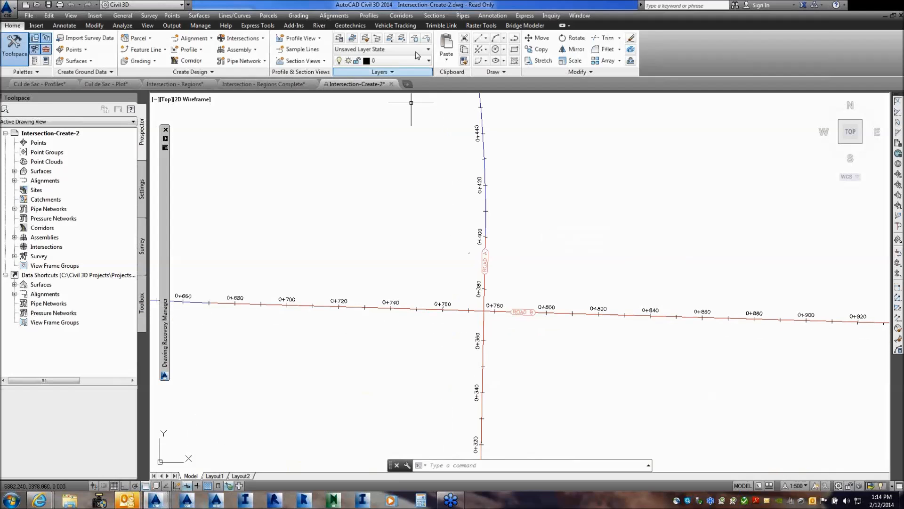
Start creating an intersection at the crossing of Road A and Road B, picking Road B as the main road alignment.
{"action": "left_click", "coordinate": [263, 39]}
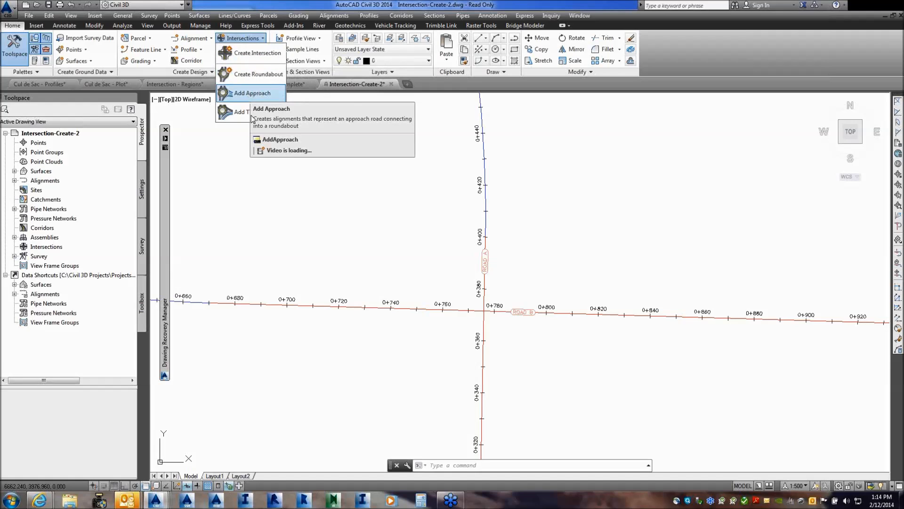
{"action": "left_click", "coordinate": [258, 54]}
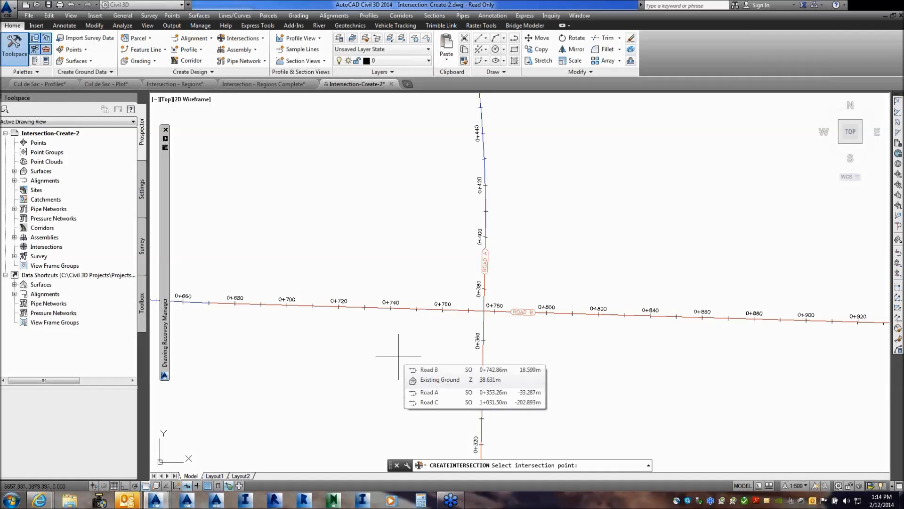
{"action": "left_click", "coordinate": [483, 311]}
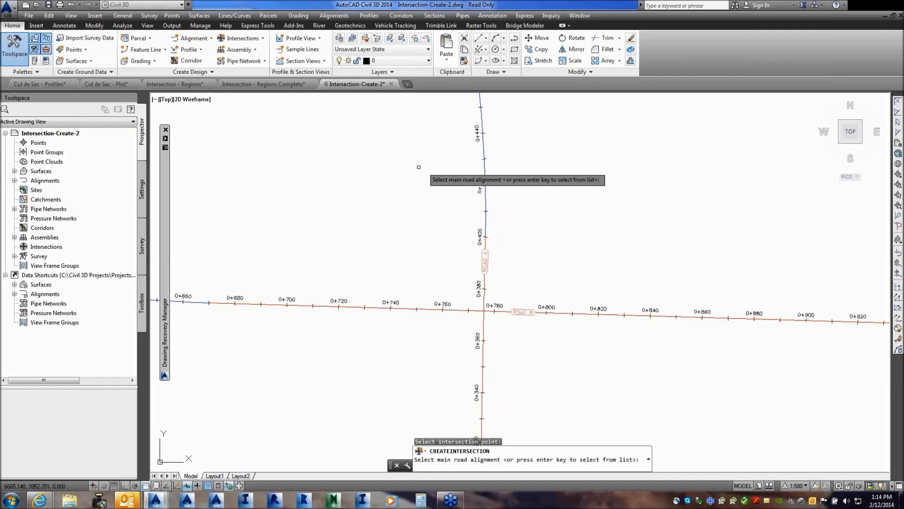
{"action": "left_click", "coordinate": [221, 304]}
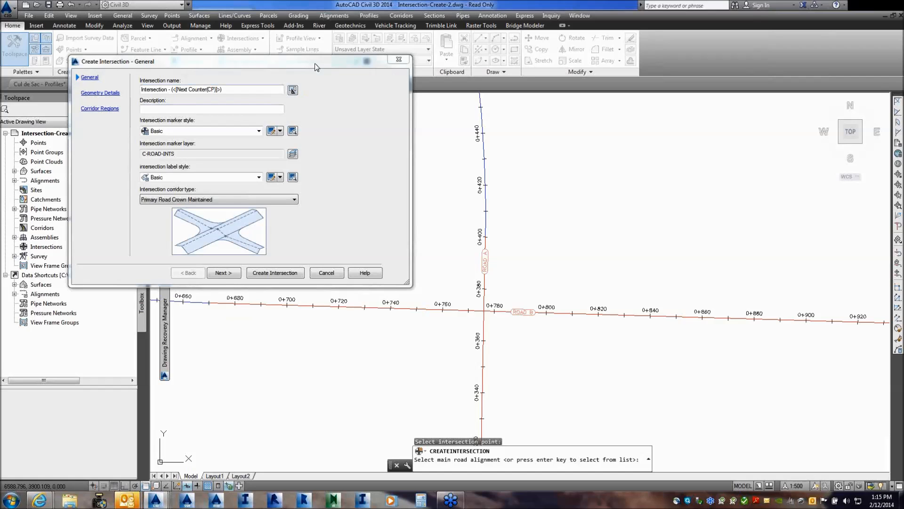
Set the intersection corridor type to All Crowns Maintained and move the wizard clear of the crossing.
{"action": "left_click_drag", "start_coordinate": [315, 67], "coordinate": [343, 93]}
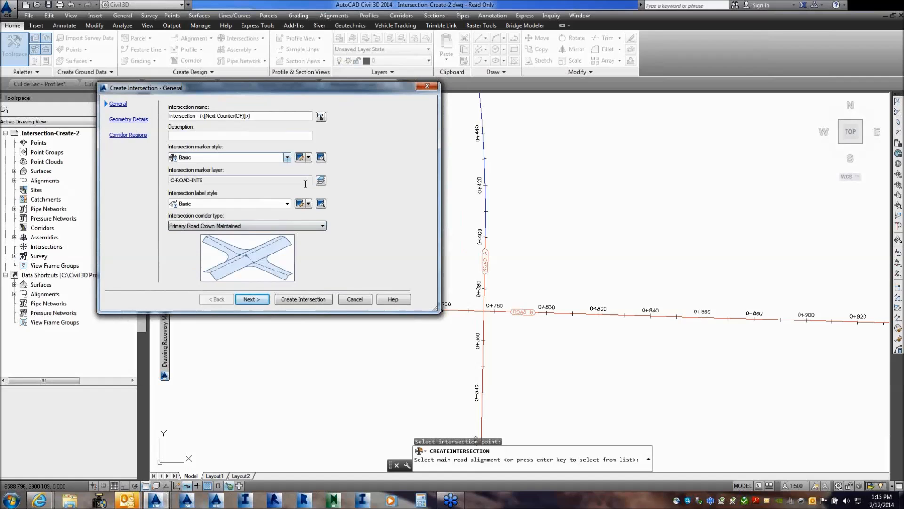
{"action": "left_click", "coordinate": [325, 228]}
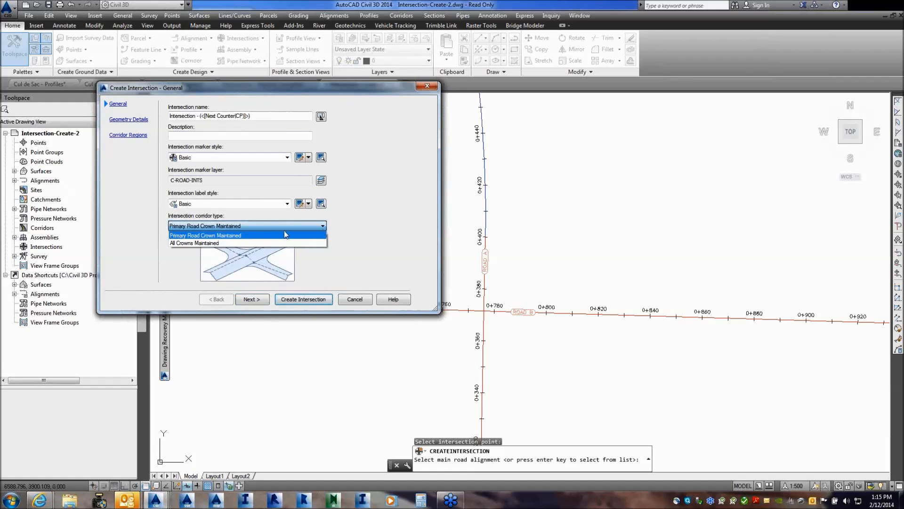
{"action": "left_click", "coordinate": [205, 243]}
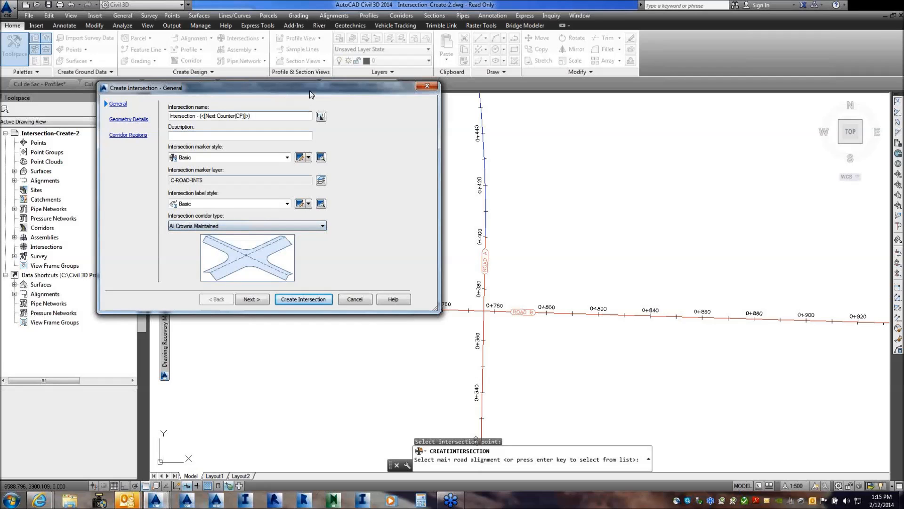
{"action": "left_click_drag", "start_coordinate": [310, 89], "coordinate": [114, 324]}
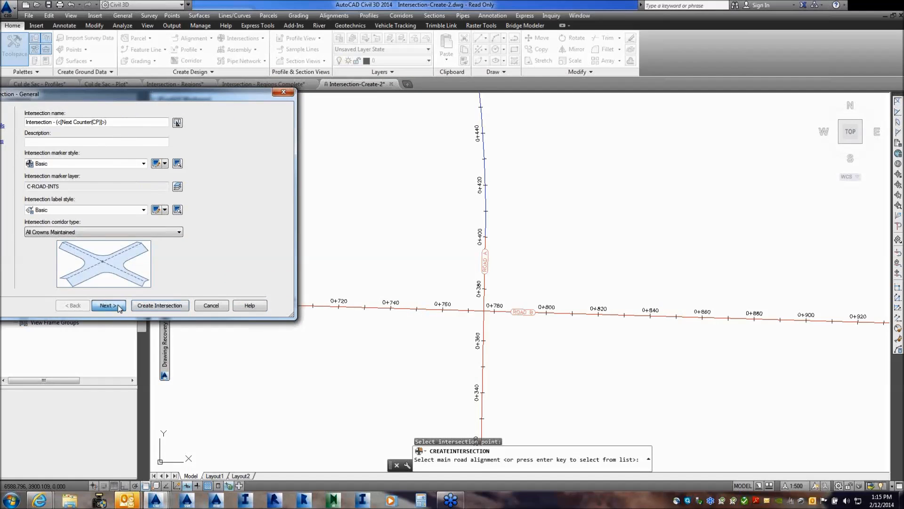
In the intersection's geometry details, lower Road B's priority so that Road A becomes the primary road.
{"action": "left_click", "coordinate": [118, 304]}
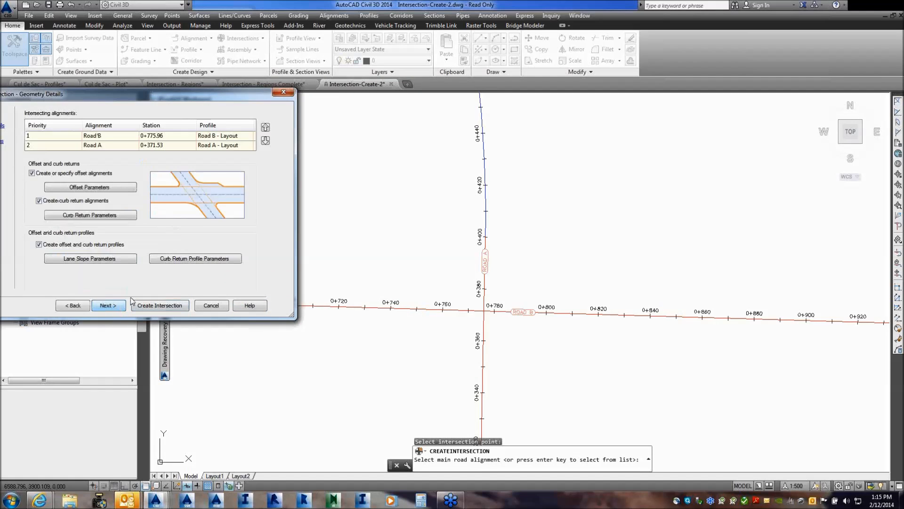
{"action": "left_click", "coordinate": [122, 137]}
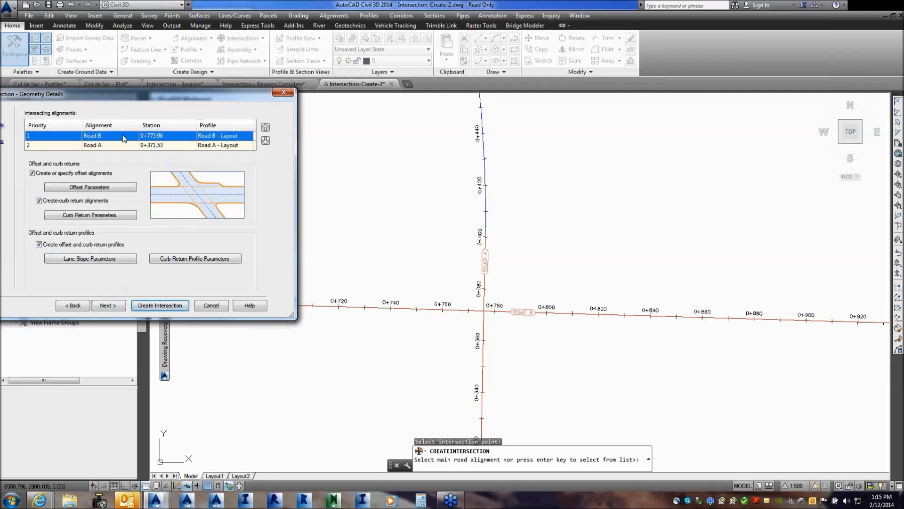
{"action": "left_click", "coordinate": [266, 141]}
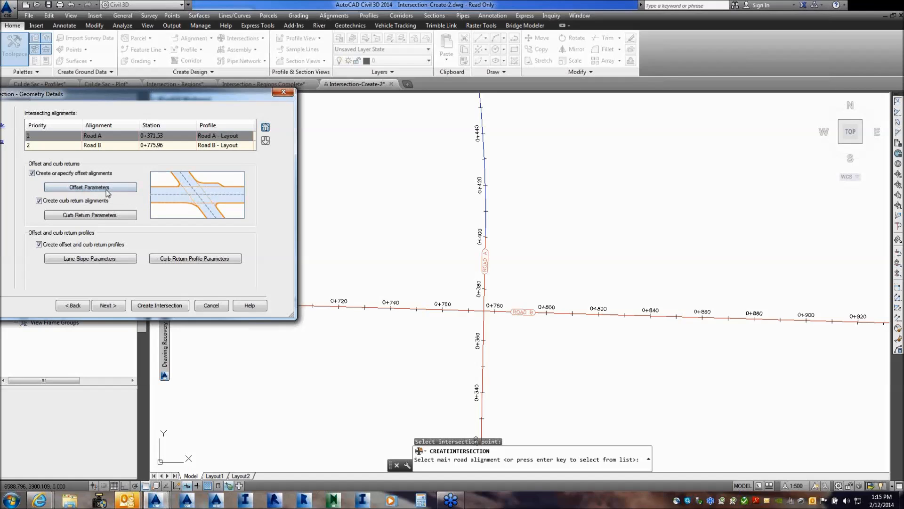
Review the intersection offset parameters for Road A and Road B and accept them as they are.
{"action": "left_click", "coordinate": [106, 187]}
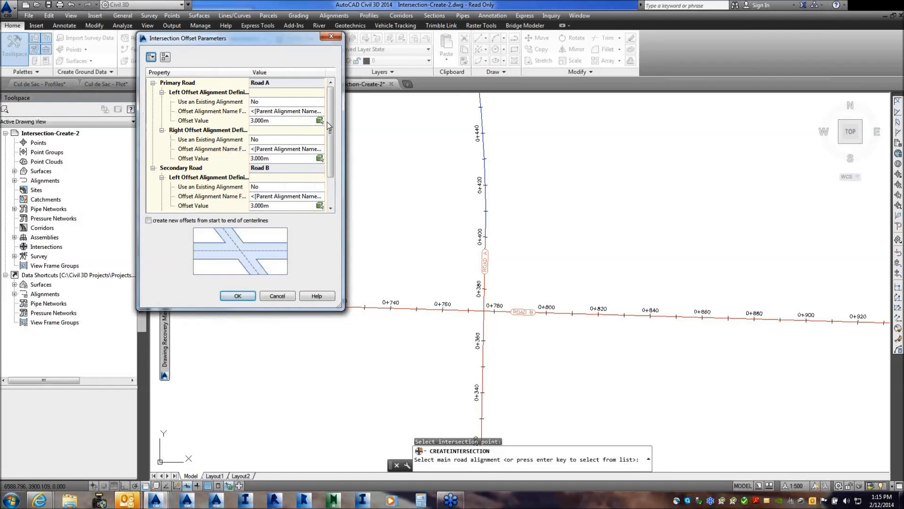
{"action": "mouse_move", "coordinate": [329, 126]}
{"action": "left_mouse_down"}
{"action": "mouse_move", "coordinate": [329, 154]}
{"action": "mouse_move", "coordinate": [330, 126]}
{"action": "left_mouse_up"}
{"action": "left_click", "coordinate": [249, 297]}
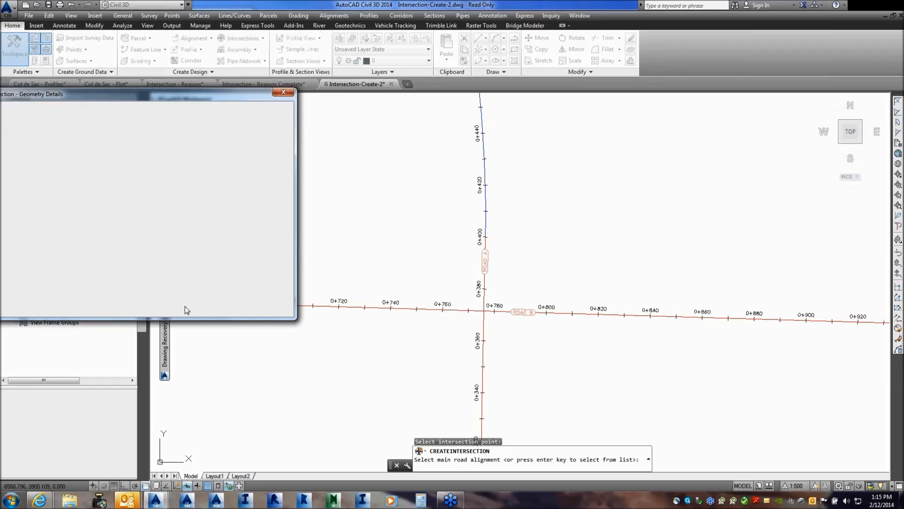
Review the intersection curb return parameters quadrant by quadrant, from NE through SE and SW to NW.
{"action": "left_click", "coordinate": [114, 216]}
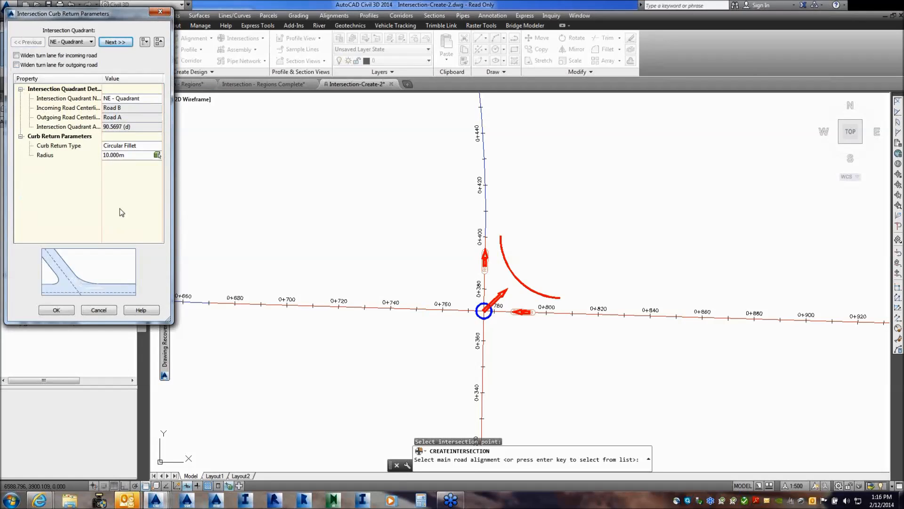
{"action": "left_click", "coordinate": [120, 43]}
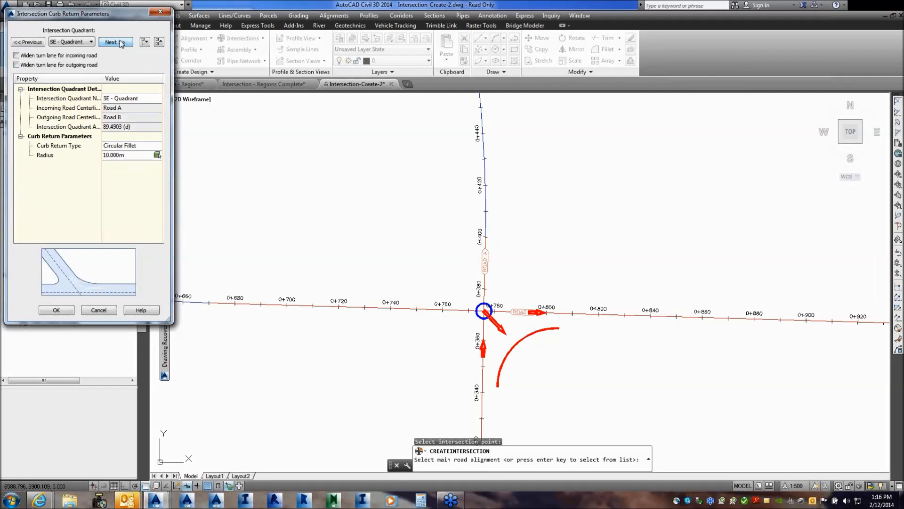
{"action": "left_click", "coordinate": [120, 42]}
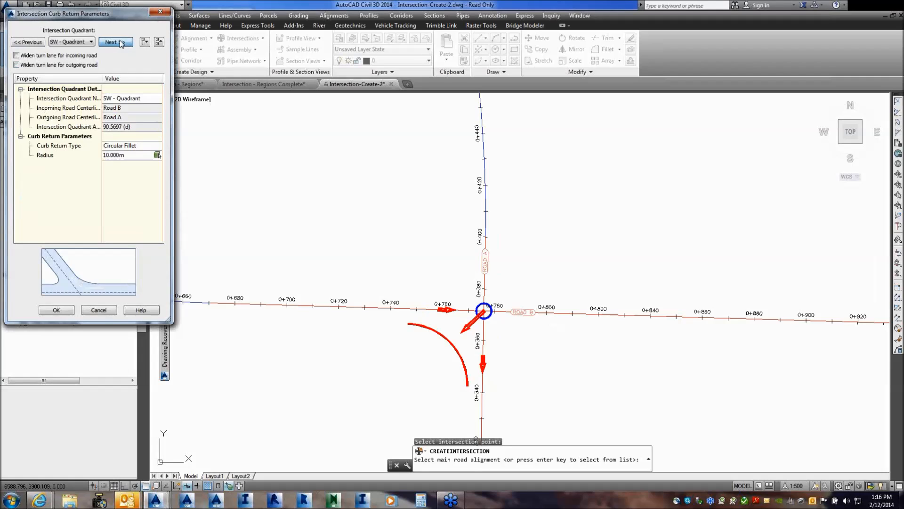
{"action": "left_click", "coordinate": [120, 43]}
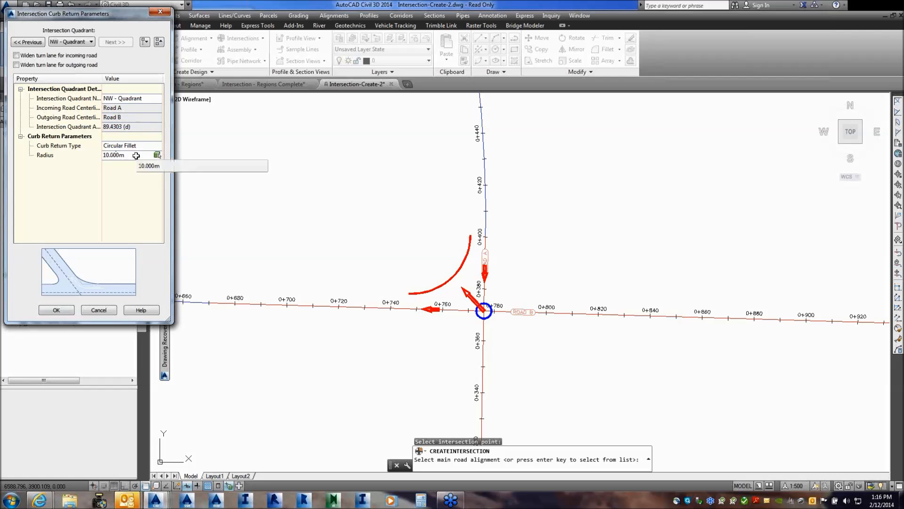
Accept the curb return parameters, and review and accept the curb return profile parameters starting from the NE quadrant.
{"action": "left_click", "coordinate": [62, 312]}
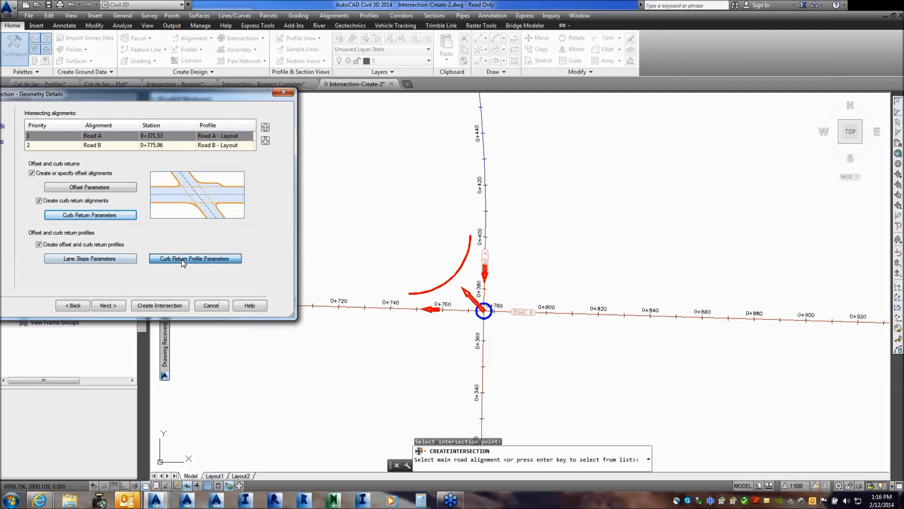
{"action": "left_click", "coordinate": [182, 259]}
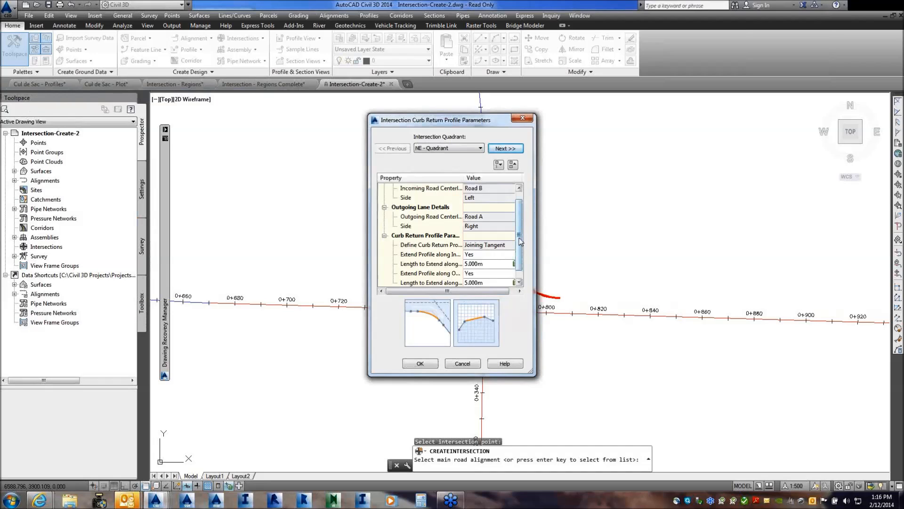
{"action": "mouse_move", "coordinate": [522, 234]}
{"action": "left_mouse_down"}
{"action": "mouse_move", "coordinate": [525, 259]}
{"action": "mouse_move", "coordinate": [525, 222]}
{"action": "left_mouse_up"}
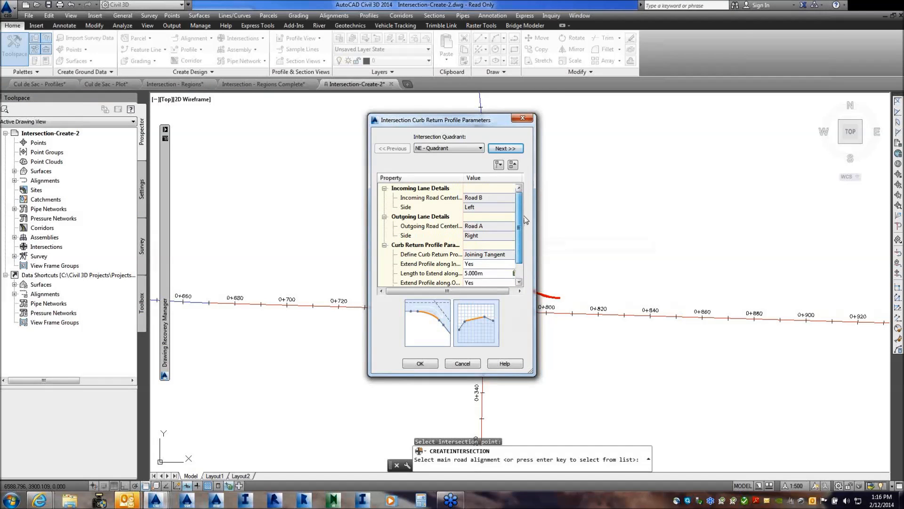
{"action": "left_click", "coordinate": [434, 364]}
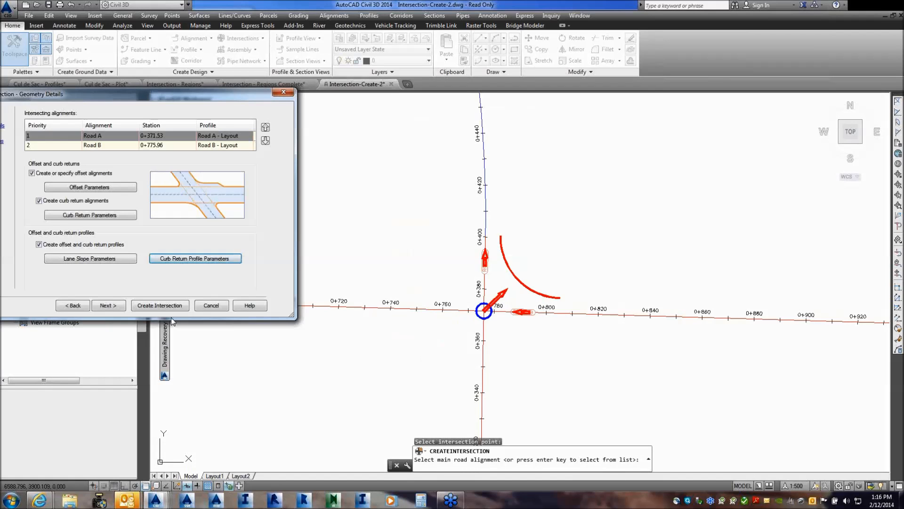
Create the intersection with a new corridor daylighting to Existing Ground, keeping the default assembly set for the corridor regions.
{"action": "left_click", "coordinate": [116, 305]}
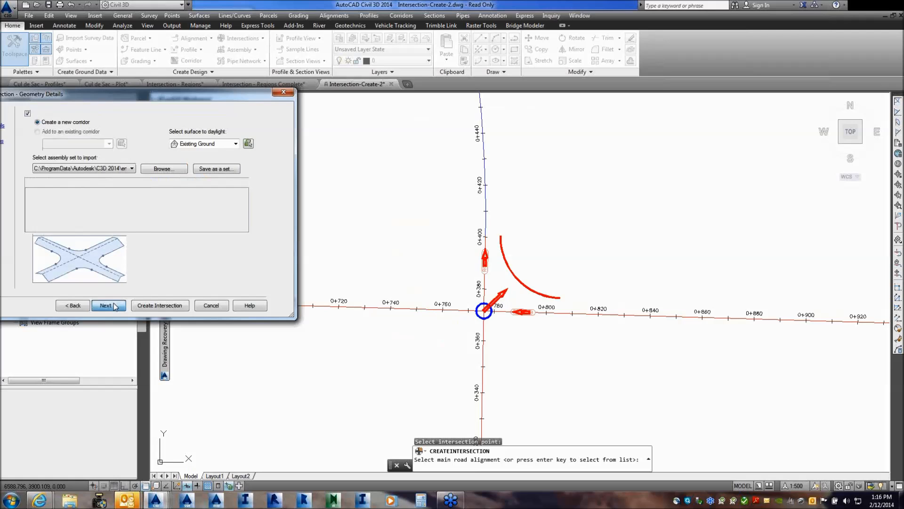
{"action": "left_click_drag", "start_coordinate": [206, 92], "coordinate": [344, 83]}
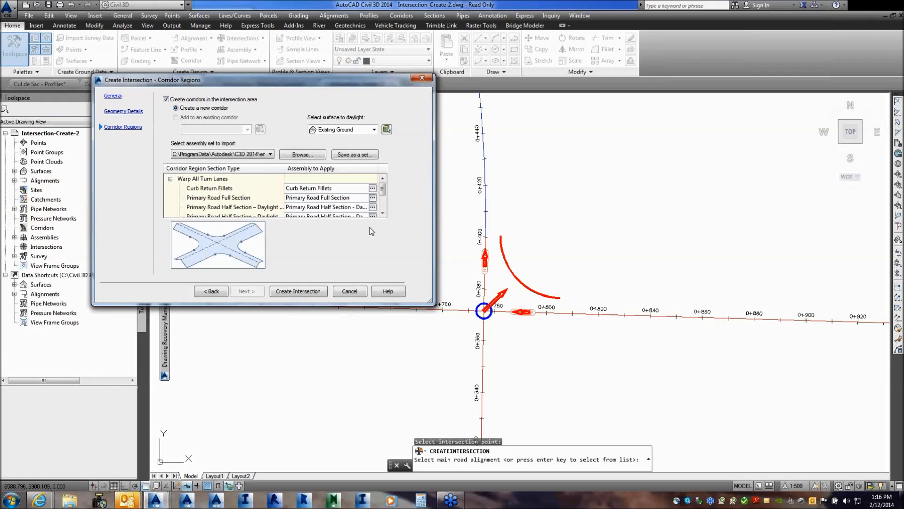
{"action": "mouse_move", "coordinate": [384, 196]}
{"action": "left_mouse_down"}
{"action": "mouse_move", "coordinate": [385, 210]}
{"action": "mouse_move", "coordinate": [389, 190]}
{"action": "left_mouse_up"}
{"action": "left_click", "coordinate": [297, 291]}
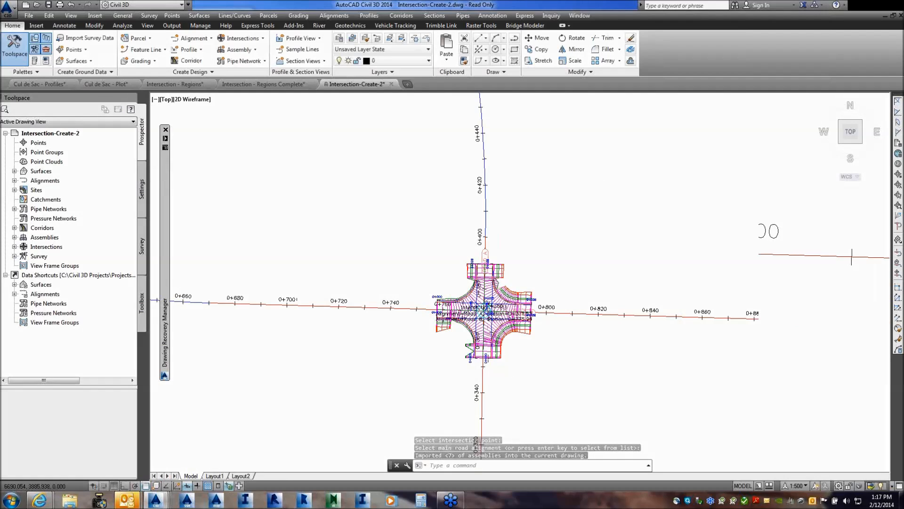
Inspect the new intersection corridor in the Object Viewer from the SW Isometric direction.
{"action": "scroll", "coordinate": [488, 328], "scroll_direction": "up", "scroll_amount": 10}
{"action": "scroll", "coordinate": [488, 328], "scroll_direction": "down", "scroll_amount": 4}
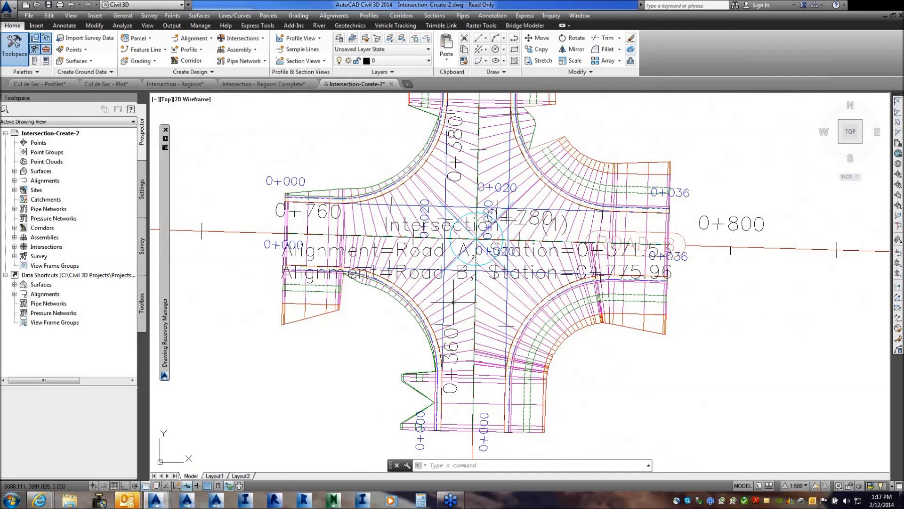
{"action": "left_click", "coordinate": [460, 257]}
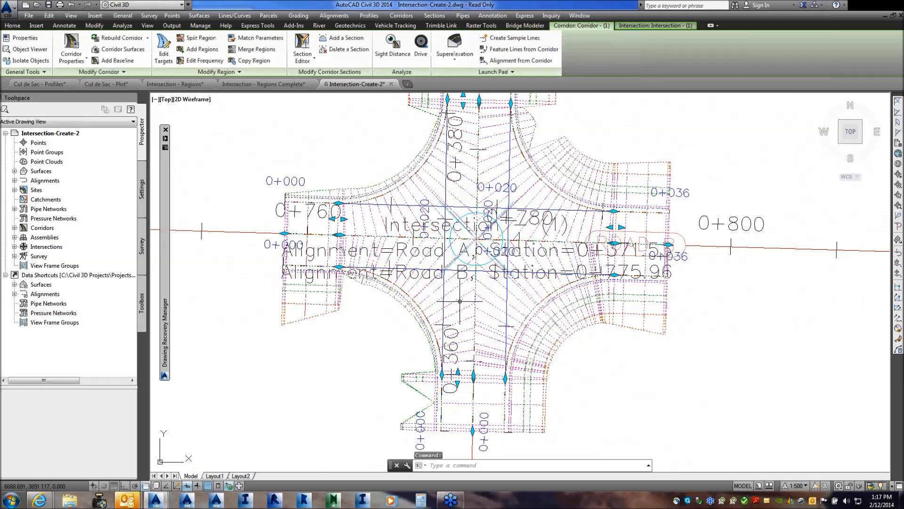
{"action": "right_click", "coordinate": [461, 257]}
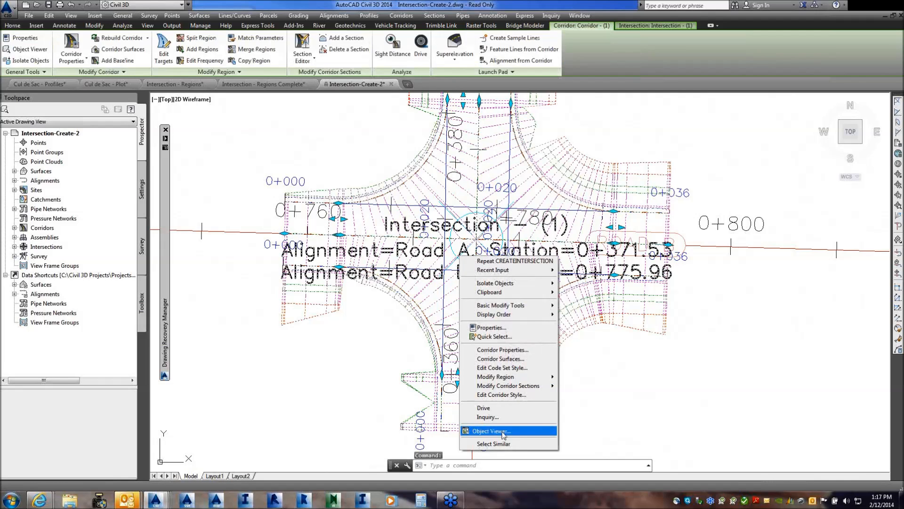
{"action": "left_click", "coordinate": [503, 433]}
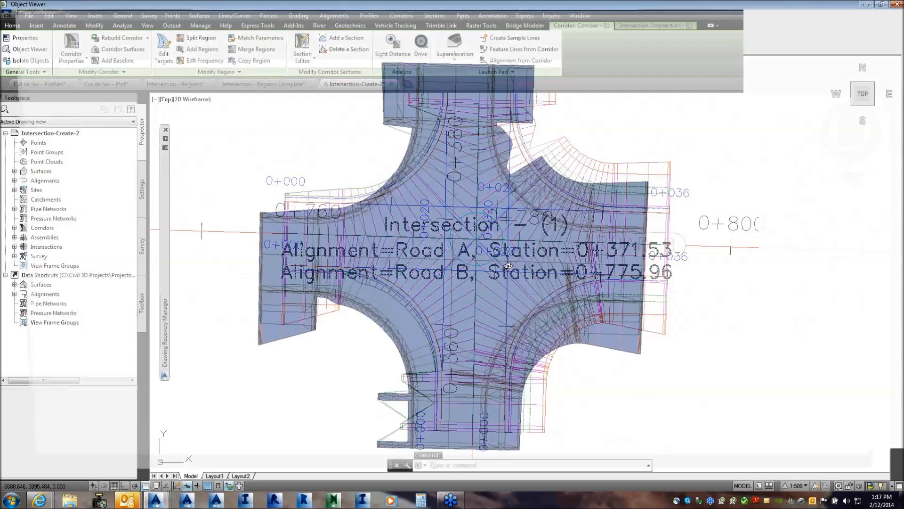
{"action": "left_click_drag", "start_coordinate": [451, 220], "coordinate": [428, 370]}
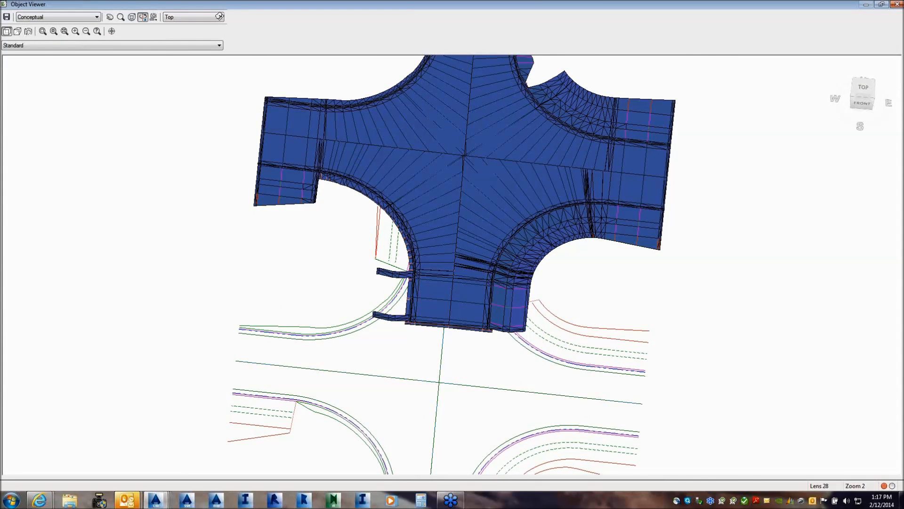
{"action": "left_click", "coordinate": [221, 17]}
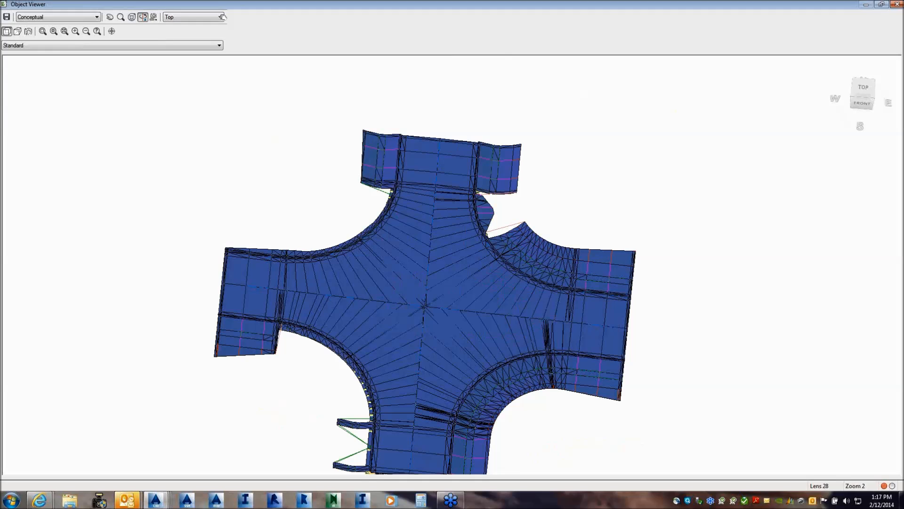
{"action": "left_click", "coordinate": [219, 18]}
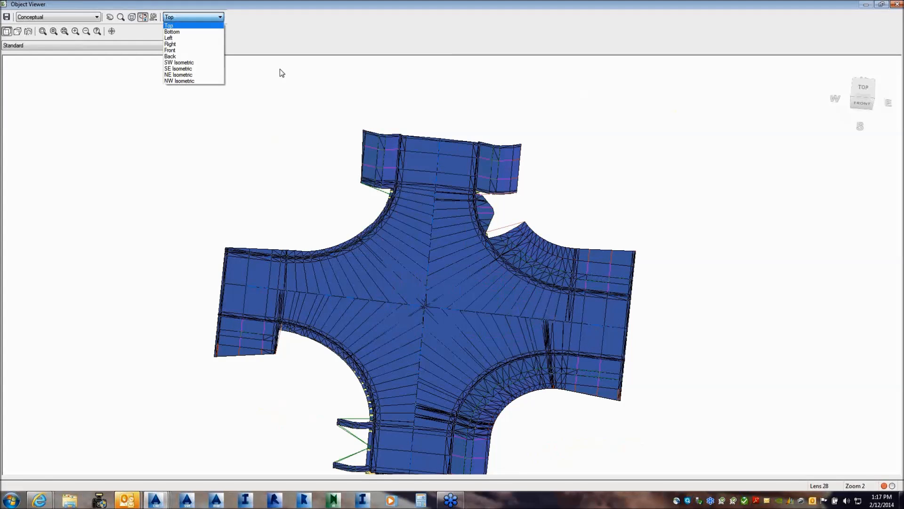
{"action": "left_click", "coordinate": [189, 63]}
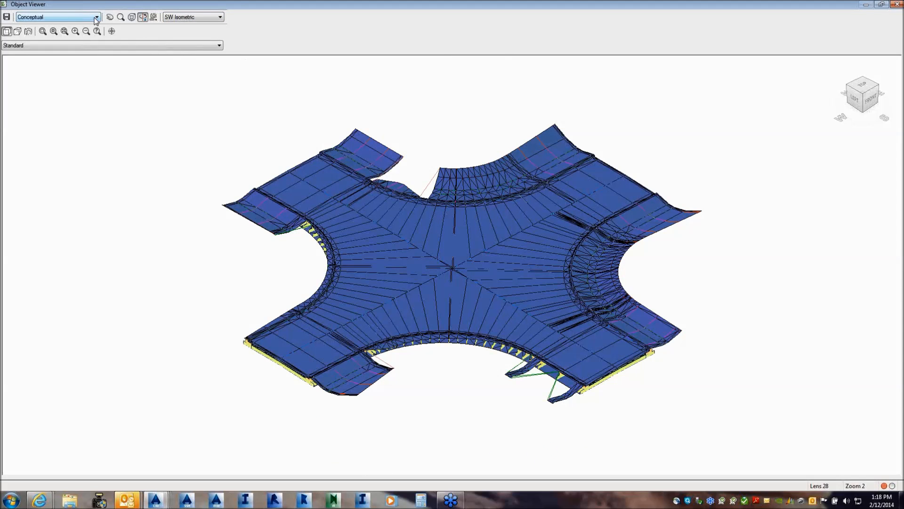
View the corridor model with the Realistic visual style and close the Object Viewer.
{"action": "left_click", "coordinate": [95, 18]}
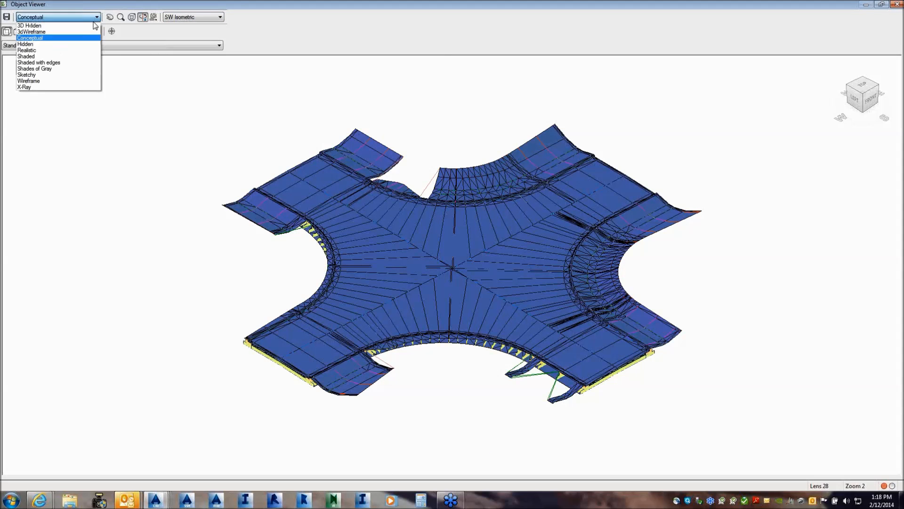
{"action": "left_click", "coordinate": [33, 50]}
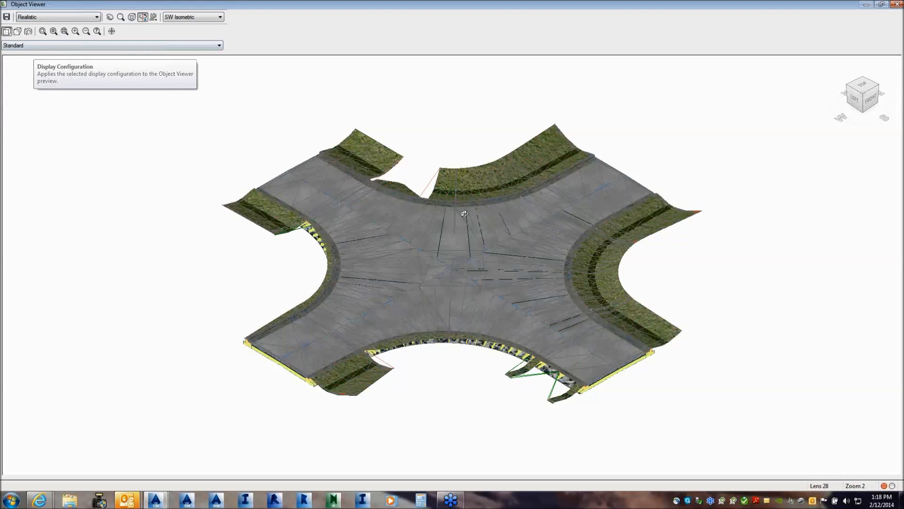
{"action": "right_click", "coordinate": [444, 181]}
{"action": "left_click", "coordinate": [352, 96]}
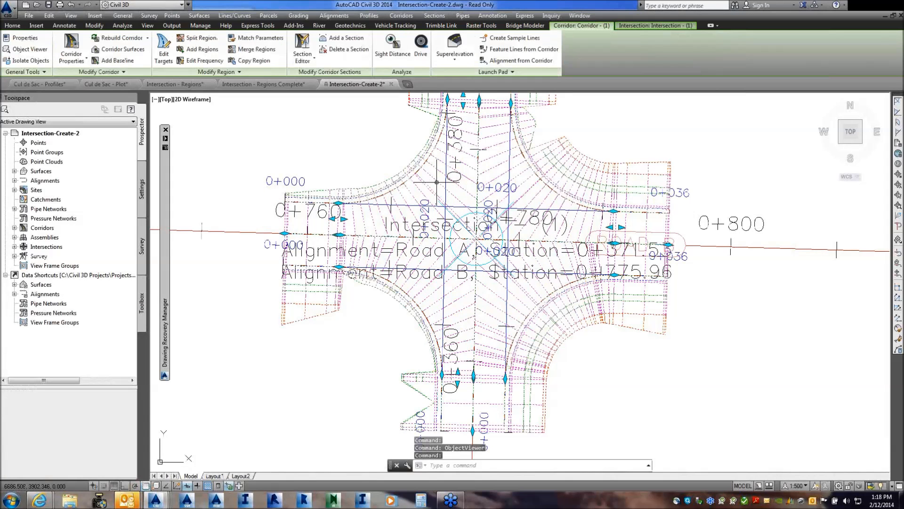
Create a corridor surface in the Contours 2m and 10m (Design) style from the Top links, added as breaklines.
{"action": "right_click", "coordinate": [438, 183]}
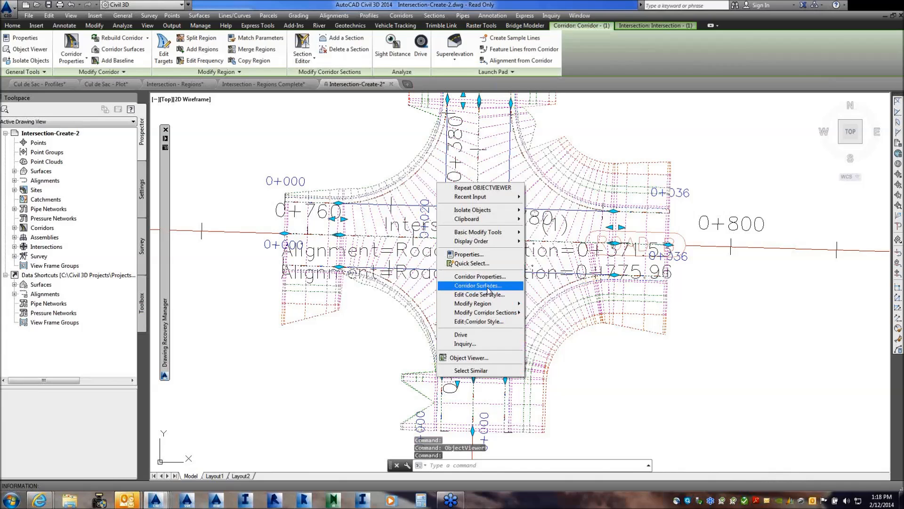
{"action": "left_click", "coordinate": [487, 290]}
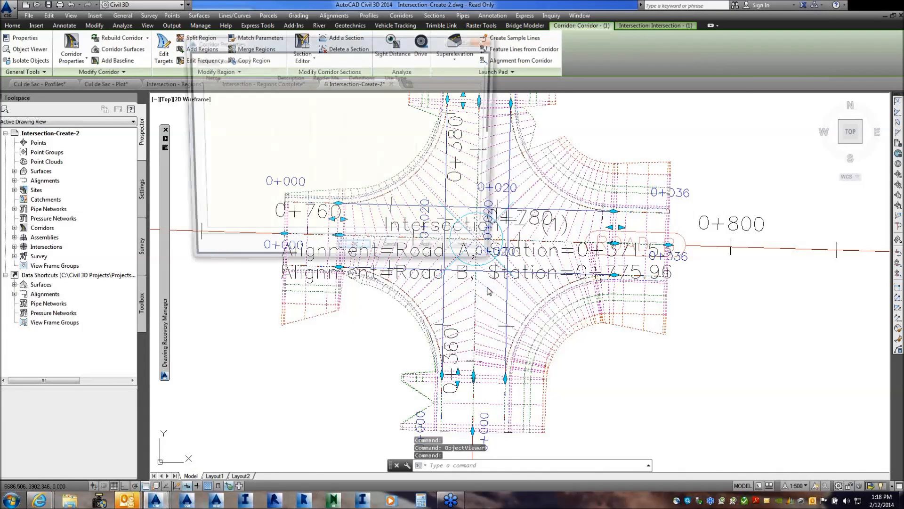
{"action": "left_click", "coordinate": [200, 91]}
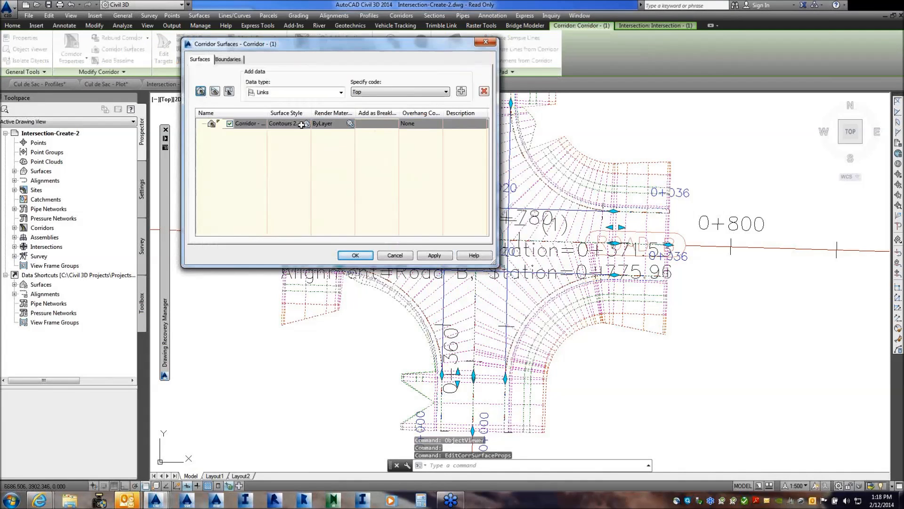
{"action": "left_click", "coordinate": [306, 124]}
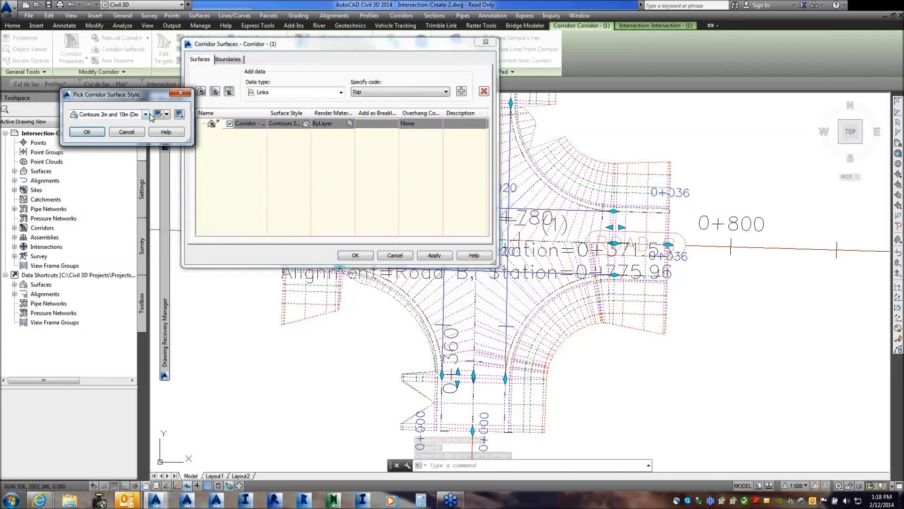
{"action": "left_click", "coordinate": [87, 132]}
{"action": "left_click", "coordinate": [427, 123]}
{"action": "left_click", "coordinate": [433, 93]}
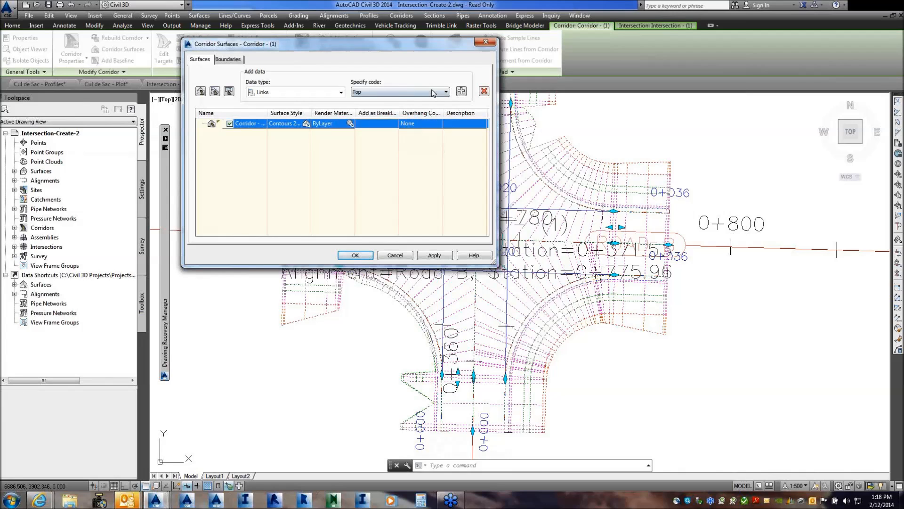
{"action": "left_click", "coordinate": [461, 91]}
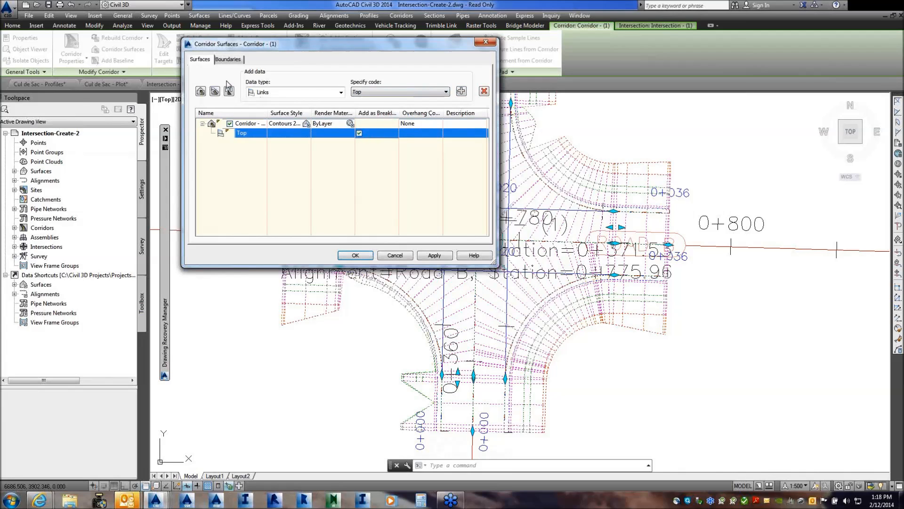
Add the corridor extents as the corridor surface's outside boundary and apply the changes to rebuild the corridor.
{"action": "left_click", "coordinate": [222, 61]}
{"action": "left_click", "coordinate": [240, 86]}
{"action": "right_click", "coordinate": [226, 87]}
{"action": "left_click", "coordinate": [266, 132]}
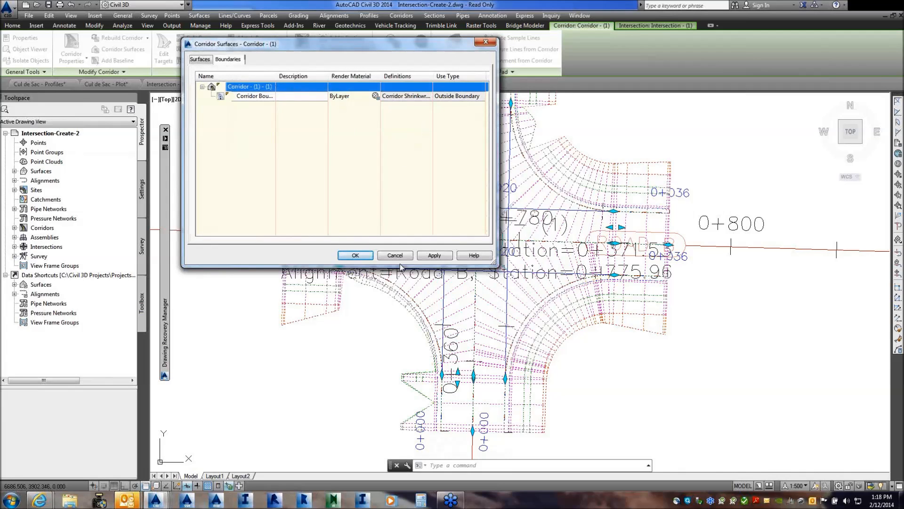
{"action": "left_click", "coordinate": [366, 255]}
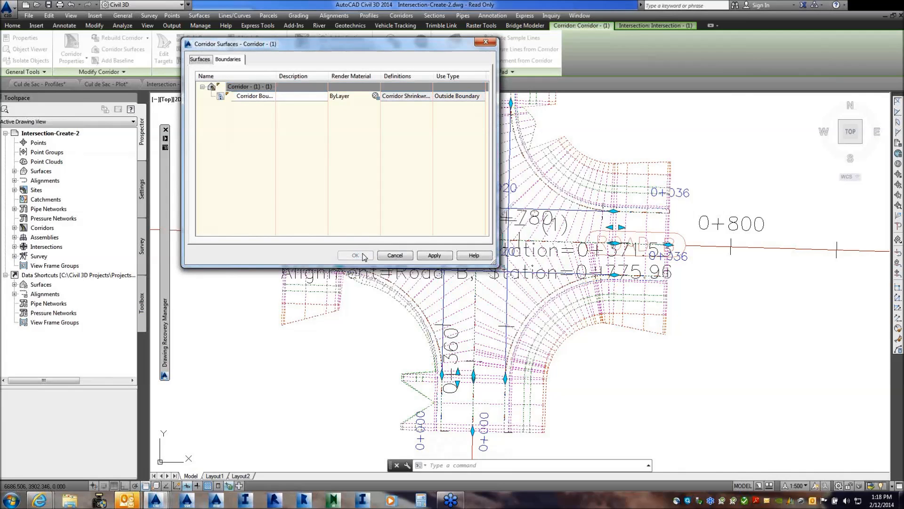
{"action": "left_click", "coordinate": [417, 230]}
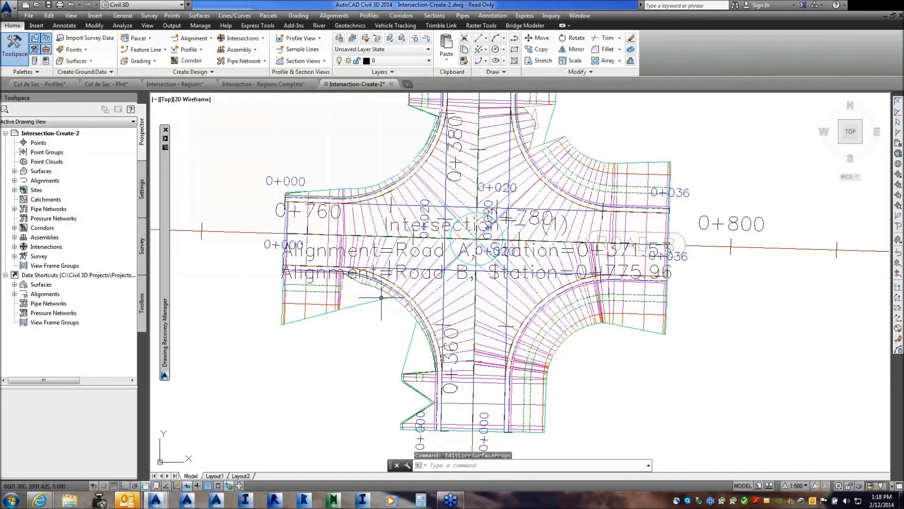
Edit the corridor surface's style to make slope arrows visible in plan view.
{"action": "left_click", "coordinate": [443, 235]}
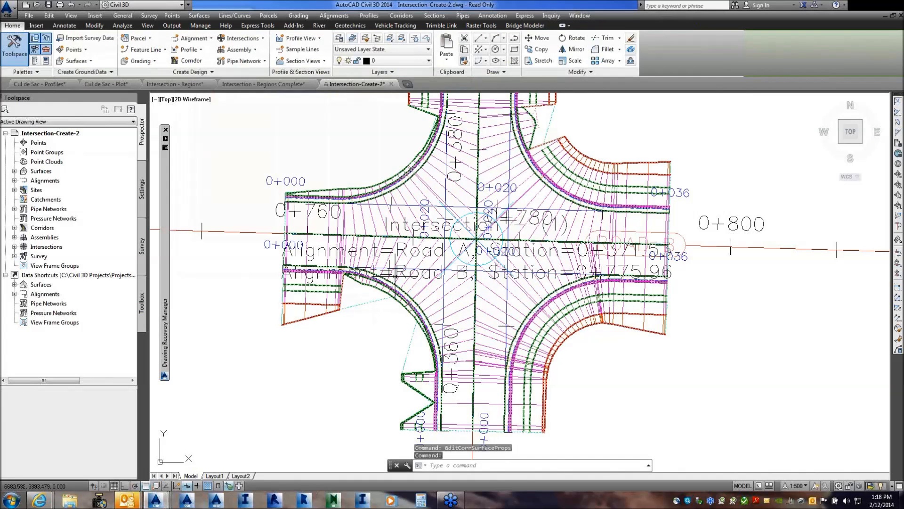
{"action": "right_click", "coordinate": [443, 235]}
{"action": "left_click", "coordinate": [485, 350]}
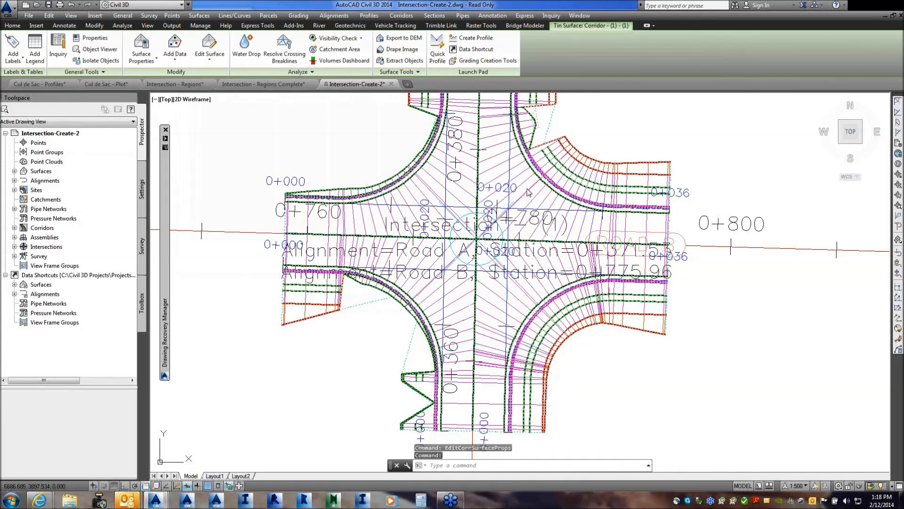
{"action": "scroll", "coordinate": [256, 211], "scroll_direction": "down", "scroll_amount": 3}
{"action": "left_click", "coordinate": [242, 202]}
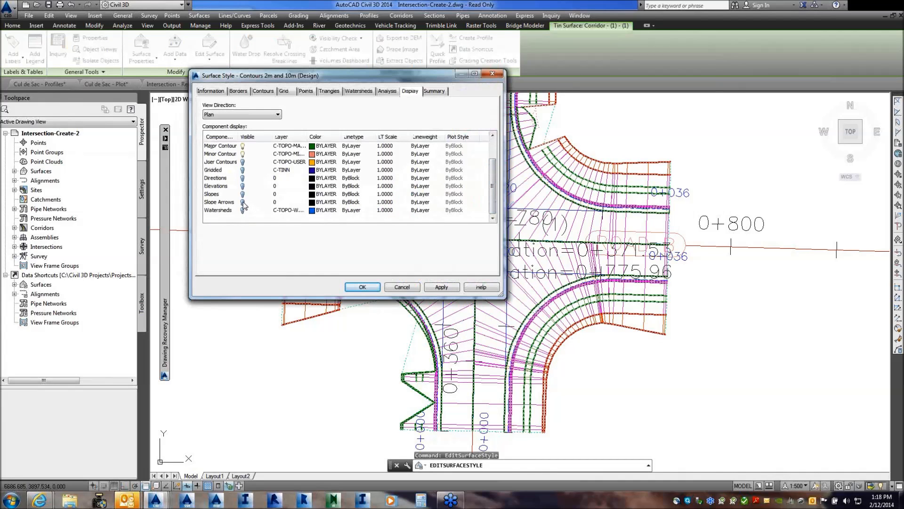
{"action": "left_click", "coordinate": [365, 286]}
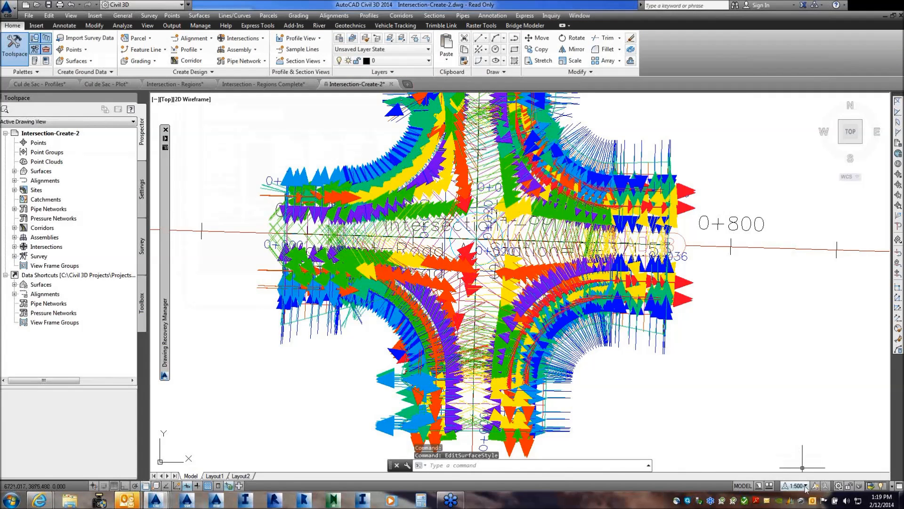
Set the annotation scale to 1:250 and inspect the slope arrows around the intersection.
{"action": "left_click", "coordinate": [805, 486]}
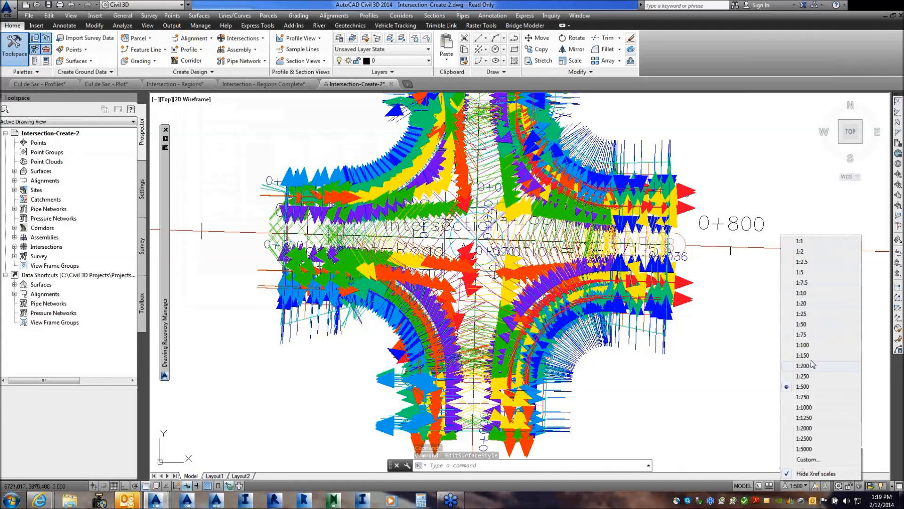
{"action": "left_click", "coordinate": [803, 375]}
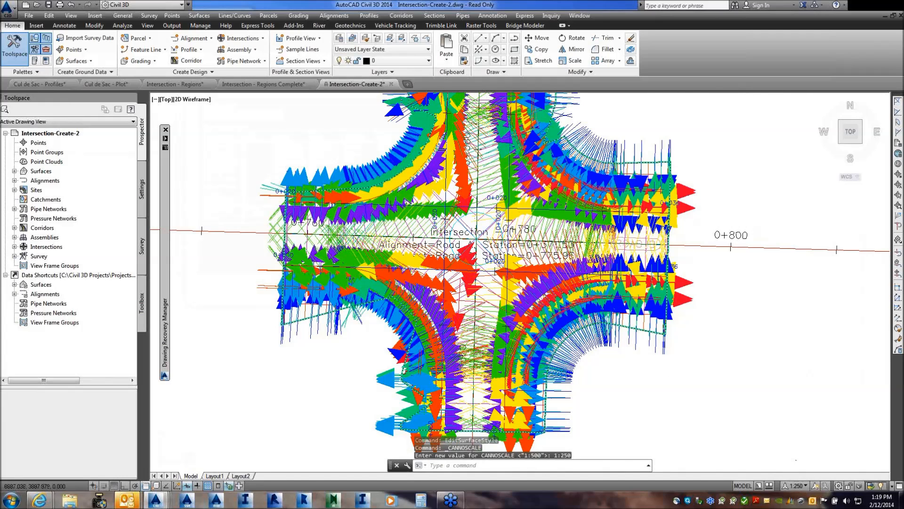
{"action": "scroll", "coordinate": [458, 230], "scroll_direction": "up", "scroll_amount": 2}
{"action": "scroll", "coordinate": [495, 249], "scroll_direction": "down", "scroll_amount": 6}
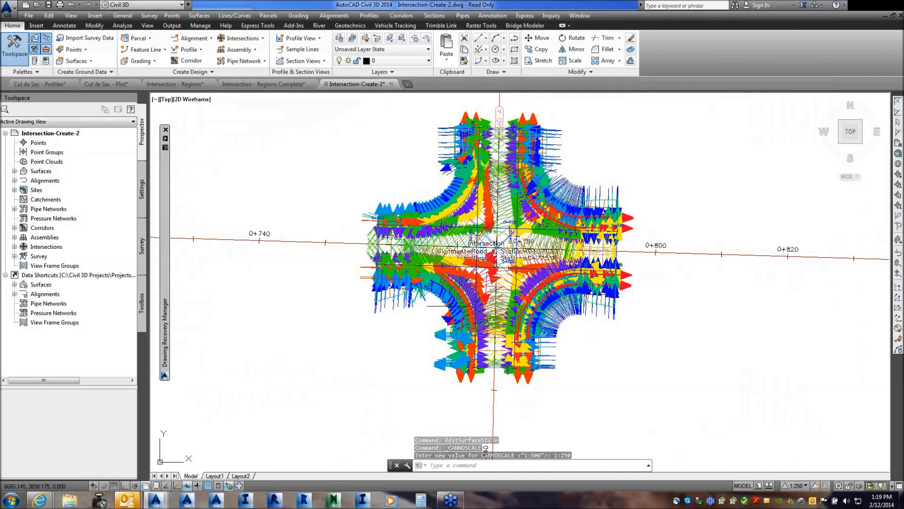
{"action": "scroll", "coordinate": [455, 285], "scroll_direction": "up", "scroll_amount": 7}
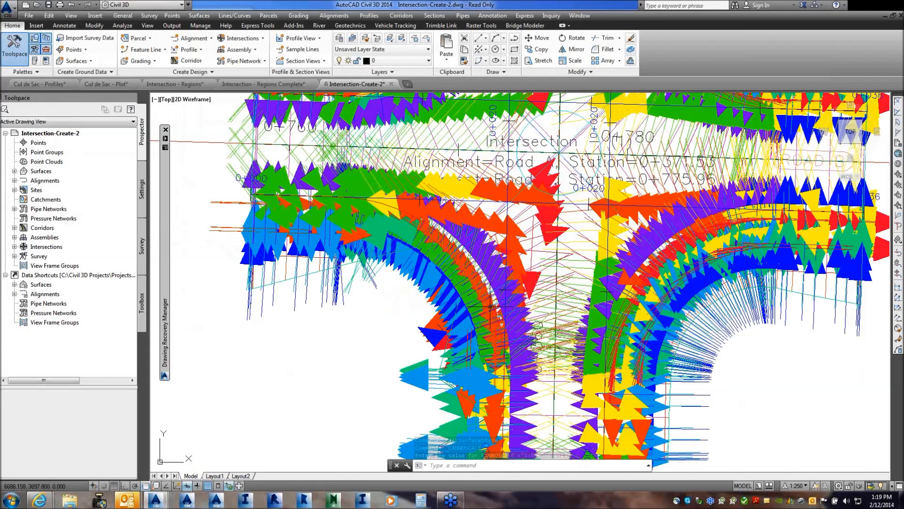
Set the drawing's annotation scale to 1:50.
{"action": "scroll", "coordinate": [487, 270], "scroll_direction": "down", "scroll_amount": 7}
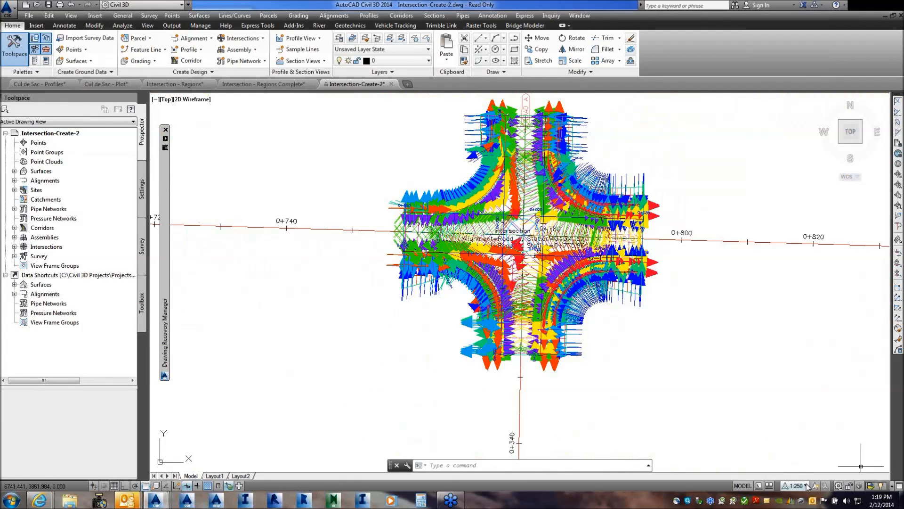
{"action": "left_click", "coordinate": [805, 485]}
{"action": "left_click", "coordinate": [810, 324]}
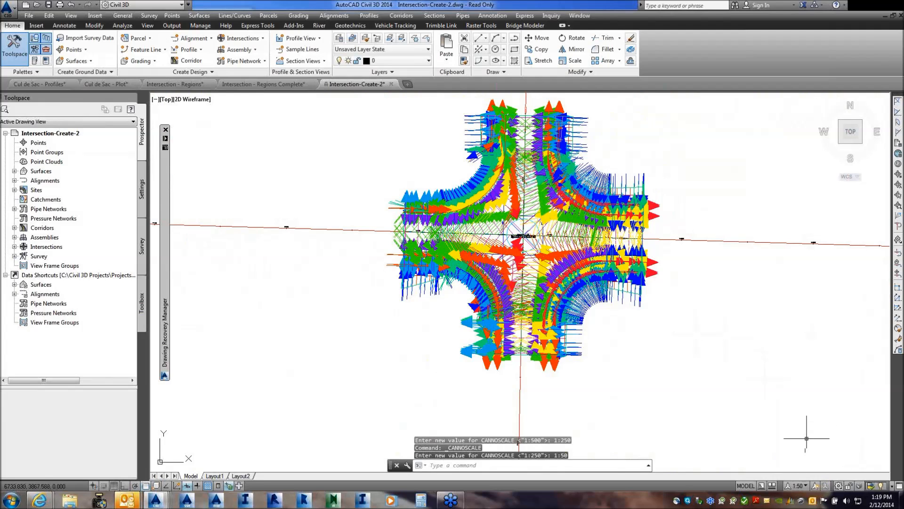
Add a custom drawing scale named 1" - 50' with 1 paper unit equal to 50 drawing units.
{"action": "left_click", "coordinate": [801, 485]}
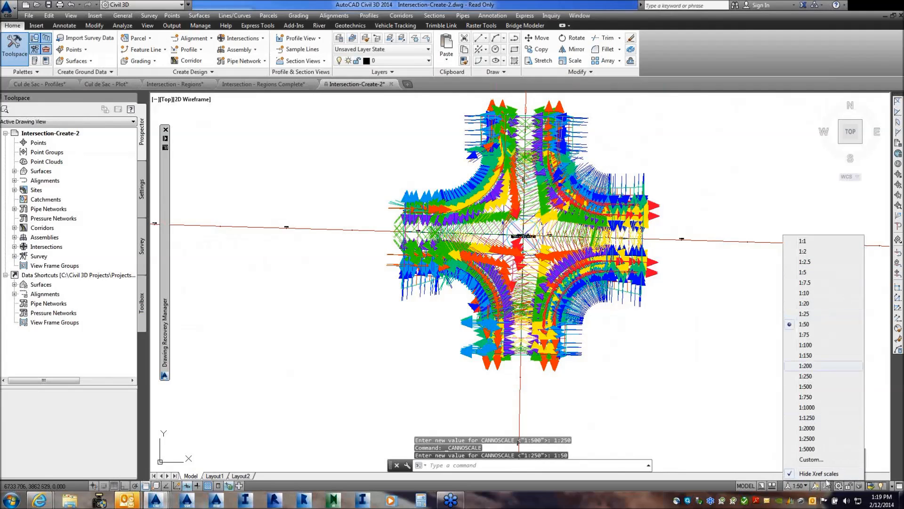
{"action": "left_click", "coordinate": [820, 460]}
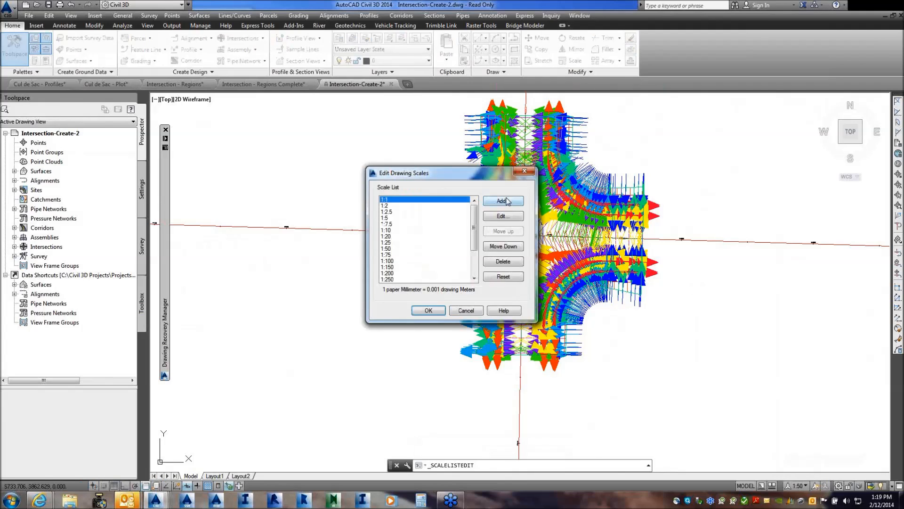
{"action": "left_click", "coordinate": [507, 201]}
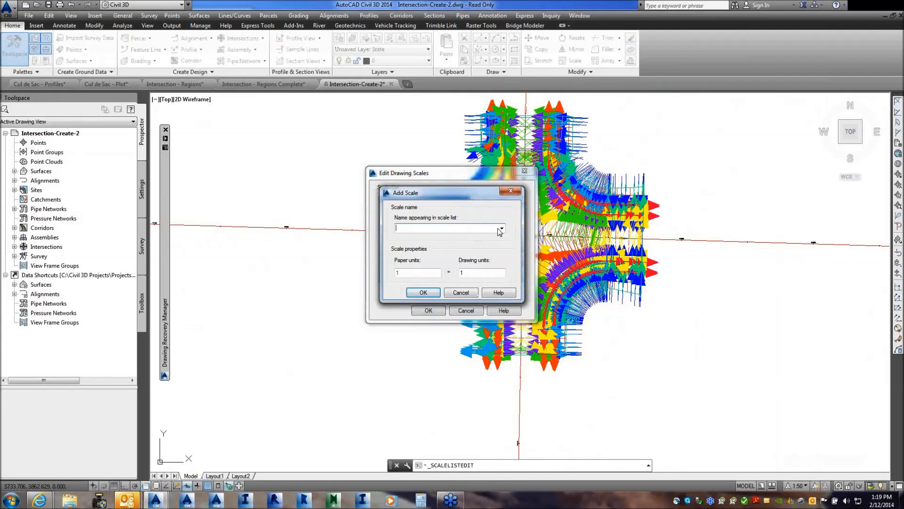
{"action": "left_click", "coordinate": [502, 230]}
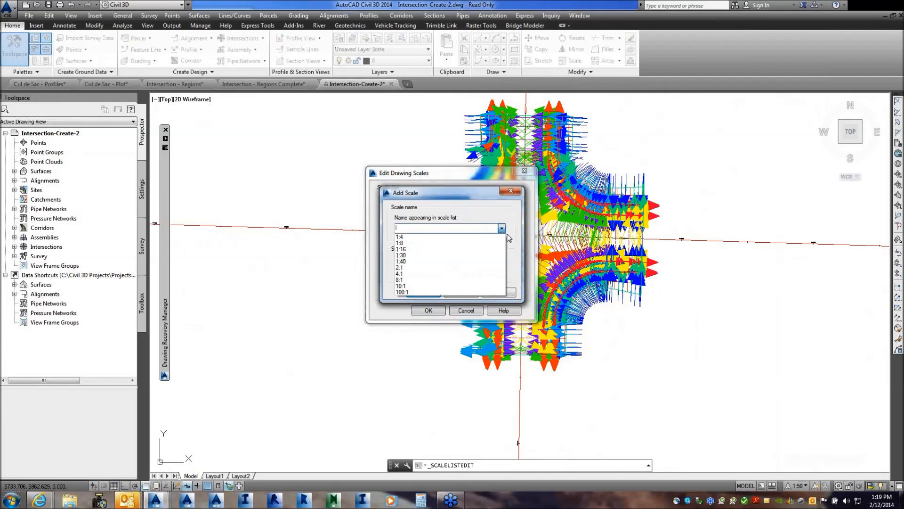
{"action": "left_click", "coordinate": [434, 227]}
{"action": "type", "text": "1"}
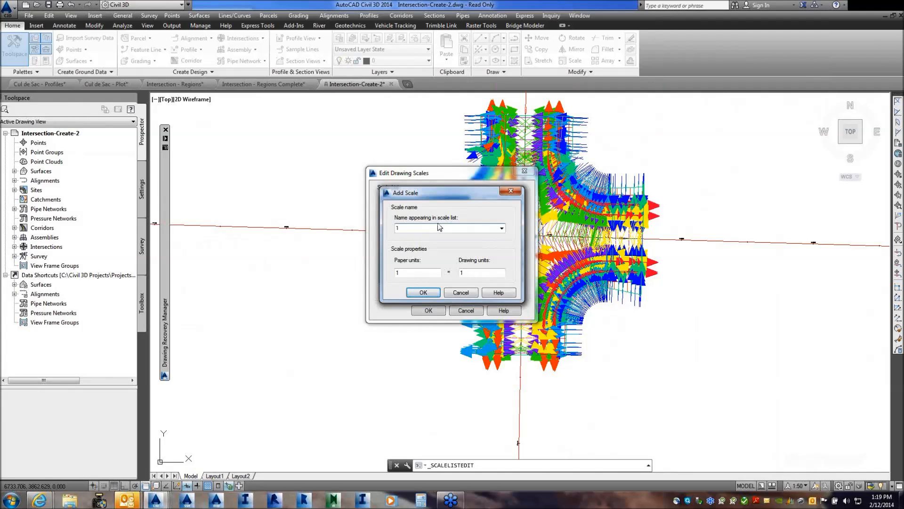
{"action": "type", "text": "\" - 50'"}
{"action": "double_click", "coordinate": [472, 273]}
{"action": "type", "text": "0"}
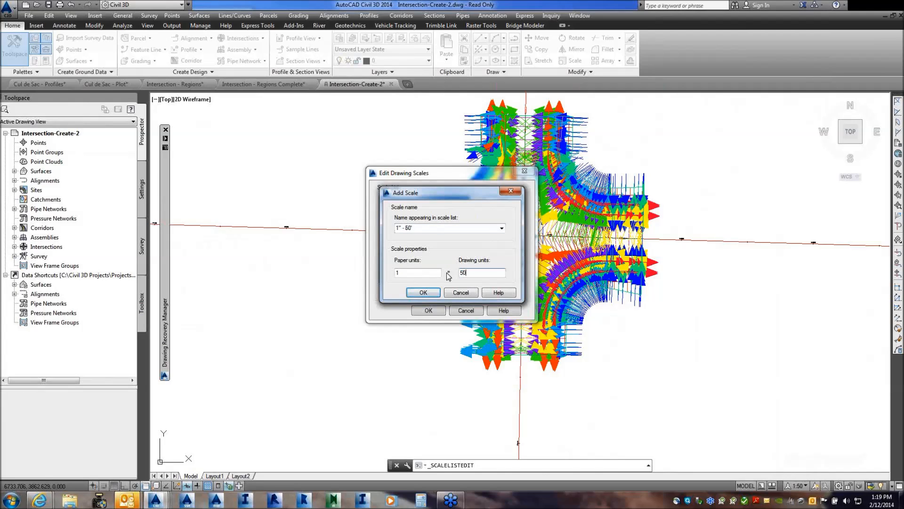
{"action": "left_click", "coordinate": [424, 292]}
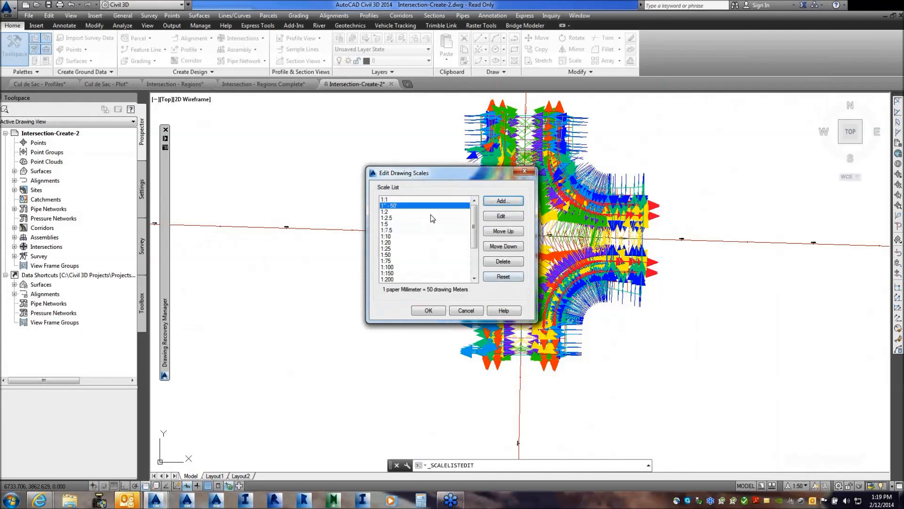
{"action": "left_click", "coordinate": [430, 309]}
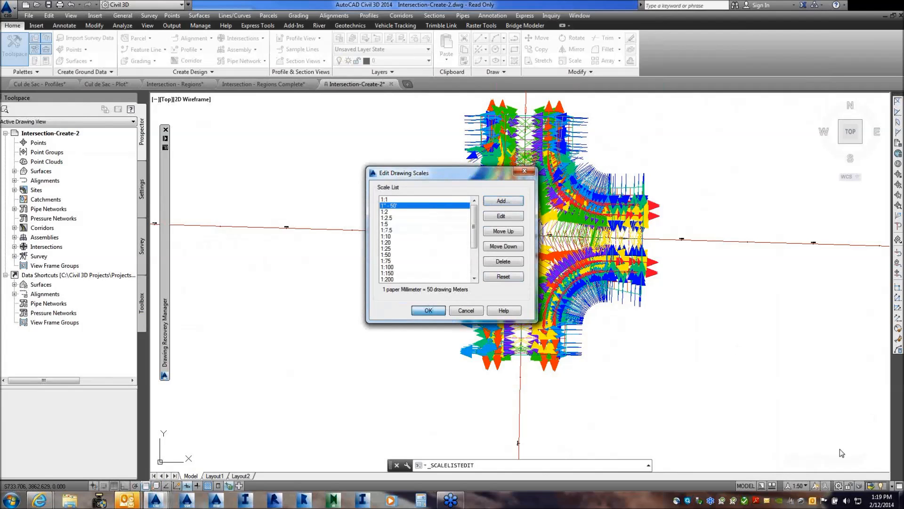
Set the annotation scale to the custom 1" - 50' and inspect the slope arrows around the intersection.
{"action": "left_click", "coordinate": [797, 485]}
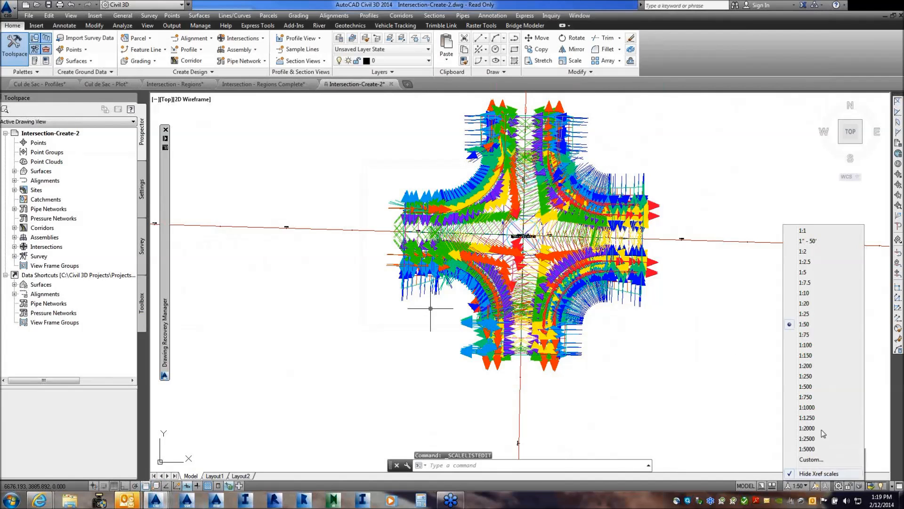
{"action": "left_click", "coordinate": [824, 245]}
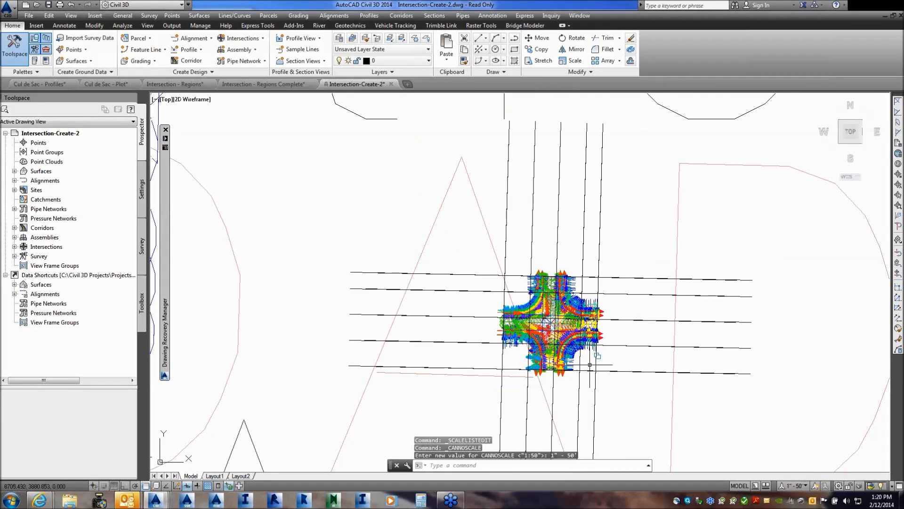
{"action": "scroll", "coordinate": [590, 364], "scroll_direction": "up", "scroll_amount": 10}
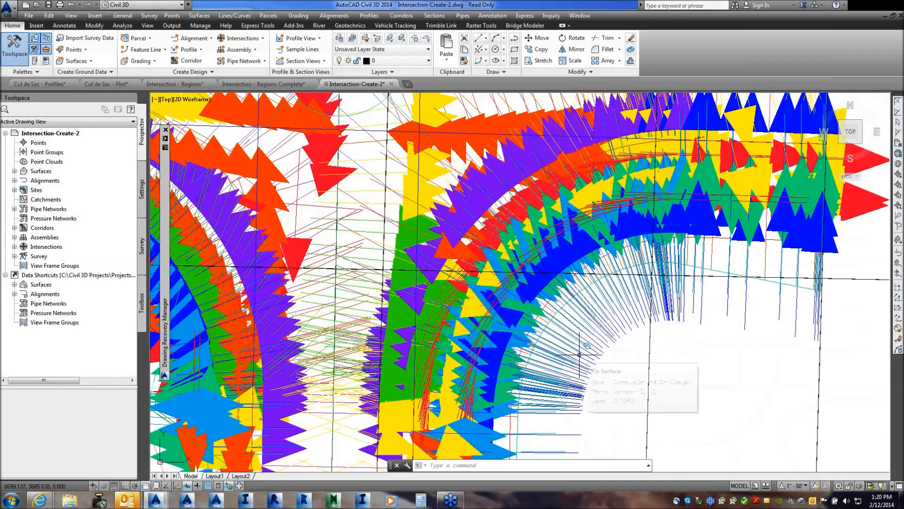
{"action": "scroll", "coordinate": [579, 354], "scroll_direction": "down", "scroll_amount": 2}
{"action": "scroll", "coordinate": [580, 354], "scroll_direction": "down", "scroll_amount": 4}
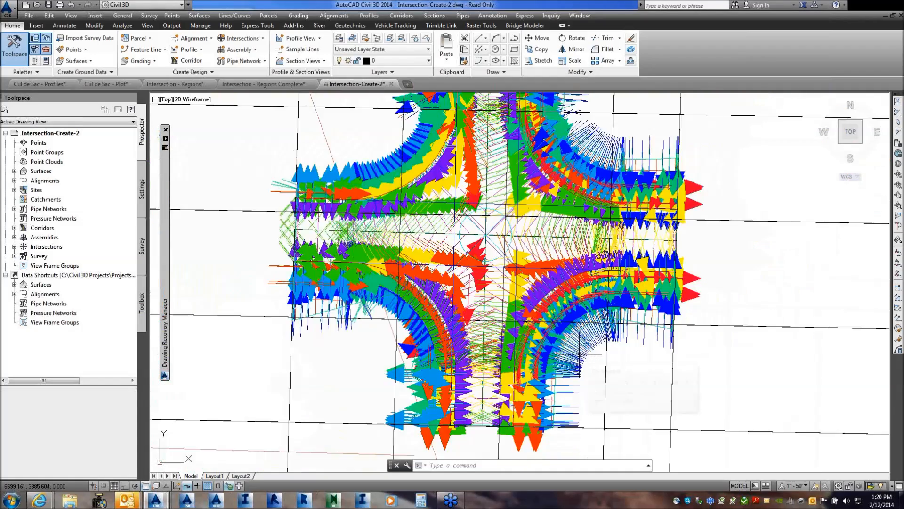
{"action": "scroll", "coordinate": [402, 215], "scroll_direction": "up", "scroll_amount": 4}
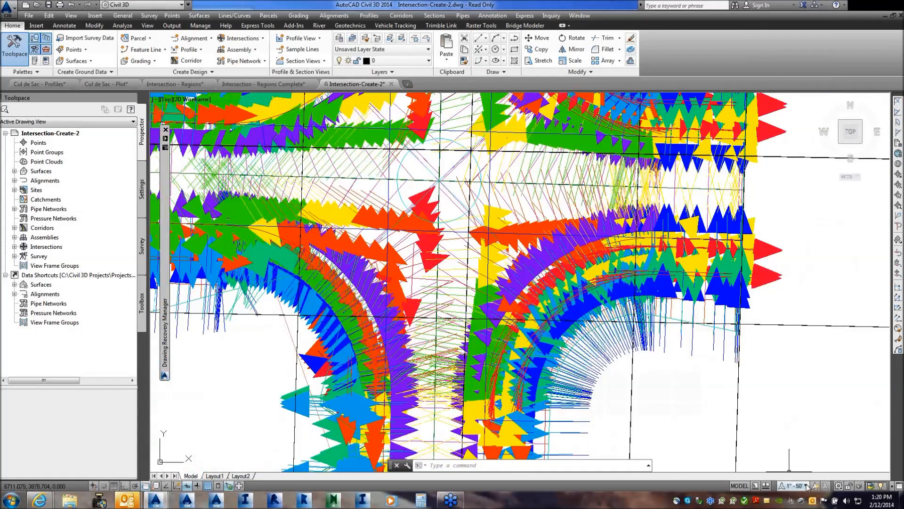
Try the annotation scale at 1:2000, and set it to 1:500.
{"action": "left_click", "coordinate": [799, 485]}
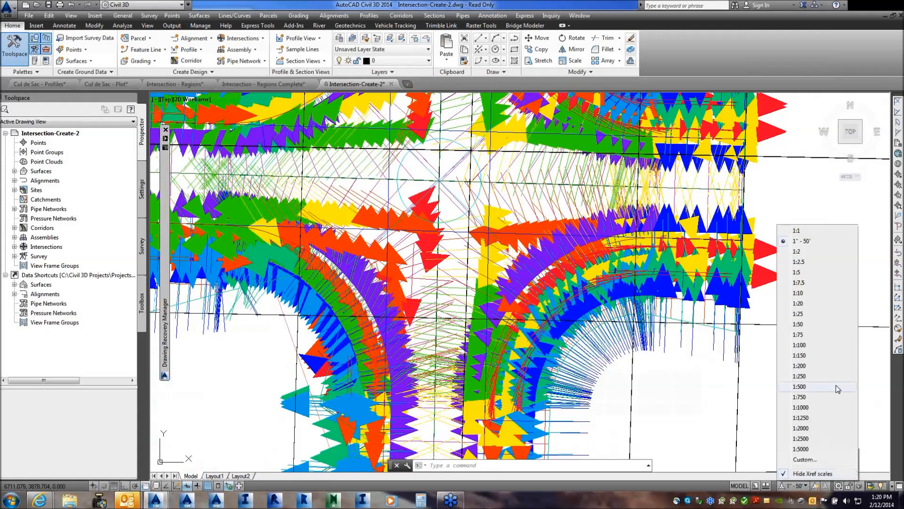
{"action": "left_click", "coordinate": [813, 428]}
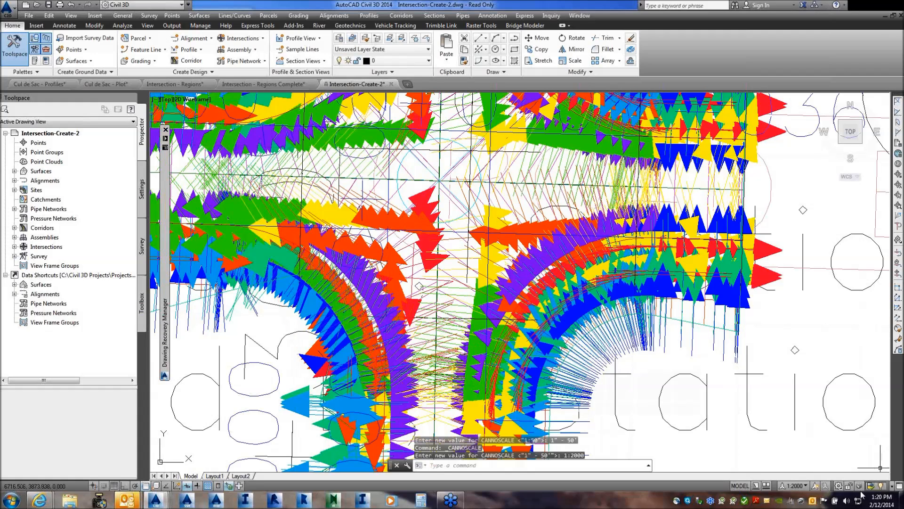
{"action": "left_click", "coordinate": [795, 485]}
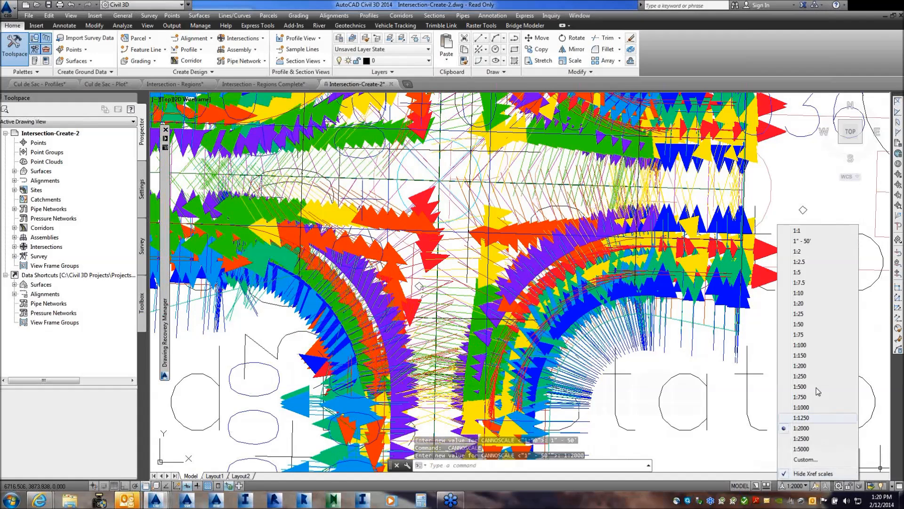
{"action": "left_click", "coordinate": [801, 386]}
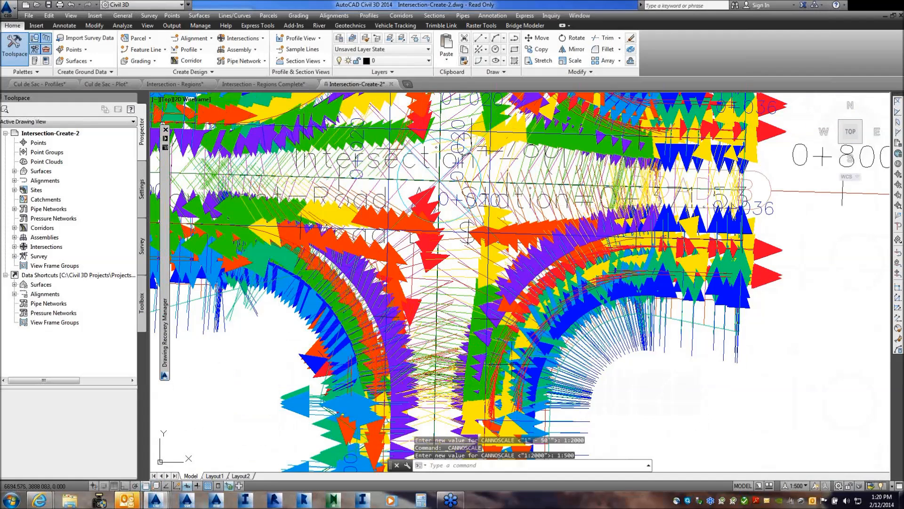
{"action": "left_click", "coordinate": [401, 199]}
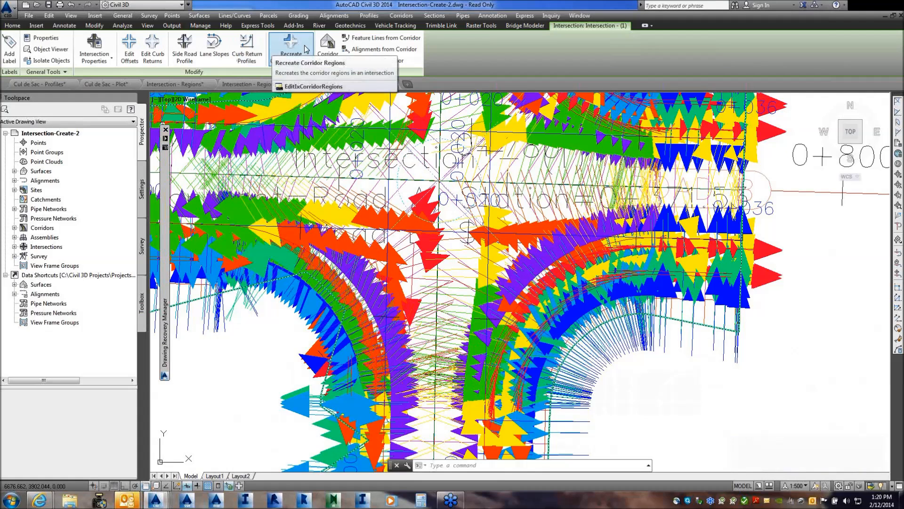
{"action": "left_click", "coordinate": [104, 55]}
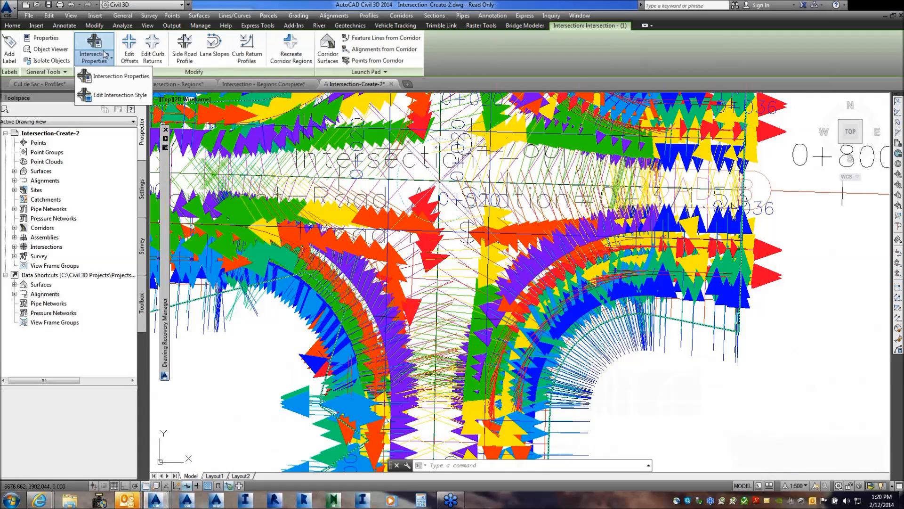
{"action": "left_click", "coordinate": [515, 47]}
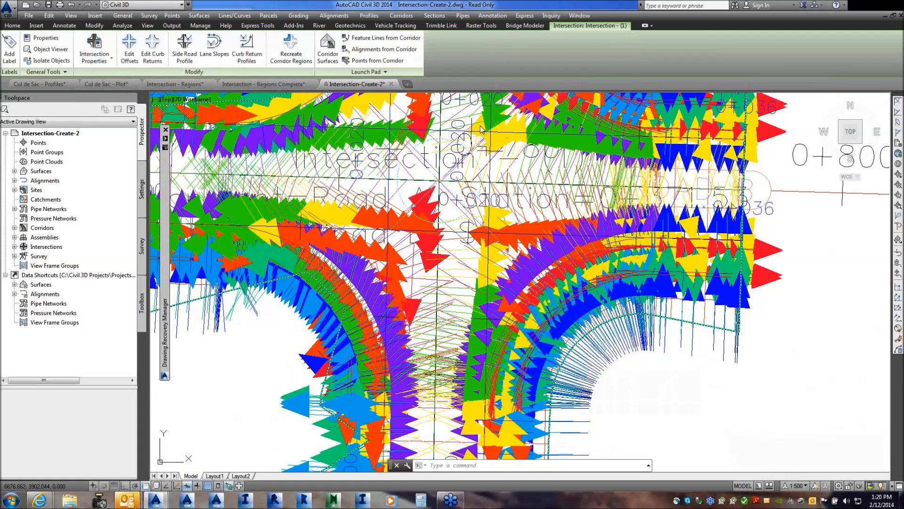
{"action": "key", "text": "Escape"}
{"action": "key", "text": "Escape"}
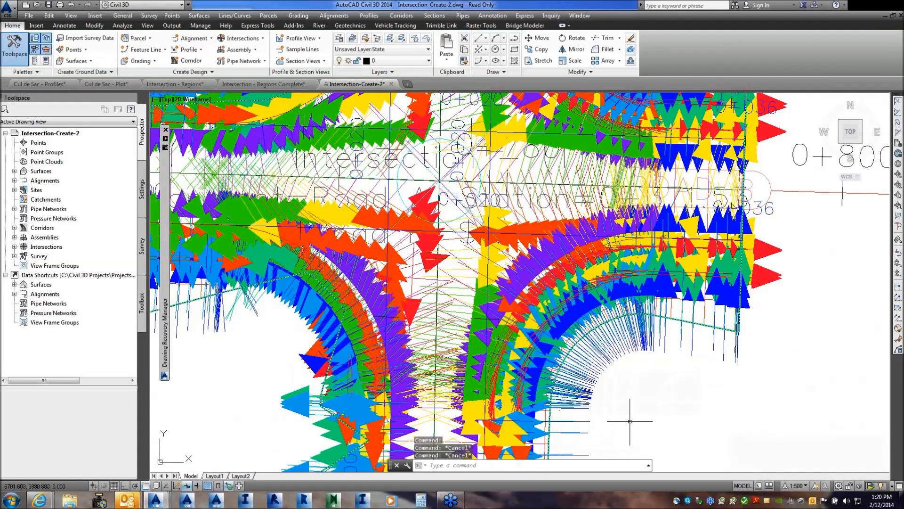
Edit the corridor surface's style to turn off the slope arrows in plan view.
{"action": "scroll", "coordinate": [626, 420], "scroll_direction": "down", "scroll_amount": 4}
{"action": "middle_click_drag", "start_coordinate": [621, 420], "coordinate": [428, 440]}
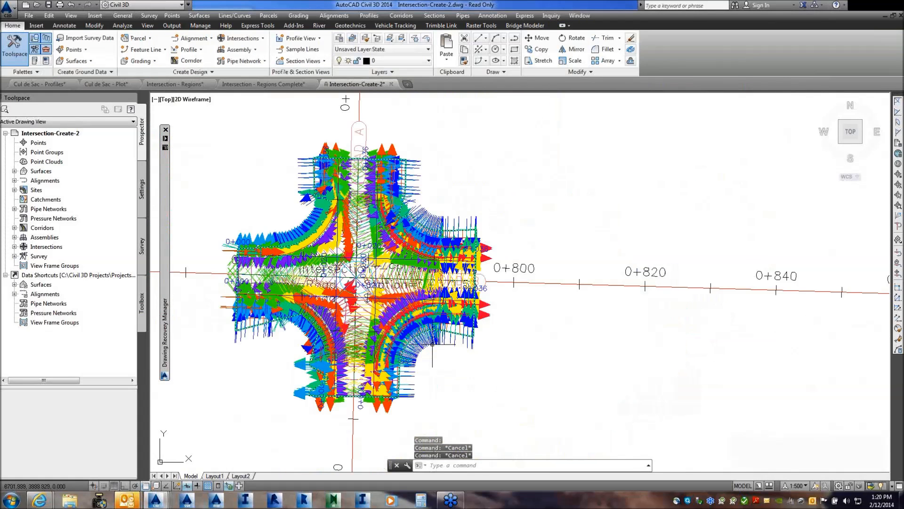
{"action": "scroll", "coordinate": [414, 232], "scroll_direction": "down", "scroll_amount": 2}
{"action": "left_click", "coordinate": [422, 218]}
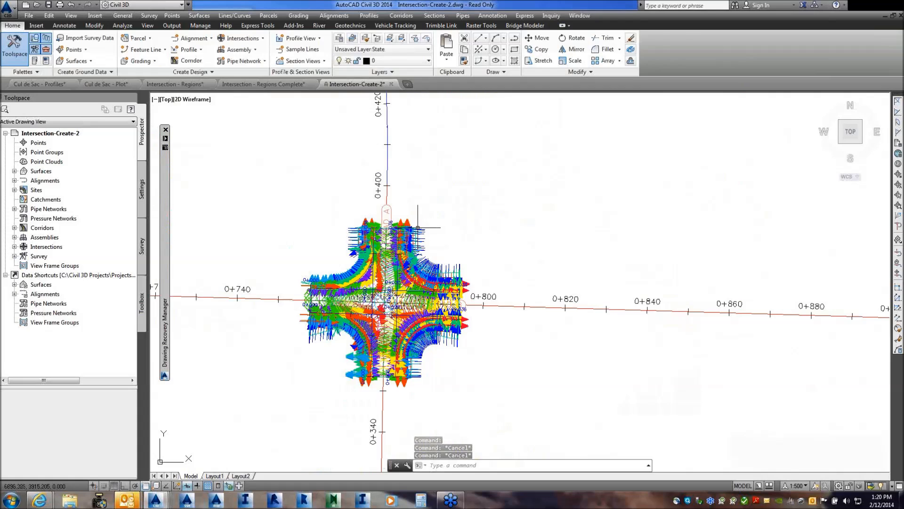
{"action": "right_click", "coordinate": [346, 158]}
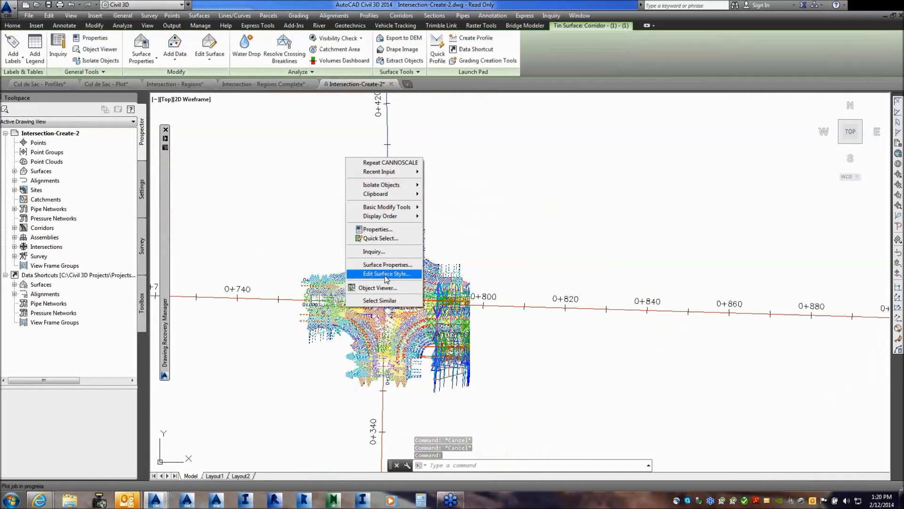
{"action": "left_click", "coordinate": [385, 275]}
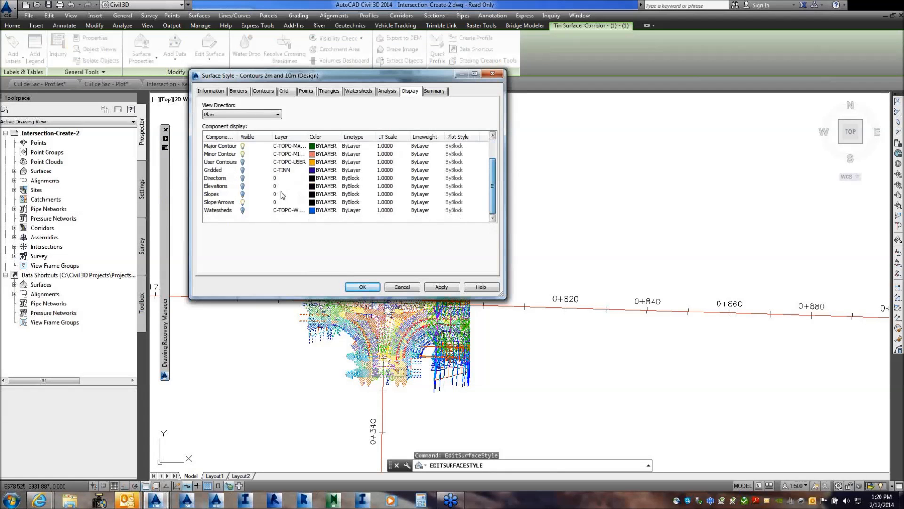
{"action": "left_click", "coordinate": [242, 202]}
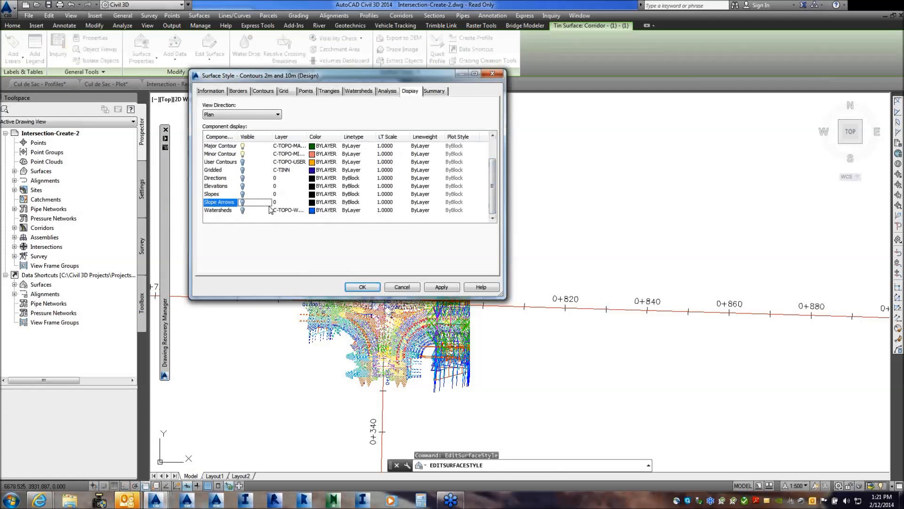
{"action": "left_click", "coordinate": [362, 287]}
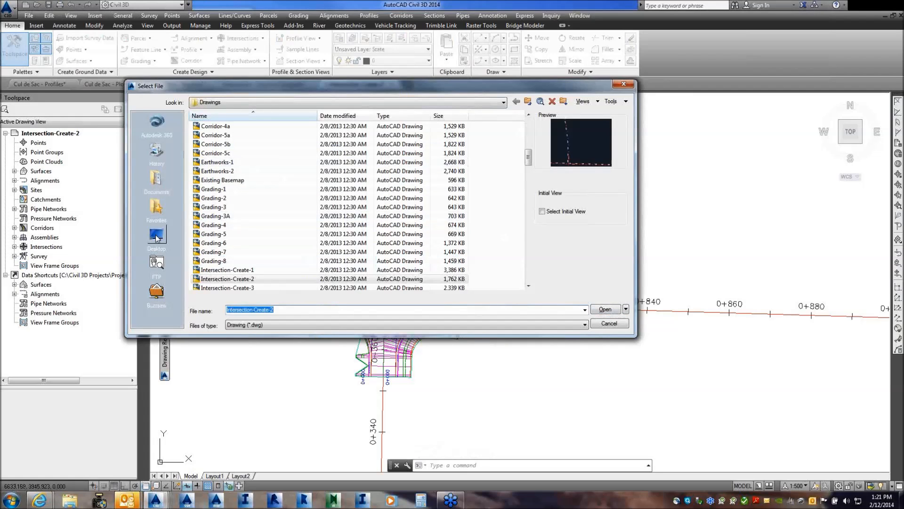
Open the ROUNDABOUT3 drawing from the Corridors folder on the Desktop and dismiss the earlier-version notice.
{"action": "left_click", "coordinate": [153, 232]}
{"action": "mouse_move", "coordinate": [528, 184]}
{"action": "left_mouse_down"}
{"action": "mouse_move", "coordinate": [527, 230]}
{"action": "mouse_move", "coordinate": [527, 181]}
{"action": "left_mouse_up"}
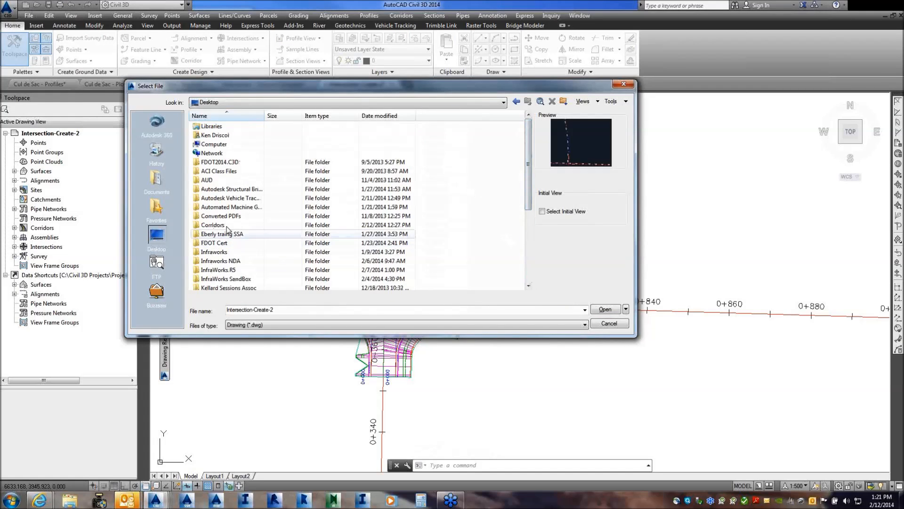
{"action": "double_click", "coordinate": [212, 225]}
{"action": "left_click", "coordinate": [223, 179]}
{"action": "left_click", "coordinate": [231, 162]}
{"action": "left_click", "coordinate": [230, 171]}
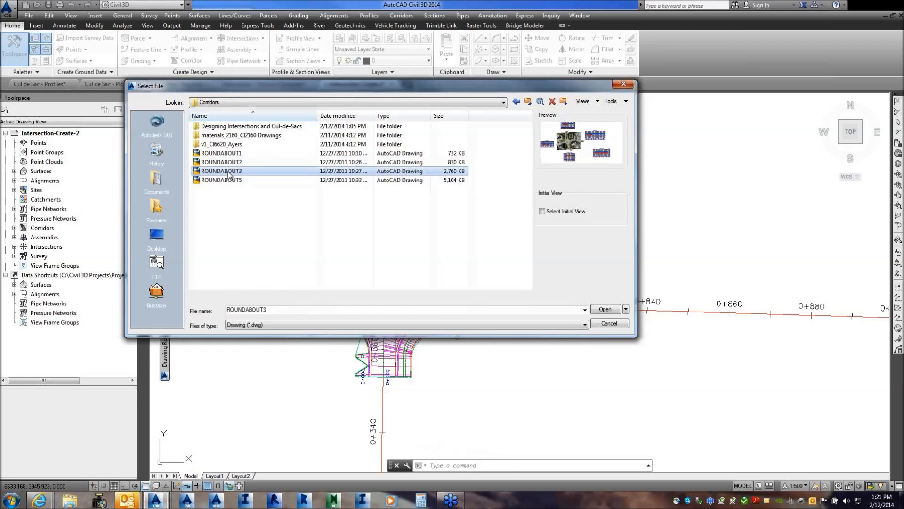
{"action": "left_click", "coordinate": [605, 309]}
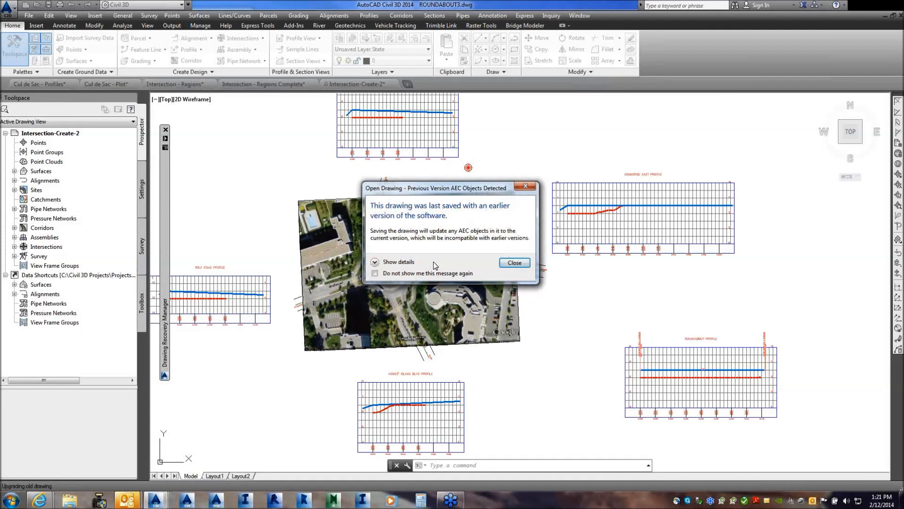
{"action": "left_click", "coordinate": [505, 264]}
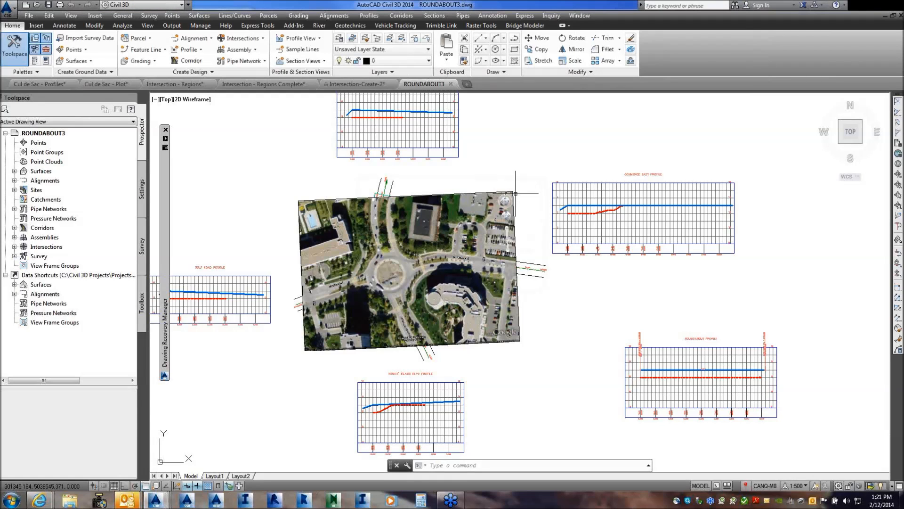
Send the aerial image to the back so it sits behind the roundabout alignments and corridor linework.
{"action": "left_click", "coordinate": [485, 193]}
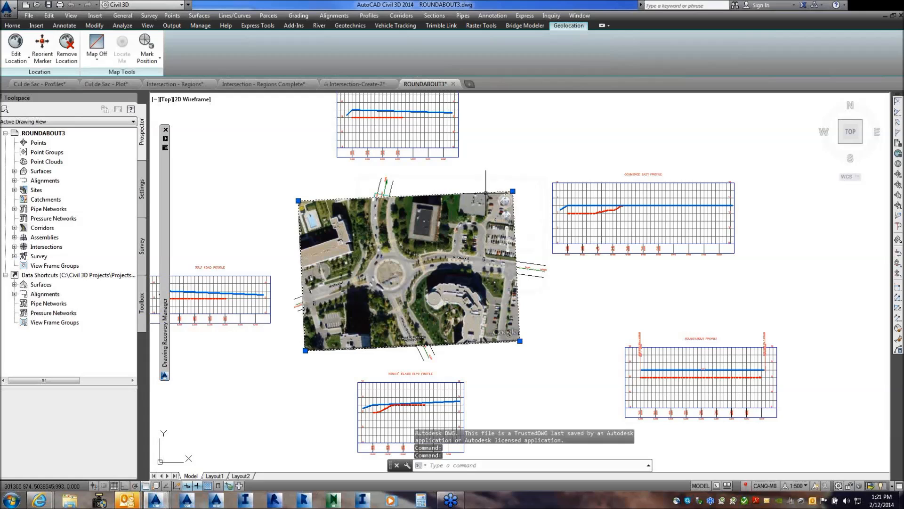
{"action": "right_click", "coordinate": [546, 135]}
{"action": "mouse_move", "coordinate": [584, 184]}
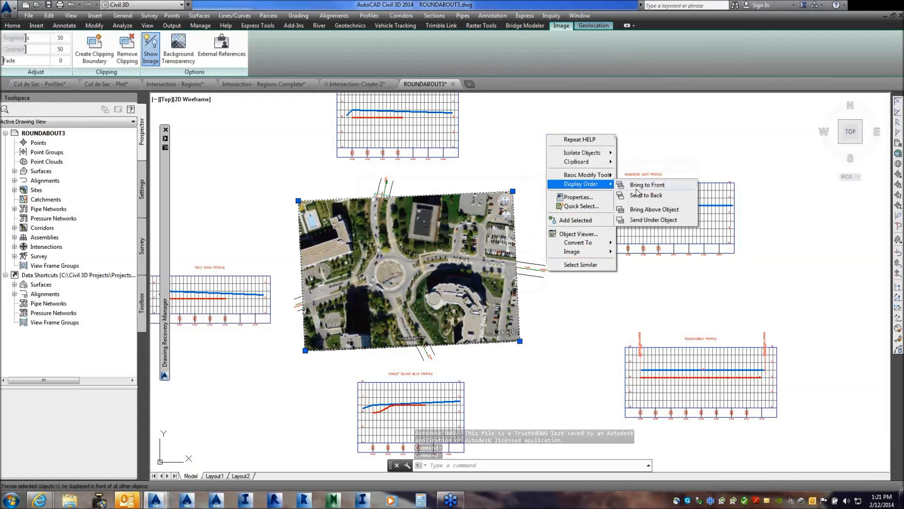
{"action": "left_click", "coordinate": [646, 195]}
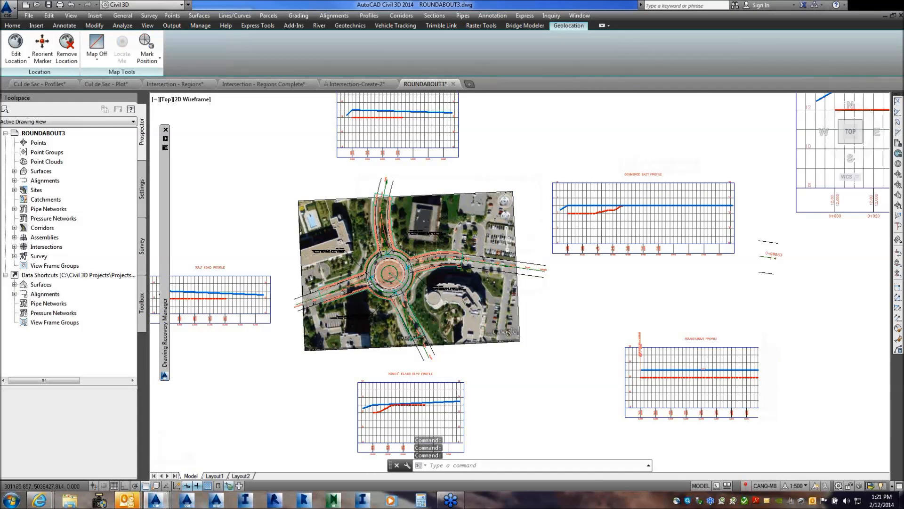
{"action": "scroll", "coordinate": [386, 257], "scroll_direction": "up", "scroll_amount": 5}
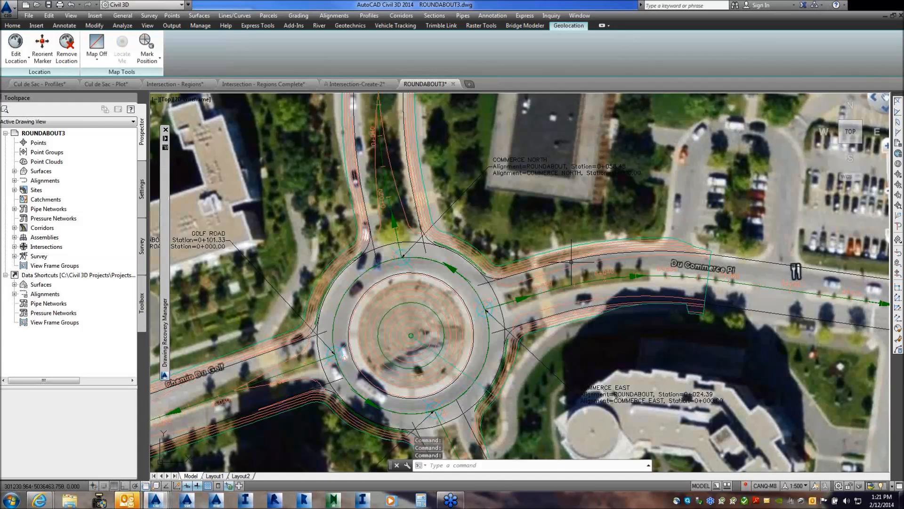
{"action": "scroll", "coordinate": [571, 261], "scroll_direction": "down", "scroll_amount": 4}
{"action": "left_click", "coordinate": [632, 174]}
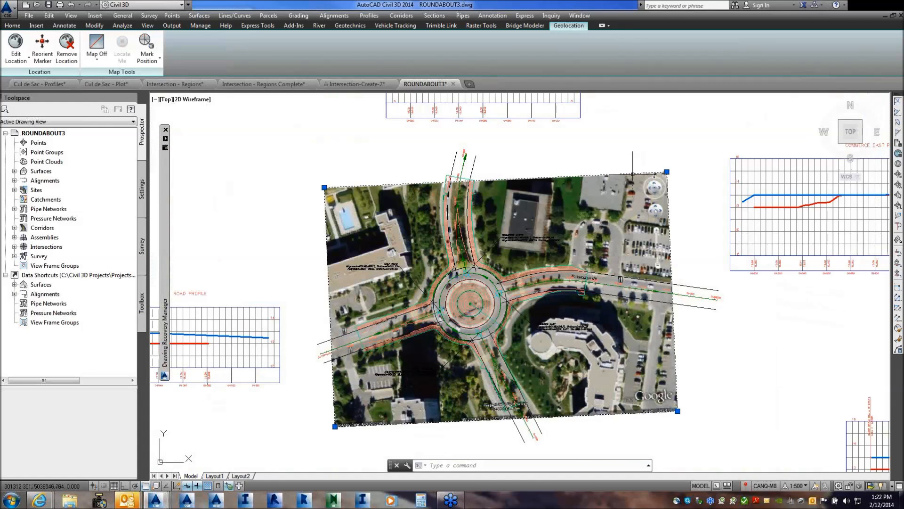
{"action": "key", "text": "Escape"}
{"action": "key", "text": "Escape"}
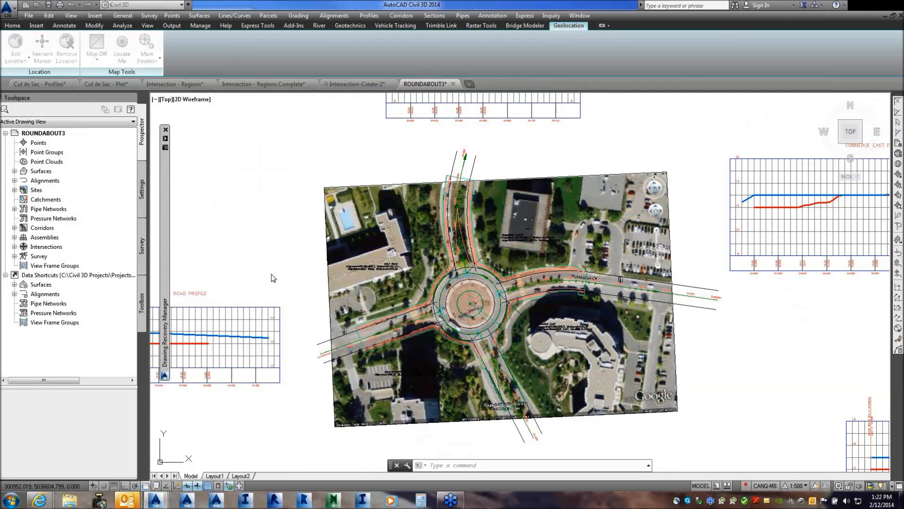
Open the ROUNDABOUT1 drawing from the Corridors folder and create an alignment by layout with the default settings.
{"action": "left_click", "coordinate": [221, 153]}
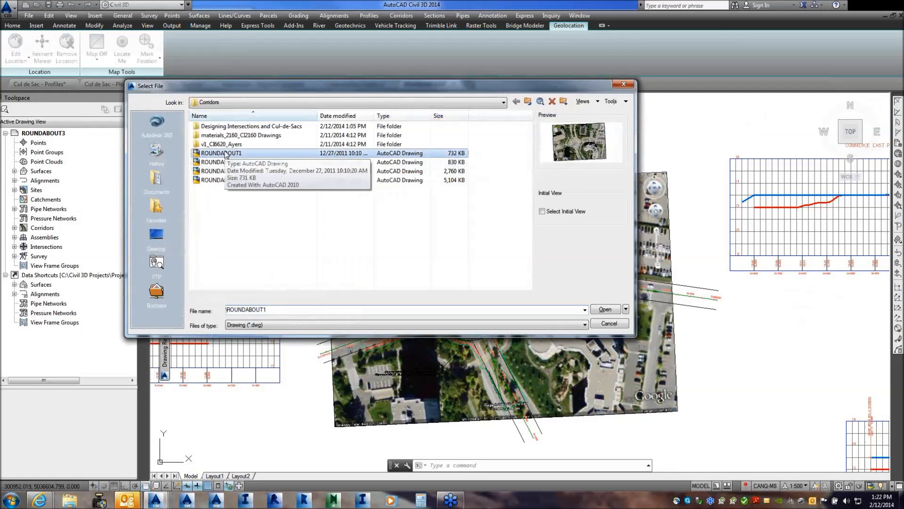
{"action": "left_click", "coordinate": [596, 313]}
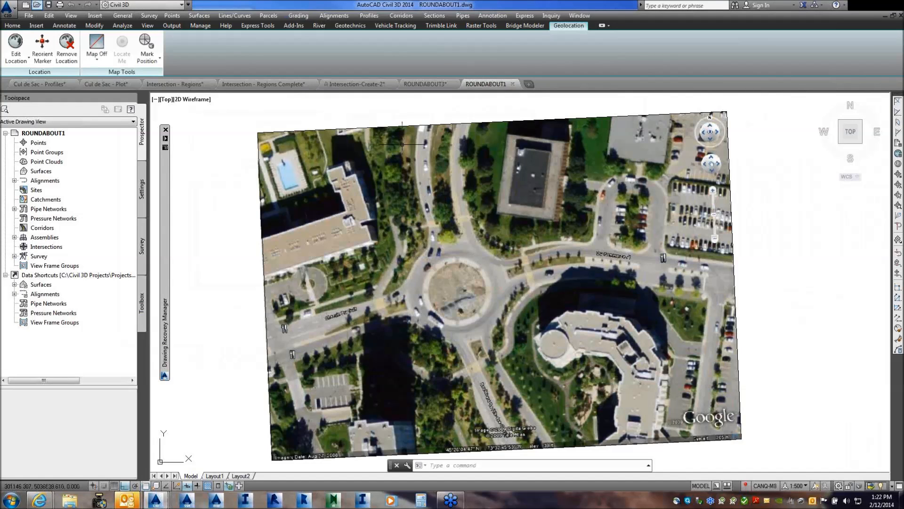
{"action": "left_click", "coordinate": [344, 17]}
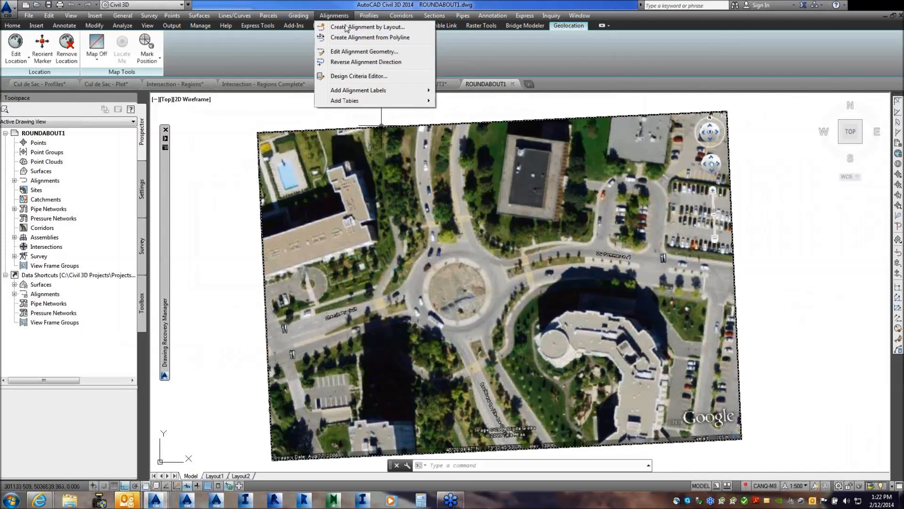
{"action": "left_click", "coordinate": [347, 28]}
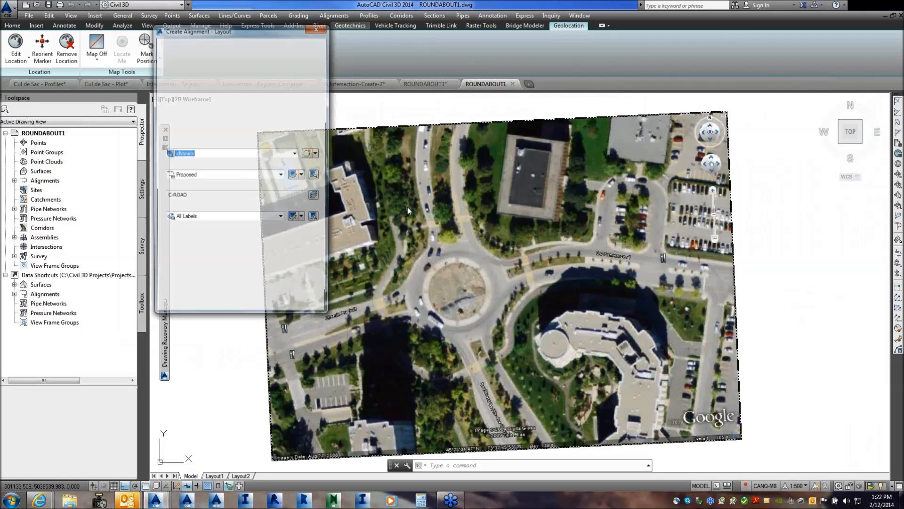
{"action": "left_click", "coordinate": [209, 308]}
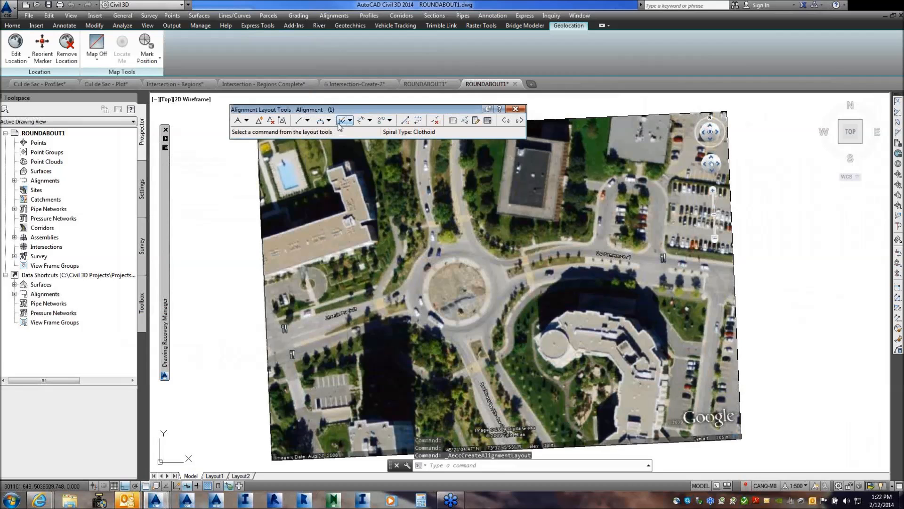
Try to add a floating curve to the new alignment using the from entity, through point, direction at point method.
{"action": "left_click", "coordinate": [329, 120]}
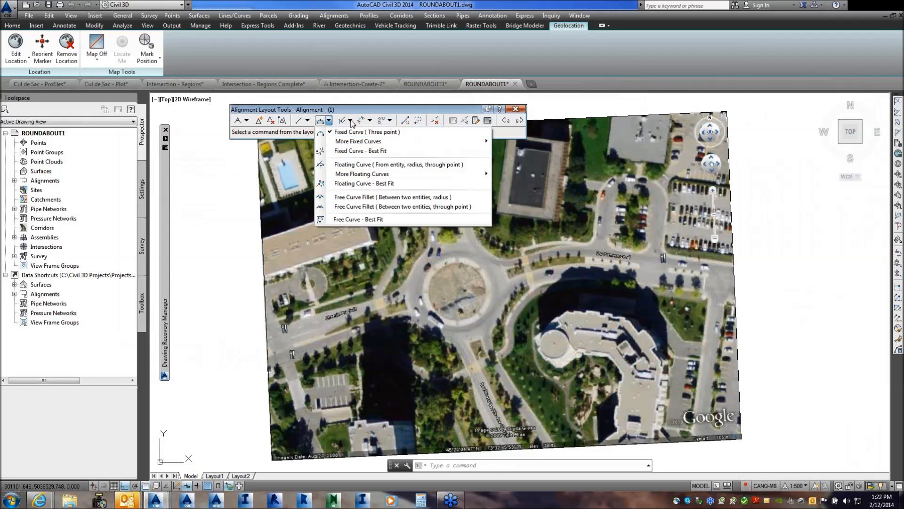
{"action": "left_click", "coordinate": [350, 121]}
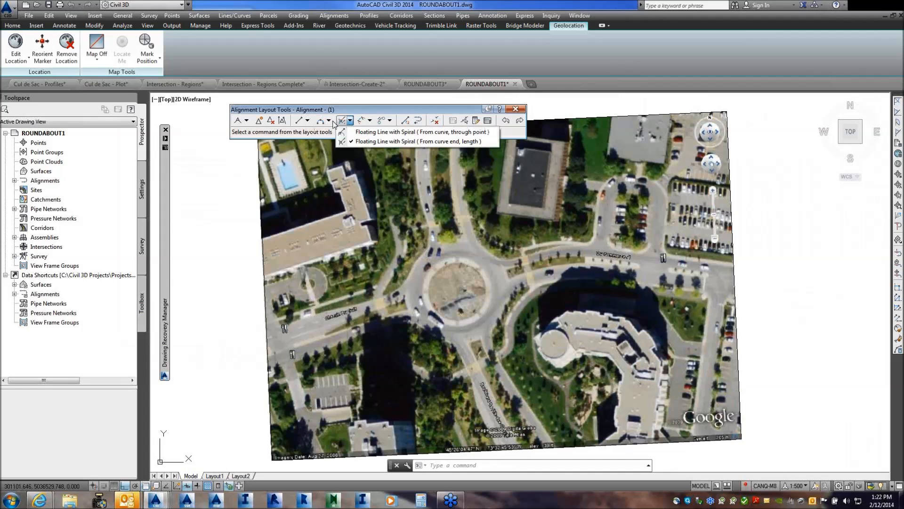
{"action": "left_click", "coordinate": [329, 122]}
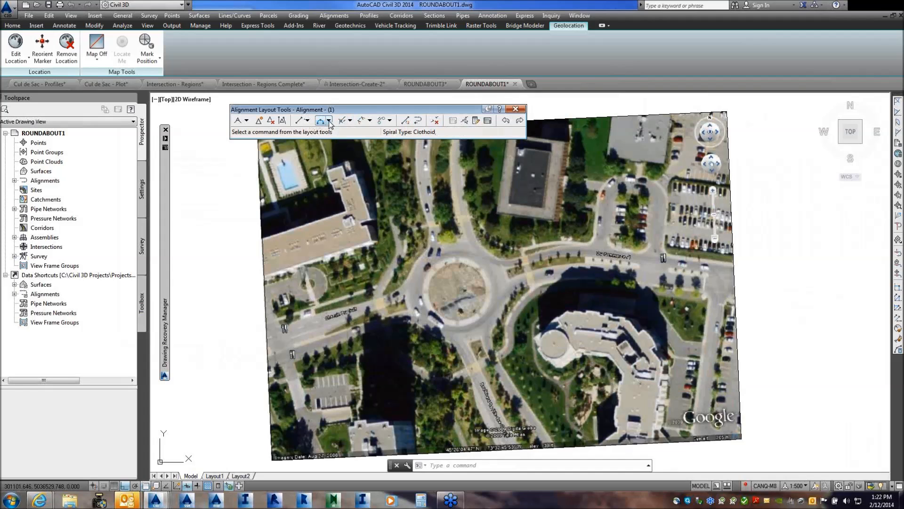
{"action": "left_click", "coordinate": [329, 122]}
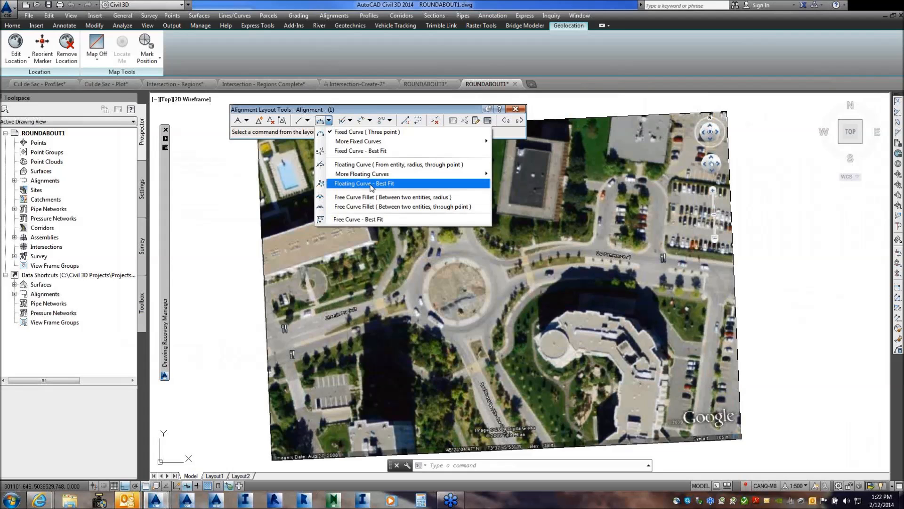
{"action": "mouse_move", "coordinate": [389, 177]}
{"action": "mouse_move", "coordinate": [439, 176]}
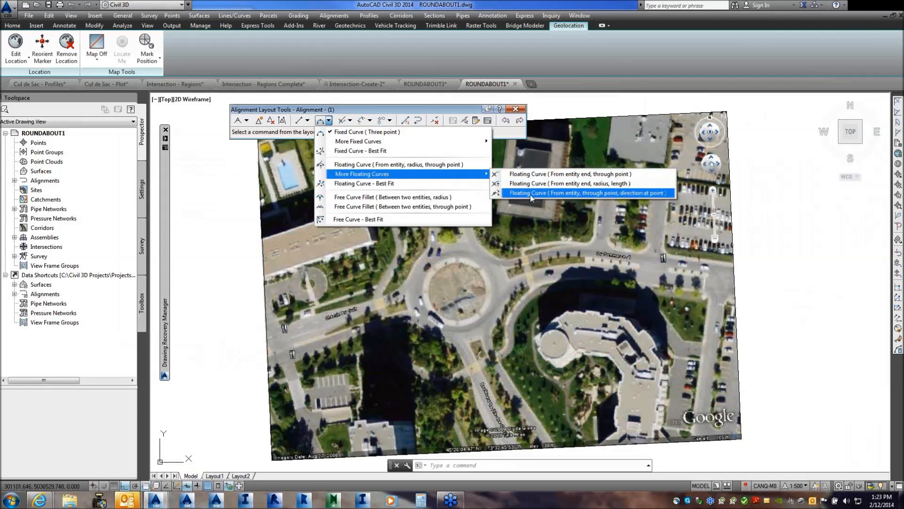
{"action": "left_click", "coordinate": [531, 194]}
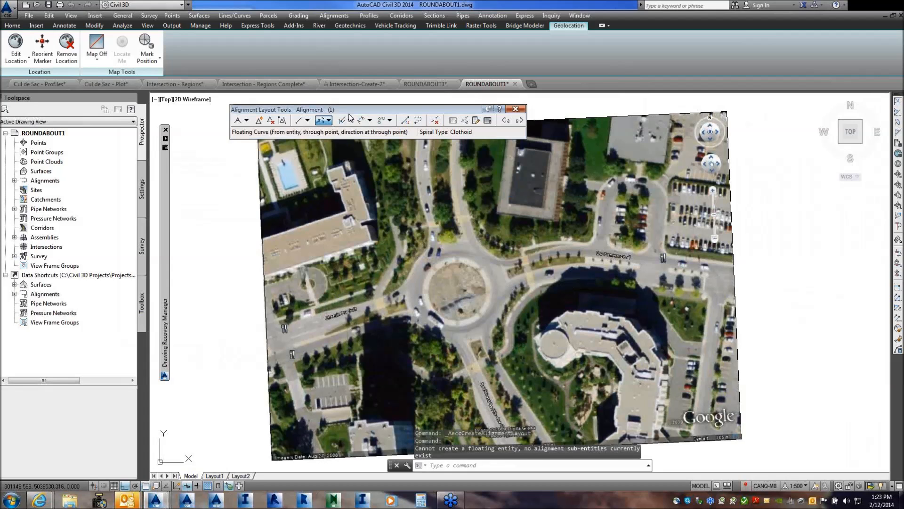
{"action": "left_click", "coordinate": [319, 121]}
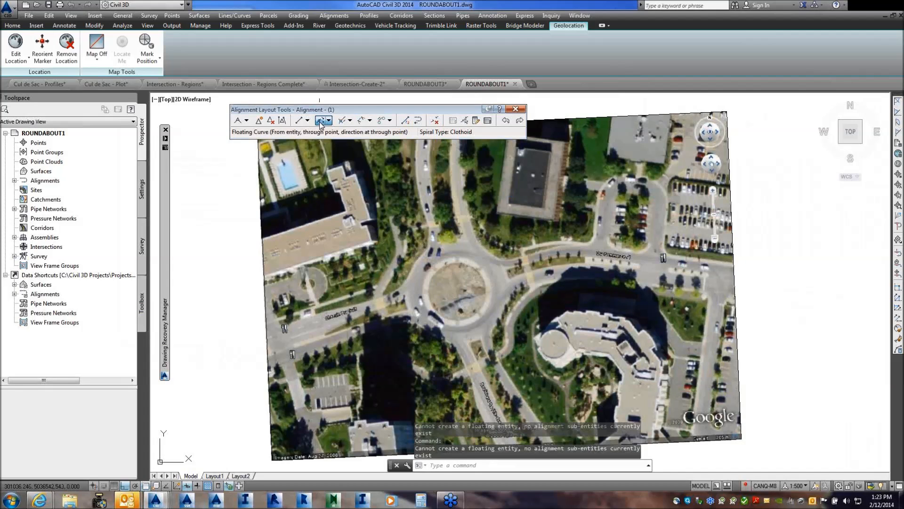
{"action": "left_click", "coordinate": [351, 120]}
{"action": "left_click", "coordinate": [370, 121]}
{"action": "left_click", "coordinate": [370, 121]}
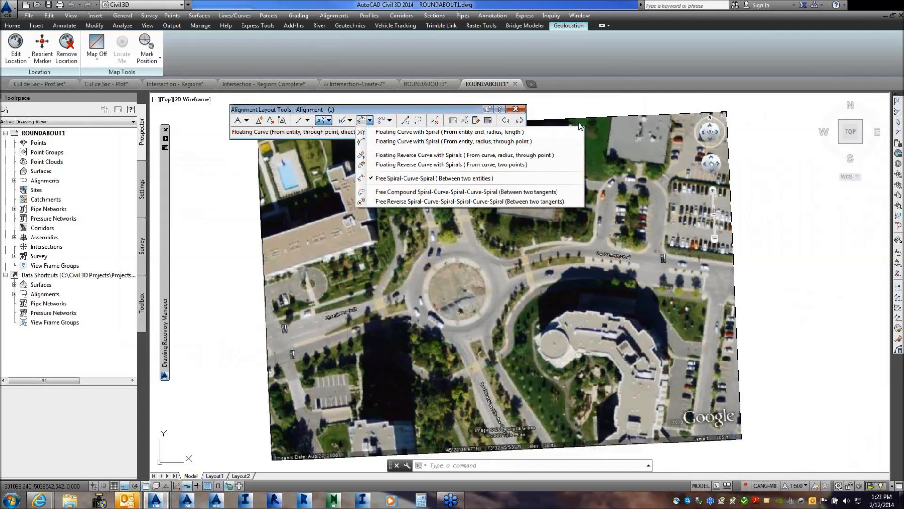
{"action": "left_click", "coordinate": [485, 223]}
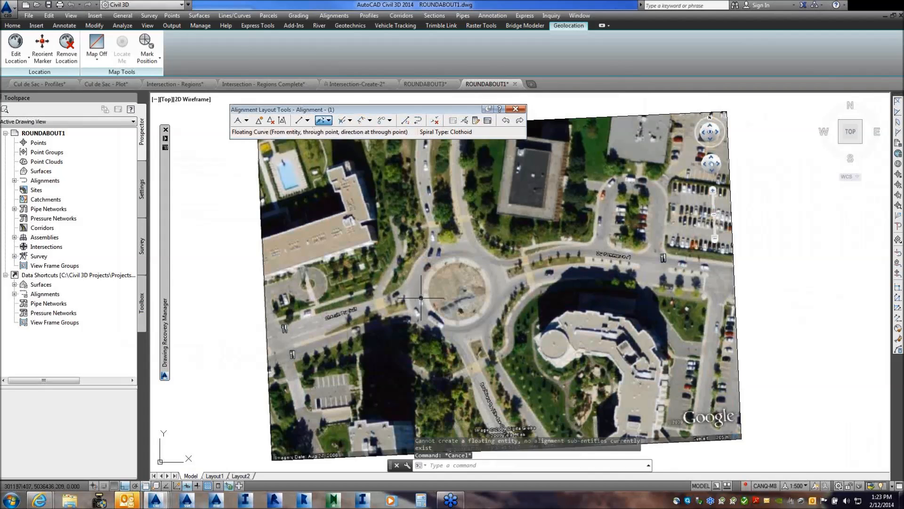
Switch to the ROUNDABOUT3 drawing and open the circular ROUNDABOUT alignment for geometry editing.
{"action": "left_click", "coordinate": [425, 83]}
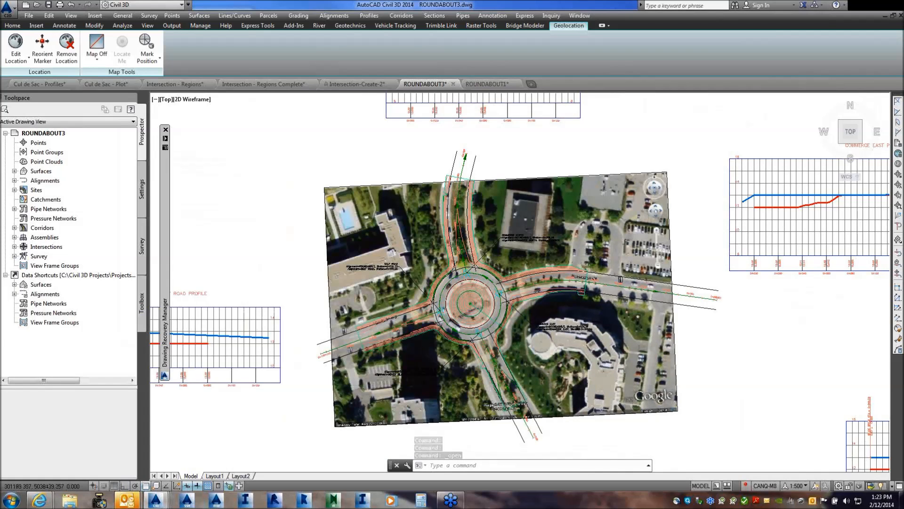
{"action": "scroll", "coordinate": [437, 301], "scroll_direction": "up", "scroll_amount": 5}
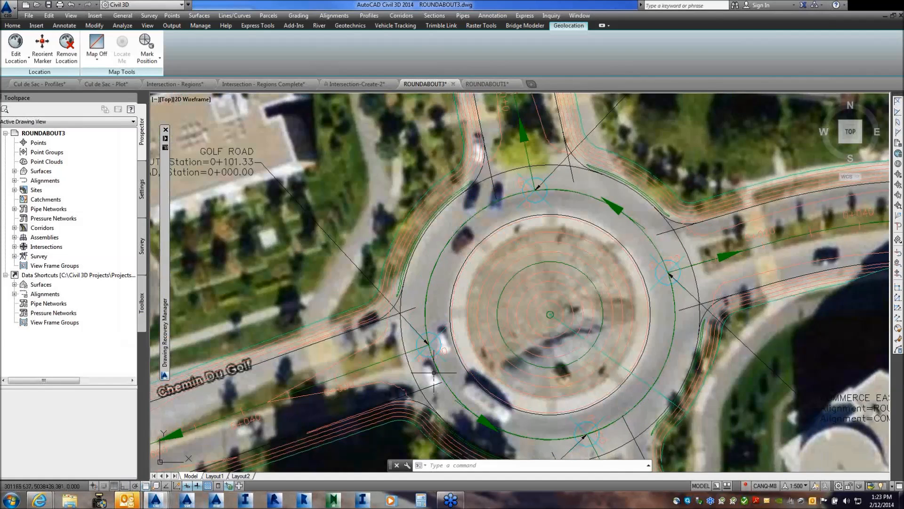
{"action": "left_click", "coordinate": [440, 376]}
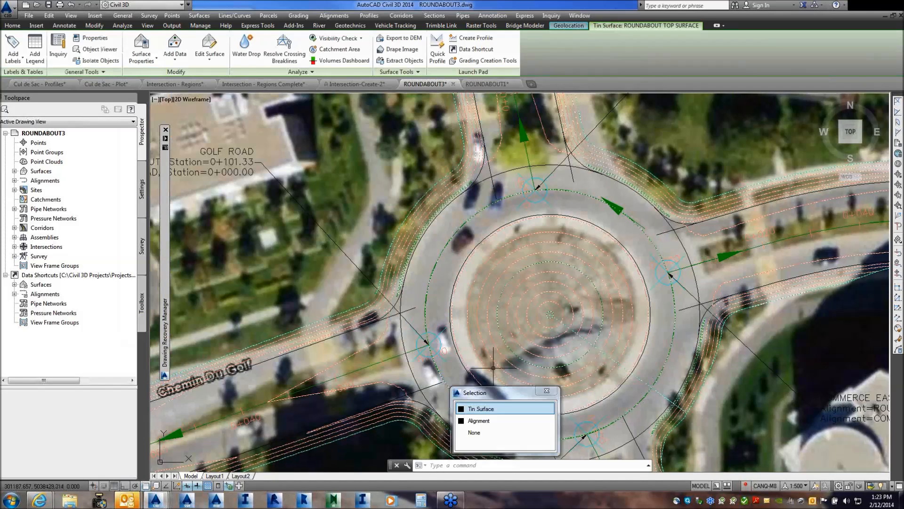
{"action": "right_click", "coordinate": [522, 282]}
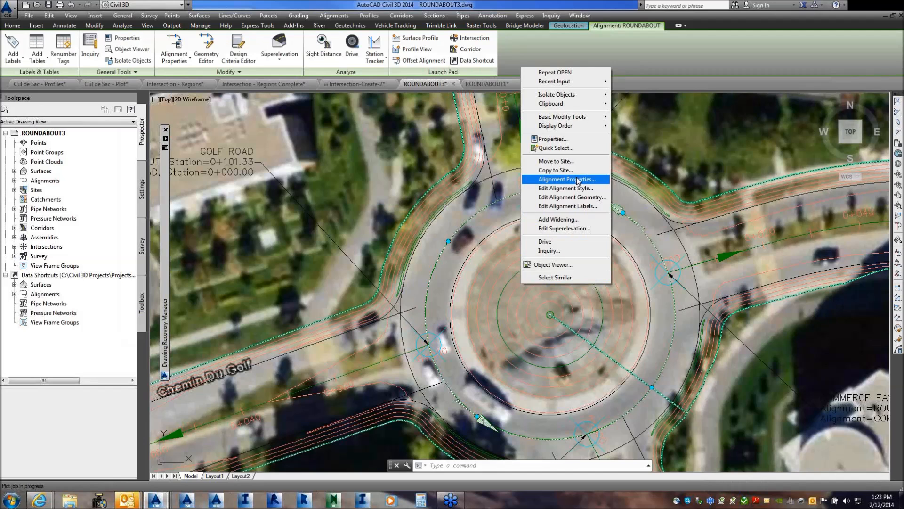
{"action": "left_click", "coordinate": [584, 201]}
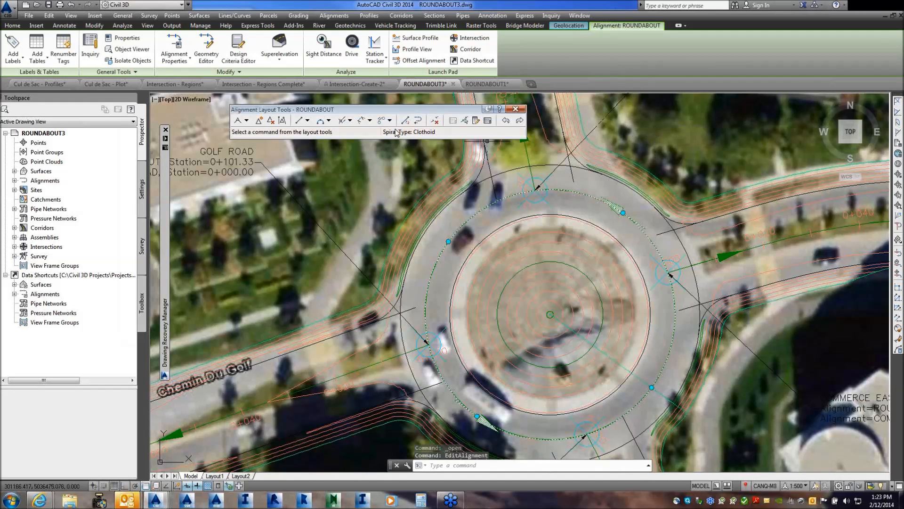
Examine the layout parameters of the curve subentity on the west side of the ROUNDABOUT alignment.
{"action": "left_click", "coordinate": [476, 121]}
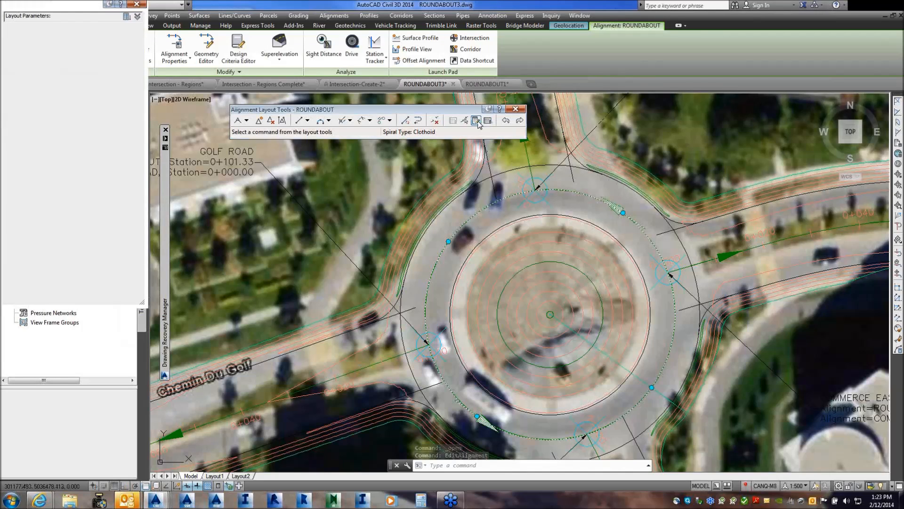
{"action": "left_click", "coordinate": [464, 120]}
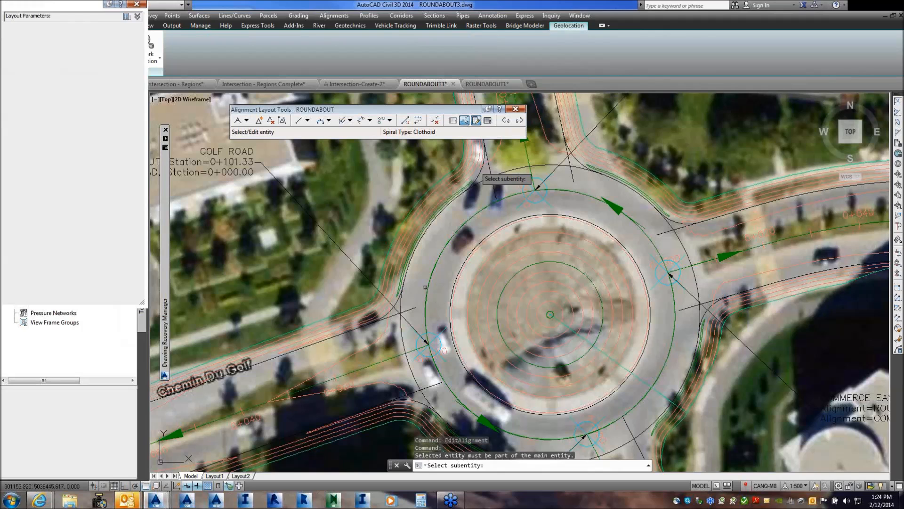
{"action": "left_click", "coordinate": [427, 287]}
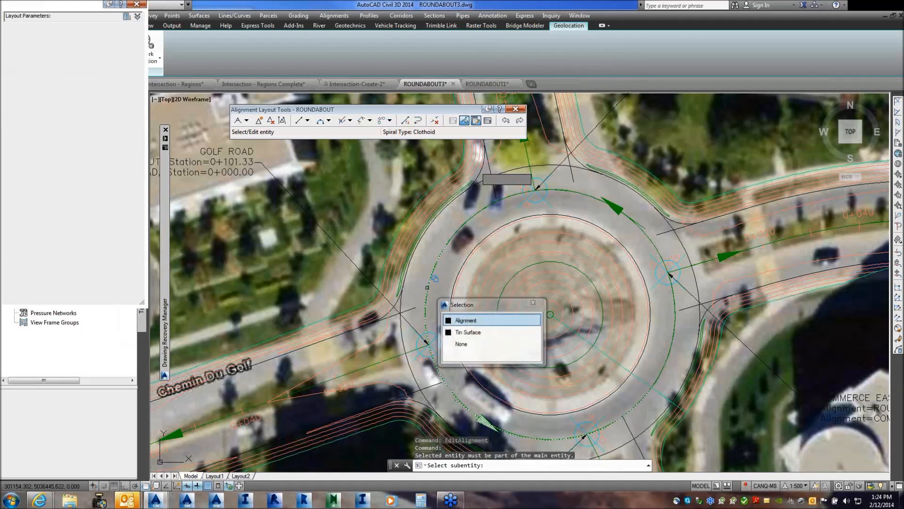
{"action": "left_click", "coordinate": [466, 320]}
{"action": "mouse_move", "coordinate": [478, 277]}
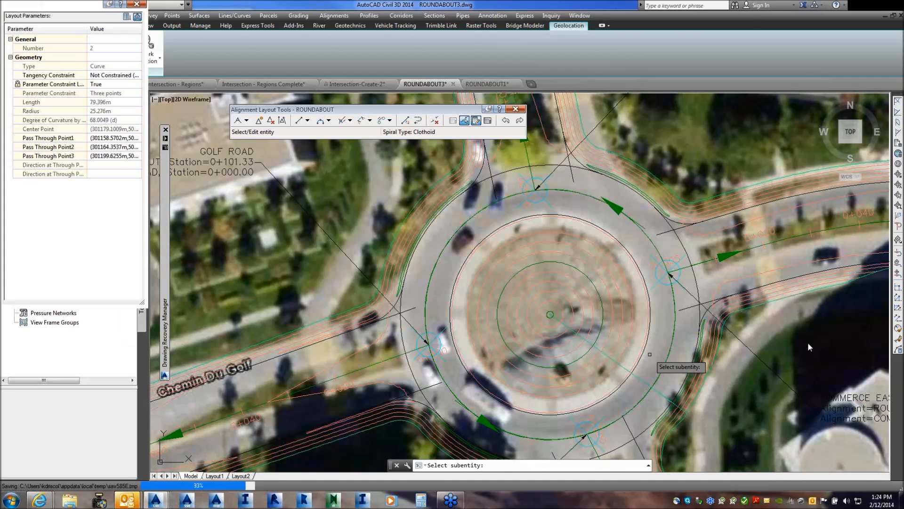
{"action": "key", "text": "Escape"}
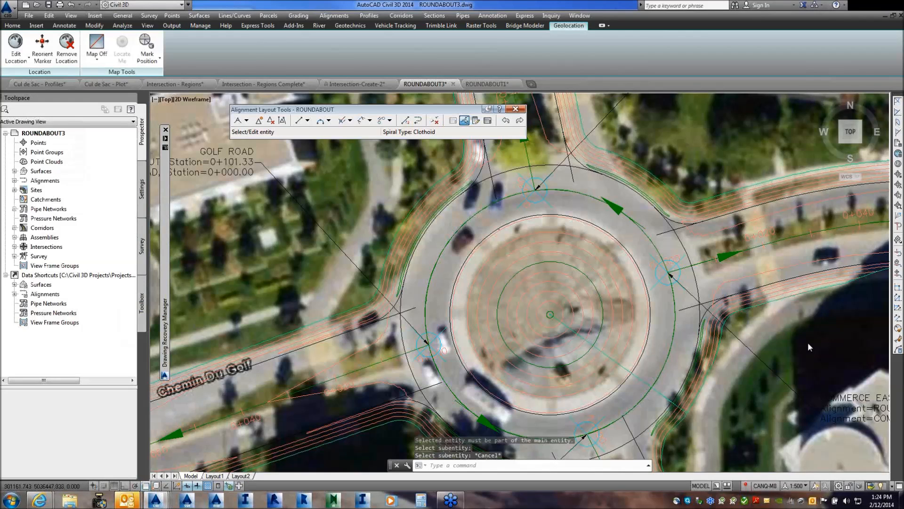
Inspect the GOLF ROAD alignment where it meets the roundabout, and close the alignment layout tools.
{"action": "scroll", "coordinate": [520, 260], "scroll_direction": "down", "scroll_amount": 4}
{"action": "middle_click_drag", "start_coordinate": [512, 270], "coordinate": [539, 252]}
{"action": "left_click", "coordinate": [511, 280]}
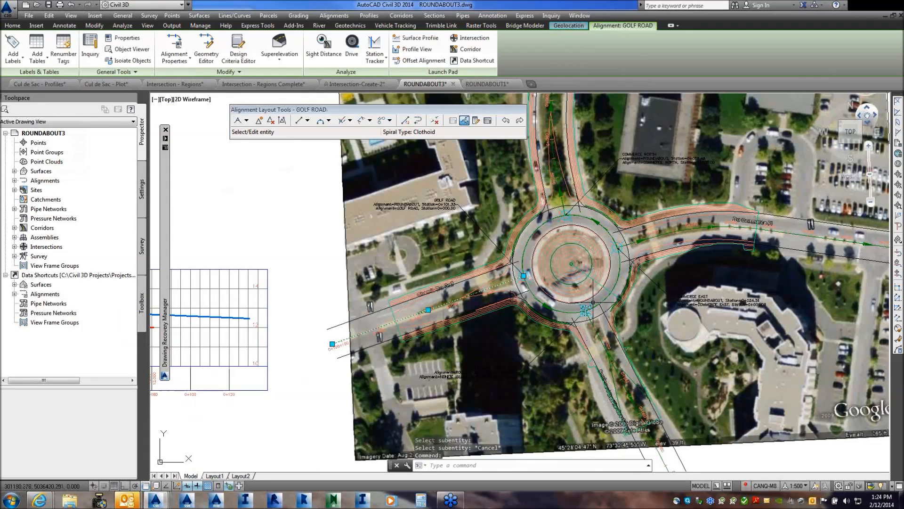
{"action": "middle_click_drag", "start_coordinate": [593, 303], "coordinate": [420, 338]}
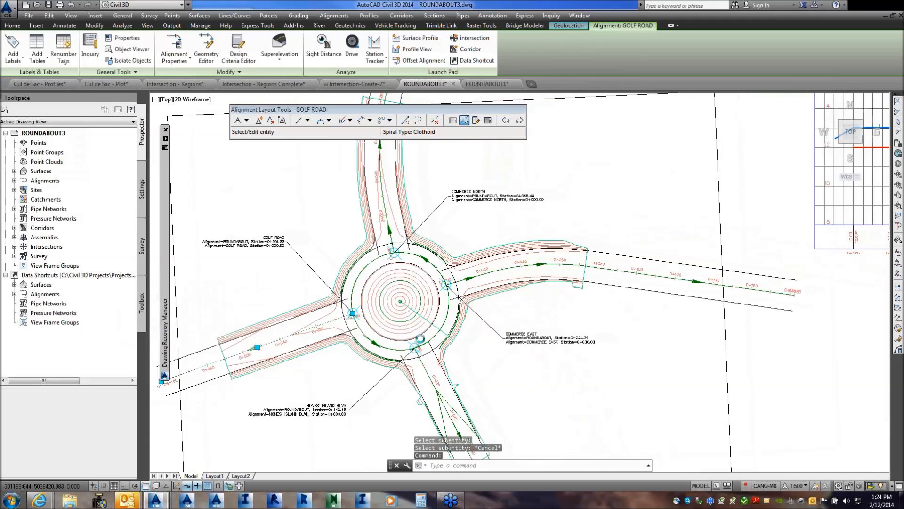
{"action": "key", "text": "Escape"}
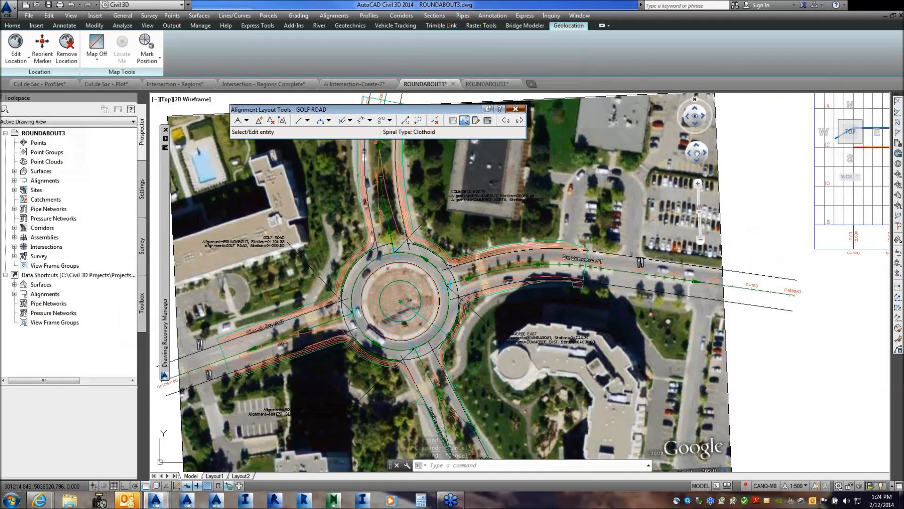
{"action": "key", "text": "Escape"}
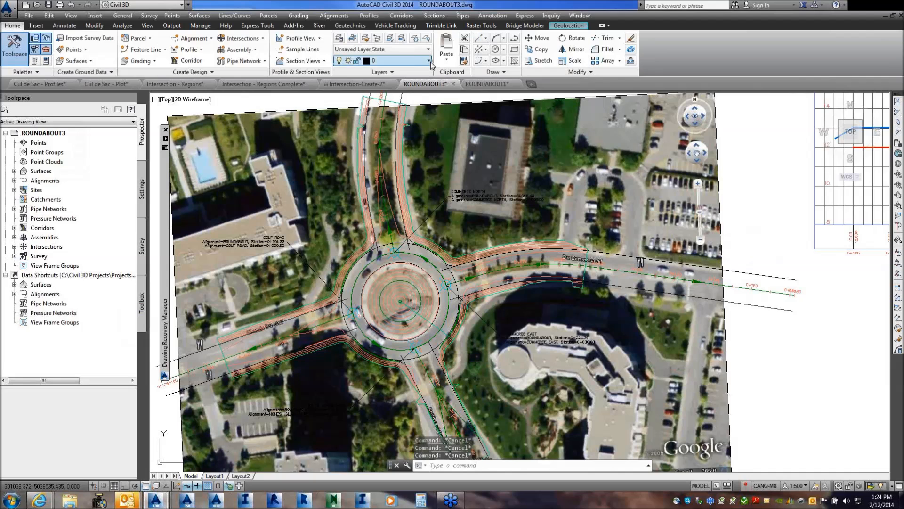
Look through the ROUNDABOUT3 layer list for the C-ROAD layers, and close the list without changing any layer.
{"action": "left_click", "coordinate": [428, 61]}
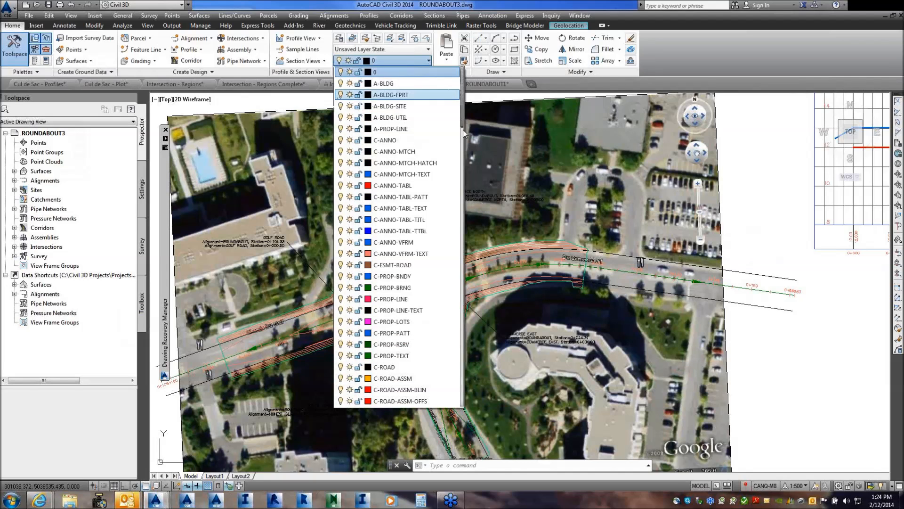
{"action": "scroll", "coordinate": [462, 141], "scroll_direction": "down", "scroll_amount": 6}
{"action": "scroll", "coordinate": [462, 195], "scroll_direction": "down", "scroll_amount": 7}
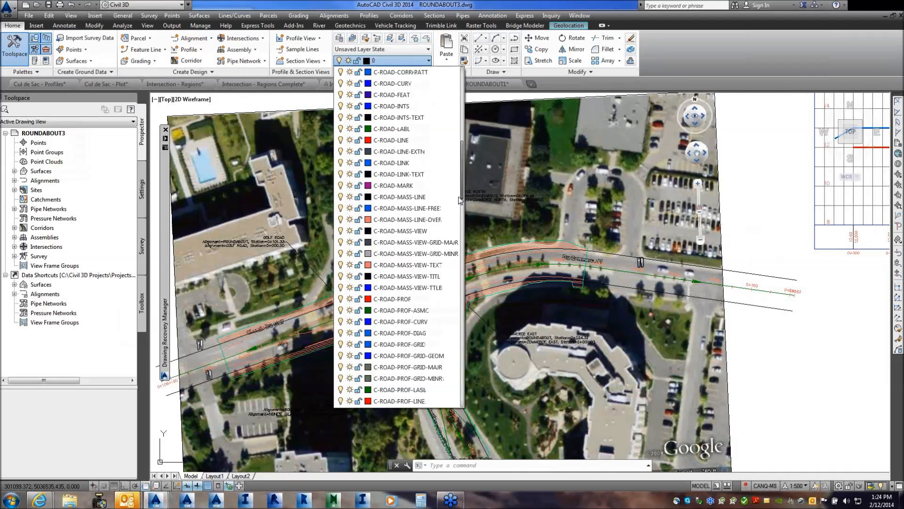
{"action": "left_click_drag", "start_coordinate": [460, 200], "coordinate": [462, 182]}
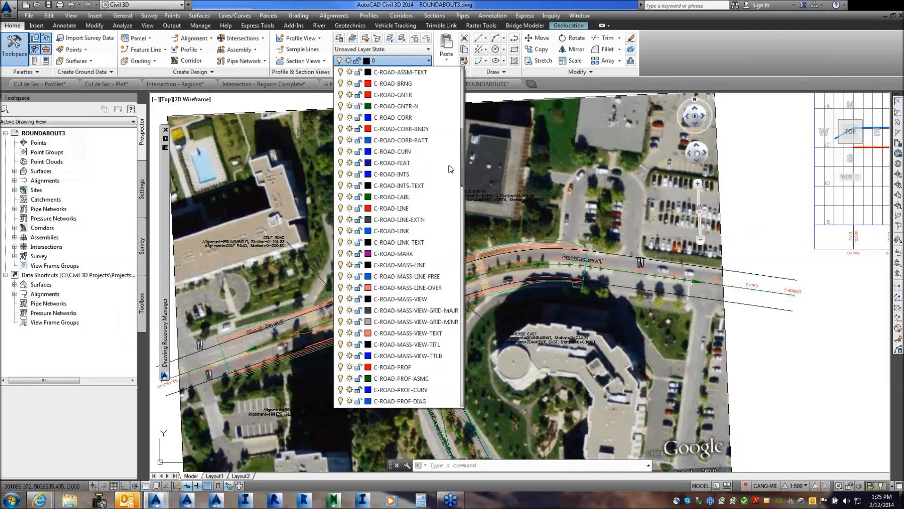
{"action": "left_click", "coordinate": [263, 104]}
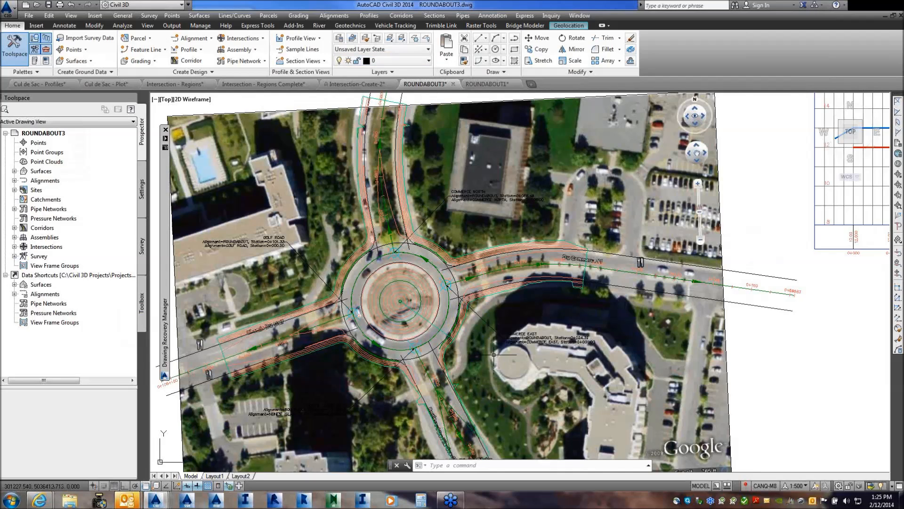
{"action": "key", "text": "Escape"}
{"action": "key", "text": "Escape"}
{"action": "key", "text": "Escape"}
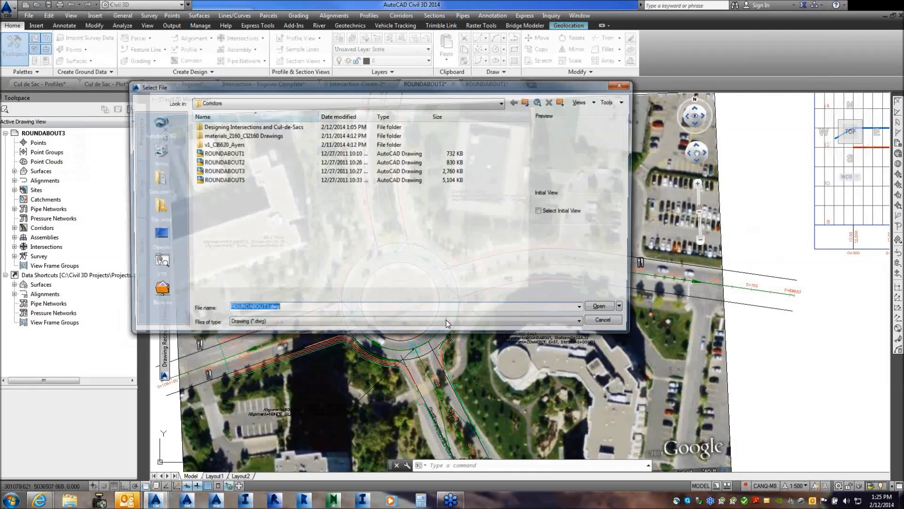
Open the ROUNDABOUT5 drawing from the Corridors folder and dismiss the earlier-version notice.
{"action": "left_click", "coordinate": [281, 179]}
{"action": "left_click", "coordinate": [605, 310]}
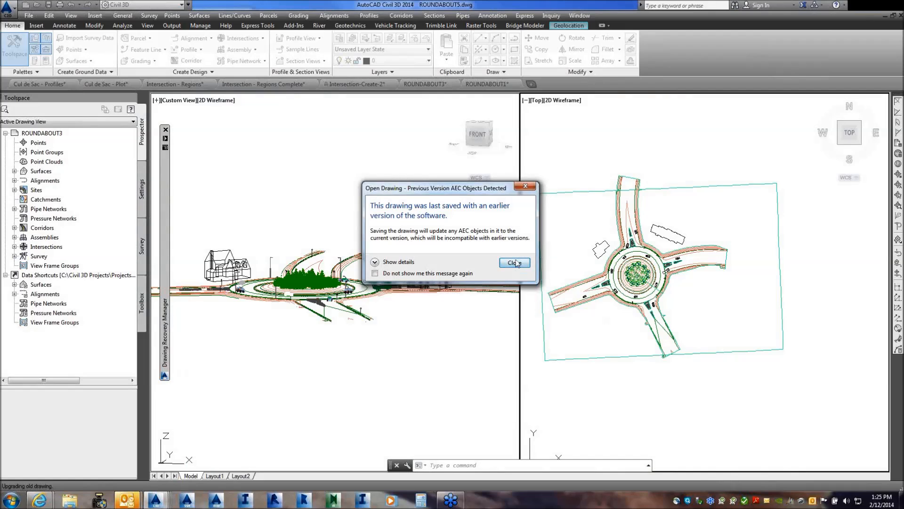
{"action": "left_click", "coordinate": [518, 263]}
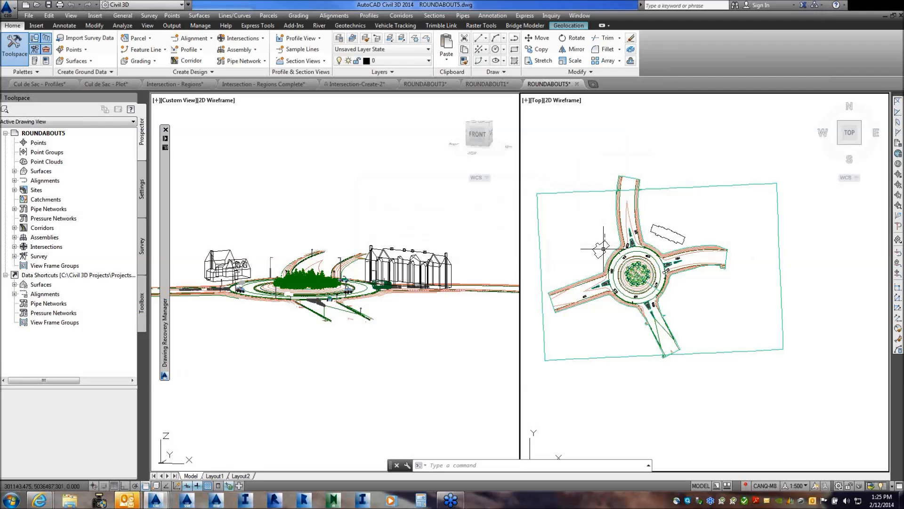
Thaw the C-ROAD-CORR layer so the roundabout corridor is displayed.
{"action": "left_click", "coordinate": [429, 62]}
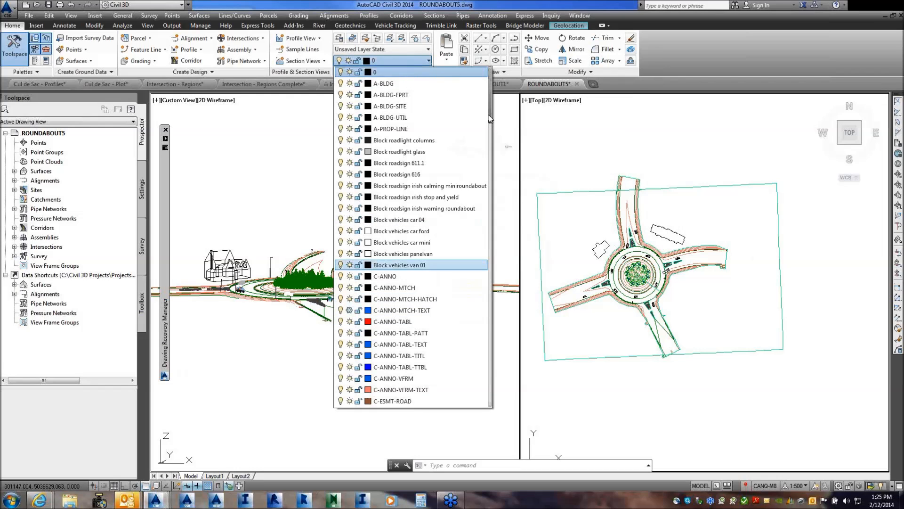
{"action": "left_click_drag", "start_coordinate": [492, 128], "coordinate": [491, 173]}
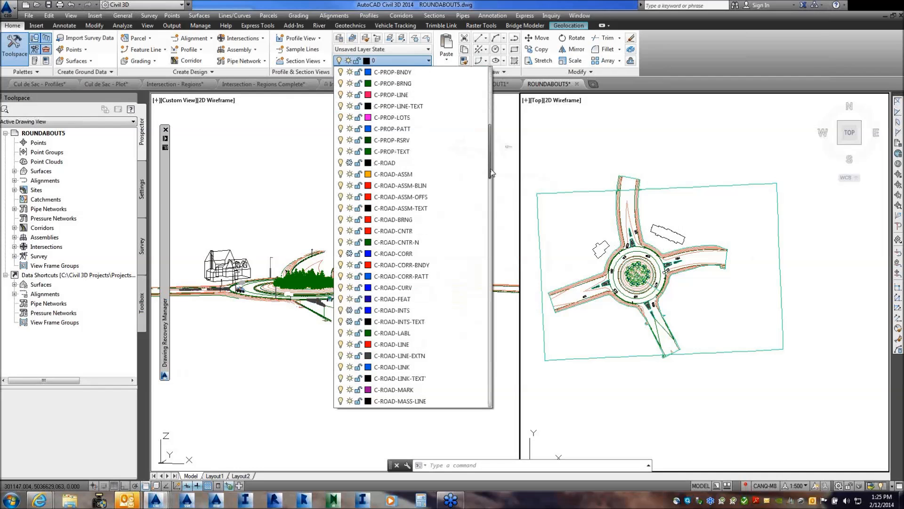
{"action": "left_click", "coordinate": [350, 254]}
{"action": "left_click", "coordinate": [349, 254]}
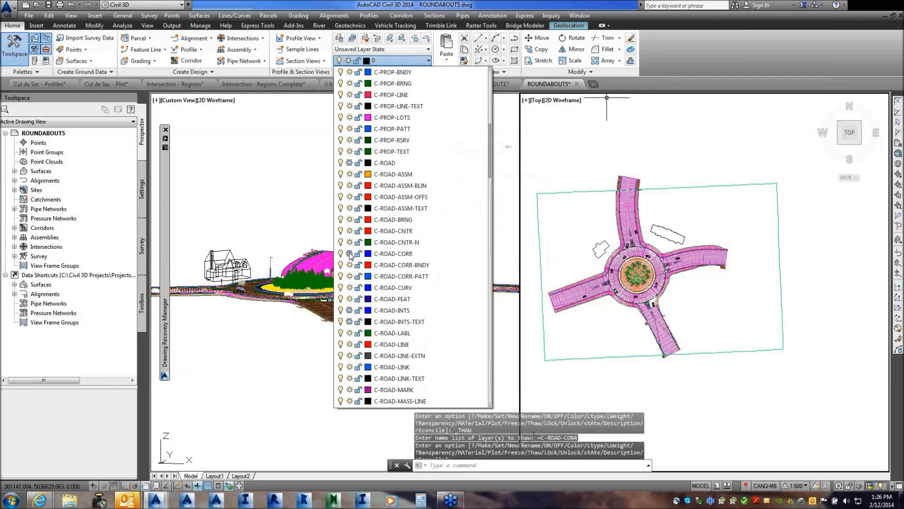
{"action": "left_click", "coordinate": [665, 266]}
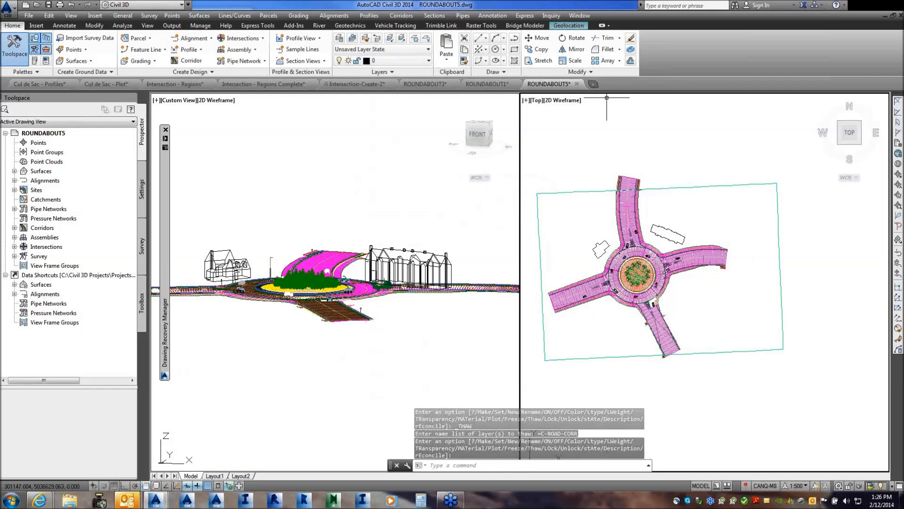
Open the ROUNDABOUT corridor in the Object Viewer and orbit it to an oblique 3D view.
{"action": "left_click", "coordinate": [696, 255]}
{"action": "right_click", "coordinate": [574, 279]}
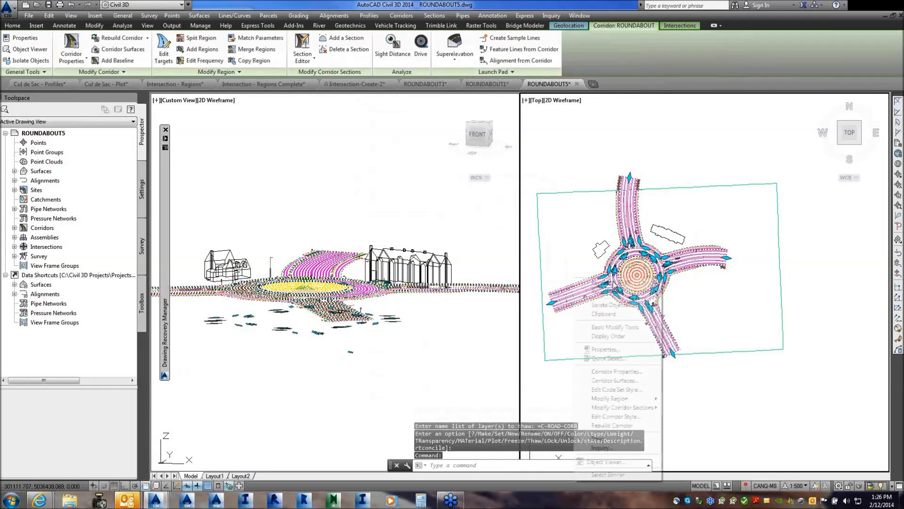
{"action": "left_click", "coordinate": [610, 462]}
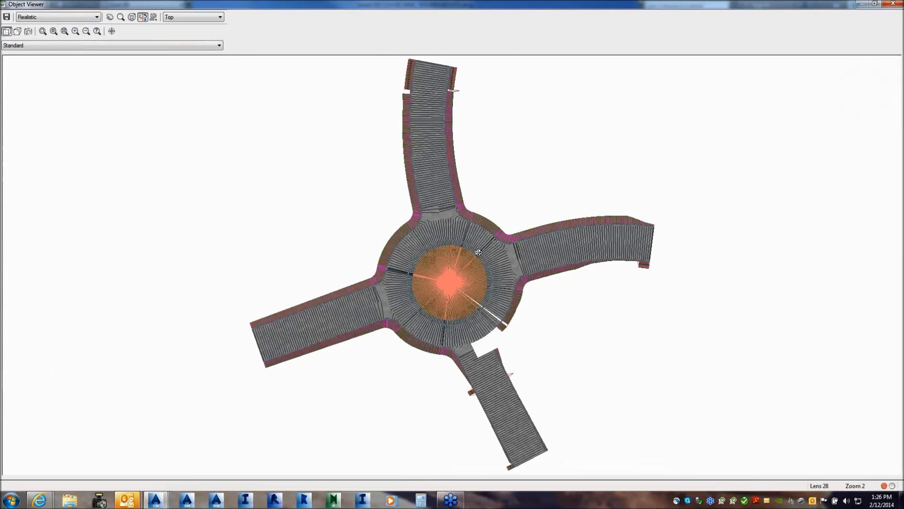
{"action": "left_click_drag", "start_coordinate": [479, 196], "coordinate": [480, 182]}
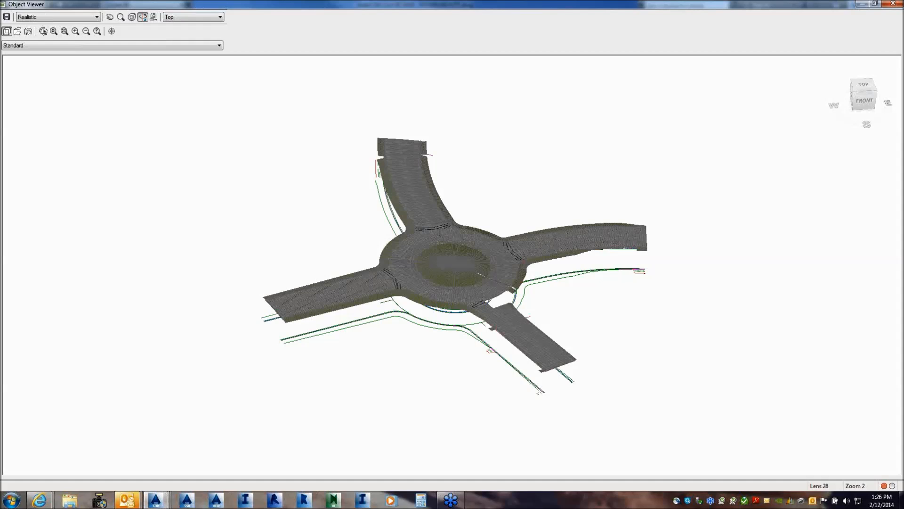
Examine the corridor model up close around the central island and western approach, and close the Object Viewer.
{"action": "left_click", "coordinate": [43, 32]}
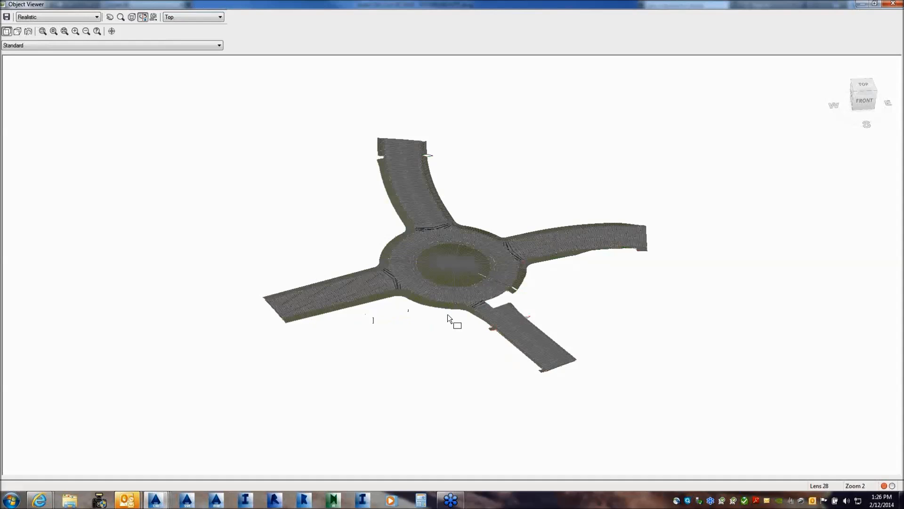
{"action": "left_click_drag", "start_coordinate": [448, 314], "coordinate": [366, 313]}
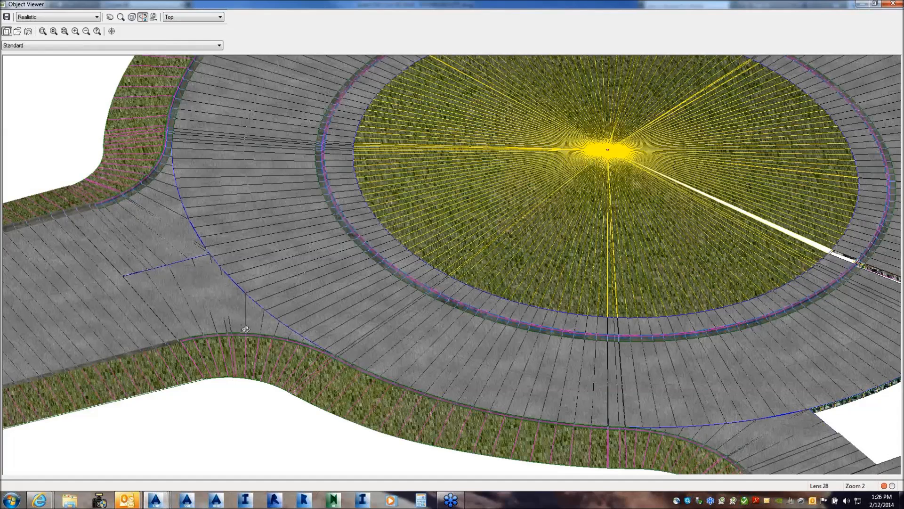
{"action": "left_click_drag", "start_coordinate": [246, 329], "coordinate": [222, 324]}
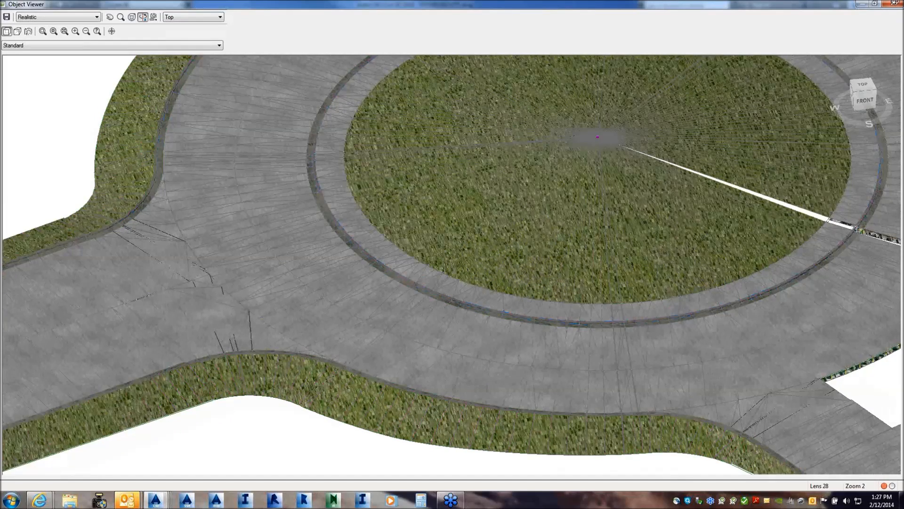
{"action": "right_click", "coordinate": [304, 255]}
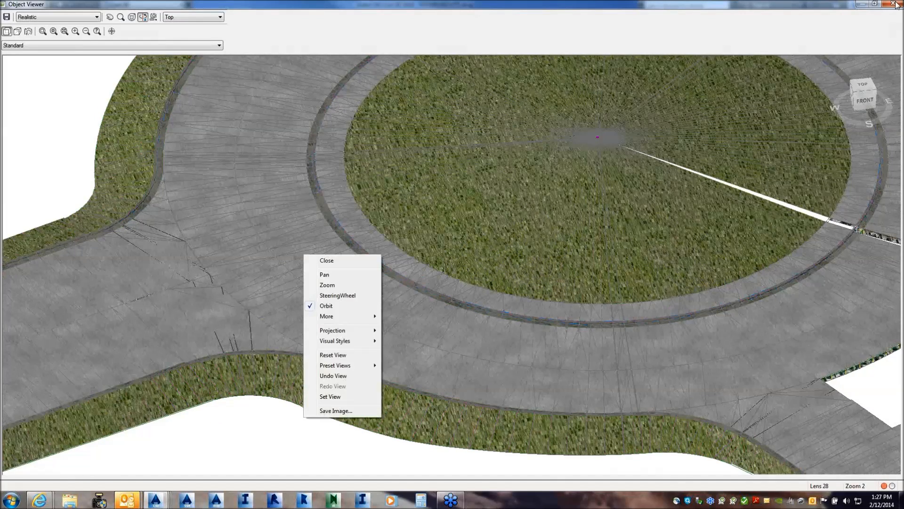
{"action": "left_click", "coordinate": [326, 260]}
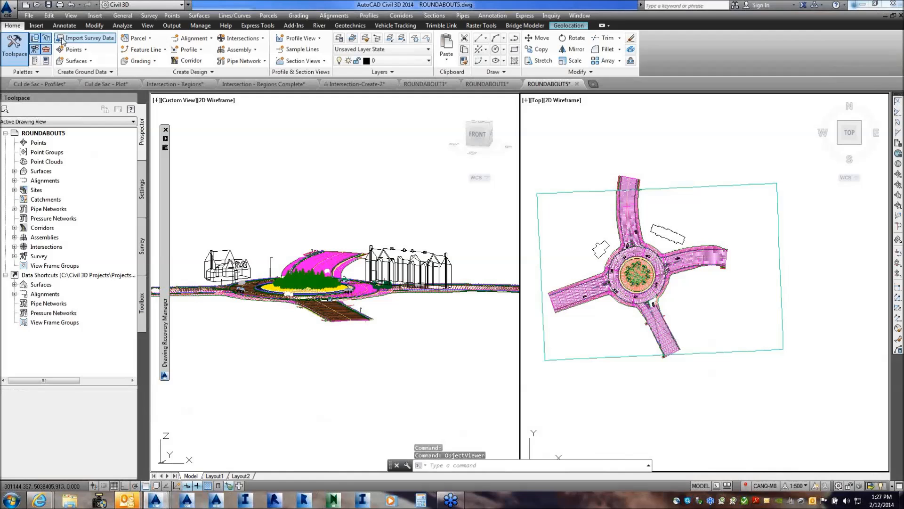
Browse for a drawing to open, from the Desktop's Autodesk Vehicle Tracking folder through its demo dataset to AVT Dataset.
{"action": "key", "text": "ctrl+o"}
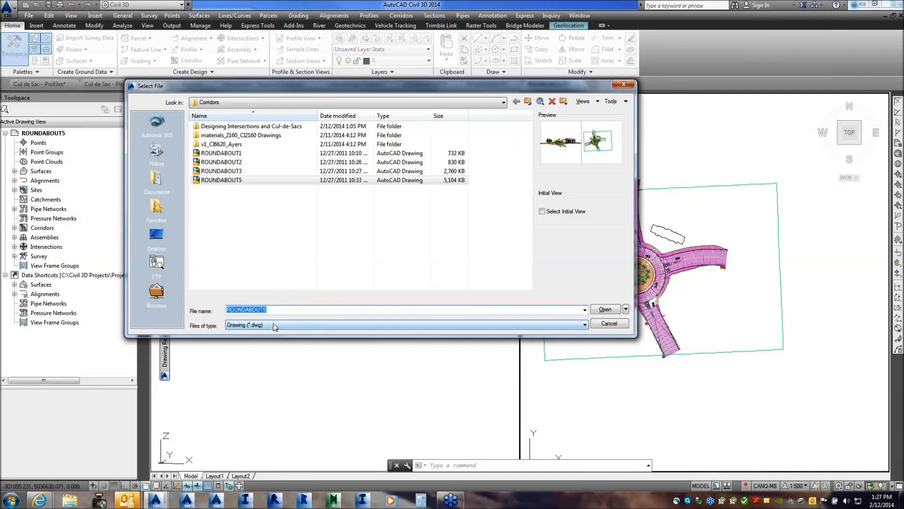
{"action": "left_click", "coordinate": [156, 236]}
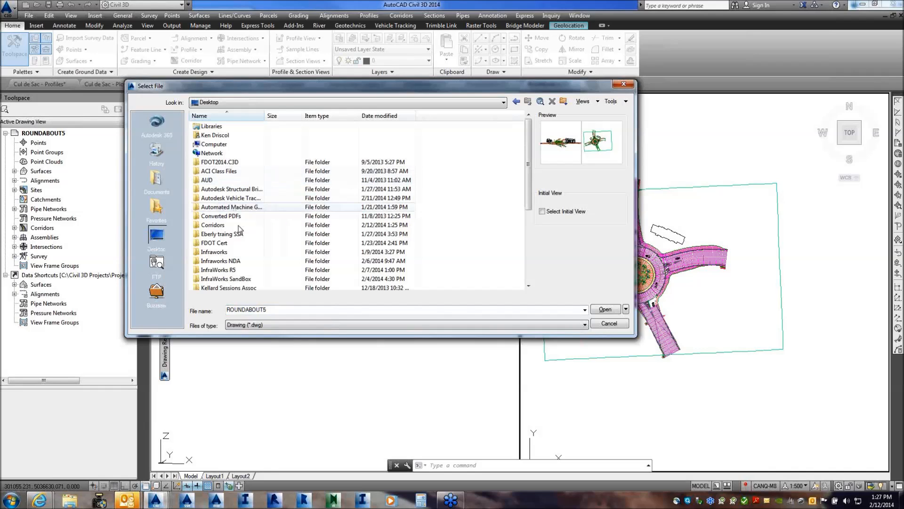
{"action": "left_click", "coordinate": [226, 199]}
{"action": "double_click", "coordinate": [226, 199]}
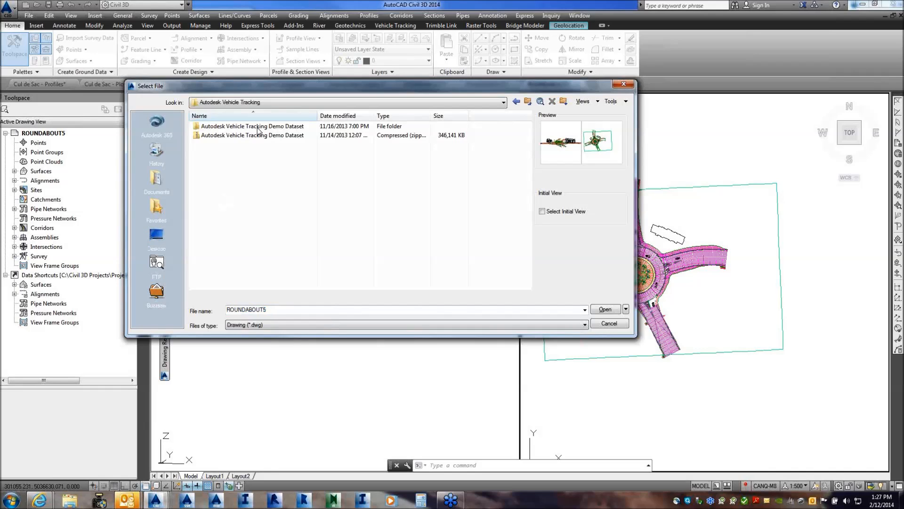
{"action": "double_click", "coordinate": [240, 126]}
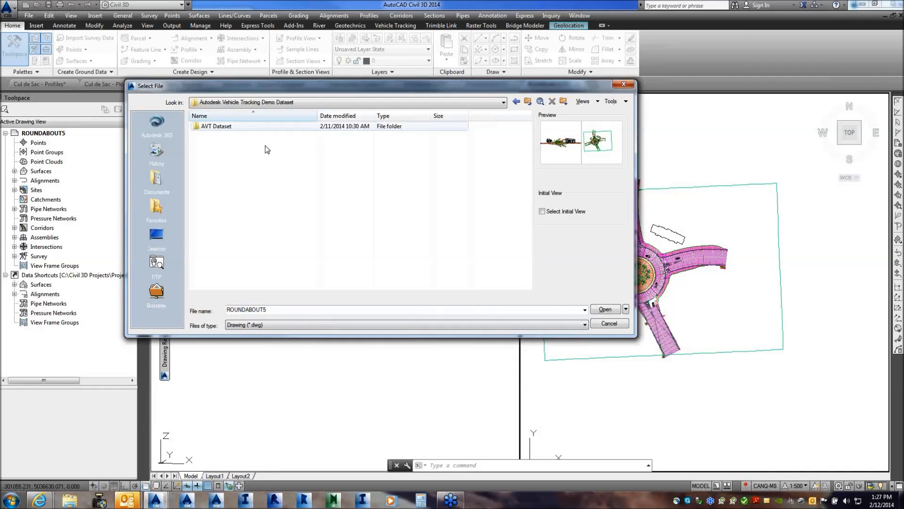
{"action": "double_click", "coordinate": [228, 126]}
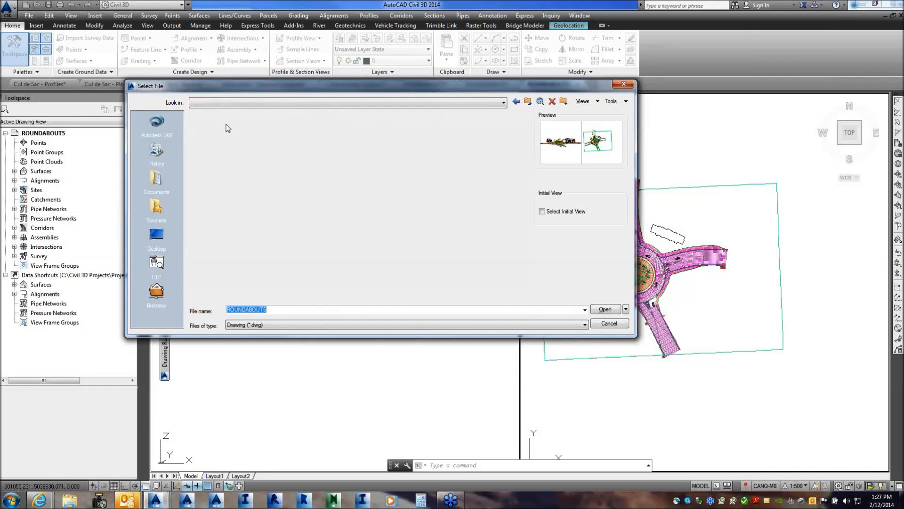
Preview the drawings in the AVT Dataset folder and open Drawing_04.
{"action": "left_click", "coordinate": [216, 155]}
{"action": "left_click", "coordinate": [218, 162]}
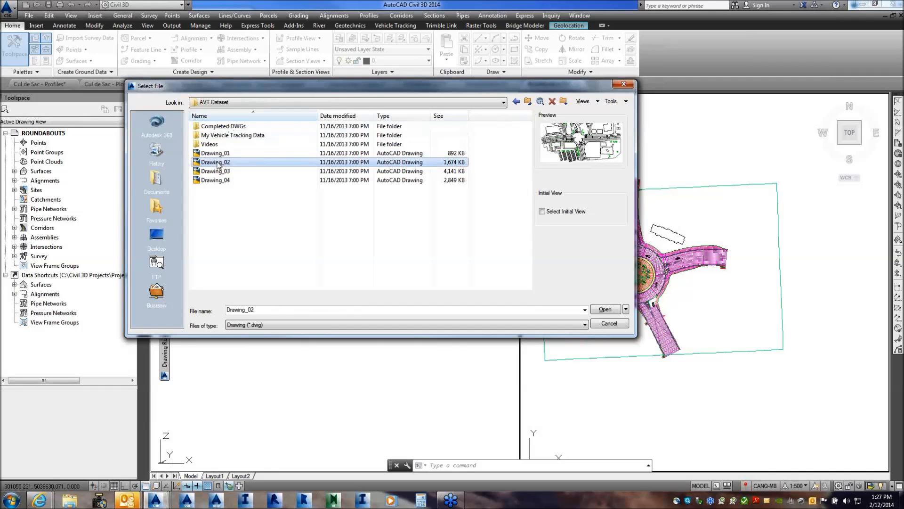
{"action": "left_click", "coordinate": [221, 173]}
{"action": "left_click", "coordinate": [223, 182]}
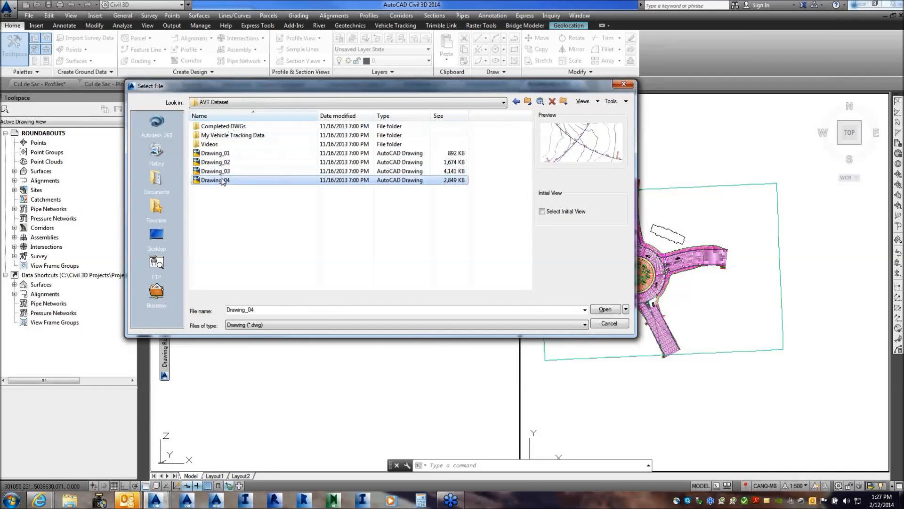
{"action": "left_click", "coordinate": [605, 309]}
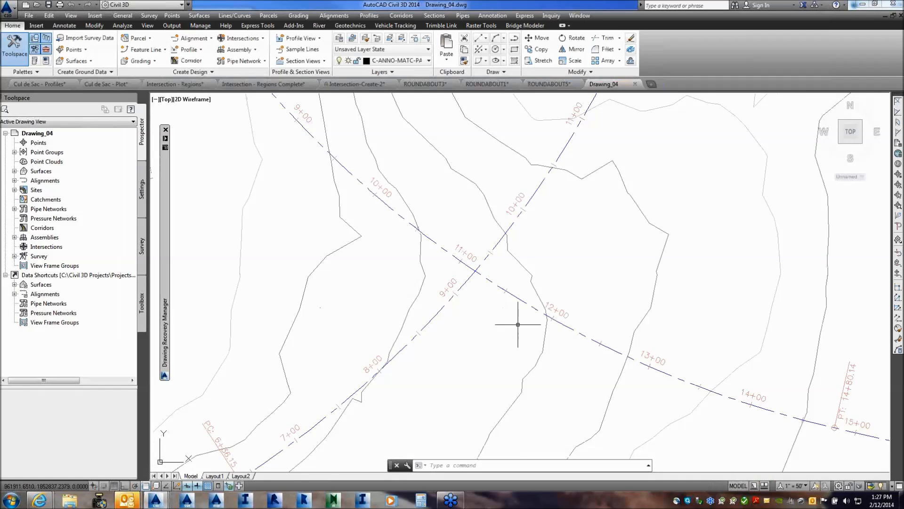
Place a new Vehicle Tracking roundabout named Junction 1 near the alignments' crossing, accepting the default drawing settings and Existing Ground as existing surface.
{"action": "scroll", "coordinate": [500, 207], "scroll_direction": "down", "scroll_amount": 5}
{"action": "scroll", "coordinate": [471, 202], "scroll_direction": "up", "scroll_amount": 5}
{"action": "scroll", "coordinate": [508, 255], "scroll_direction": "down", "scroll_amount": 3}
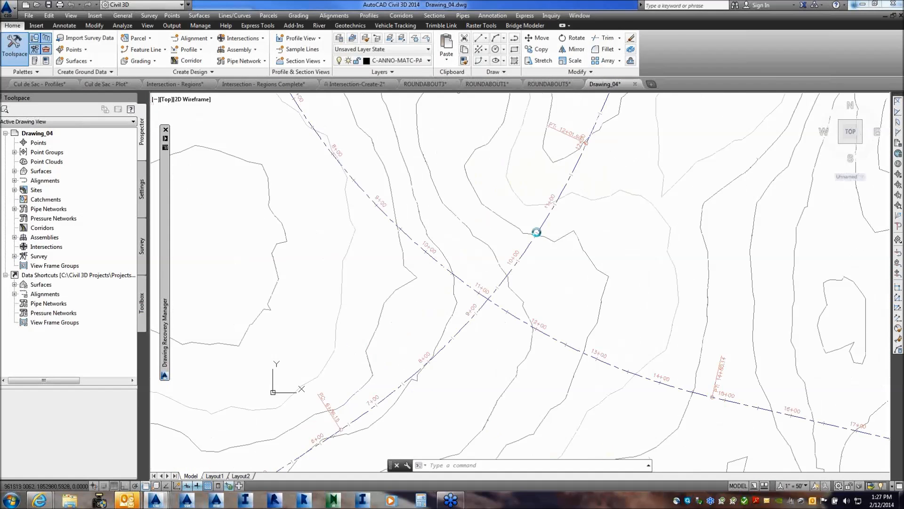
{"action": "scroll", "coordinate": [493, 252], "scroll_direction": "up", "scroll_amount": 3}
{"action": "mouse_move", "coordinate": [476, 269]}
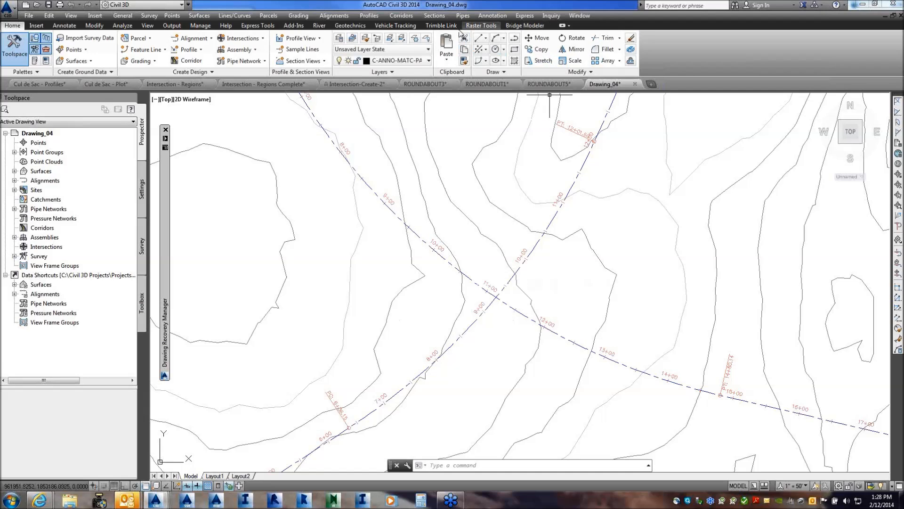
{"action": "left_click", "coordinate": [398, 26]}
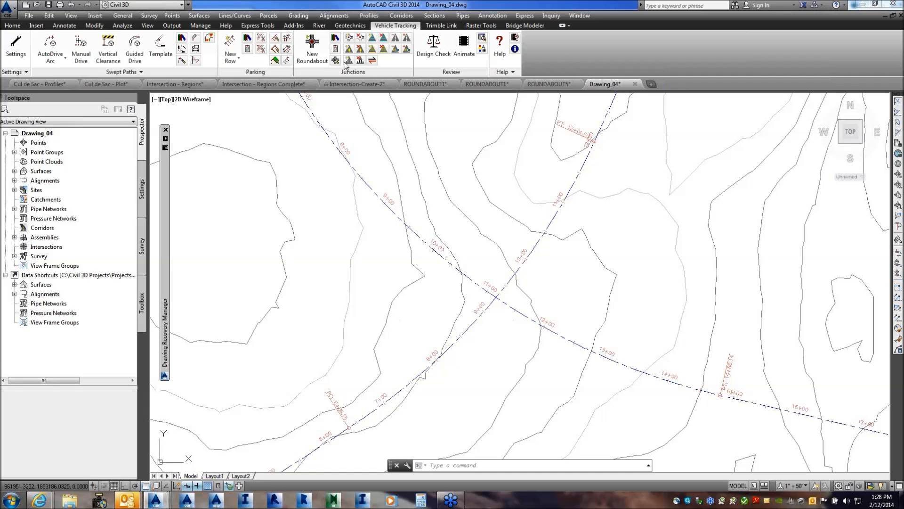
{"action": "left_click", "coordinate": [315, 54]}
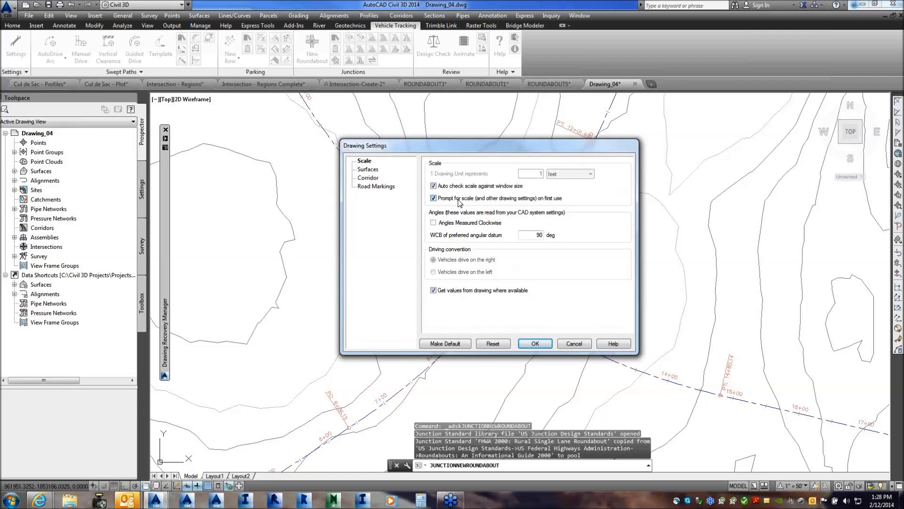
{"action": "left_click", "coordinate": [549, 344]}
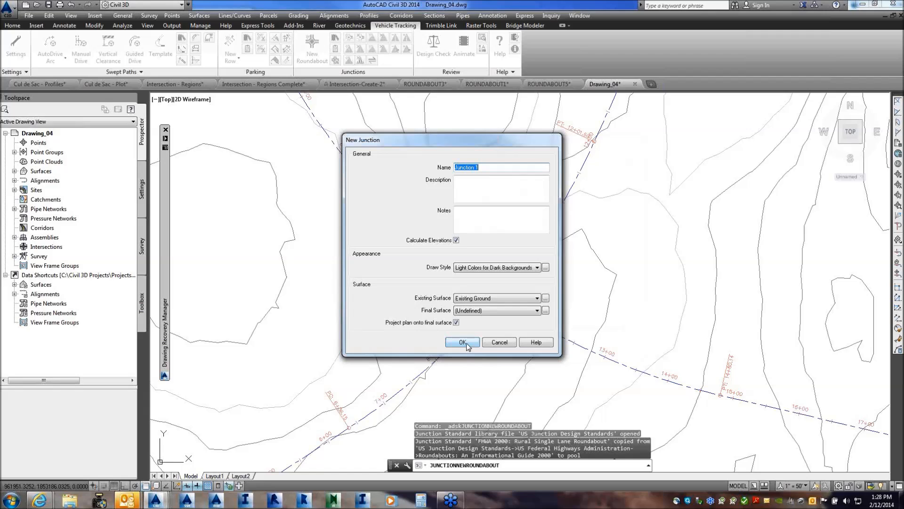
{"action": "left_click", "coordinate": [463, 342]}
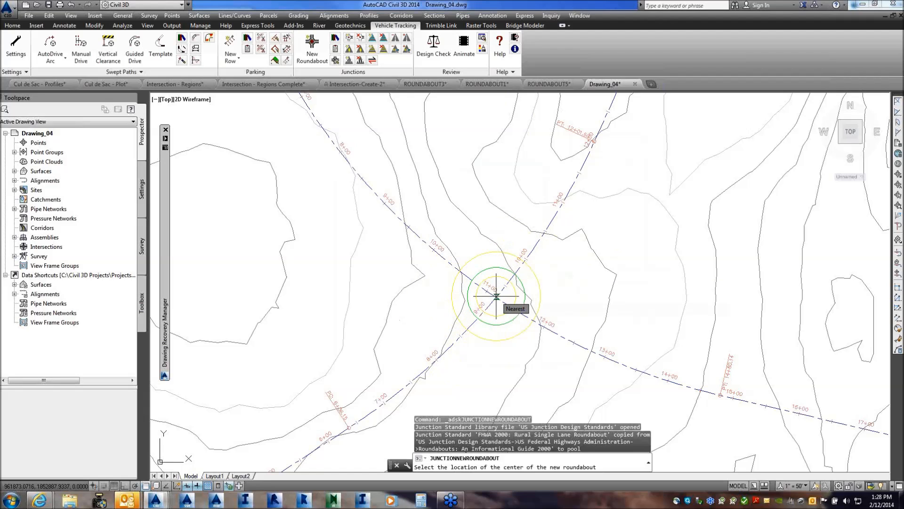
{"action": "left_click", "coordinate": [521, 290]}
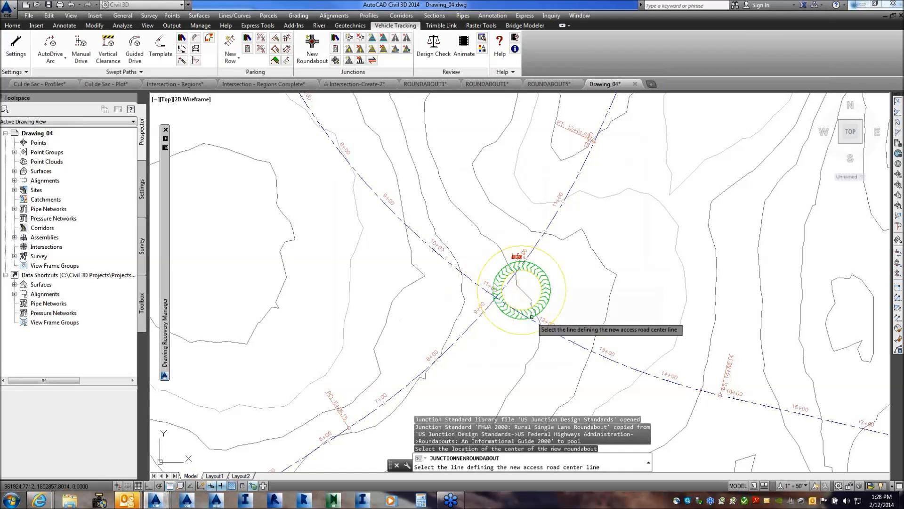
Add the first two roundabout legs, Leg 1 - First Street on the southeast alignment and Leg 2 - Second Street on the northern one.
{"action": "left_click", "coordinate": [679, 385]}
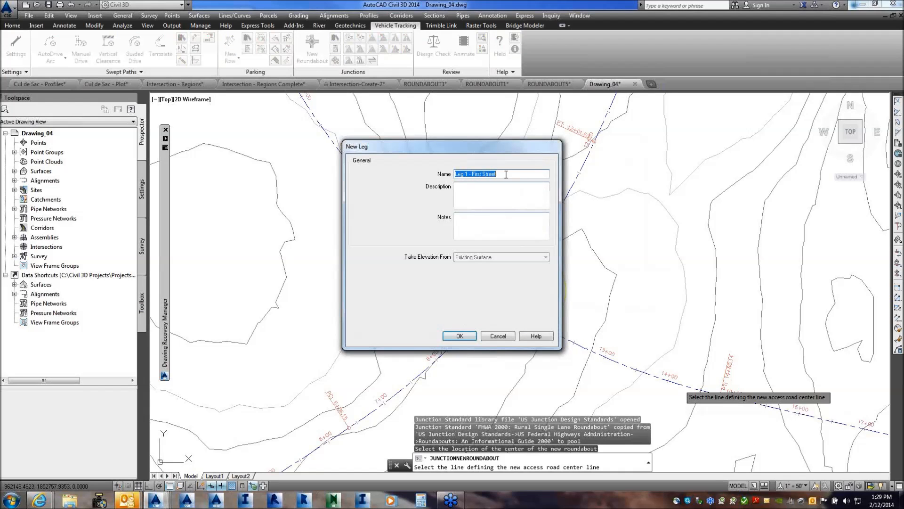
{"action": "left_click", "coordinate": [463, 335]}
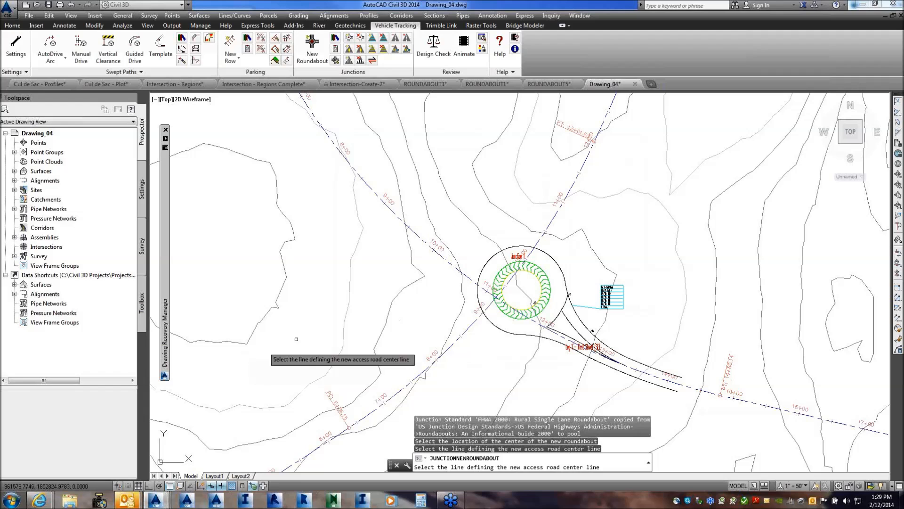
{"action": "scroll", "coordinate": [535, 302], "scroll_direction": "up", "scroll_amount": 3}
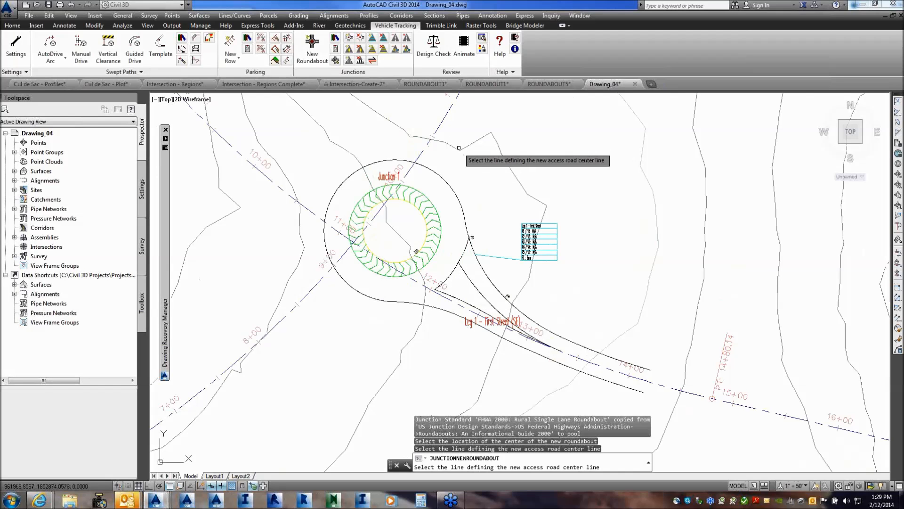
{"action": "scroll", "coordinate": [459, 148], "scroll_direction": "down", "scroll_amount": 4}
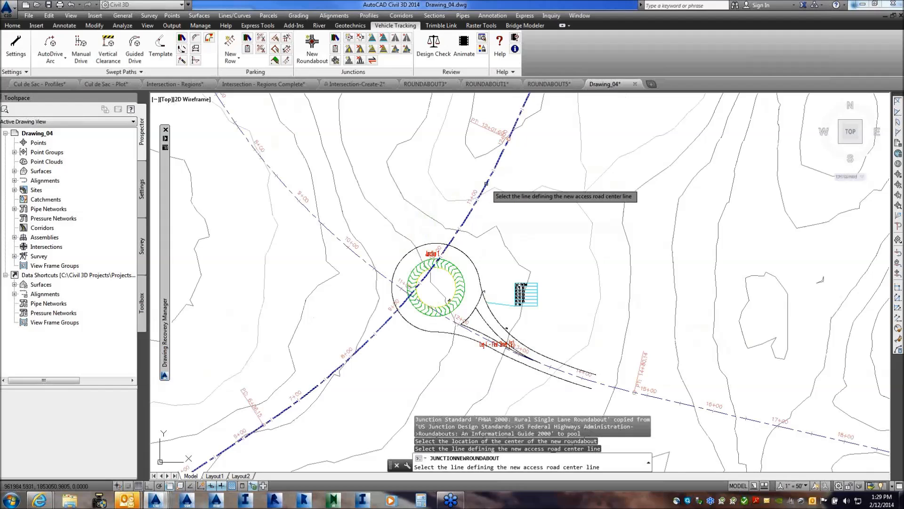
{"action": "left_click", "coordinate": [481, 187]}
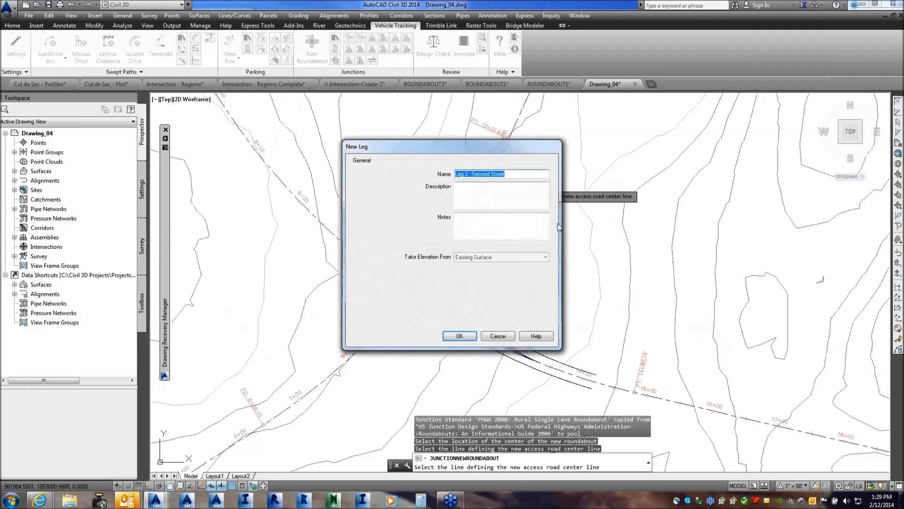
{"action": "left_click", "coordinate": [474, 336]}
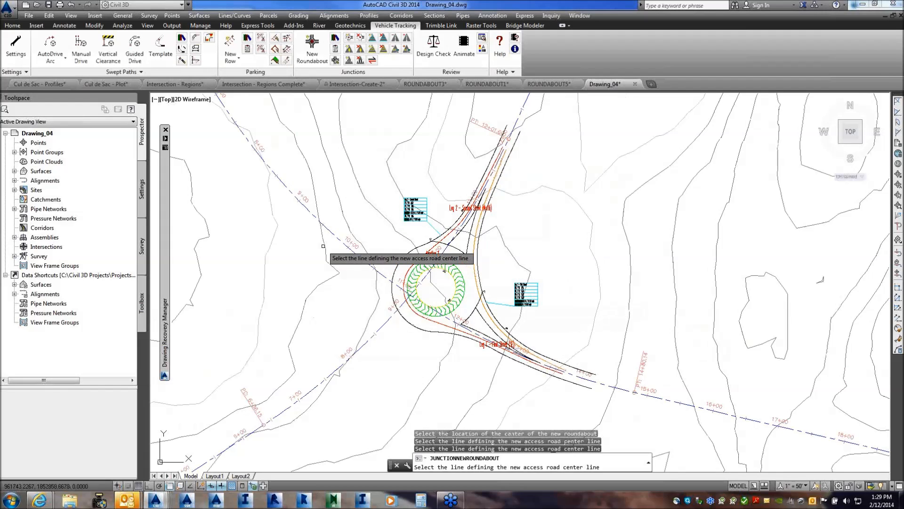
Add Leg 3 - First Street on the northwest alignment and Leg 4 - Second Street on the southwest one, completing the roundabout.
{"action": "left_click", "coordinate": [306, 208]}
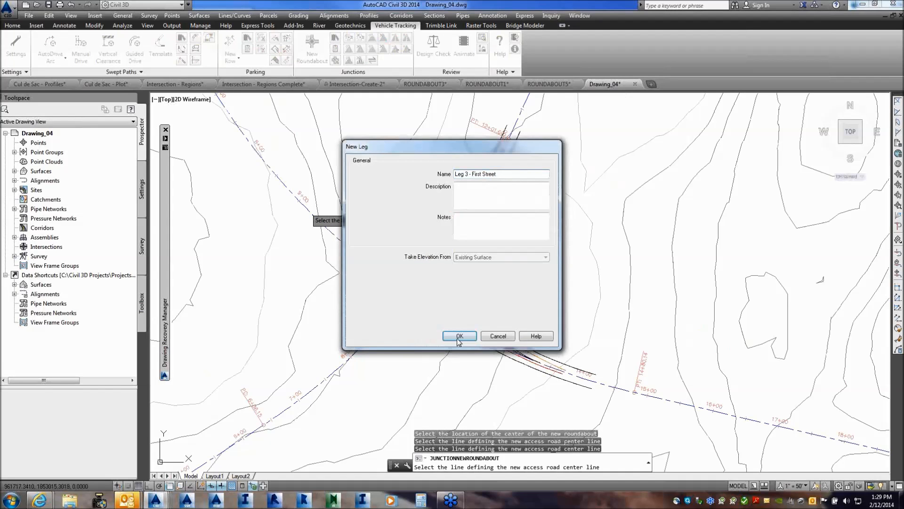
{"action": "left_click", "coordinate": [459, 336]}
{"action": "left_click", "coordinate": [305, 393]}
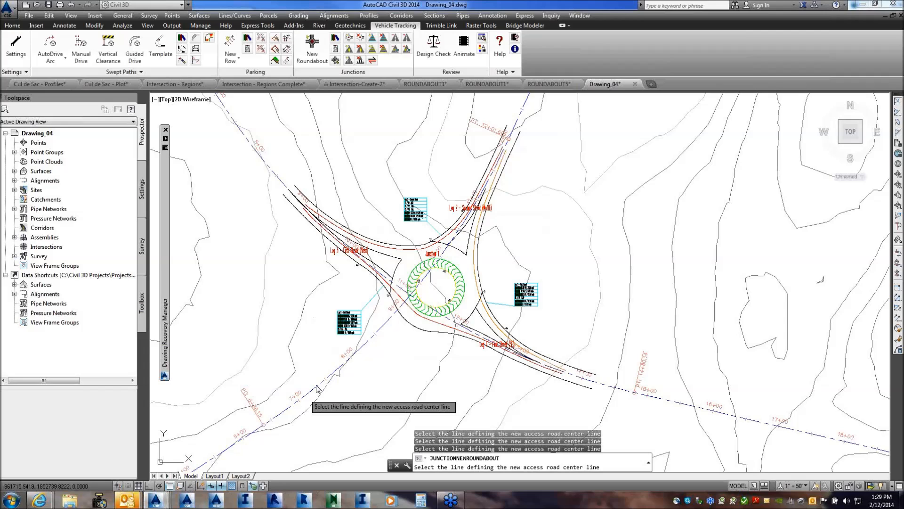
{"action": "left_click", "coordinate": [462, 334]}
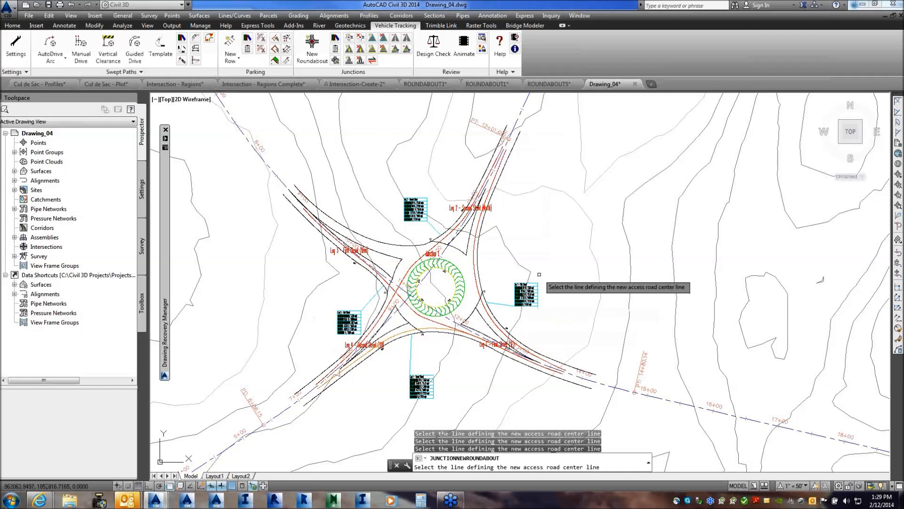
{"action": "key", "text": "Escape"}
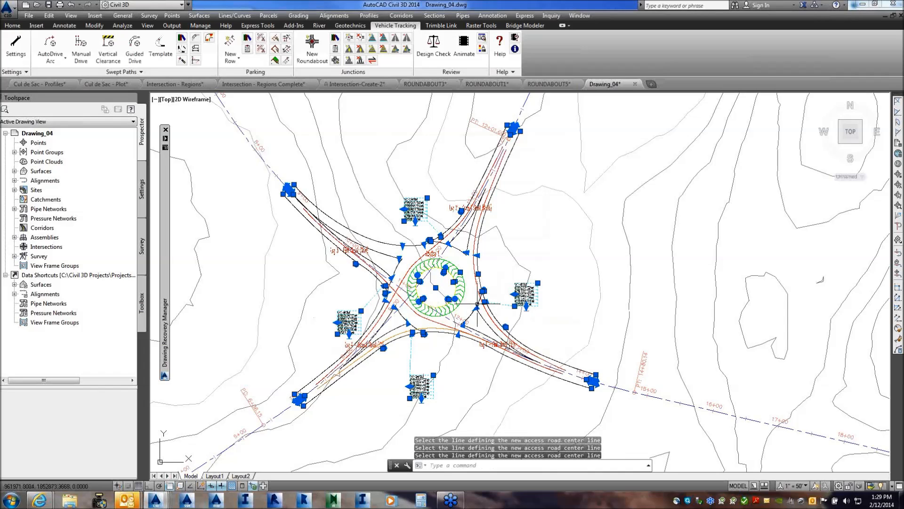
{"action": "key", "text": "Escape"}
Examine the roundabout layout and read the radius and speed table for Leg 1 - First Street.
{"action": "scroll", "coordinate": [444, 298], "scroll_direction": "up", "scroll_amount": 5}
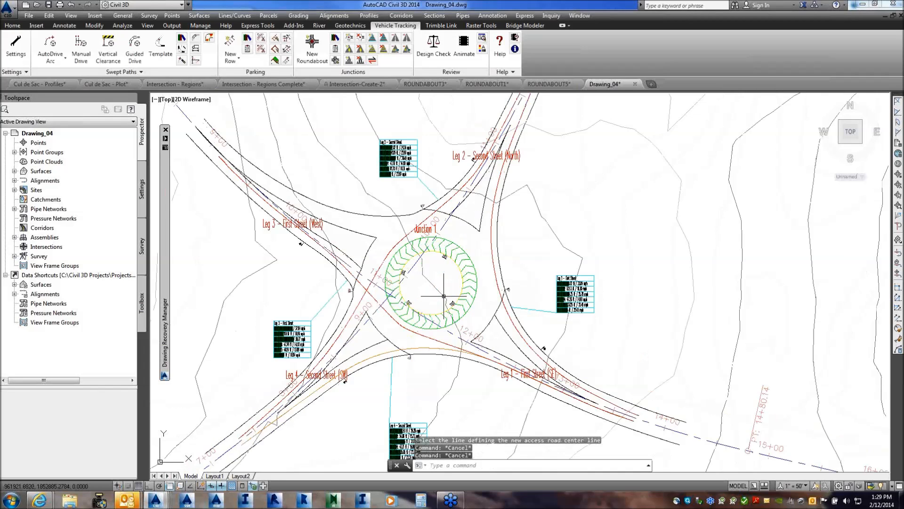
{"action": "scroll", "coordinate": [364, 268], "scroll_direction": "down", "scroll_amount": 5}
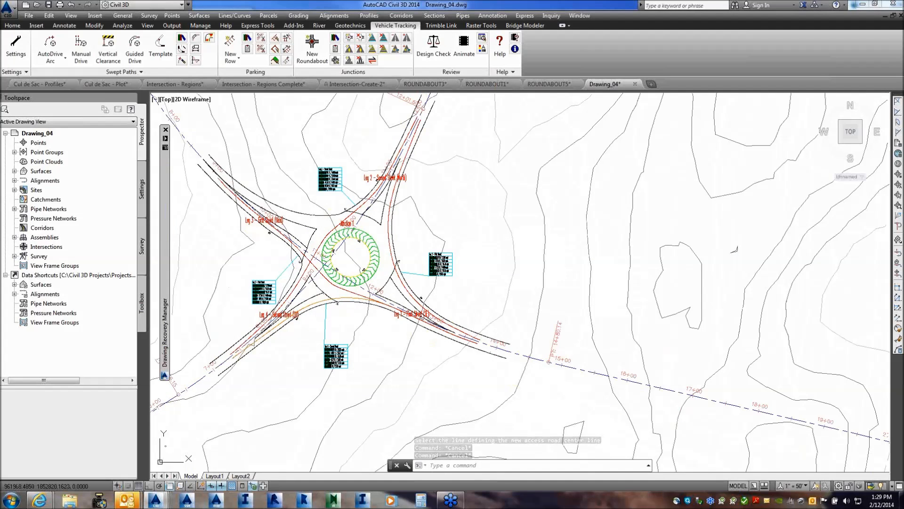
{"action": "left_click", "coordinate": [390, 241]}
{"action": "scroll", "coordinate": [441, 262], "scroll_direction": "up", "scroll_amount": 10}
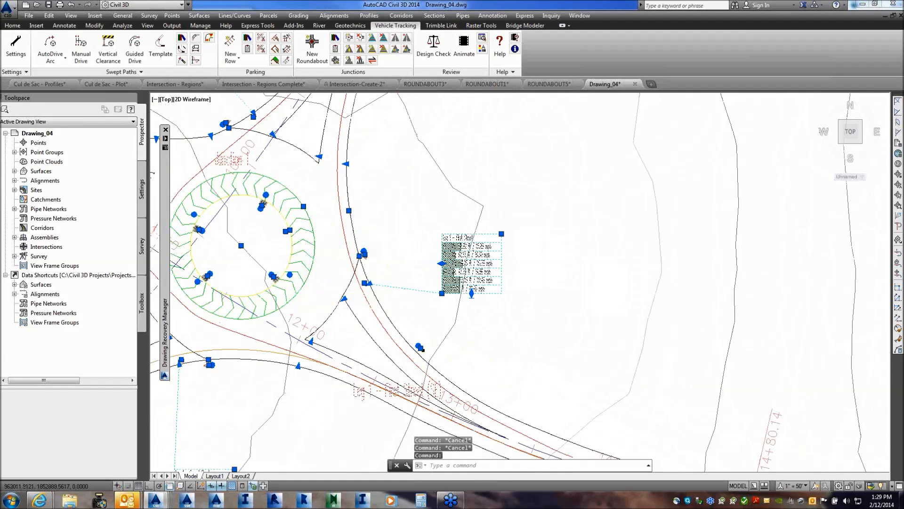
{"action": "scroll", "coordinate": [422, 278], "scroll_direction": "down", "scroll_amount": 2}
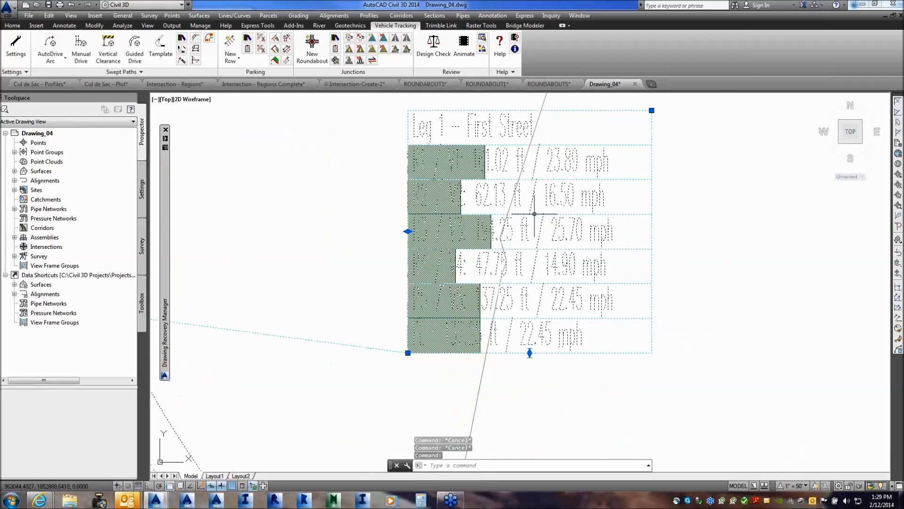
{"action": "key", "text": "Escape"}
{"action": "key", "text": "Escape"}
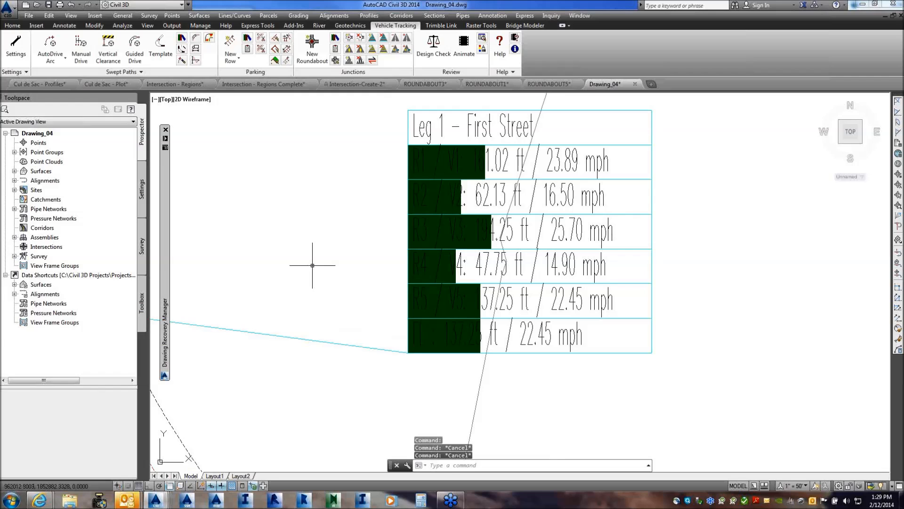
{"action": "mouse_move", "coordinate": [312, 265]}
{"action": "scroll", "coordinate": [312, 265], "scroll_direction": "down", "scroll_amount": 6}
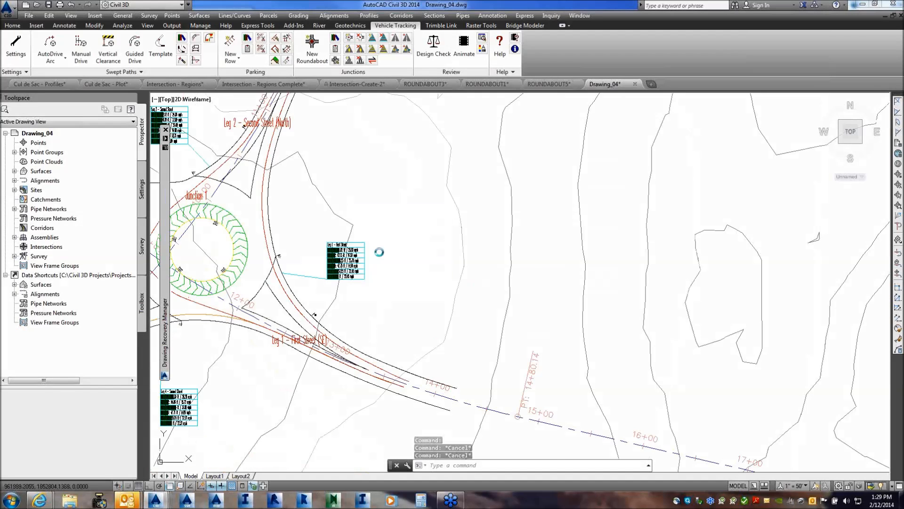
Move the roundabout's centre about 38.7 ft west-southwest onto the crossing of the two alignments.
{"action": "middle_click_drag", "start_coordinate": [379, 252], "coordinate": [468, 262]}
{"action": "left_click", "coordinate": [324, 255]}
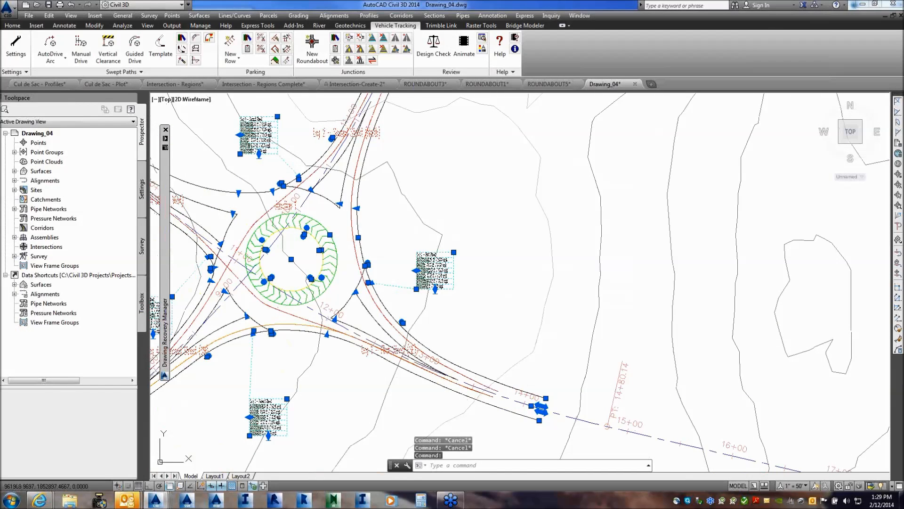
{"action": "left_click", "coordinate": [291, 259]}
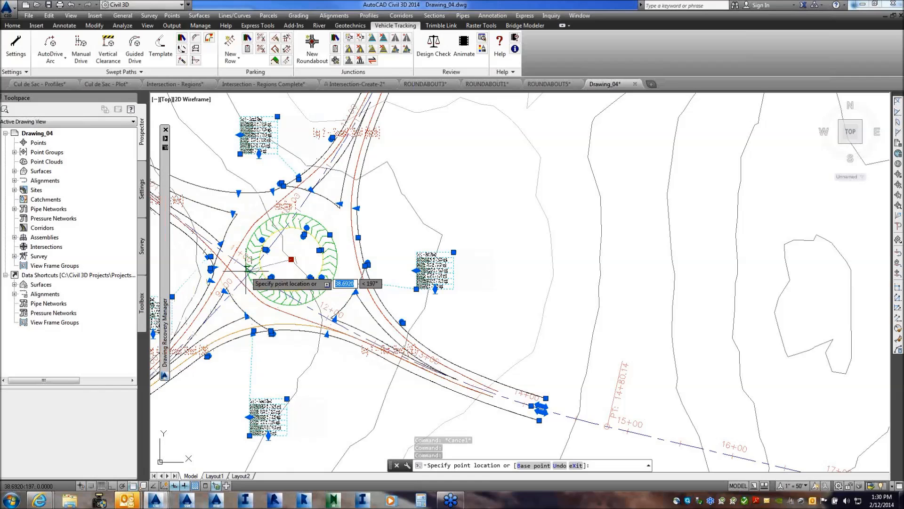
{"action": "left_click", "coordinate": [246, 269]}
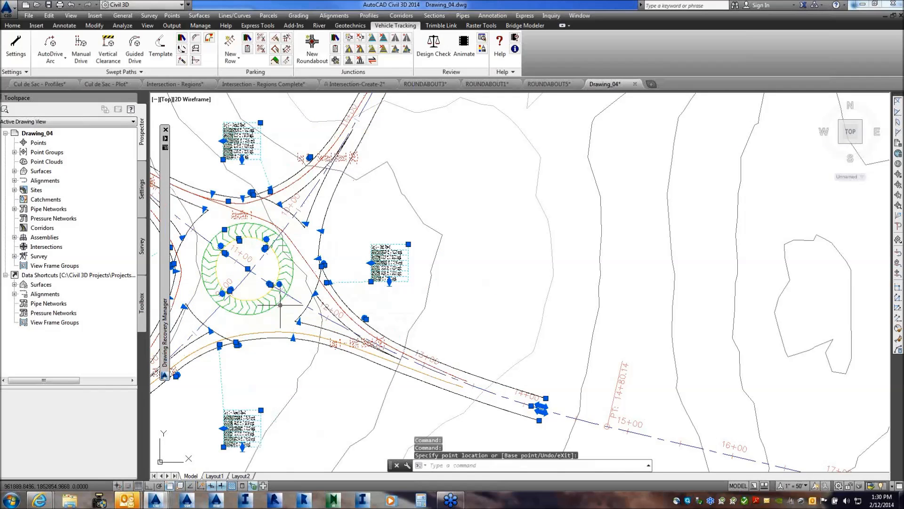
{"action": "key", "text": "Escape"}
{"action": "key", "text": "Escape"}
{"action": "mouse_move", "coordinate": [460, 248]}
{"action": "middle_mouse_down"}
{"action": "mouse_move", "coordinate": [526, 299]}
{"action": "mouse_move", "coordinate": [638, 272]}
{"action": "middle_mouse_up"}
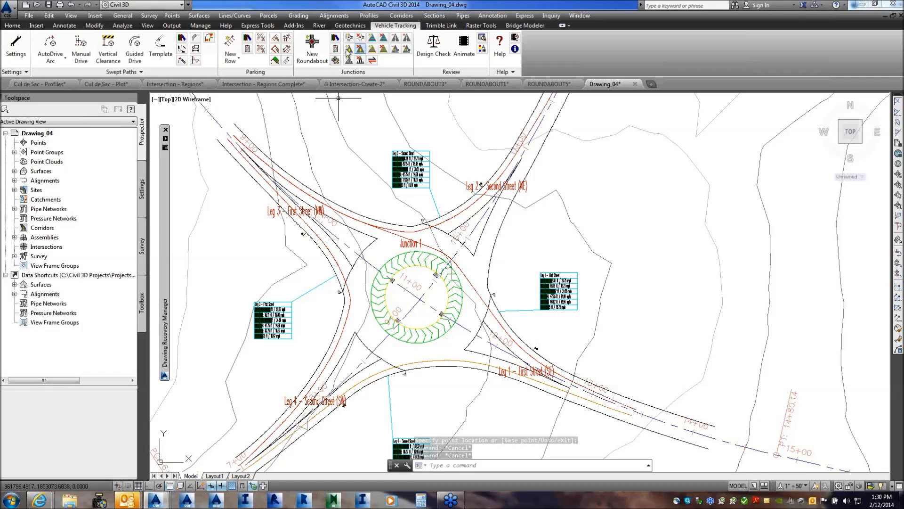
Enable Create Alignments in Junction 1's 3D Corridor properties and apply it to generate the roundabout's alignments, profiles and corridor.
{"action": "left_click", "coordinate": [336, 61]}
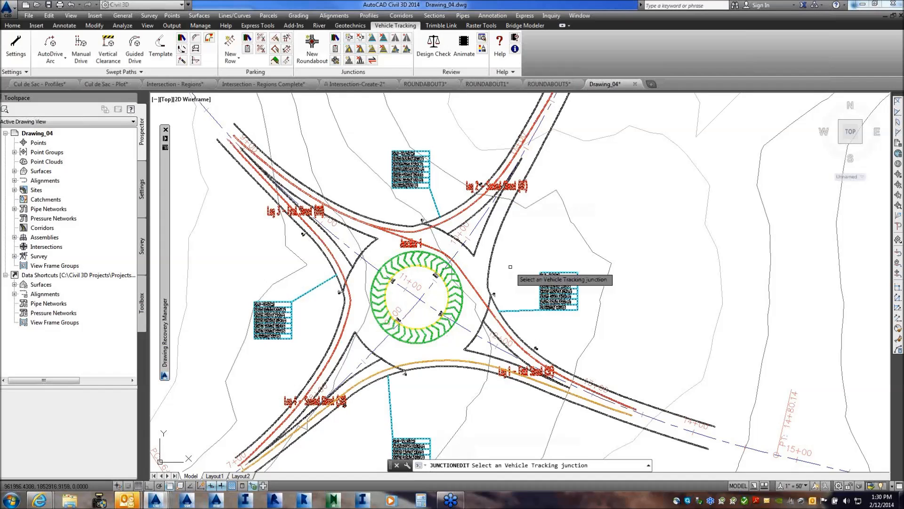
{"action": "left_click", "coordinate": [489, 259]}
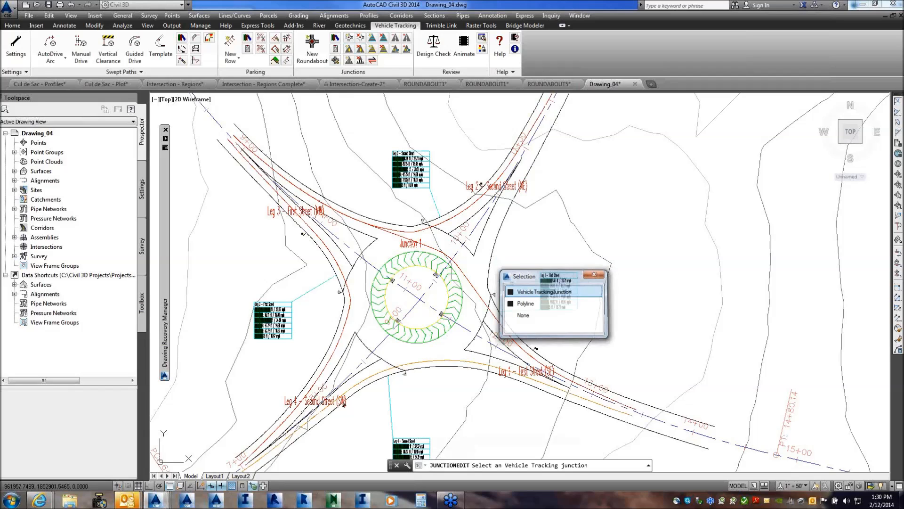
{"action": "left_click", "coordinate": [544, 291]}
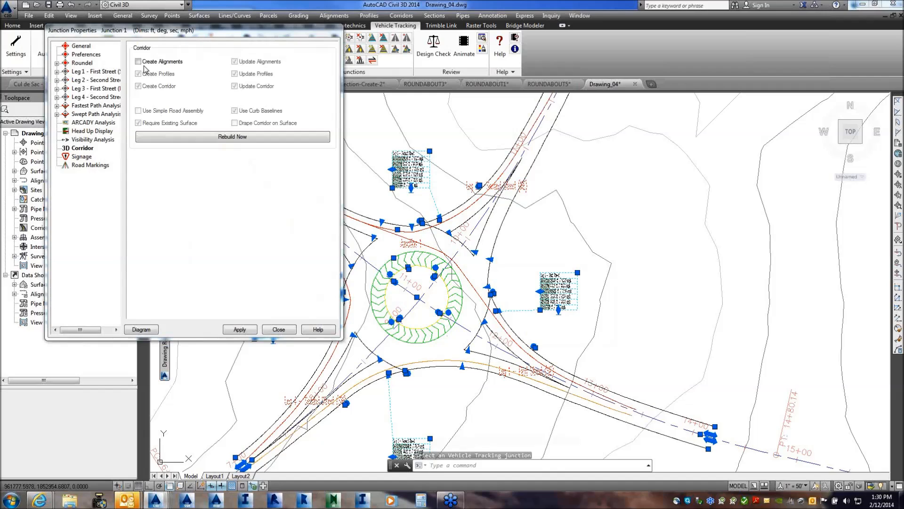
{"action": "left_click", "coordinate": [140, 62]}
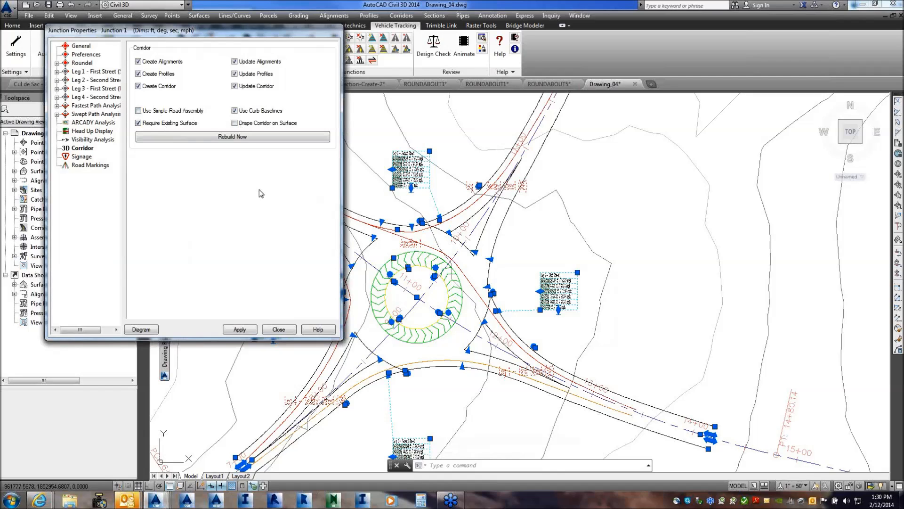
{"action": "left_click", "coordinate": [248, 330]}
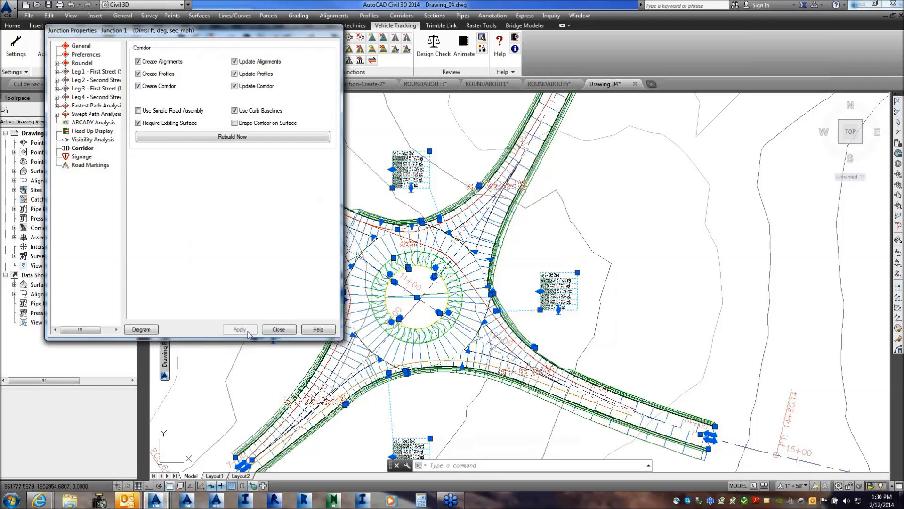
{"action": "left_click", "coordinate": [281, 331]}
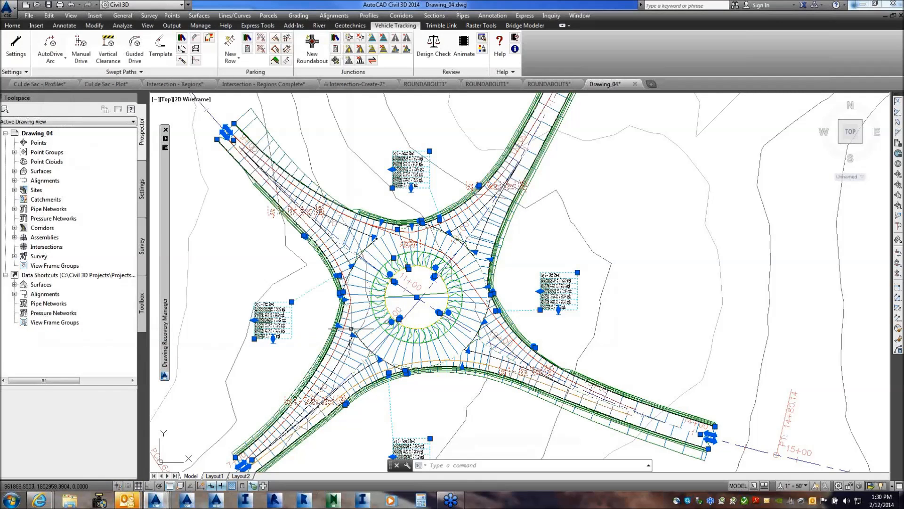
Show the roundabout together with its corridor in the Object Viewer and set the SW Isometric view.
{"action": "left_click", "coordinate": [375, 332]}
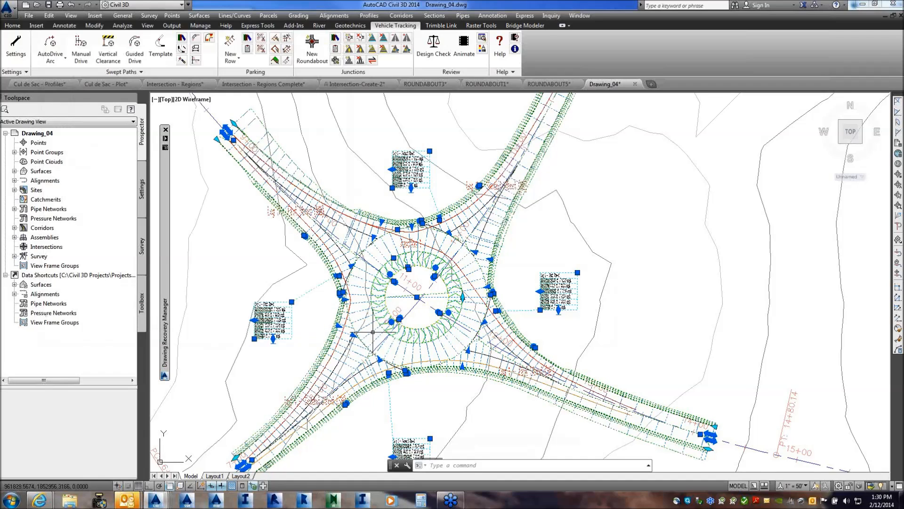
{"action": "right_click", "coordinate": [400, 300]}
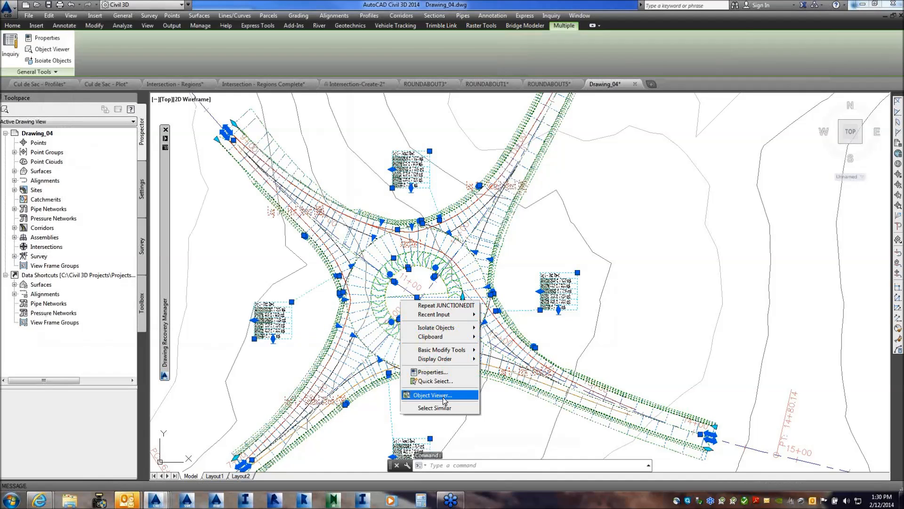
{"action": "left_click", "coordinate": [443, 397]}
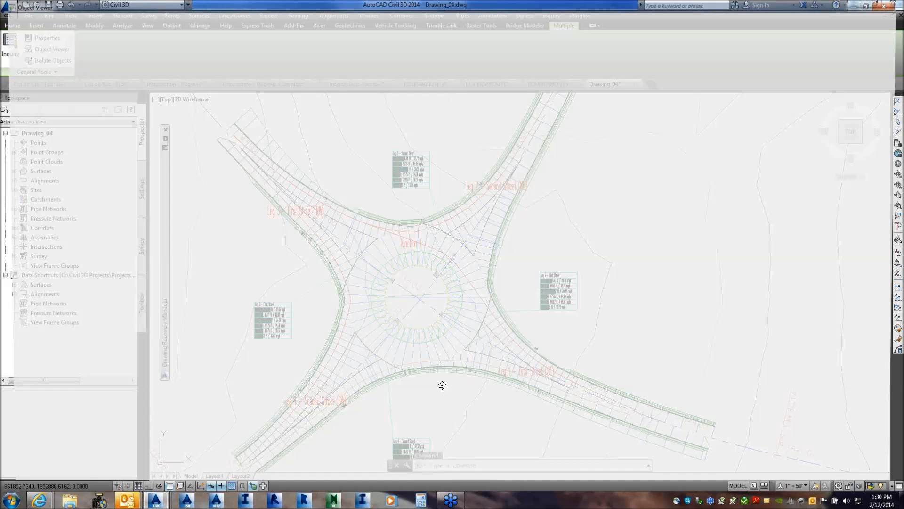
{"action": "left_click_drag", "start_coordinate": [442, 386], "coordinate": [361, 283]}
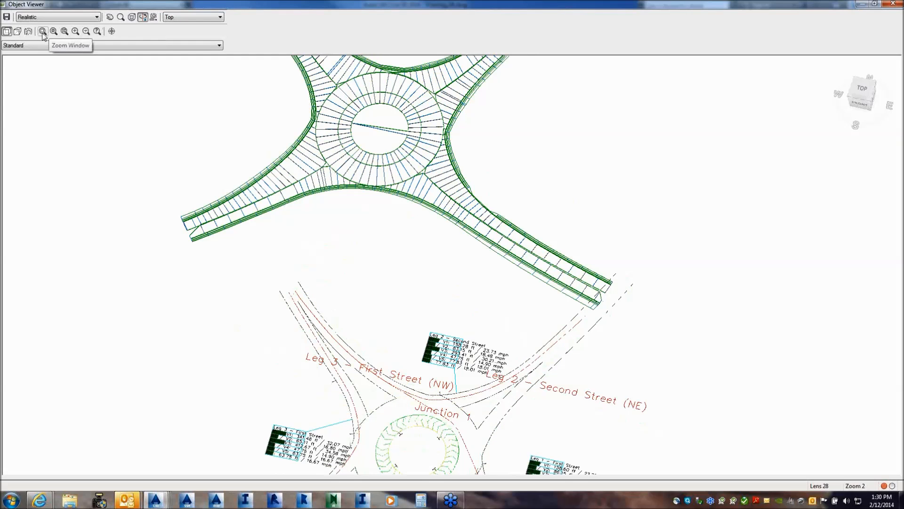
{"action": "left_click", "coordinate": [188, 17]}
{"action": "left_click", "coordinate": [182, 64]}
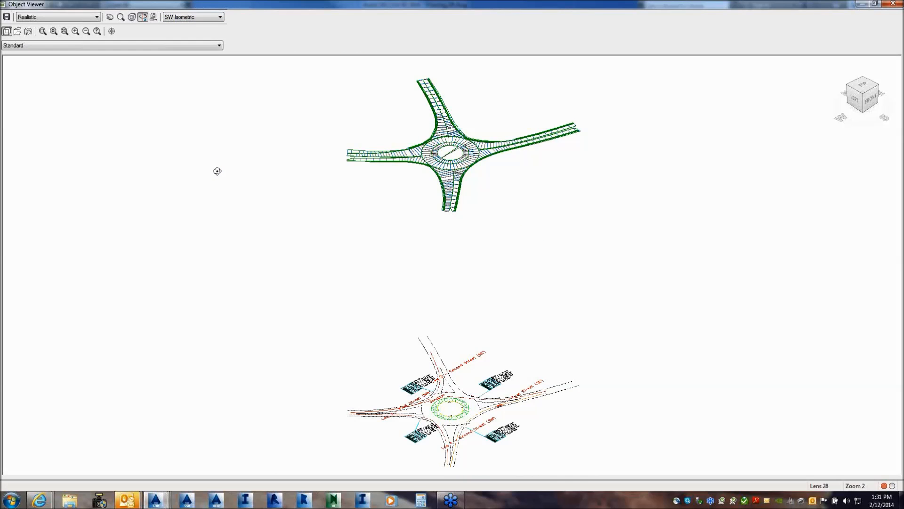
Examine the corridor model up close around the central island, close the Object Viewer and check the corridor in plan.
{"action": "left_click", "coordinate": [43, 31]}
{"action": "left_click", "coordinate": [372, 189]}
{"action": "left_click", "coordinate": [555, 107]}
{"action": "left_click_drag", "start_coordinate": [390, 245], "coordinate": [385, 256]}
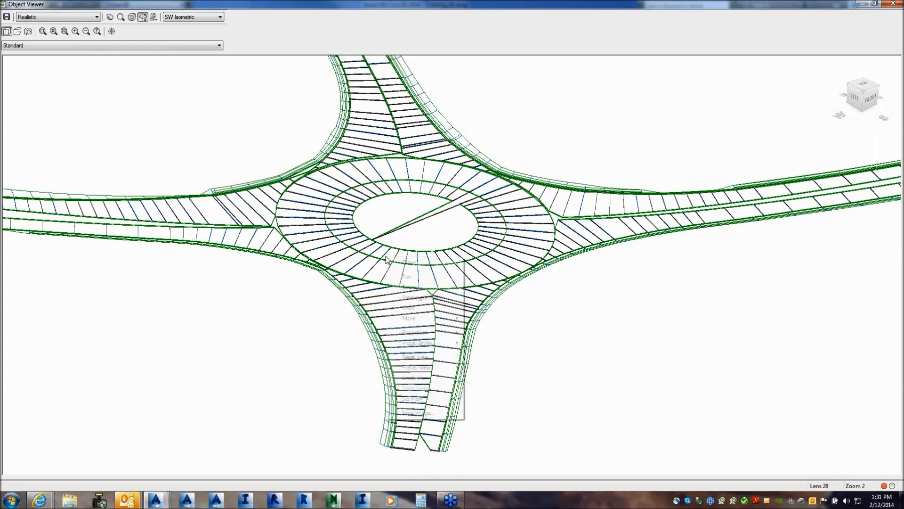
{"action": "right_click", "coordinate": [386, 255]}
{"action": "left_click", "coordinate": [404, 260]}
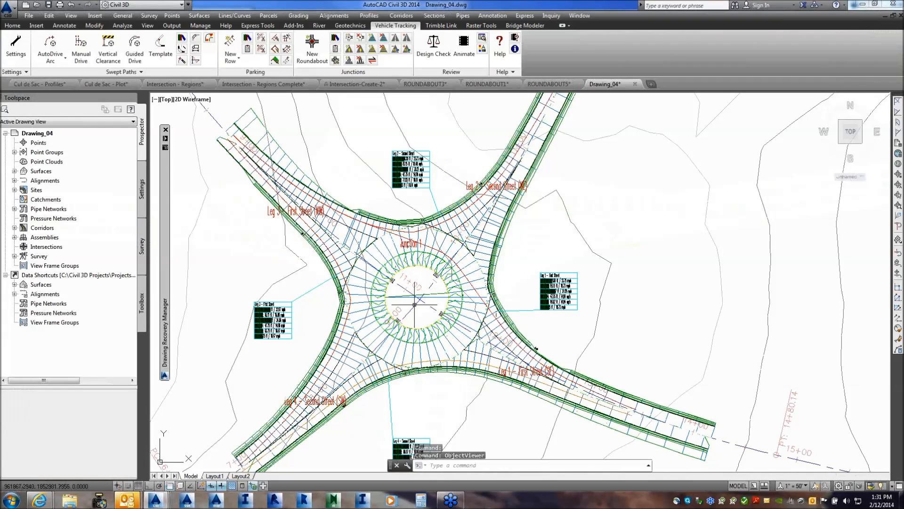
{"action": "mouse_move", "coordinate": [428, 285]}
{"action": "middle_mouse_down"}
{"action": "mouse_move", "coordinate": [399, 266]}
{"action": "mouse_move", "coordinate": [419, 273]}
{"action": "middle_mouse_up"}
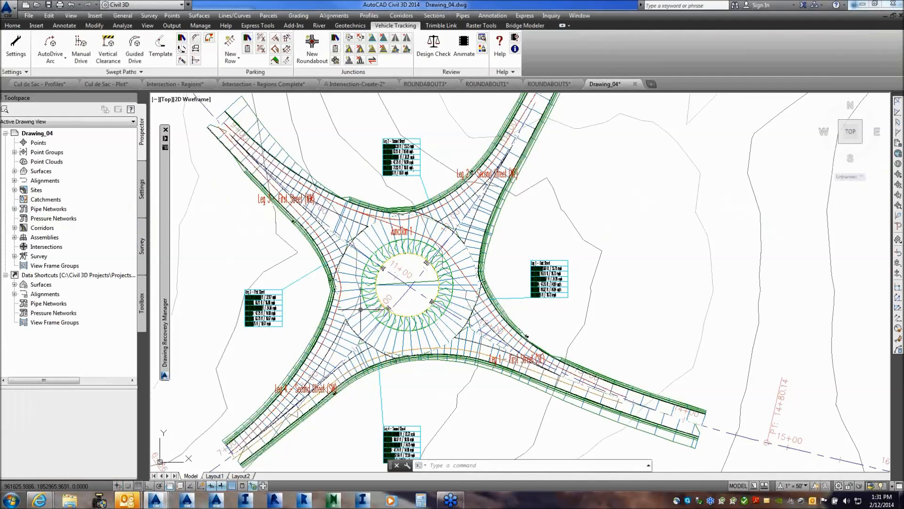
{"action": "mouse_move", "coordinate": [361, 309]}
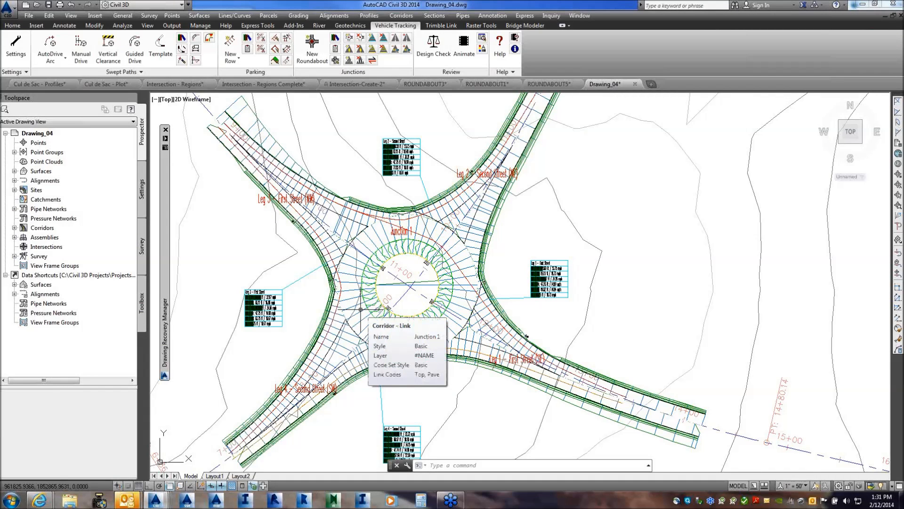
Start AutoDrive Arc with the SU - Single Unit Truck from the AASHTO 1990 (English) US design vehicles, without making it the default vehicle.
{"action": "left_click", "coordinate": [65, 62]}
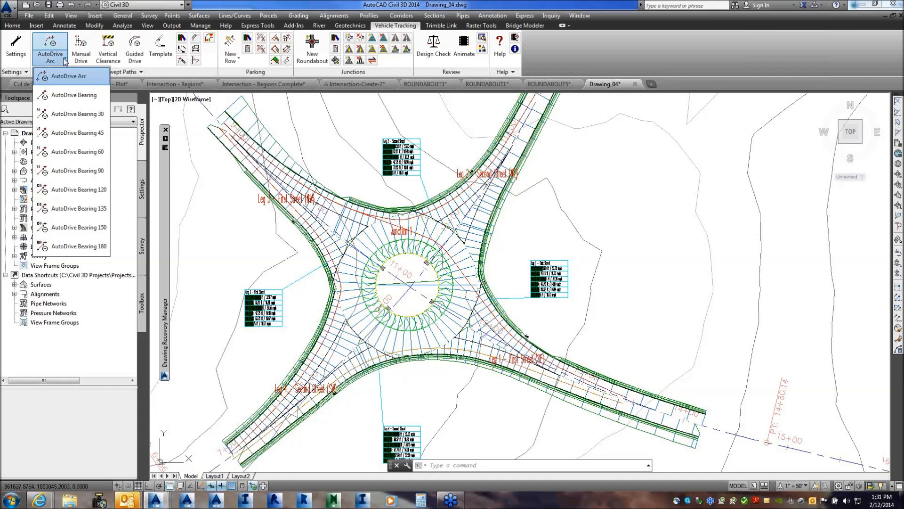
{"action": "left_click", "coordinate": [55, 44]}
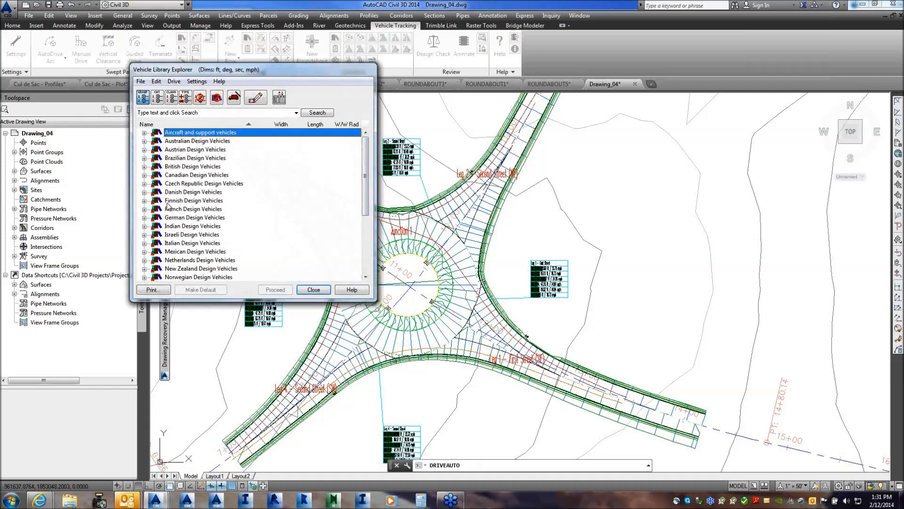
{"action": "scroll", "coordinate": [364, 206], "scroll_direction": "down", "scroll_amount": 4}
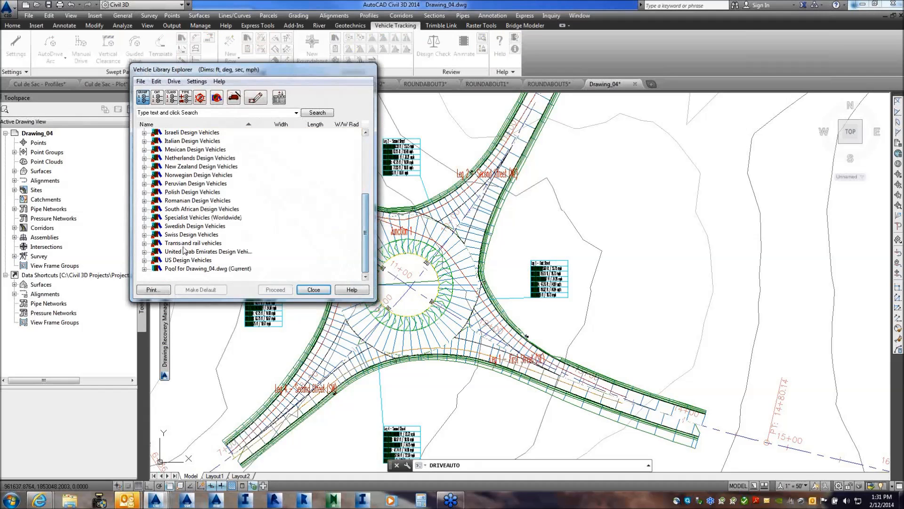
{"action": "left_click", "coordinate": [144, 260]}
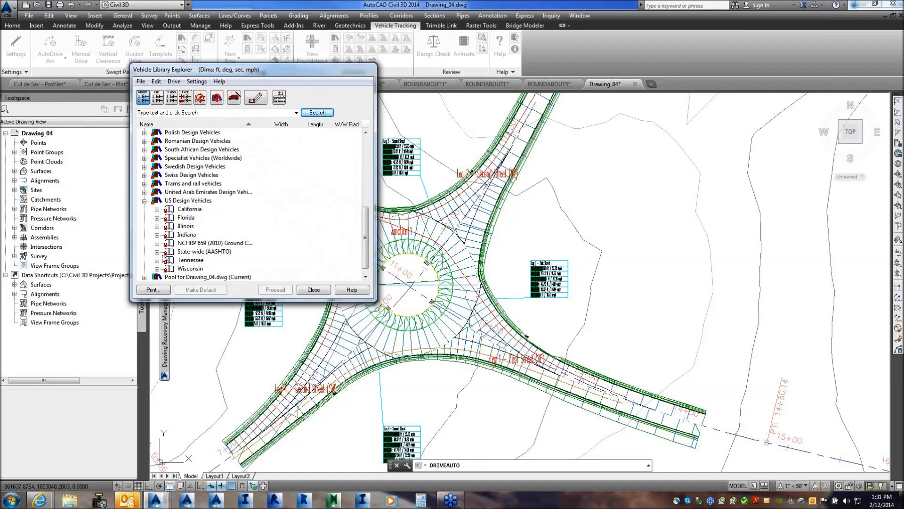
{"action": "left_click", "coordinate": [157, 253]}
{"action": "left_click", "coordinate": [210, 210]}
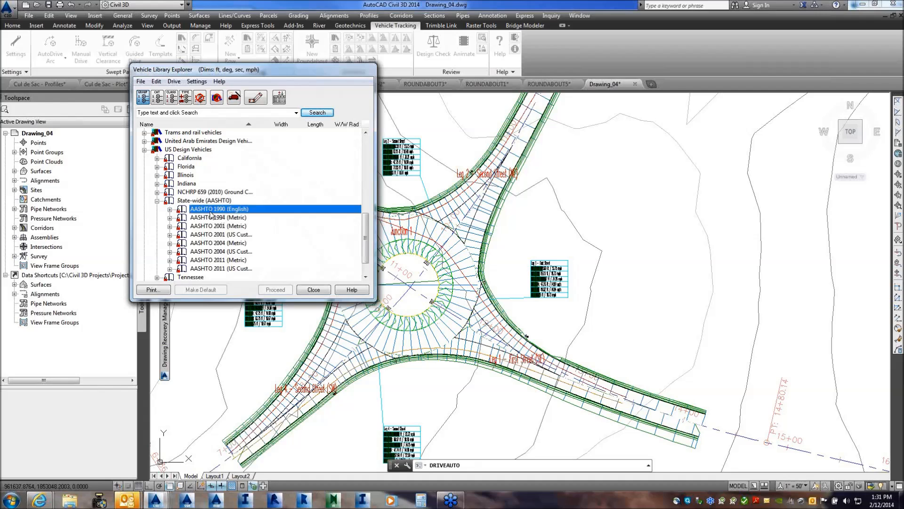
{"action": "left_click", "coordinate": [170, 209]}
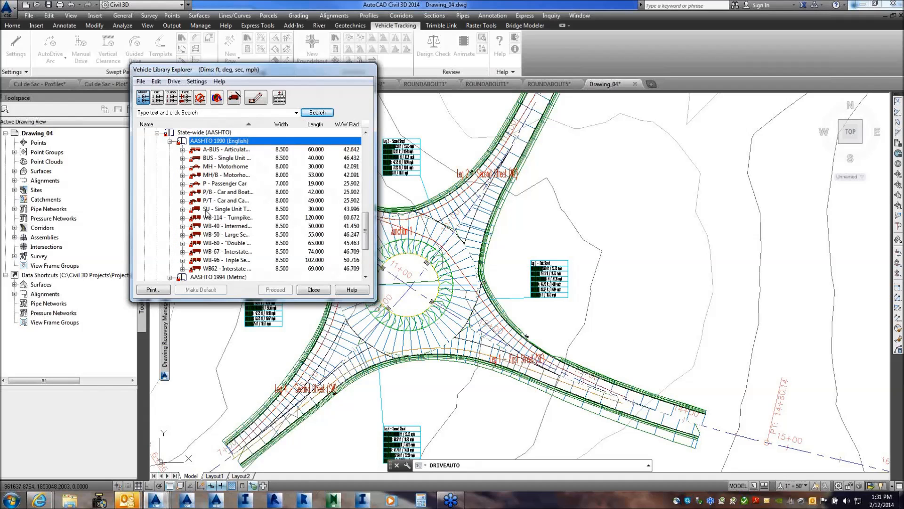
{"action": "left_click", "coordinate": [226, 209]}
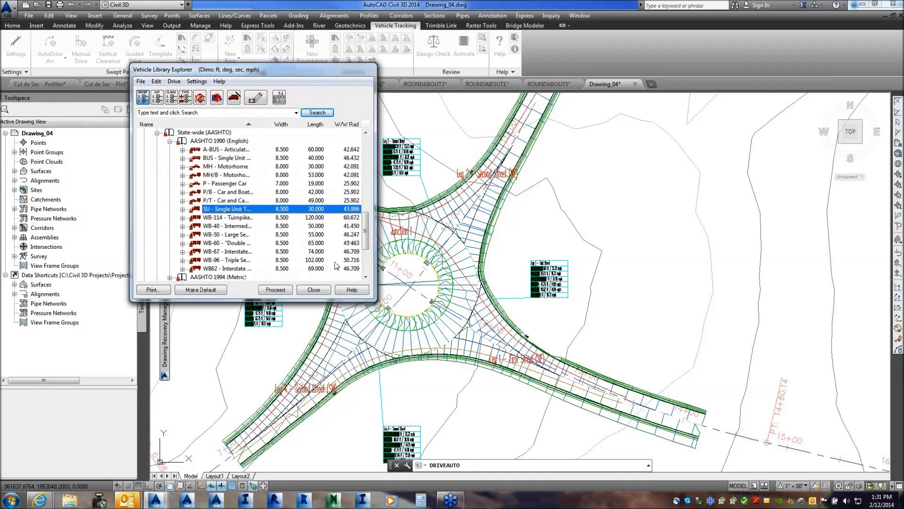
{"action": "left_click", "coordinate": [276, 290]}
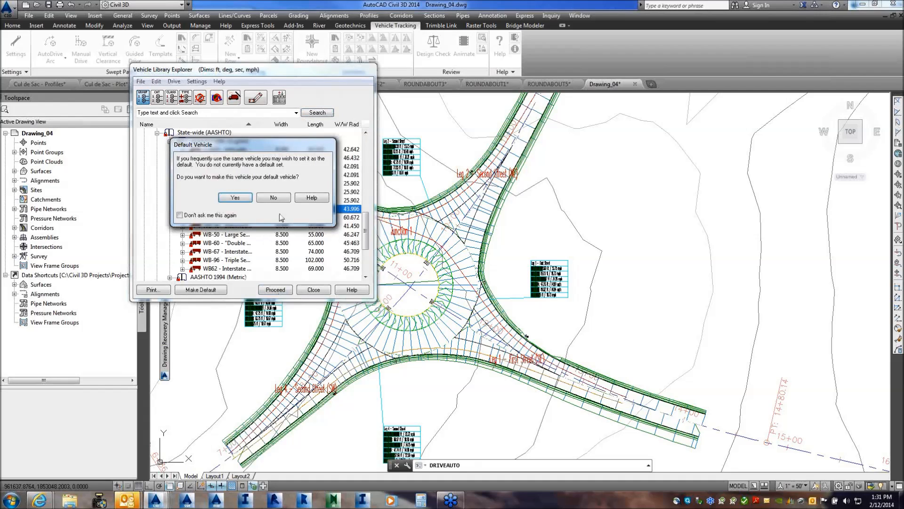
{"action": "left_click", "coordinate": [274, 198]}
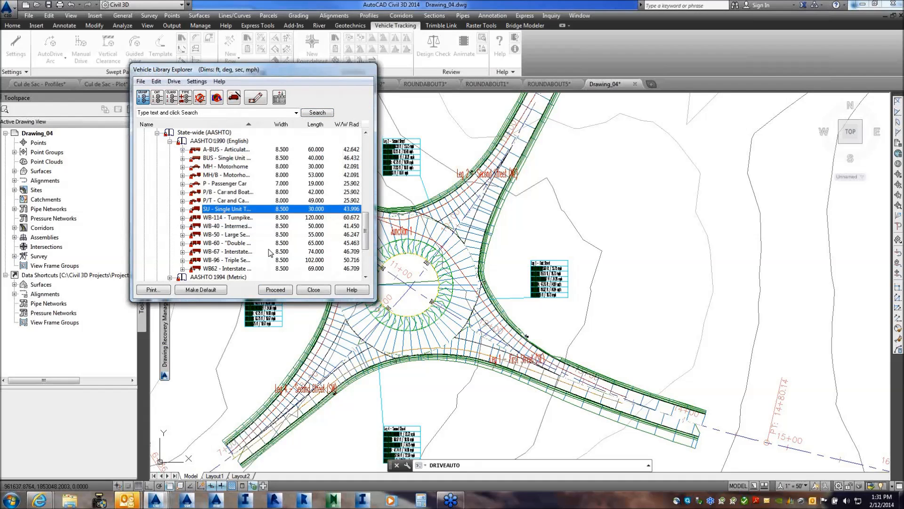
Create a trial swept path for the truck from Leg 4, Second Street, to Leg 3, First Street, and erase it.
{"action": "left_click", "coordinate": [257, 441]}
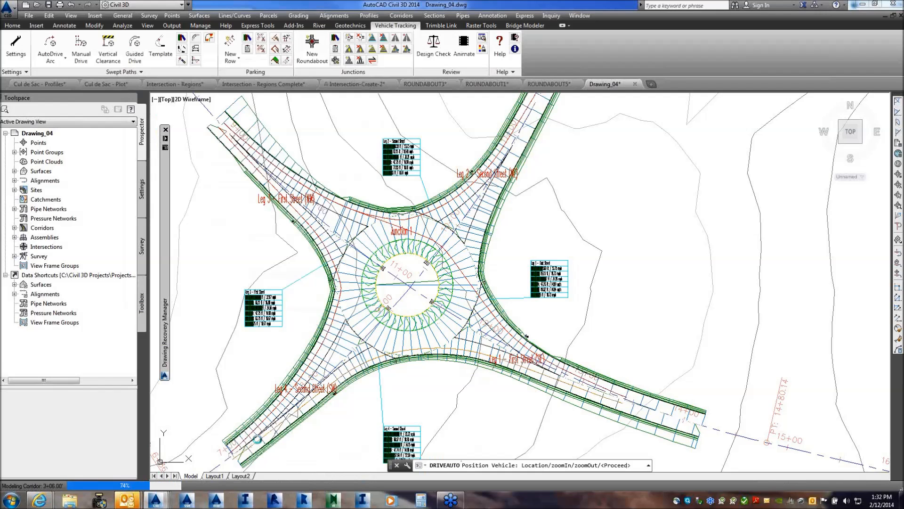
{"action": "key", "text": "Return"}
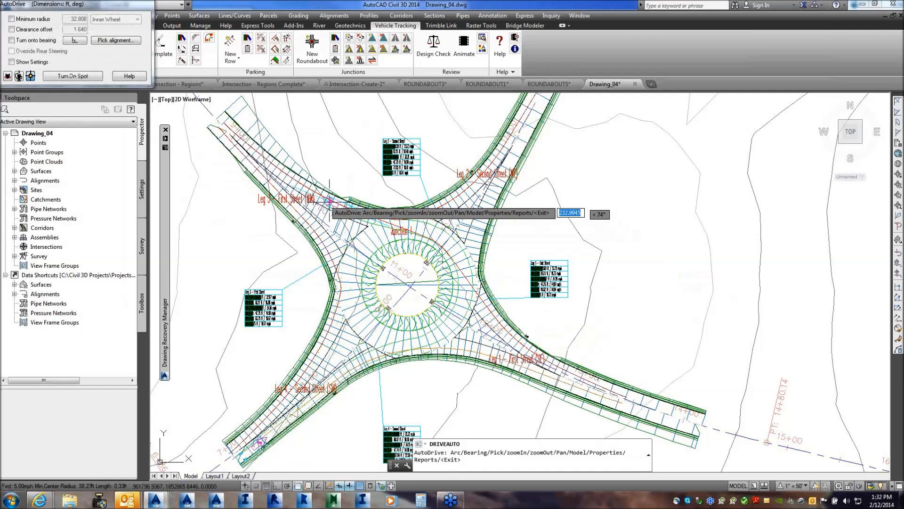
{"action": "left_click", "coordinate": [286, 181]}
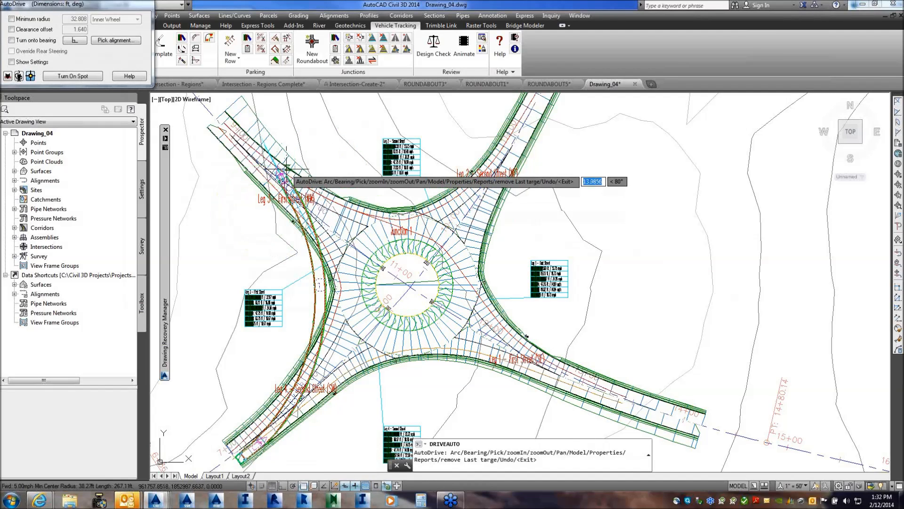
{"action": "key", "text": "Return"}
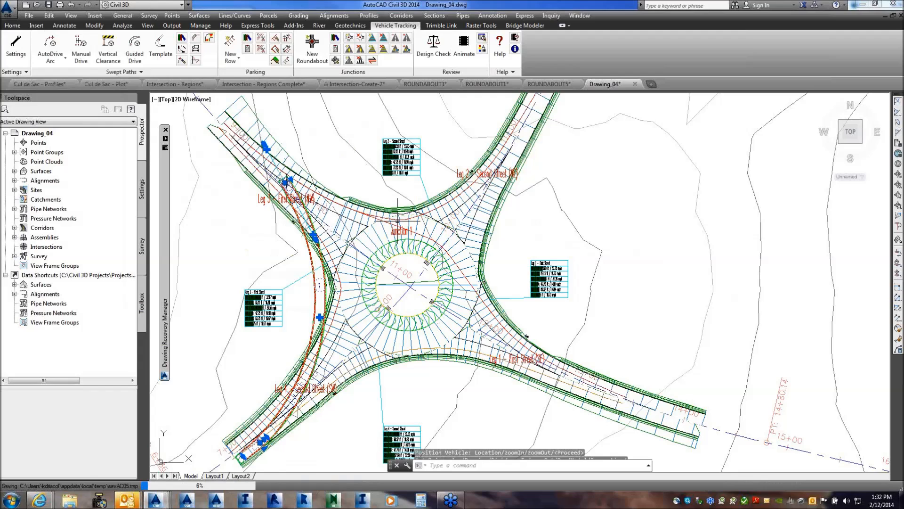
{"action": "key", "text": "Return"}
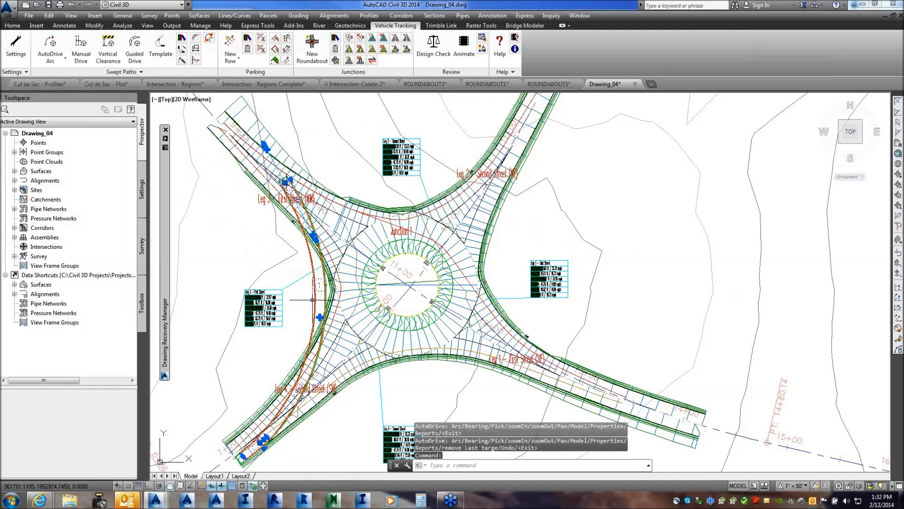
{"action": "type", "text": "e"}
{"action": "key", "text": "Return"}
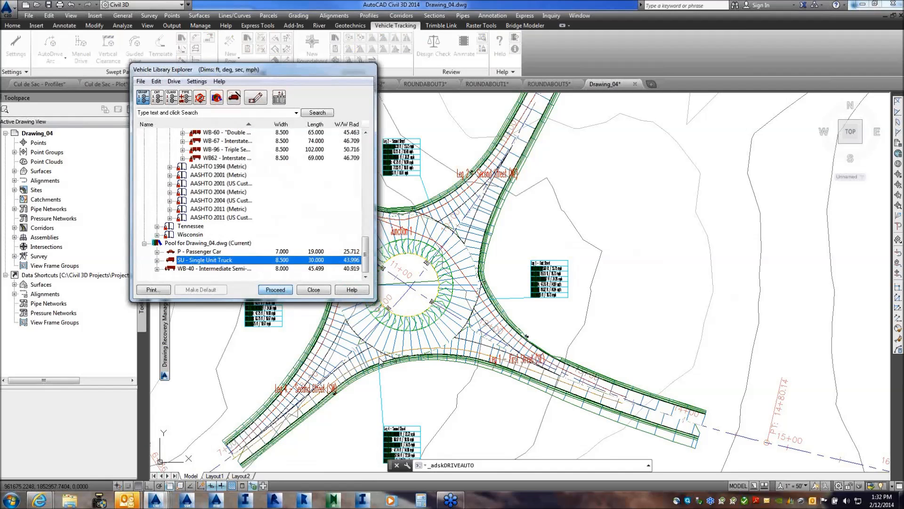
{"action": "key", "text": "Return"}
{"action": "left_click", "coordinate": [260, 442]}
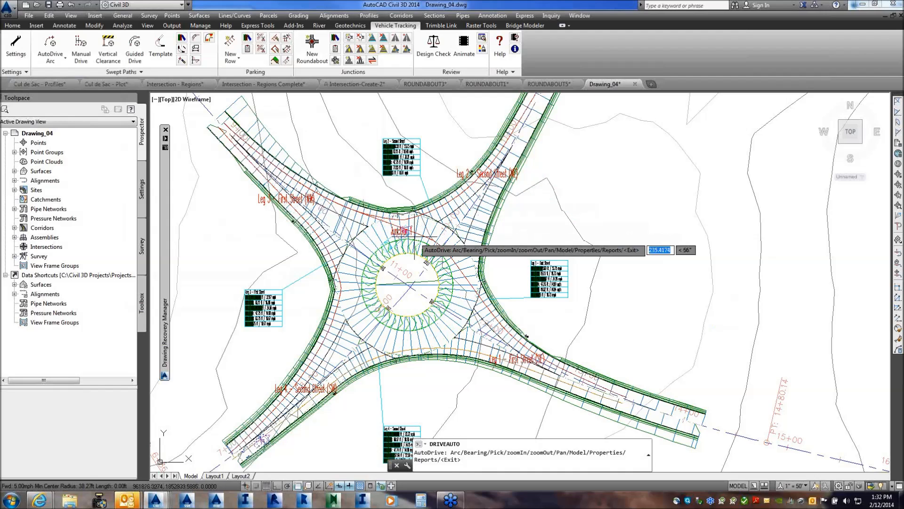
{"action": "key", "text": "Escape"}
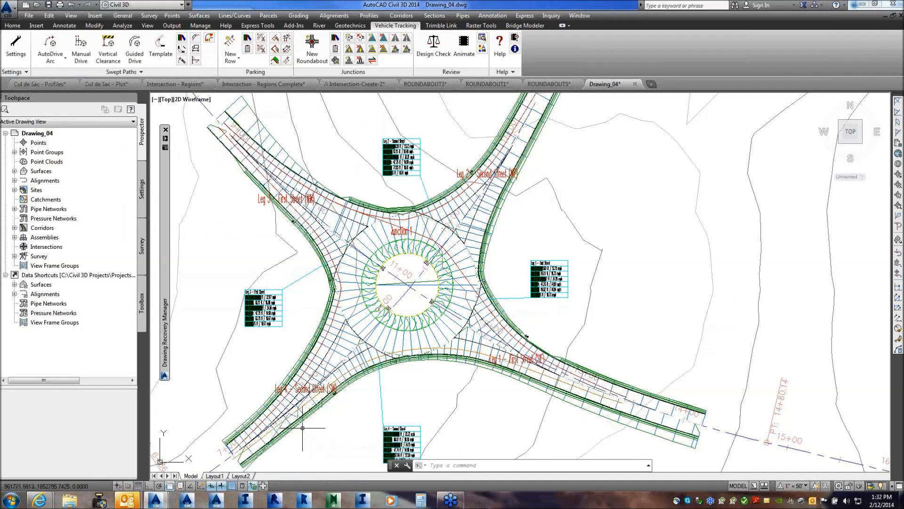
Create an AutoDrive swept path for the drawing pool's SU - Single Unit Truck from Leg 4 around the central island to Leg 3.
{"action": "left_click", "coordinate": [50, 44]}
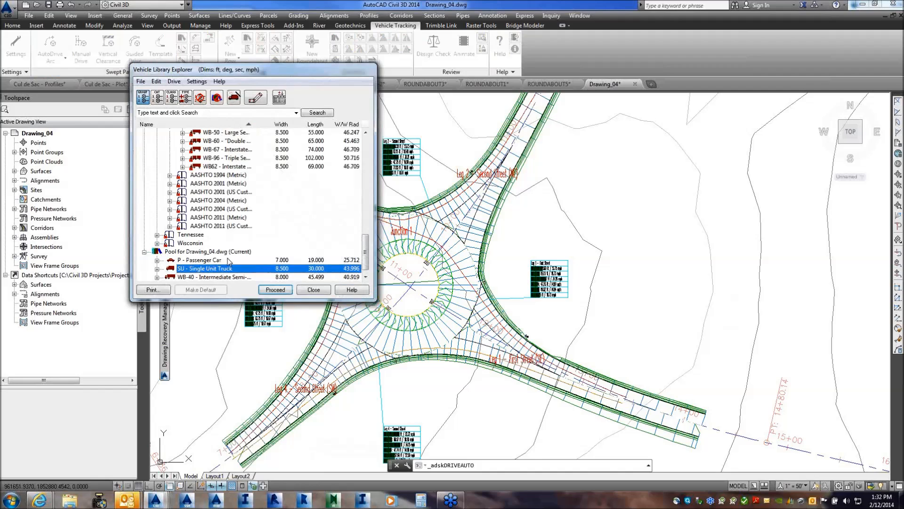
{"action": "left_click", "coordinate": [157, 268]}
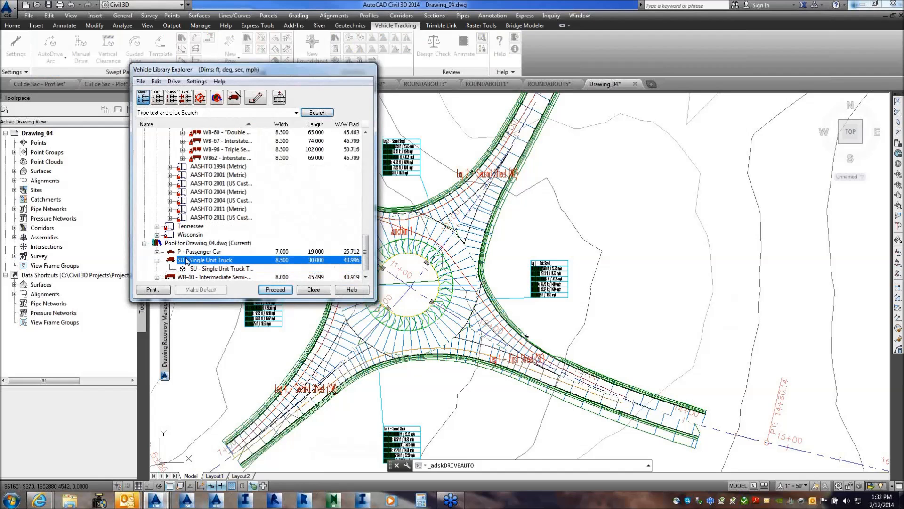
{"action": "left_click", "coordinate": [208, 270]}
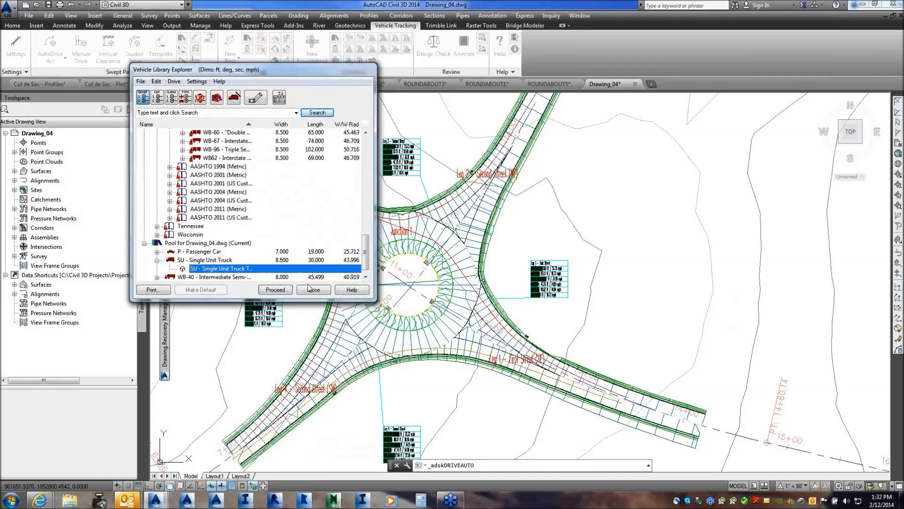
{"action": "left_click", "coordinate": [276, 289]}
{"action": "left_click", "coordinate": [270, 433]}
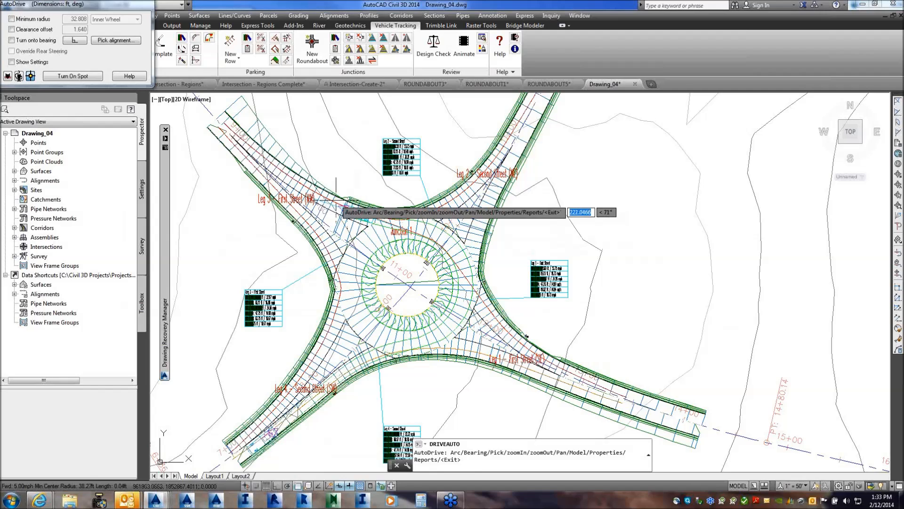
{"action": "left_click", "coordinate": [301, 182]}
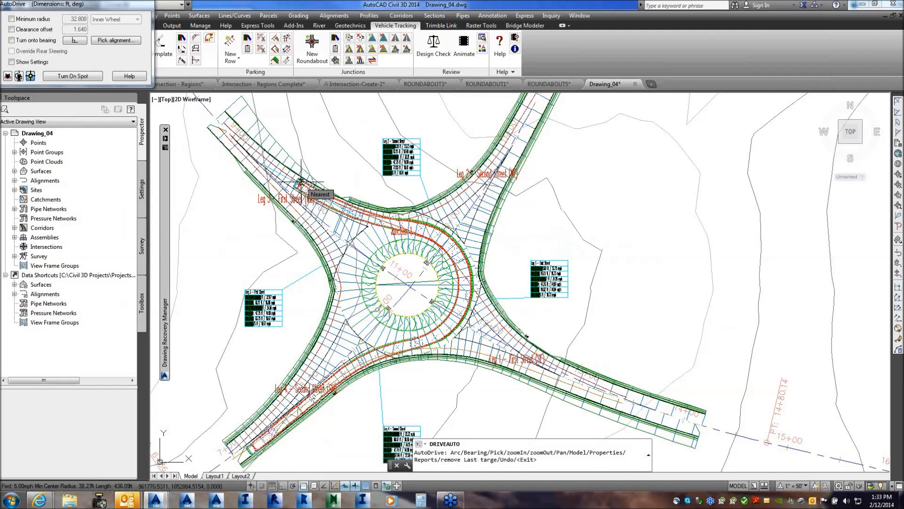
{"action": "key", "text": "Return"}
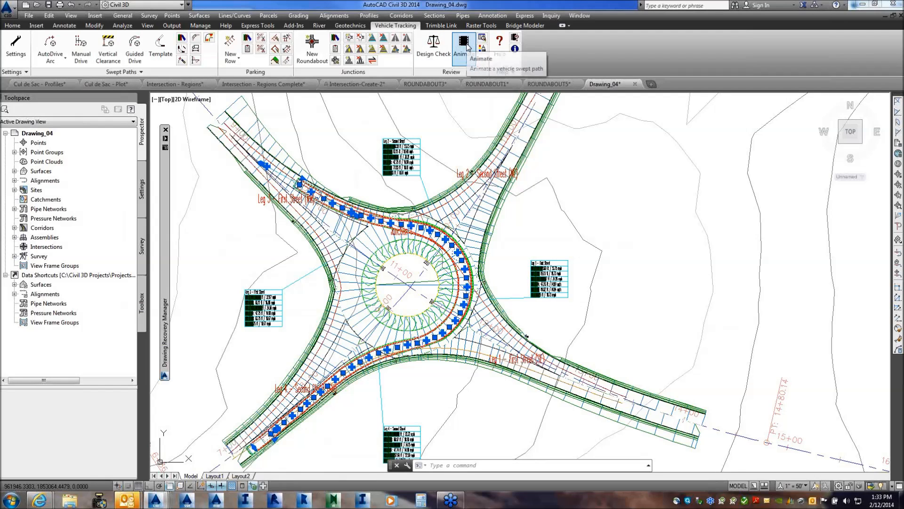
{"action": "key", "text": "Escape"}
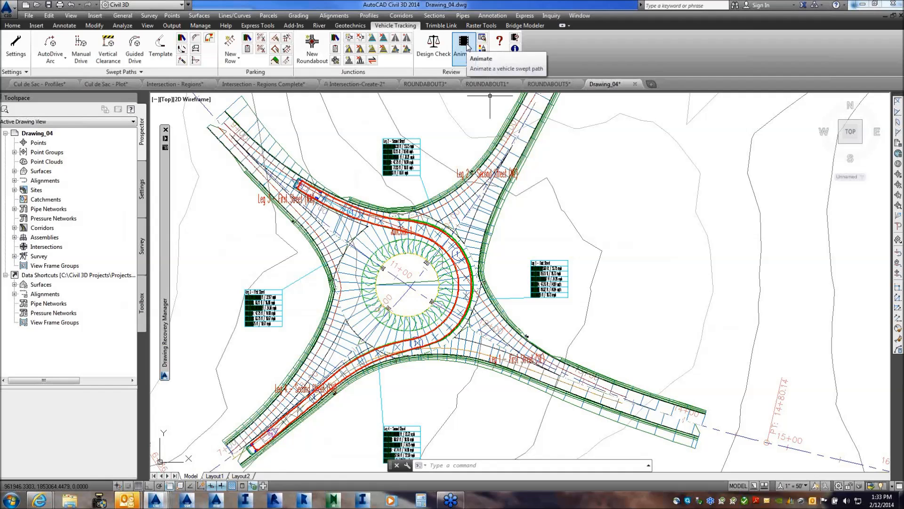
Animate the truck's swept path in 3D with the camera controls shown and play the animation.
{"action": "left_click", "coordinate": [464, 46]}
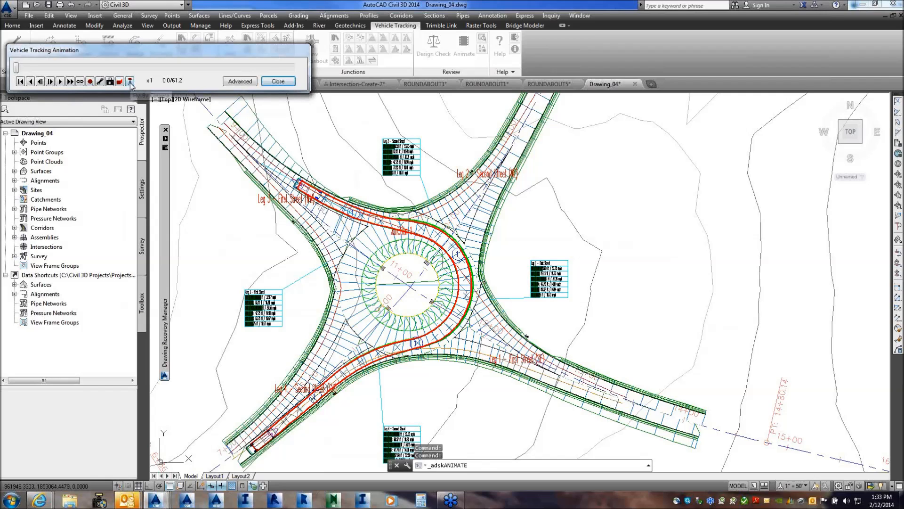
{"action": "left_click", "coordinate": [129, 82]}
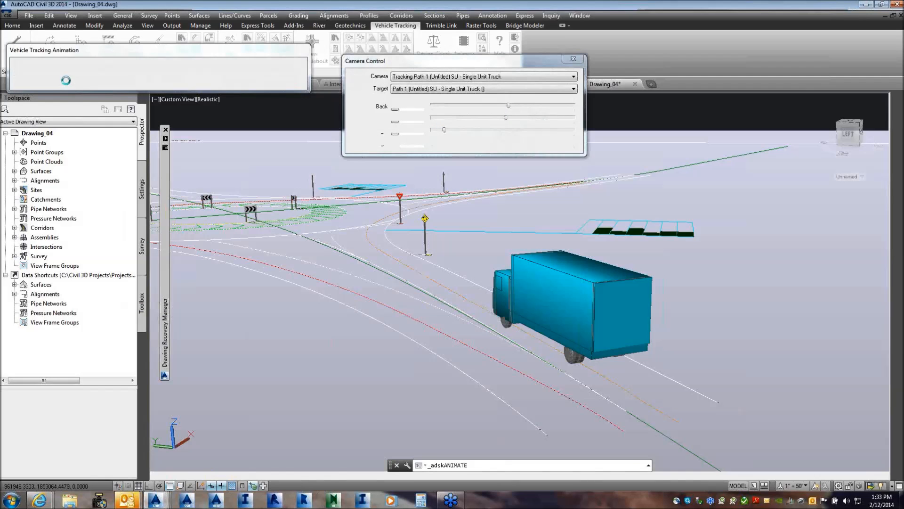
{"action": "left_click", "coordinate": [61, 83]}
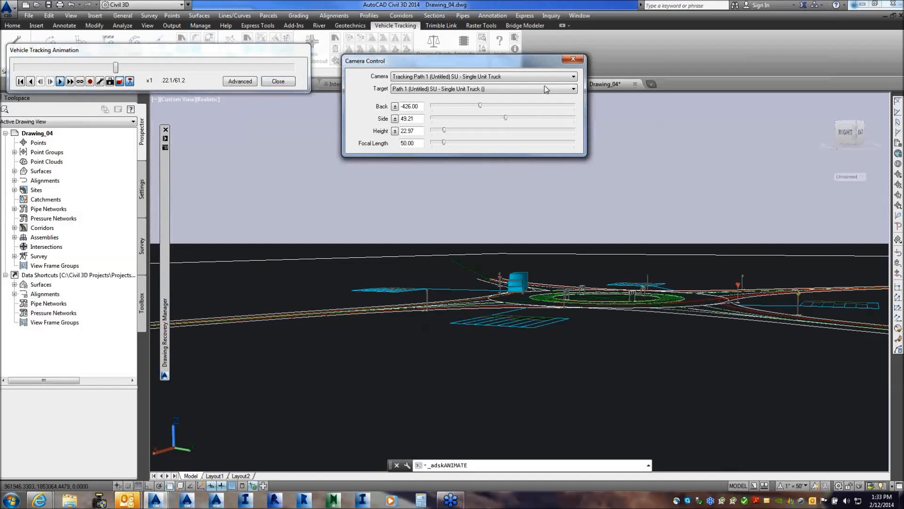
Target the animation camera at the truck's Front and switch it to Fixed Position Camera.
{"action": "left_click", "coordinate": [452, 89]}
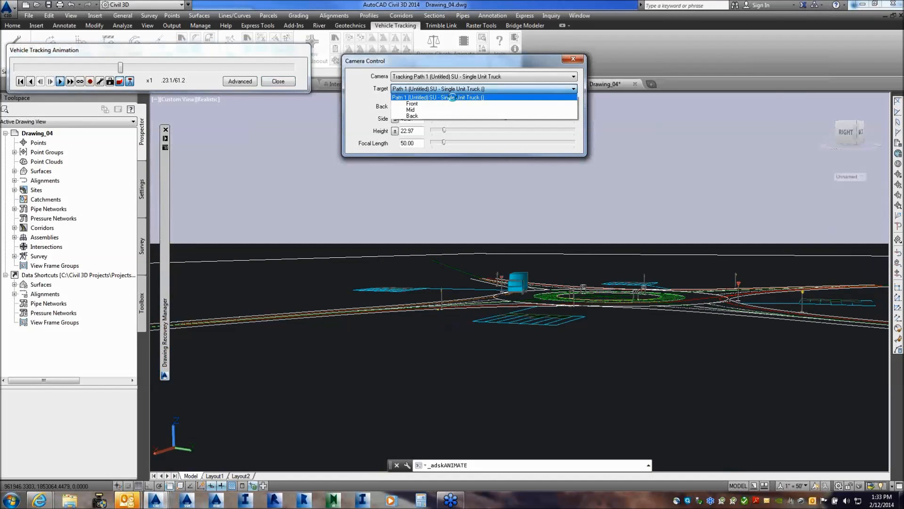
{"action": "left_click", "coordinate": [413, 103]}
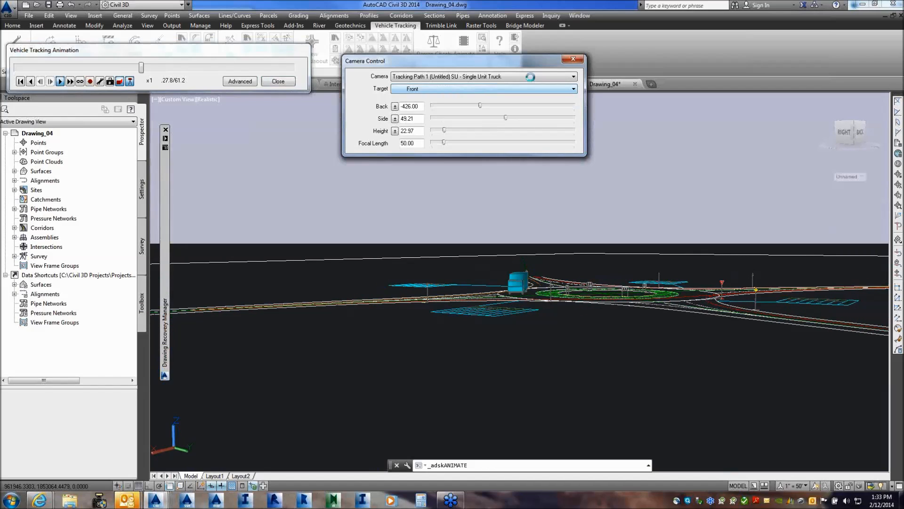
{"action": "left_click", "coordinate": [573, 77]}
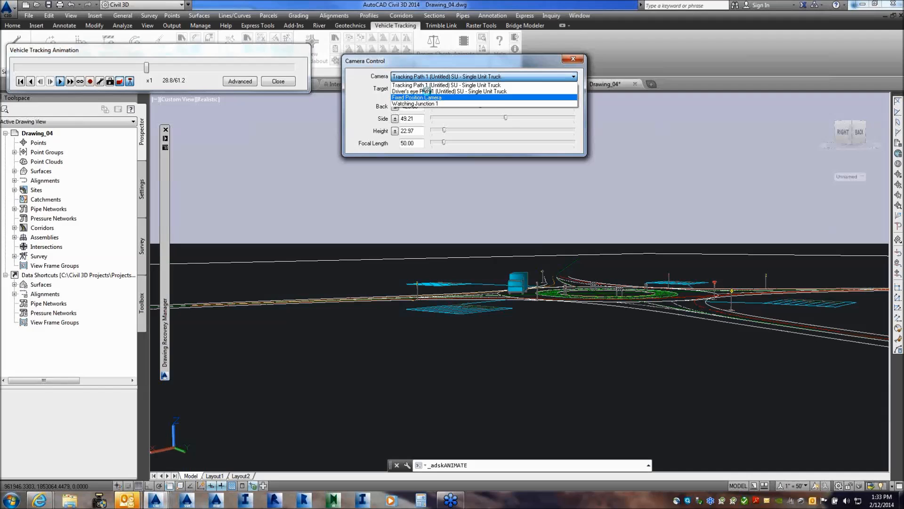
{"action": "left_click", "coordinate": [426, 97]}
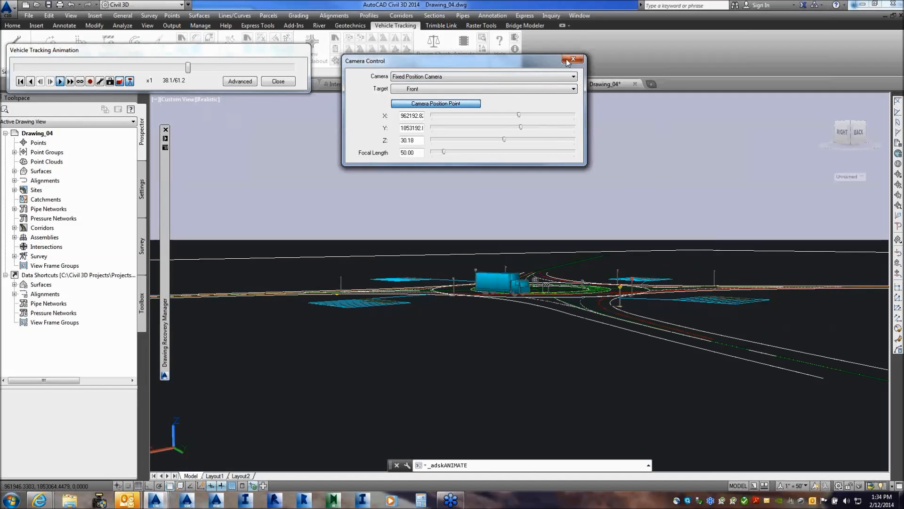
Set the fixed camera's X to about 961536 and Z to -626, view the roundabout, and close the camera controls and the animation.
{"action": "left_click", "coordinate": [442, 117]}
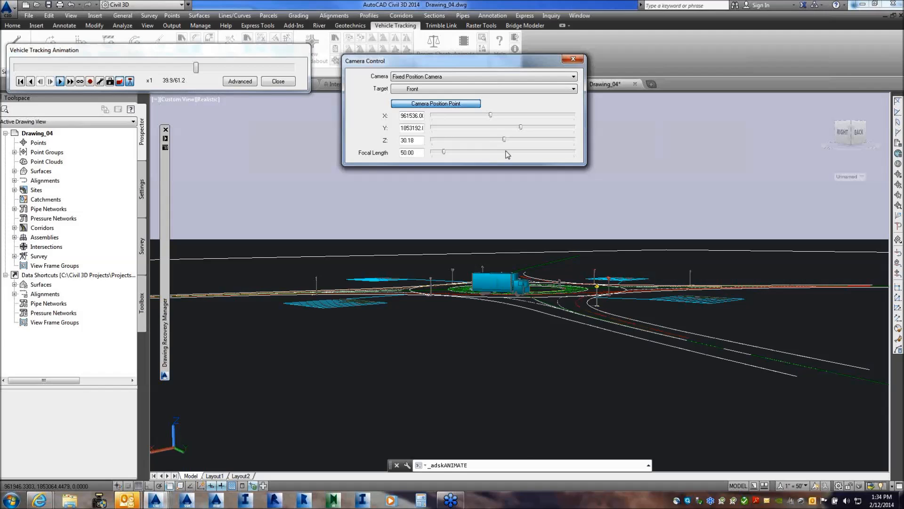
{"action": "left_click", "coordinate": [457, 140]}
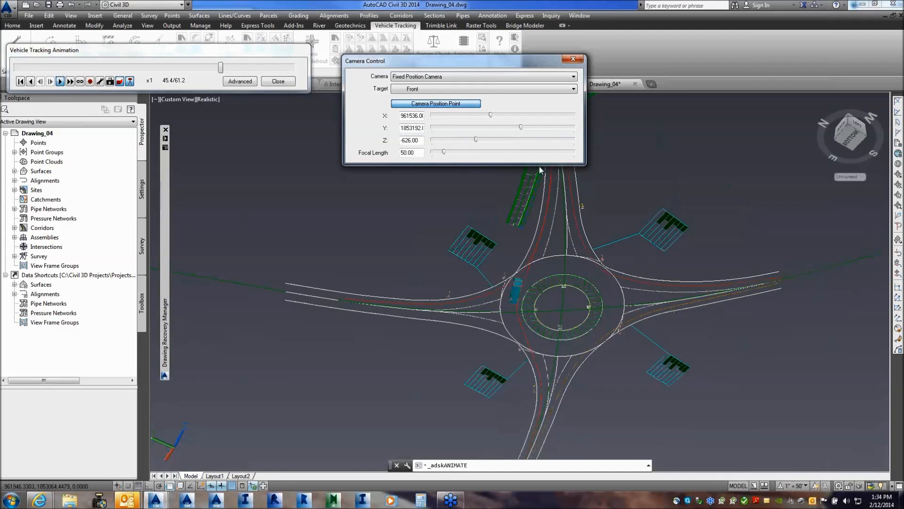
{"action": "left_click", "coordinate": [573, 58]}
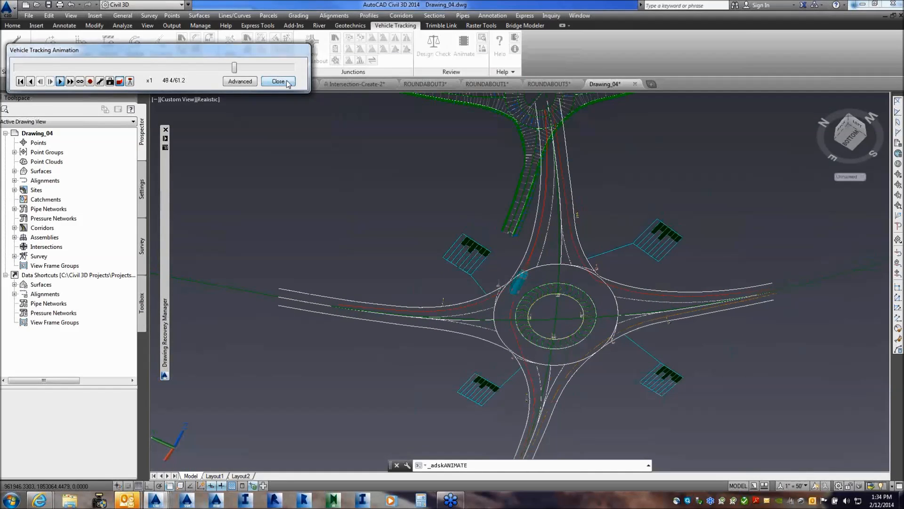
{"action": "left_click", "coordinate": [278, 81]}
{"action": "left_click", "coordinate": [188, 94]}
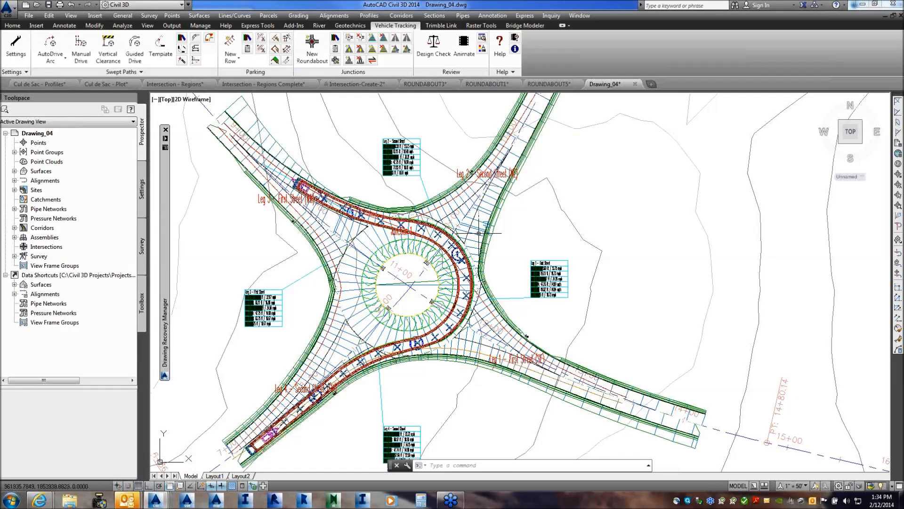
Add the Top link code to the Junction 1 corridor surface and include it as breaklines.
{"action": "left_click", "coordinate": [478, 229]}
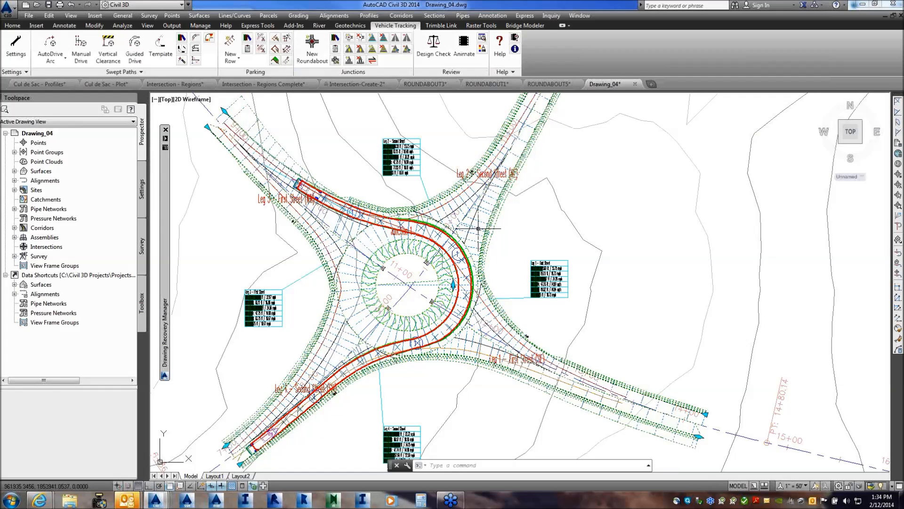
{"action": "left_click", "coordinate": [490, 237]}
{"action": "right_click", "coordinate": [494, 242]}
{"action": "mouse_move", "coordinate": [547, 362]}
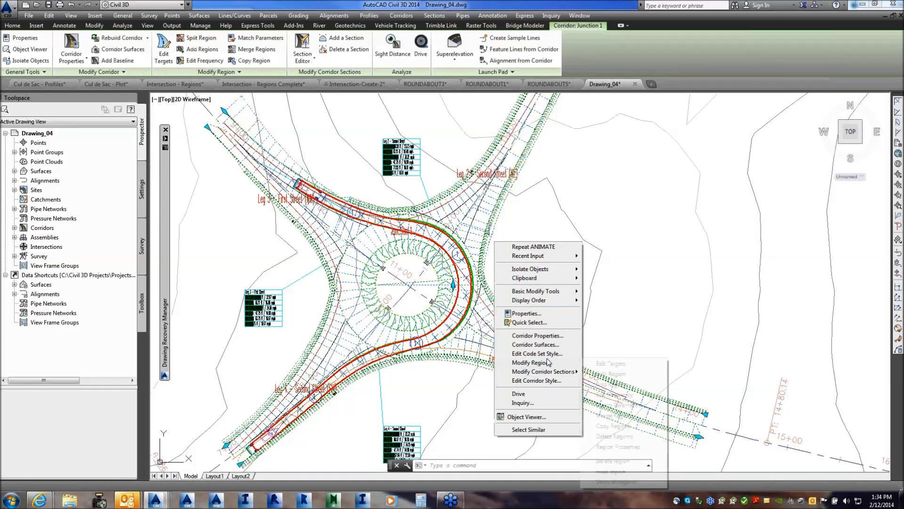
{"action": "left_click", "coordinate": [547, 344]}
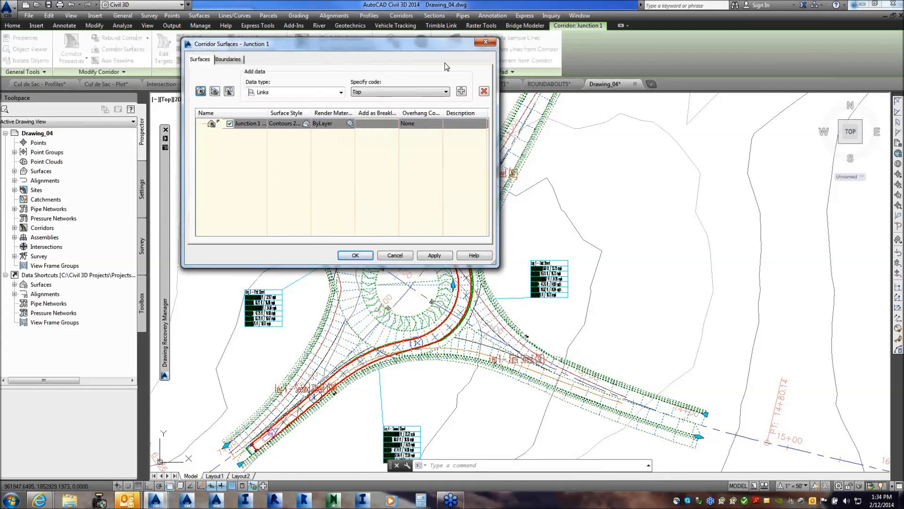
{"action": "left_click", "coordinate": [461, 91]}
{"action": "left_click", "coordinate": [358, 133]}
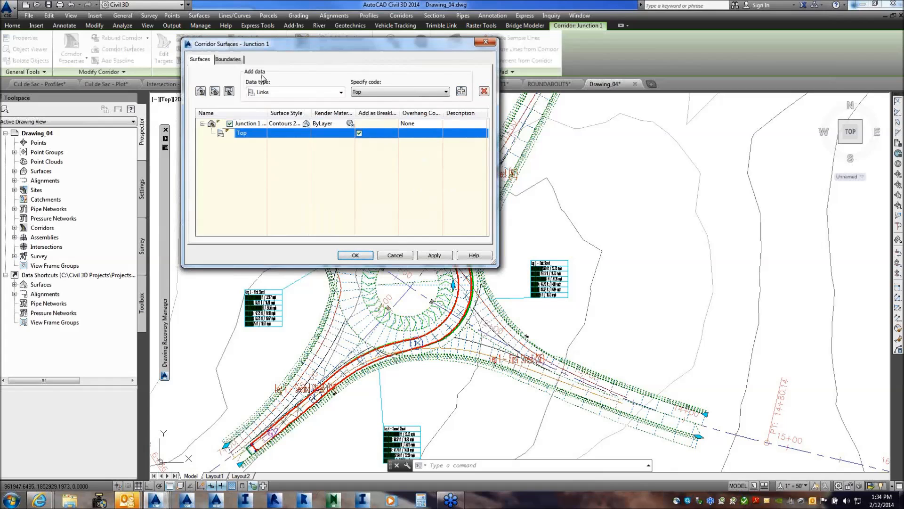
Add the corridor extents as the outer boundary of the Junction 1 surface and rebuild the corridor.
{"action": "left_click", "coordinate": [228, 58]}
{"action": "left_click", "coordinate": [235, 88]}
{"action": "right_click", "coordinate": [235, 89]}
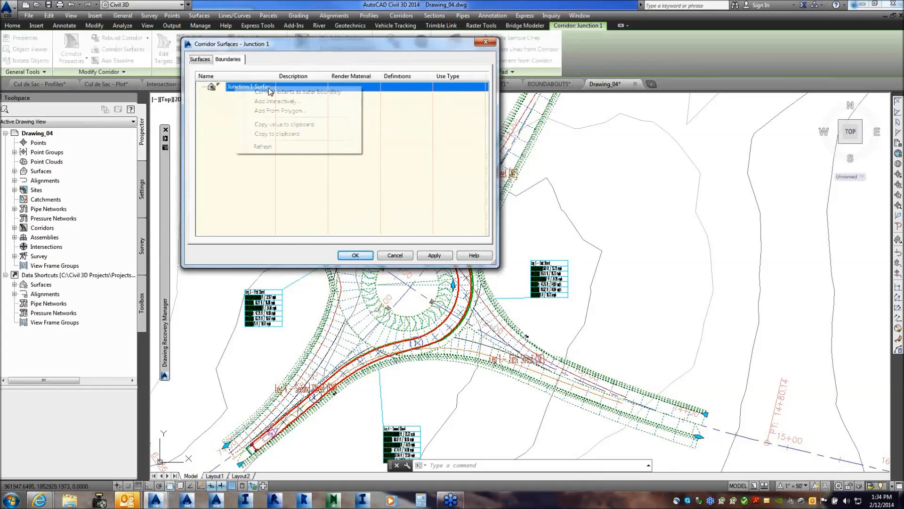
{"action": "left_click", "coordinate": [280, 90]}
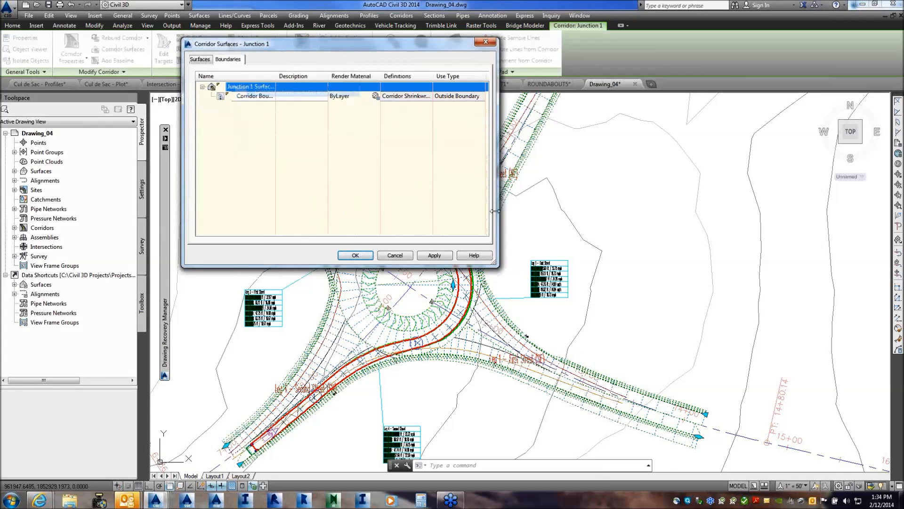
{"action": "left_click", "coordinate": [355, 255]}
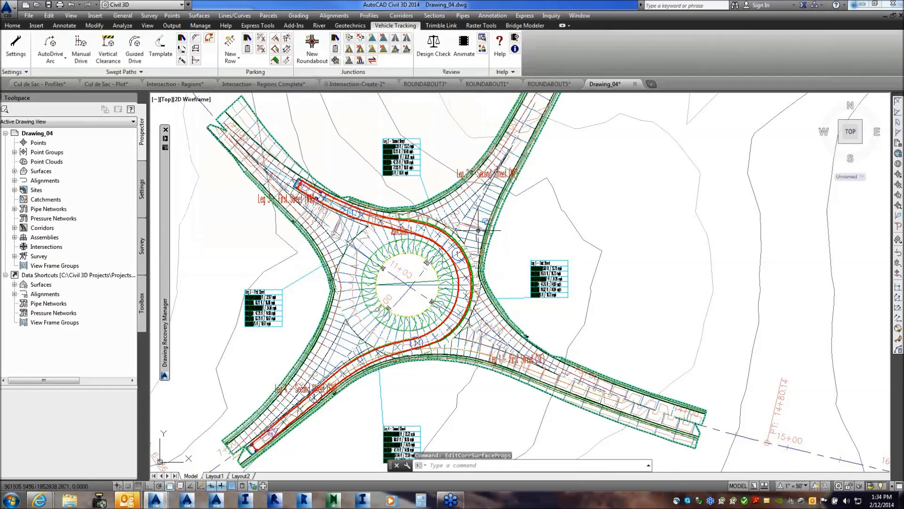
Inspect the Junction 1 surface in 3D in the Object Viewer, then close the viewer.
{"action": "left_click", "coordinate": [456, 250]}
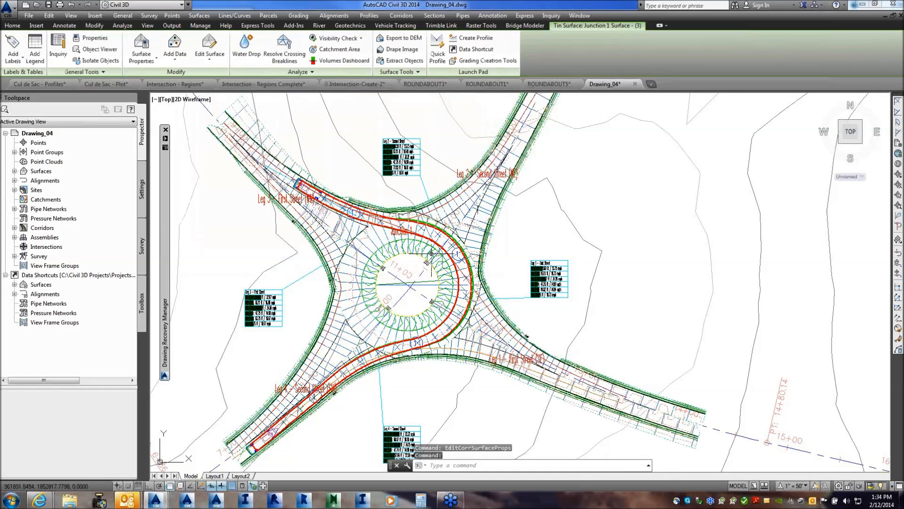
{"action": "right_click", "coordinate": [457, 250]}
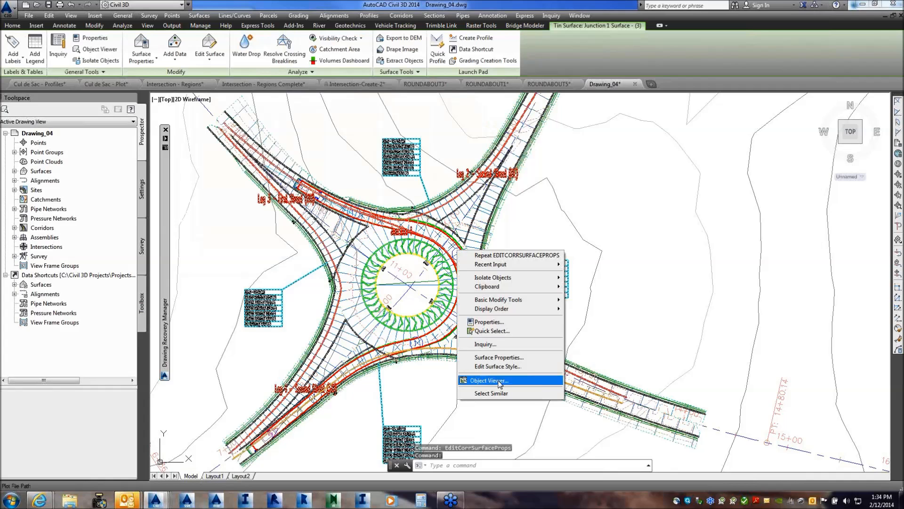
{"action": "left_click", "coordinate": [500, 383]}
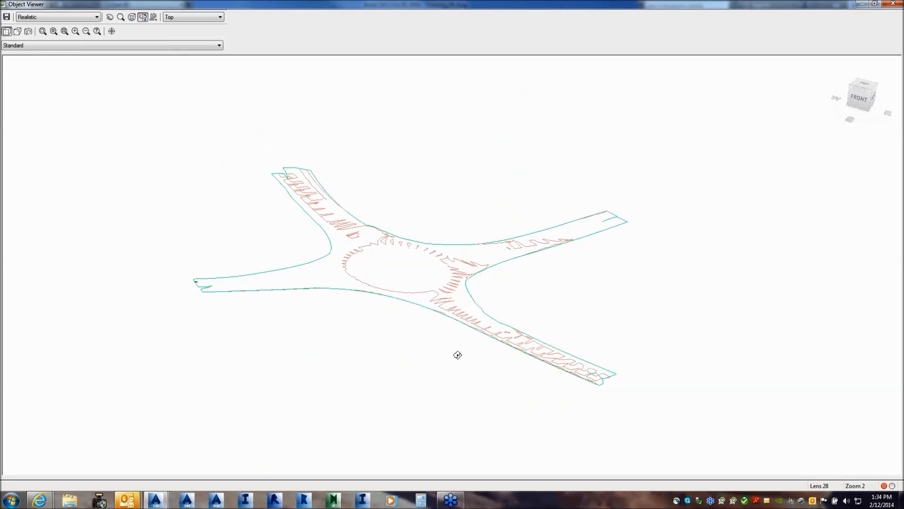
{"action": "scroll", "coordinate": [452, 309], "scroll_direction": "up", "scroll_amount": 2}
{"action": "scroll", "coordinate": [452, 309], "scroll_direction": "up", "scroll_amount": 2}
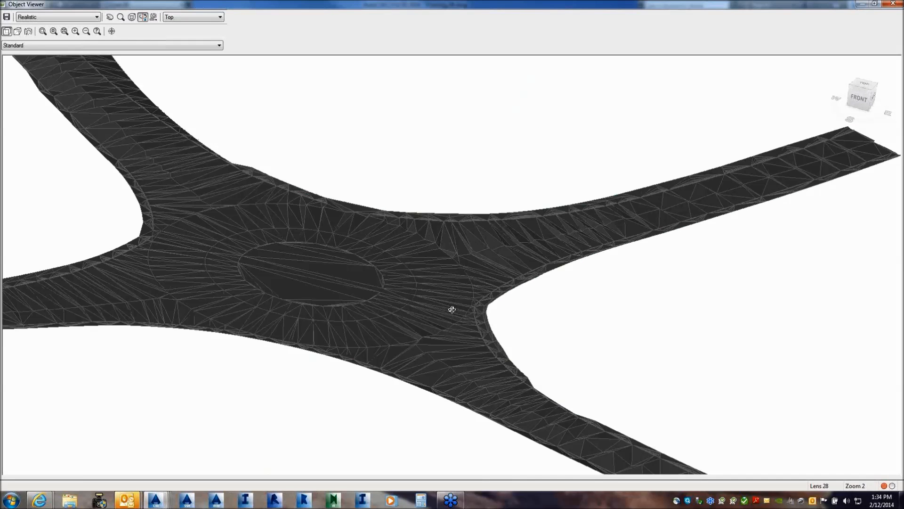
{"action": "left_click_drag", "start_coordinate": [452, 306], "coordinate": [492, 306]}
{"action": "right_click", "coordinate": [492, 306]}
{"action": "left_click", "coordinate": [524, 312]}
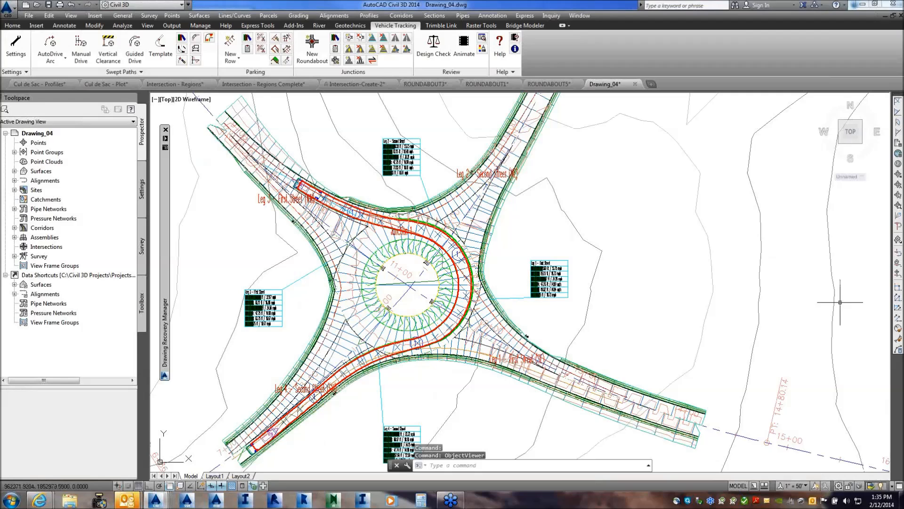
Look through the US Design Vehicles and the Drawing_04 vehicle pool in the vehicle library, then close it.
{"action": "mouse_move", "coordinate": [781, 332]}
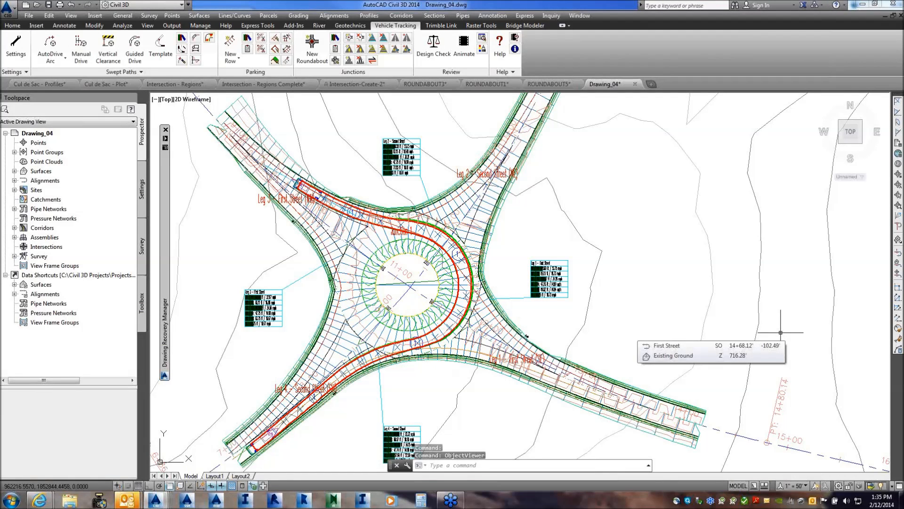
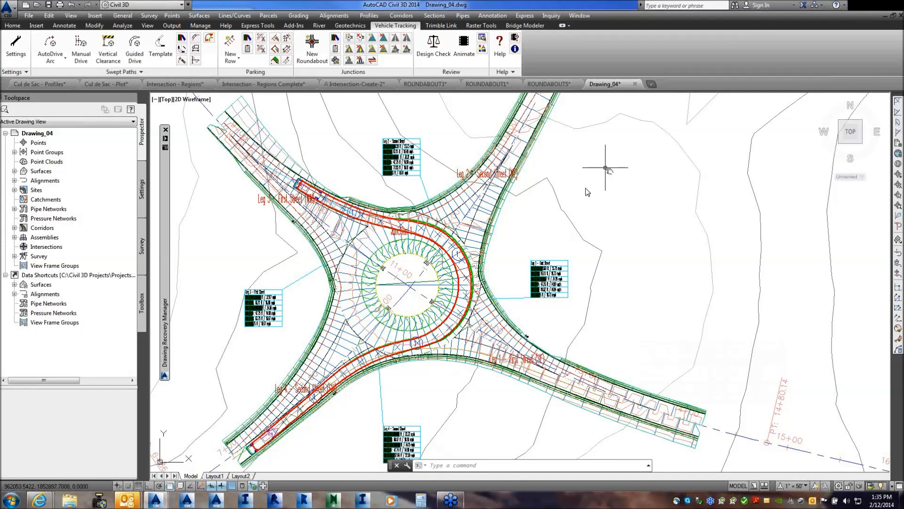
{"action": "middle_click_drag", "start_coordinate": [605, 167], "coordinate": [663, 173]}
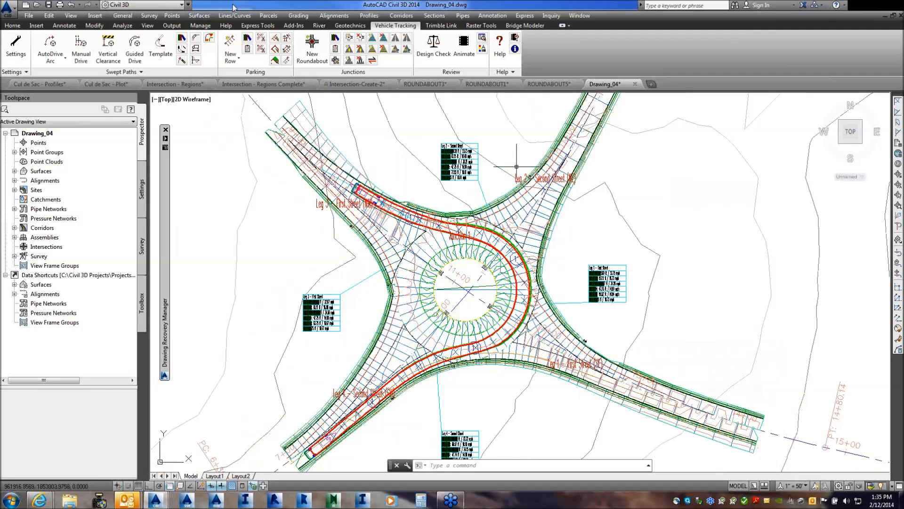
{"action": "left_click", "coordinate": [57, 50]}
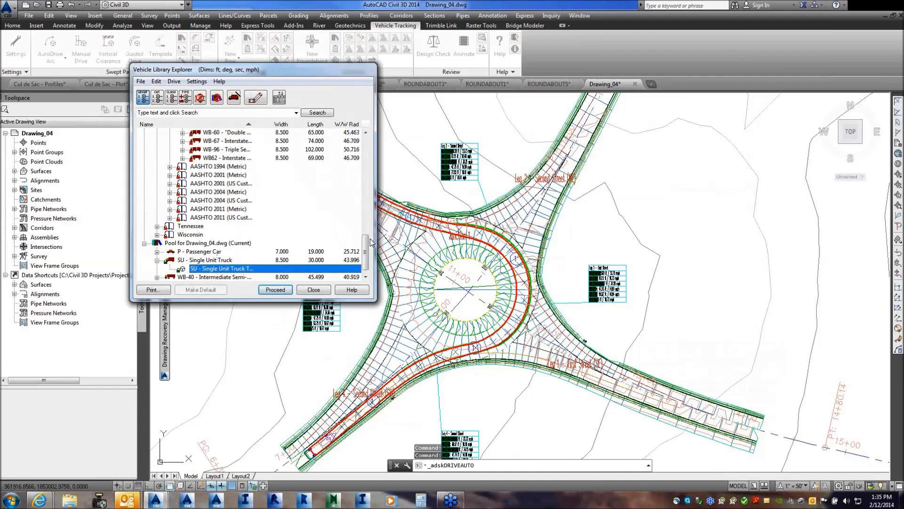
{"action": "scroll", "coordinate": [366, 240], "scroll_direction": "up", "scroll_amount": 2}
{"action": "left_click_drag", "start_coordinate": [366, 239], "coordinate": [366, 205]}
{"action": "left_click", "coordinate": [157, 226]}
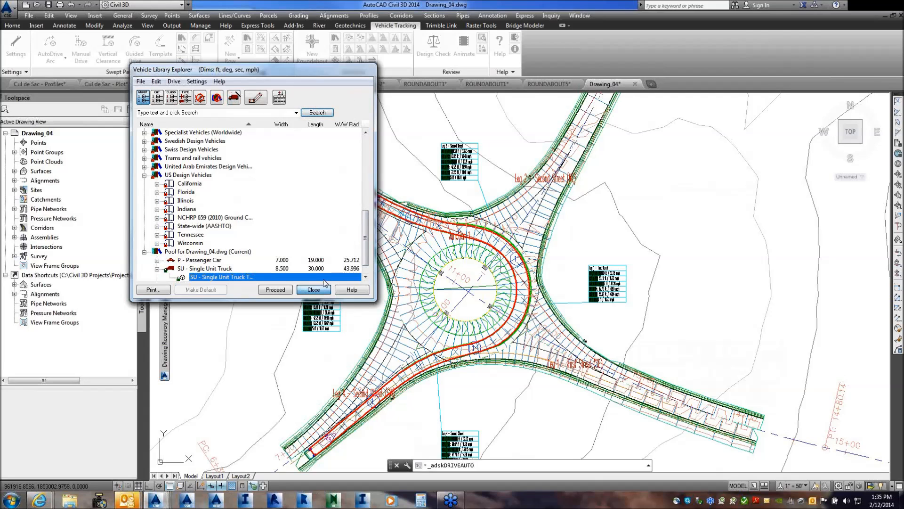
{"action": "left_click", "coordinate": [314, 289]}
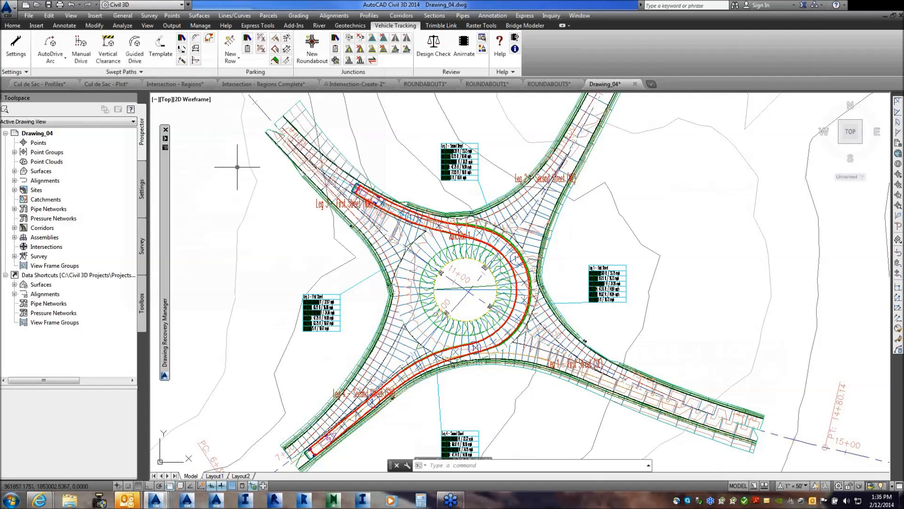
Insert the vehicle profile of the single-unit truck's swept path in the open area east of Leg 2.
{"action": "left_click", "coordinate": [196, 49]}
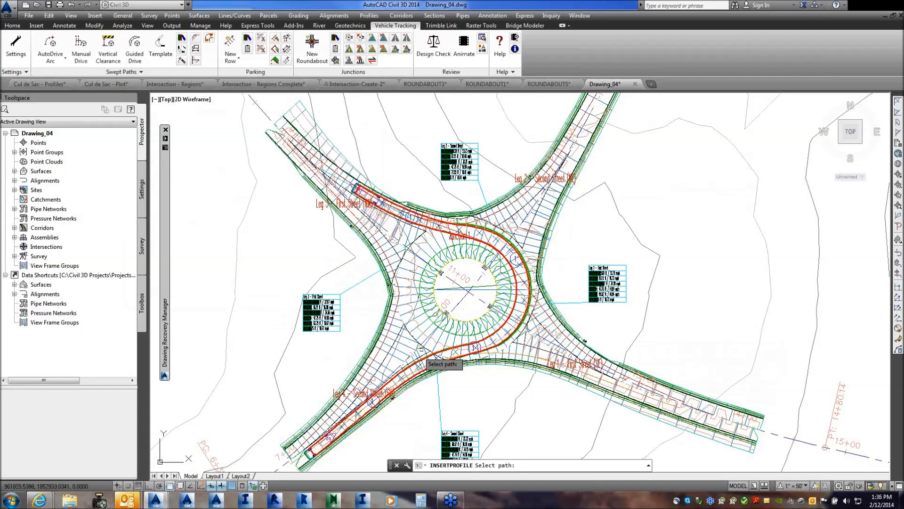
{"action": "left_click", "coordinate": [425, 361]}
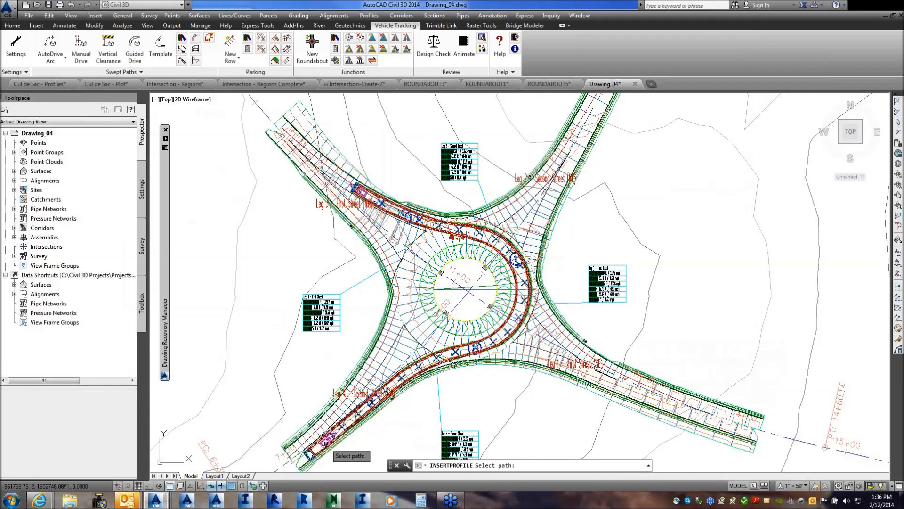
{"action": "left_click", "coordinate": [693, 187]}
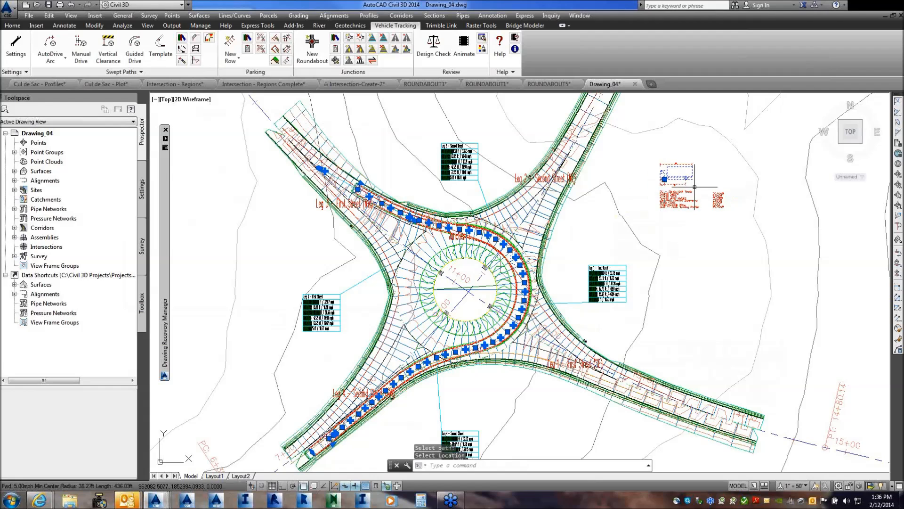
{"action": "middle_click_drag", "start_coordinate": [696, 185], "coordinate": [492, 231]}
{"action": "scroll", "coordinate": [499, 220], "scroll_direction": "up", "scroll_amount": 6}
{"action": "key", "text": "Escape"}
{"action": "key", "text": "Escape"}
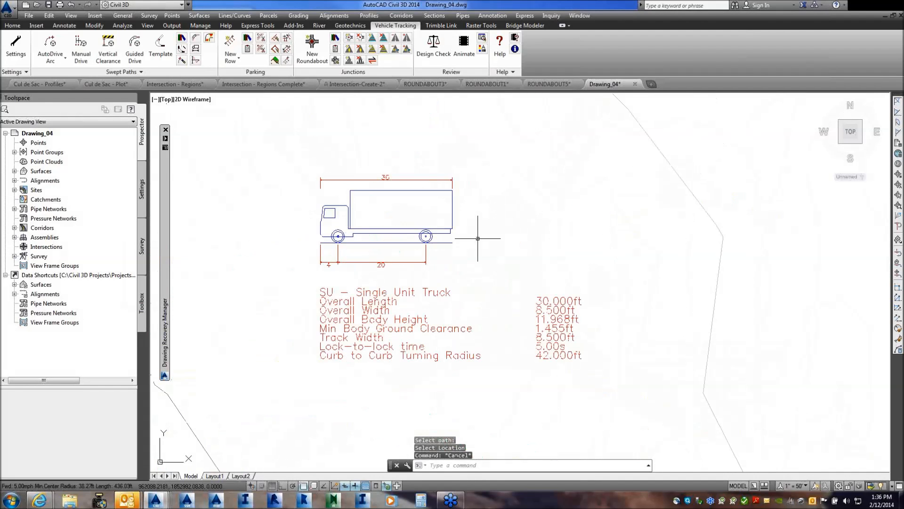
{"action": "scroll", "coordinate": [467, 257], "scroll_direction": "up", "scroll_amount": 3}
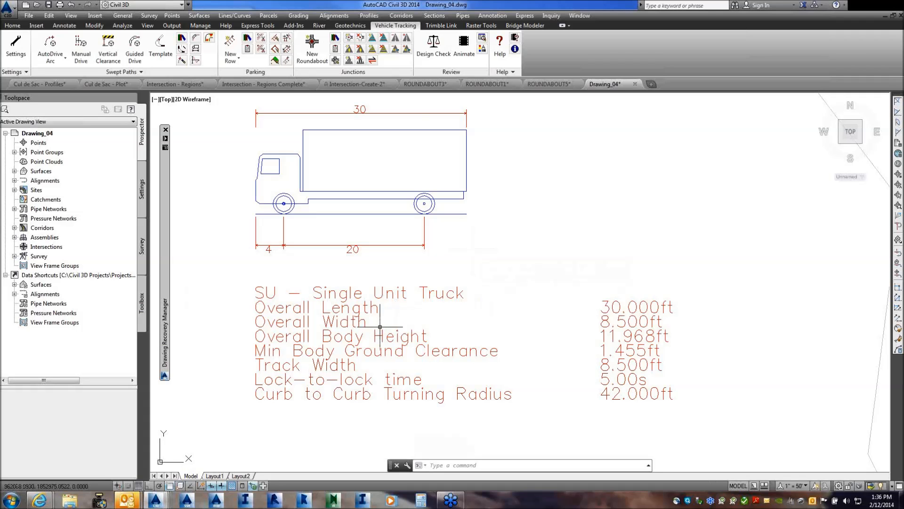
Create an AutoDrive swept path for the SU - Single Unit Truck, curving clockwise through four points in the open ground east of the roundabout.
{"action": "scroll", "coordinate": [376, 295], "scroll_direction": "down", "scroll_amount": 4}
{"action": "scroll", "coordinate": [377, 294], "scroll_direction": "down", "scroll_amount": 3}
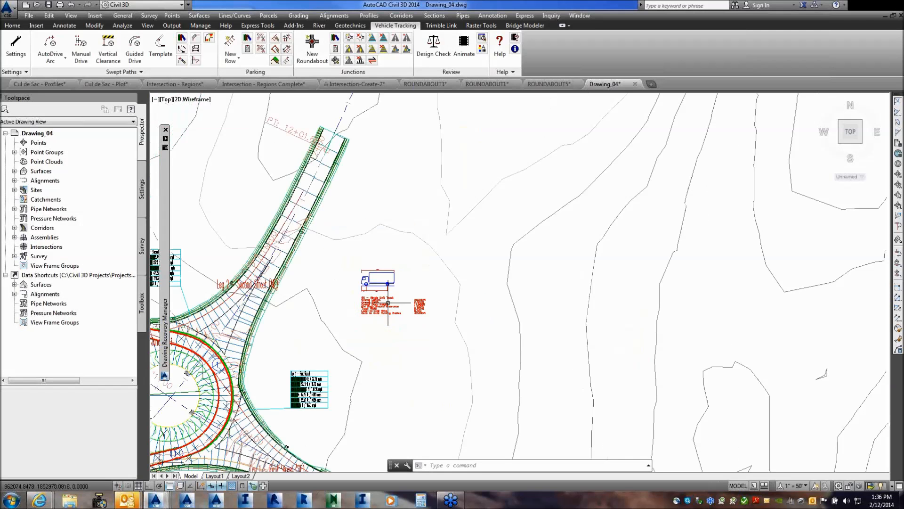
{"action": "mouse_move", "coordinate": [502, 332]}
{"action": "middle_mouse_down"}
{"action": "mouse_move", "coordinate": [493, 308]}
{"action": "mouse_move", "coordinate": [382, 245]}
{"action": "mouse_move", "coordinate": [374, 164]}
{"action": "middle_mouse_up"}
{"action": "scroll", "coordinate": [260, 239], "scroll_direction": "down", "scroll_amount": 4}
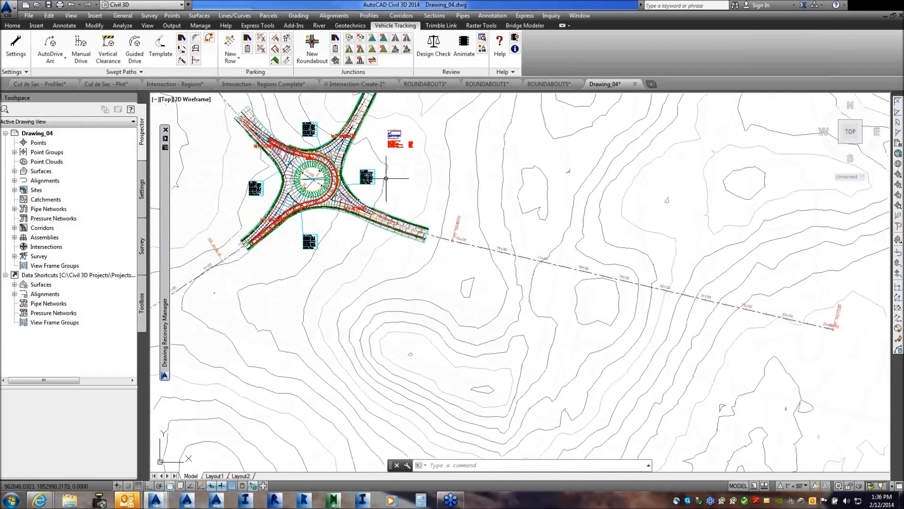
{"action": "left_click", "coordinate": [60, 53]}
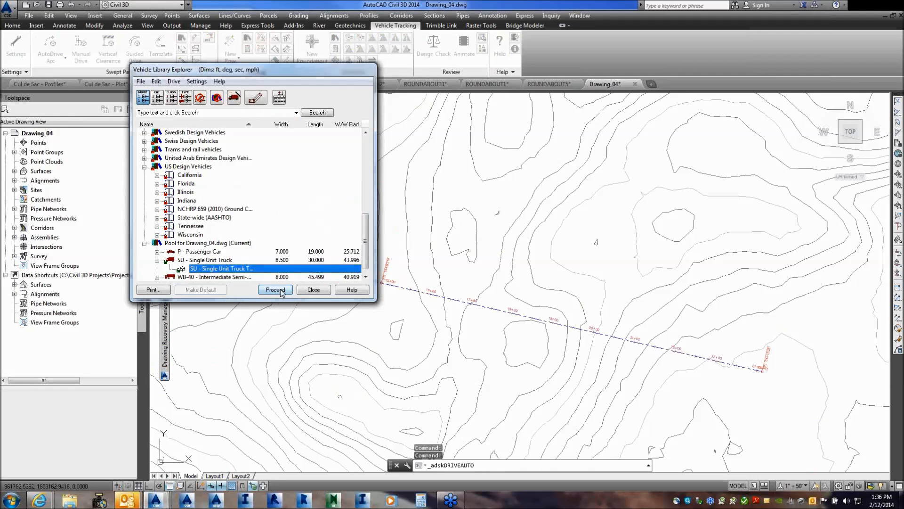
{"action": "left_click", "coordinate": [276, 289]}
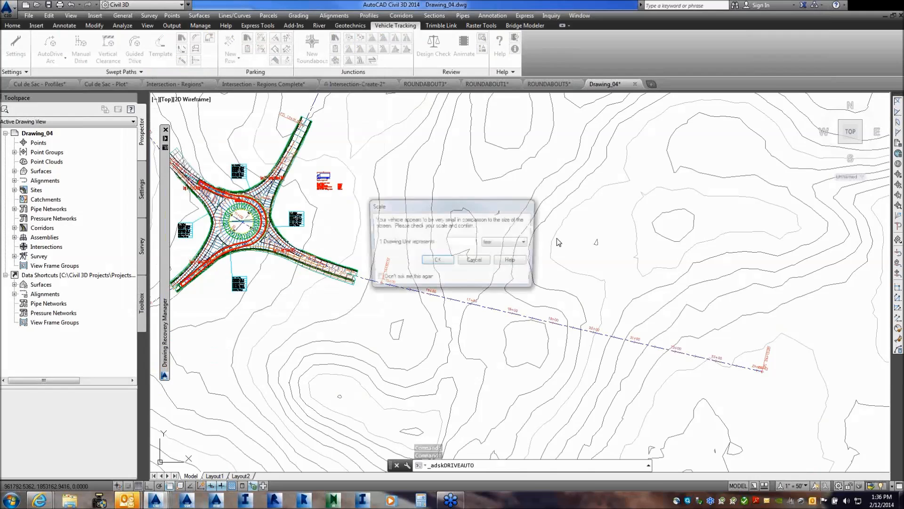
{"action": "left_click", "coordinate": [437, 261]}
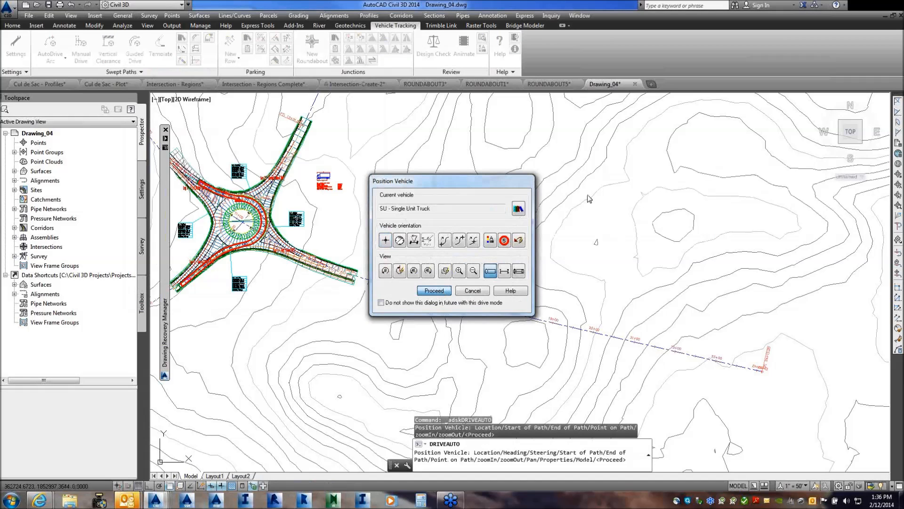
{"action": "key", "text": "Return"}
{"action": "left_click", "coordinate": [523, 225]}
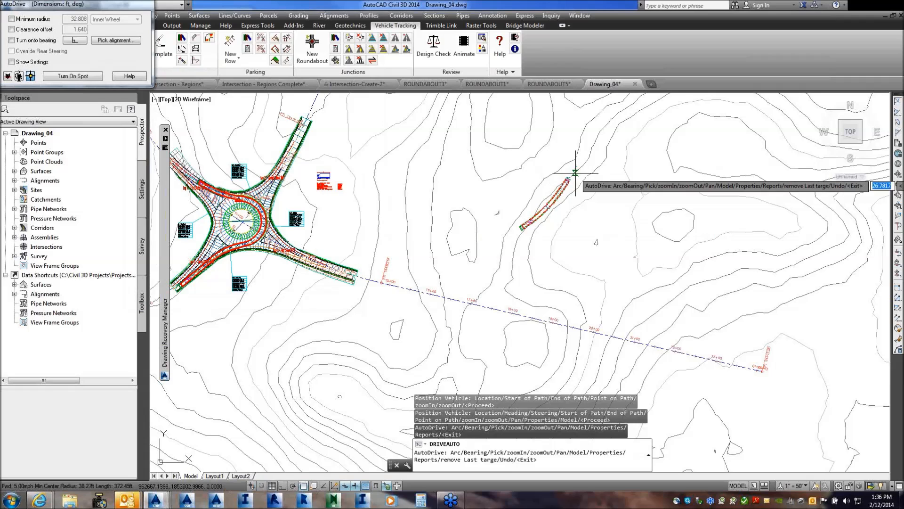
{"action": "left_click", "coordinate": [638, 168]}
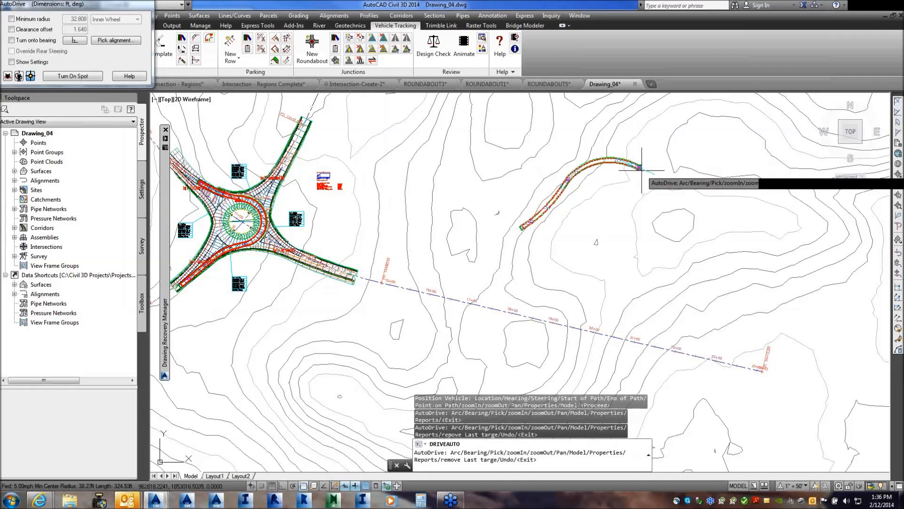
{"action": "left_click", "coordinate": [651, 243]}
{"action": "left_click", "coordinate": [646, 306]}
{"action": "key", "text": "Return"}
{"action": "key", "text": "Escape"}
{"action": "key", "text": "Escape"}
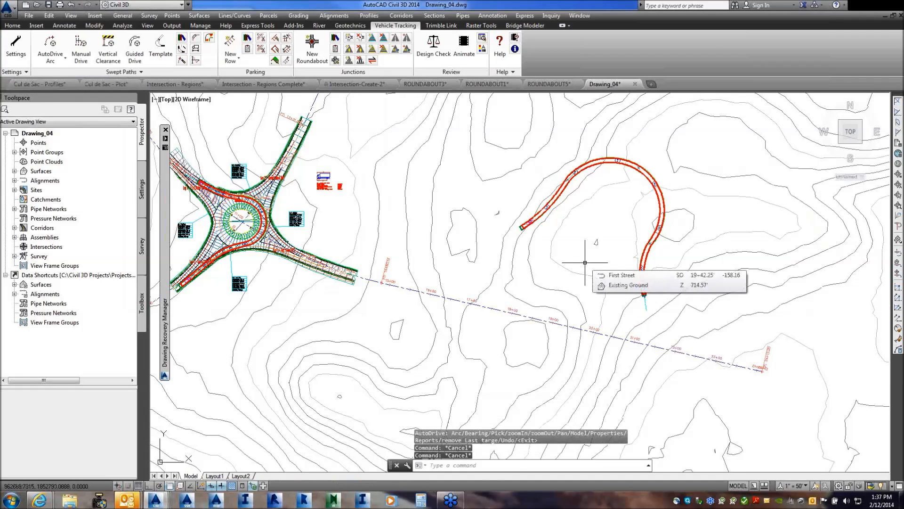
Open Drawing_02 from the AVT Dataset folder.
{"action": "scroll", "coordinate": [584, 161], "scroll_direction": "up", "scroll_amount": 4}
{"action": "scroll", "coordinate": [423, 199], "scroll_direction": "up", "scroll_amount": 4}
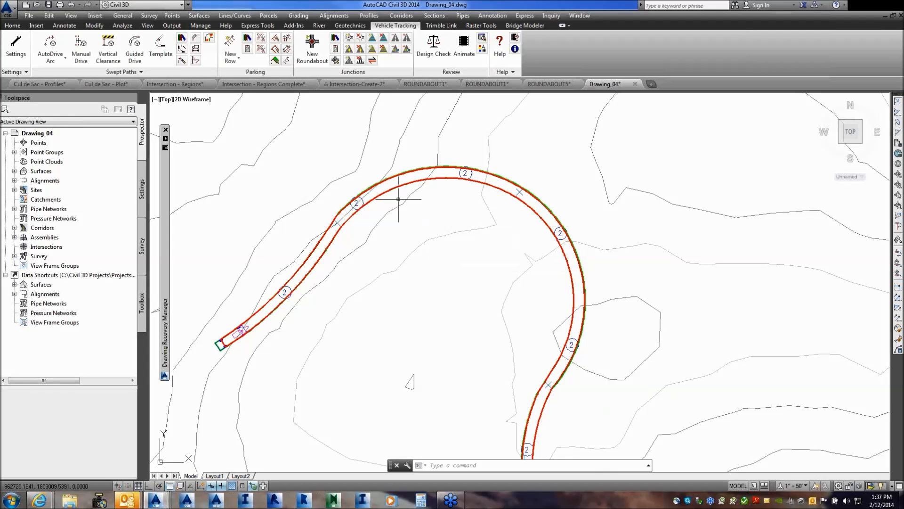
{"action": "left_click", "coordinate": [404, 196]}
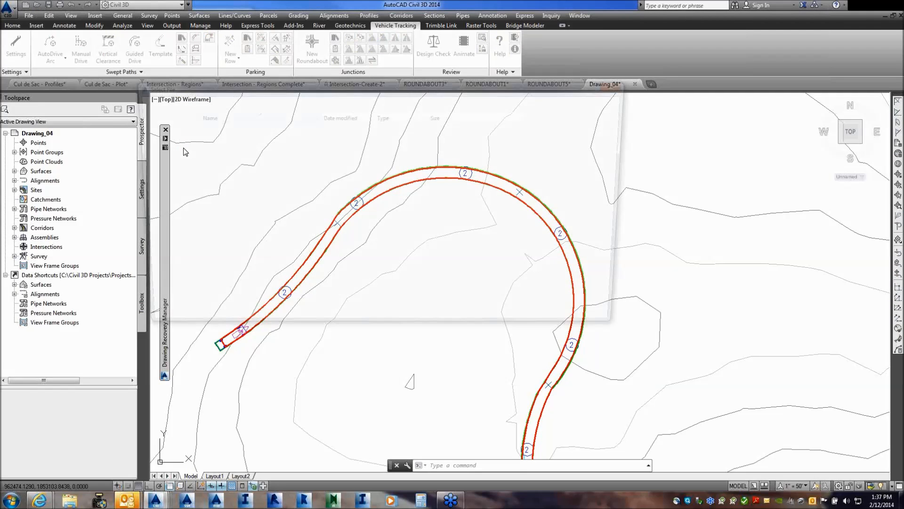
{"action": "left_click", "coordinate": [215, 162]}
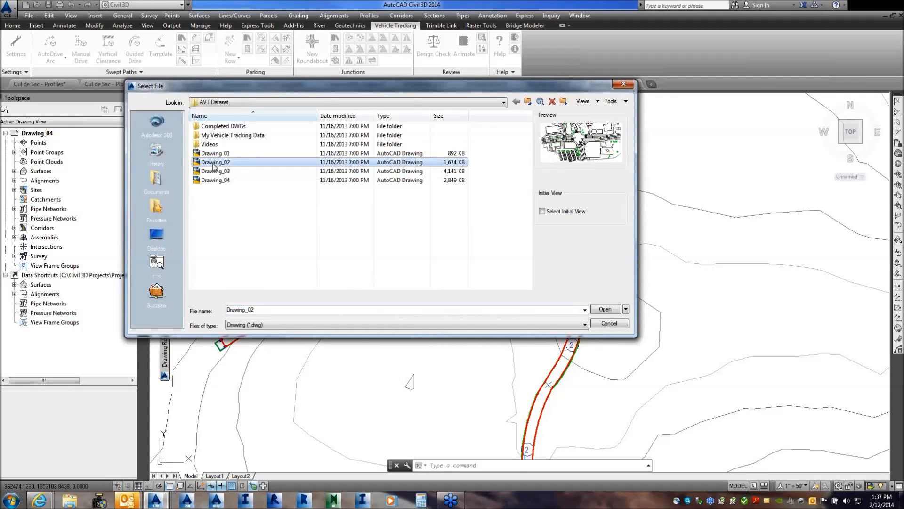
{"action": "left_click", "coordinate": [606, 310]}
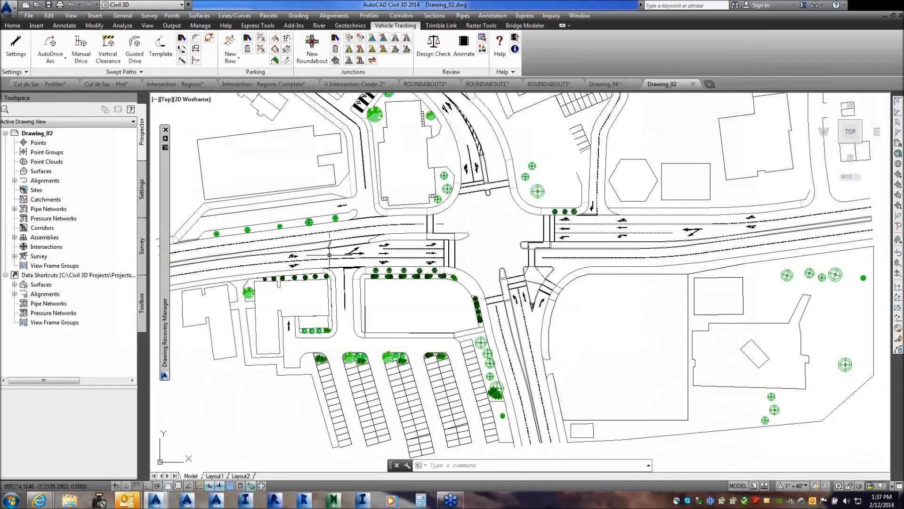
Start an AutoDrive path with the SU - Single Unit Truck, accept the drawing settings, and place it at the western end of the eastbound lane.
{"action": "middle_click_drag", "start_coordinate": [384, 252], "coordinate": [447, 240]}
{"action": "left_click", "coordinate": [61, 46]}
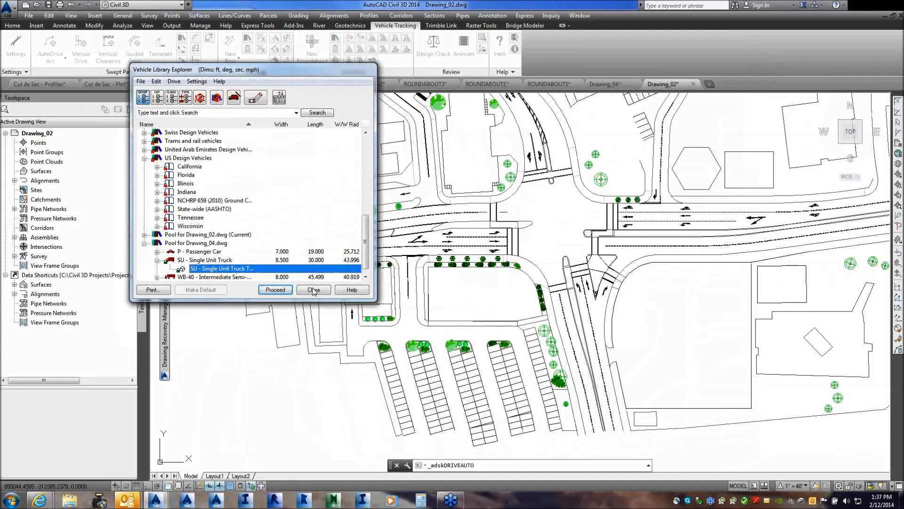
{"action": "left_click", "coordinate": [276, 289]}
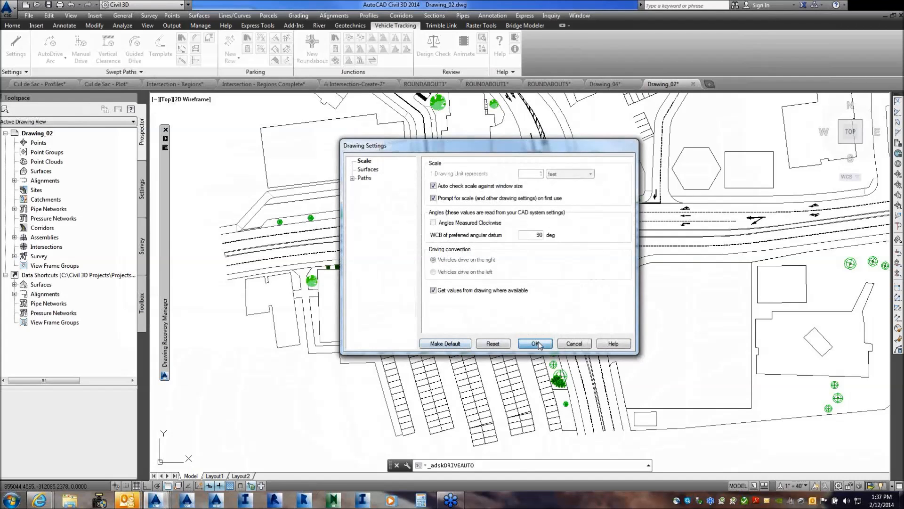
{"action": "left_click", "coordinate": [535, 344]}
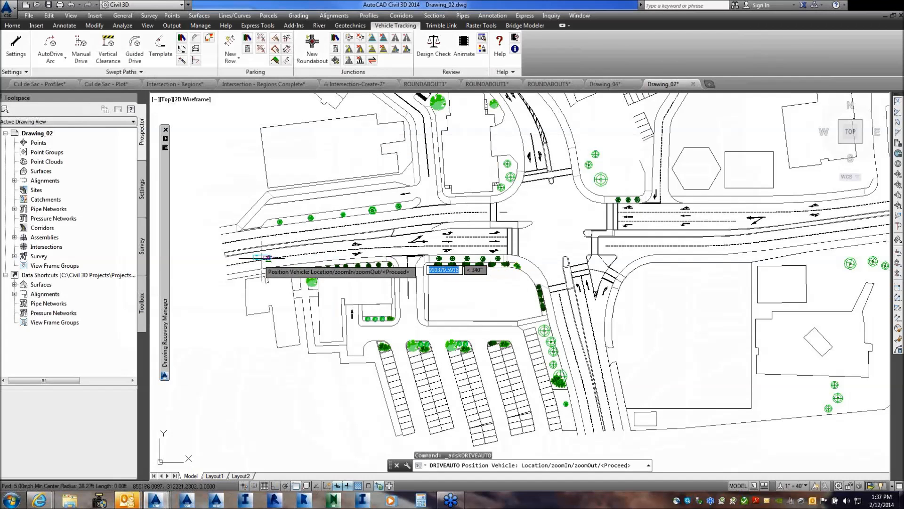
{"action": "left_click", "coordinate": [251, 260]}
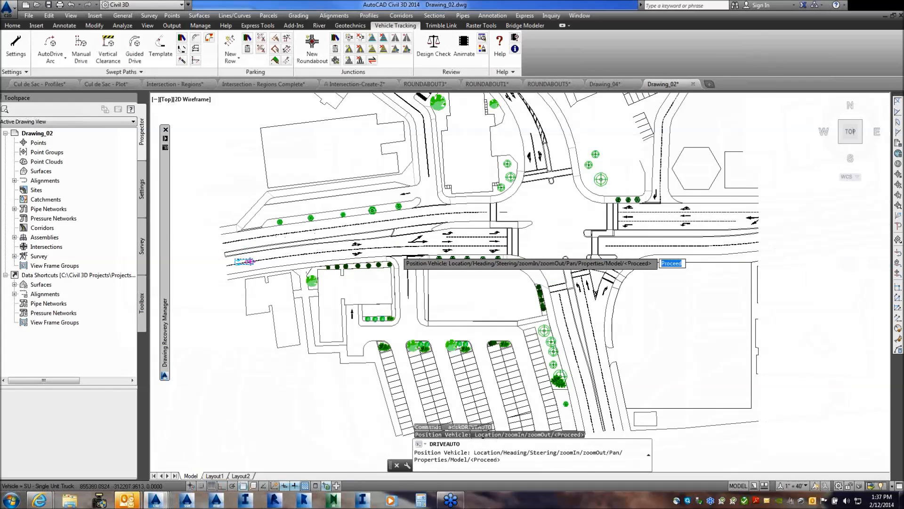
{"action": "scroll", "coordinate": [393, 254], "scroll_direction": "down", "scroll_amount": 4}
{"action": "scroll", "coordinate": [374, 254], "scroll_direction": "up", "scroll_amount": 10}
{"action": "middle_click_drag", "start_coordinate": [374, 253], "coordinate": [571, 217]}
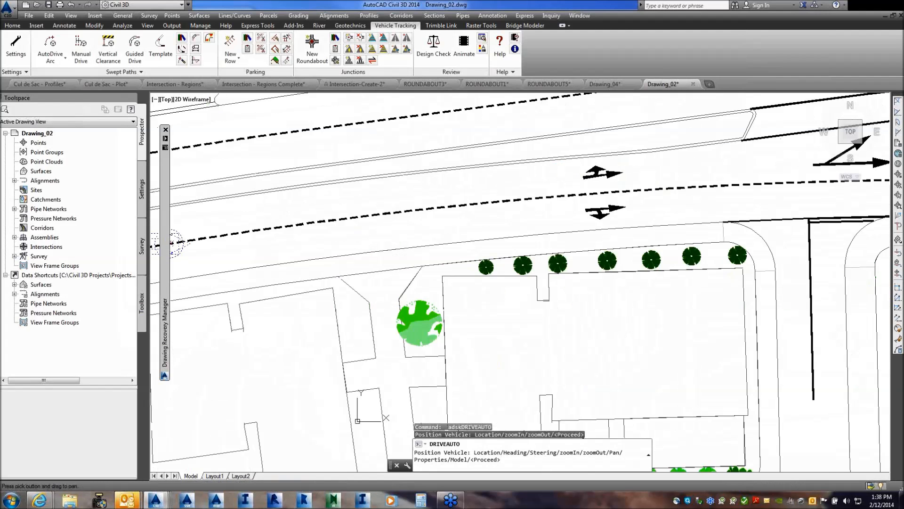
{"action": "scroll", "coordinate": [572, 217], "scroll_direction": "down", "scroll_amount": 3}
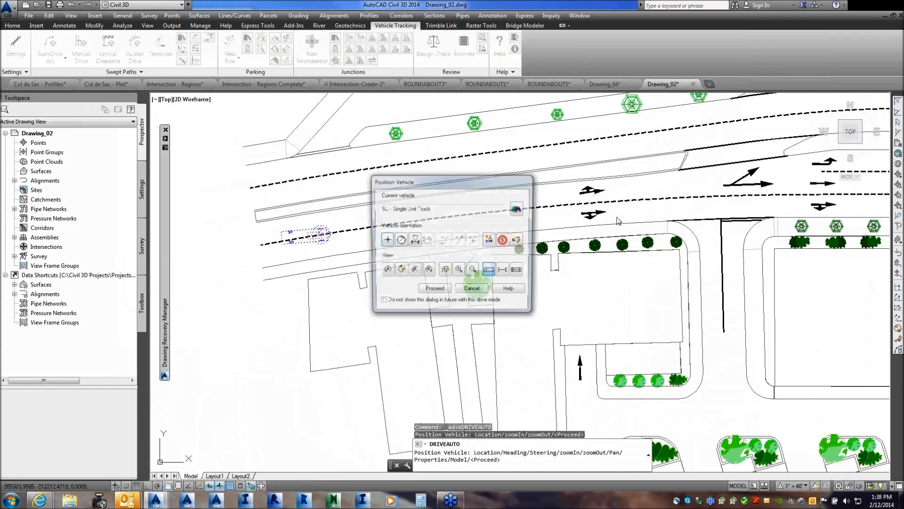
{"action": "left_click", "coordinate": [434, 291]}
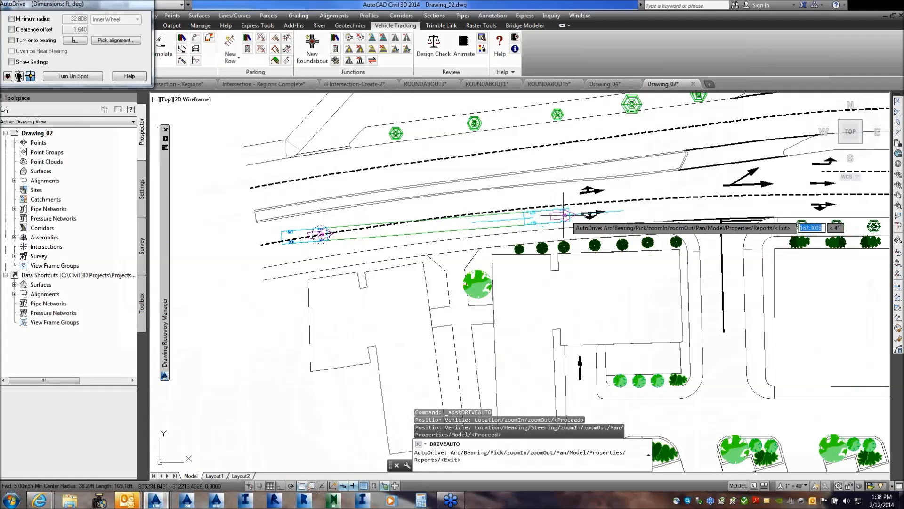
Drive the truck east along the lane and turn it south into the side road, using that road's centreline as the picked alignment.
{"action": "left_click", "coordinate": [563, 214]}
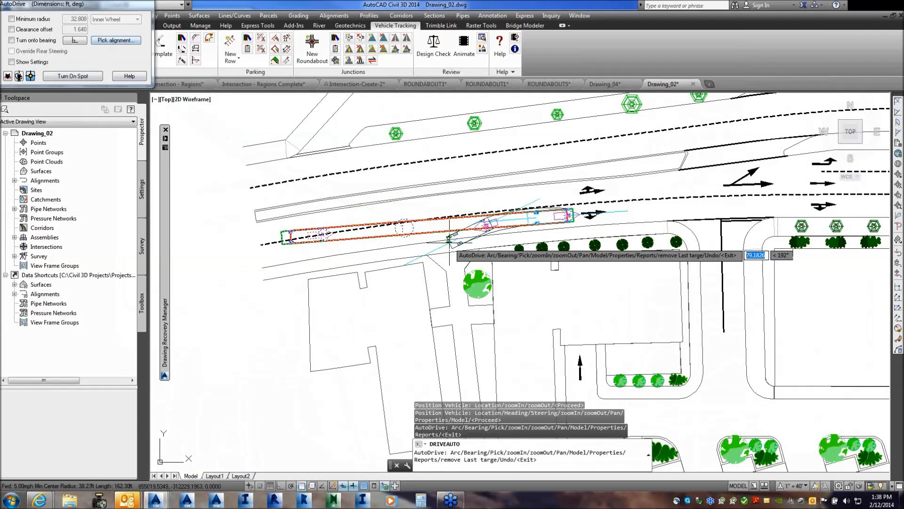
{"action": "middle_click_drag", "start_coordinate": [398, 245], "coordinate": [263, 246]}
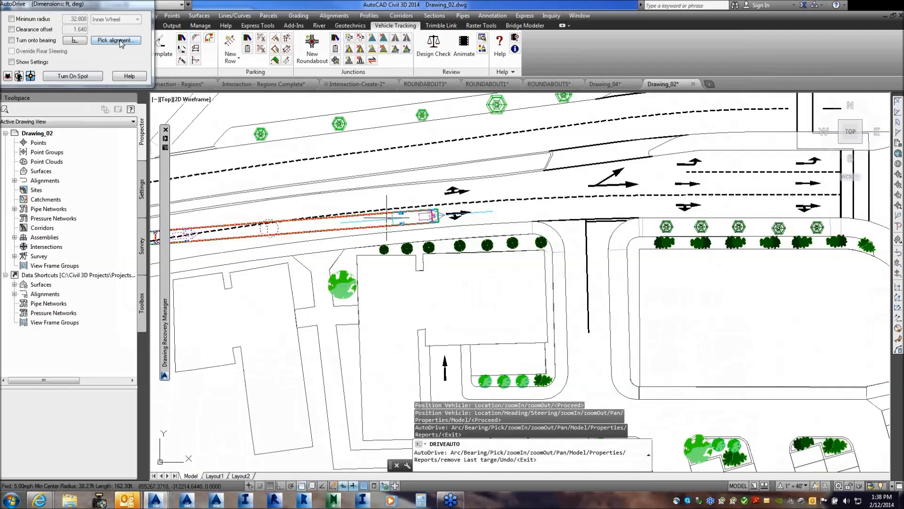
{"action": "left_click", "coordinate": [116, 40]}
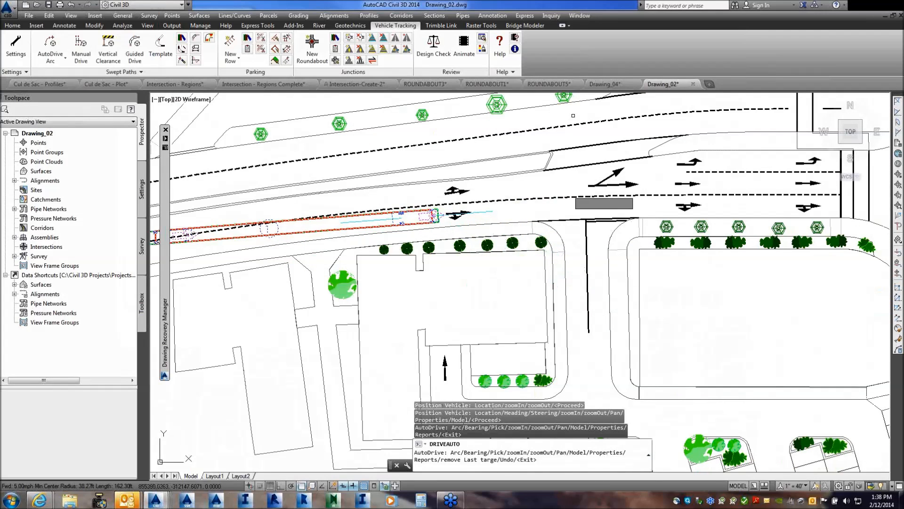
{"action": "left_click", "coordinate": [587, 258]}
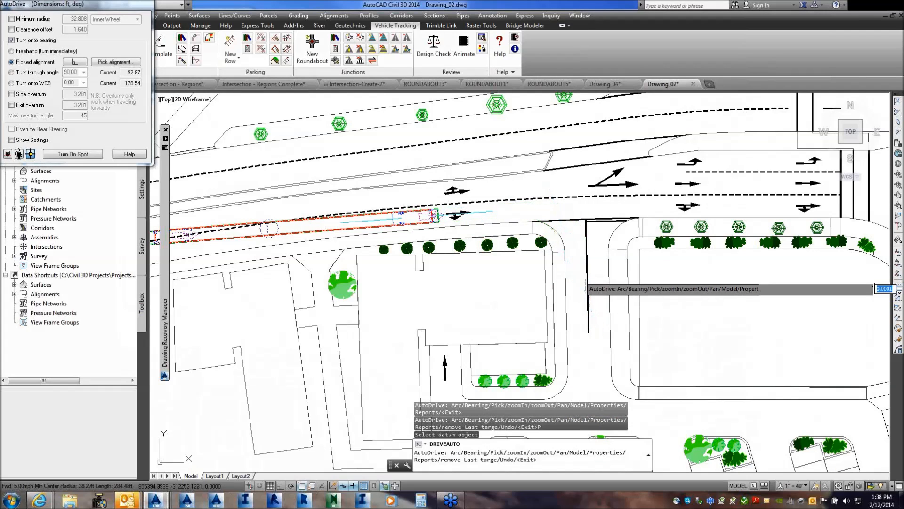
{"action": "left_click", "coordinate": [575, 275]}
{"action": "left_click", "coordinate": [571, 329]}
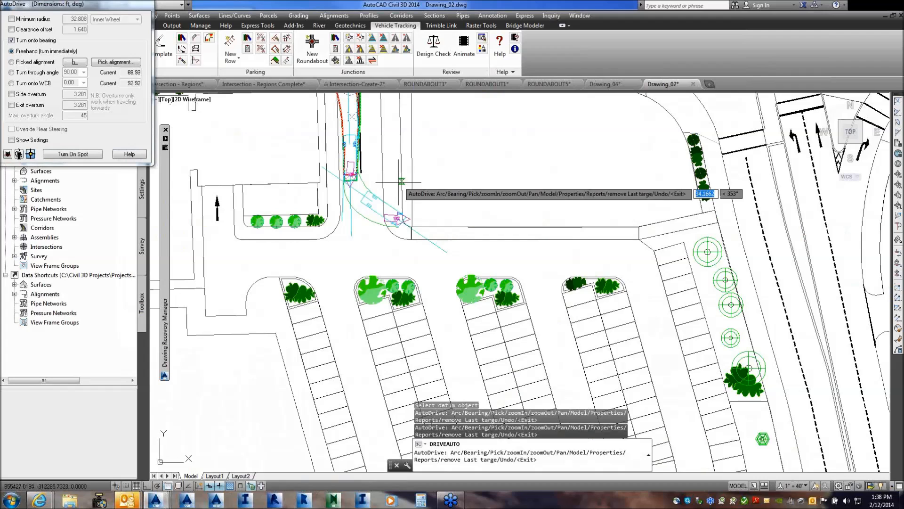
Drive the truck south to the car park and turn it east into the aisle, using the polyline along its northern edge as the alignment.
{"action": "left_click", "coordinate": [358, 237]}
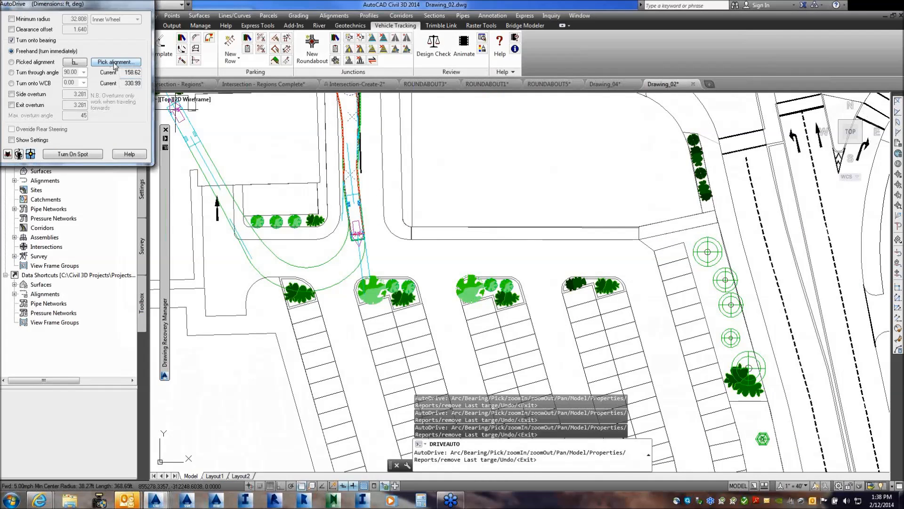
{"action": "type", "text": "P"}
{"action": "key", "text": "Return"}
{"action": "left_click", "coordinate": [505, 241]}
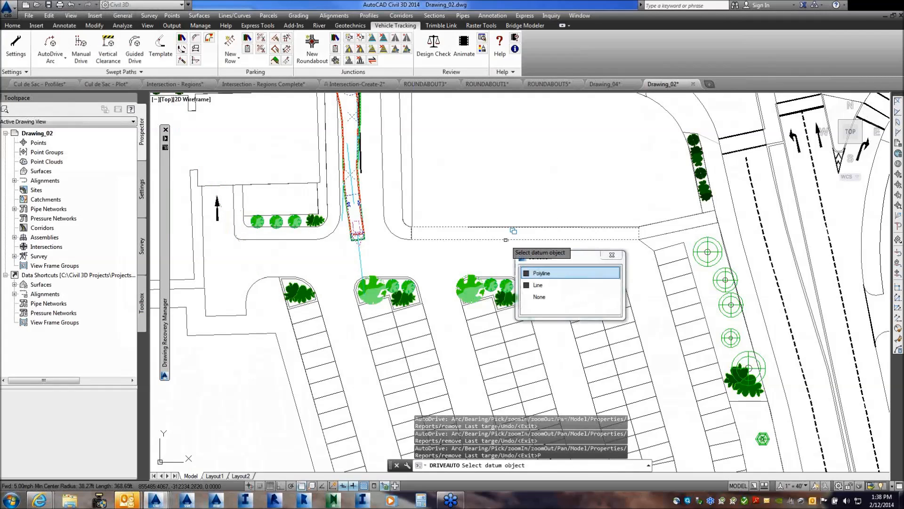
{"action": "left_click", "coordinate": [541, 274]}
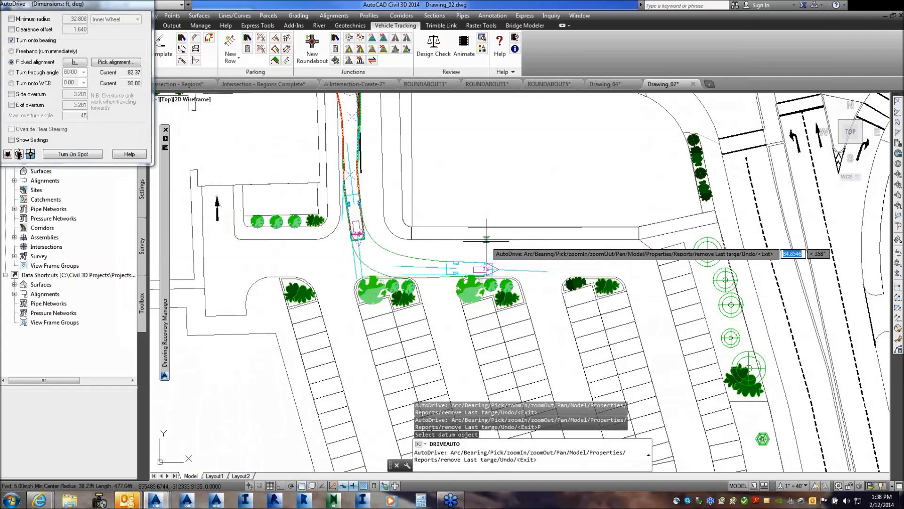
{"action": "left_click", "coordinate": [493, 266]}
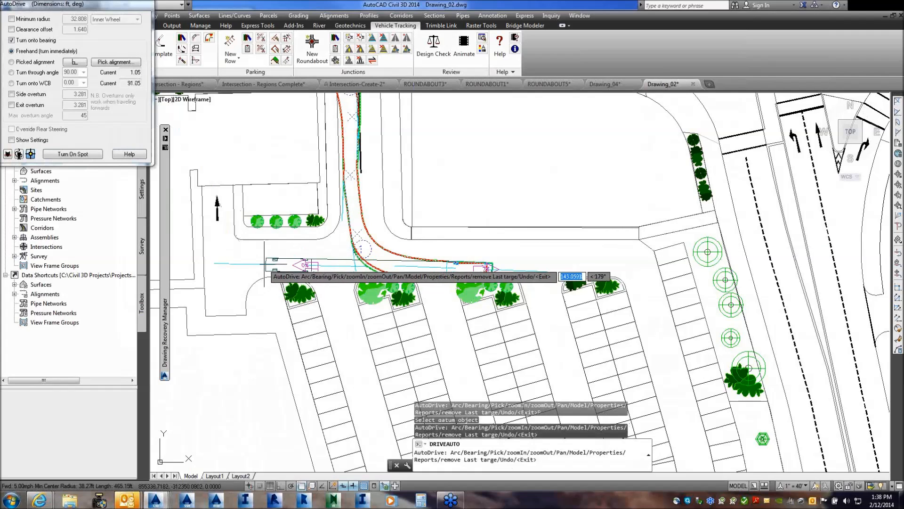
Reverse the truck west along the aisle and north into the bay with the arrow marking, and finish the swept path.
{"action": "left_click", "coordinate": [263, 264]}
{"action": "type", "text": "P"}
{"action": "key", "text": "Return"}
{"action": "left_click", "coordinate": [202, 224]}
{"action": "left_click", "coordinate": [203, 228]}
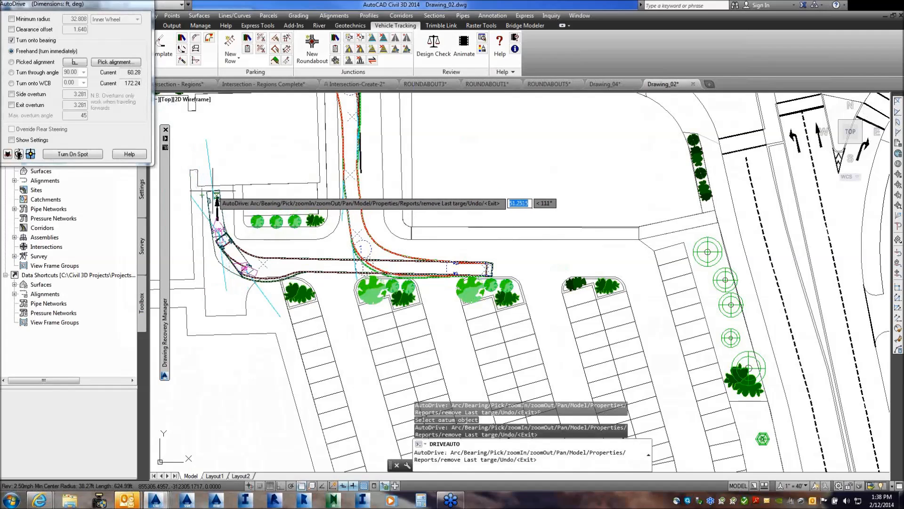
{"action": "left_click", "coordinate": [213, 190]}
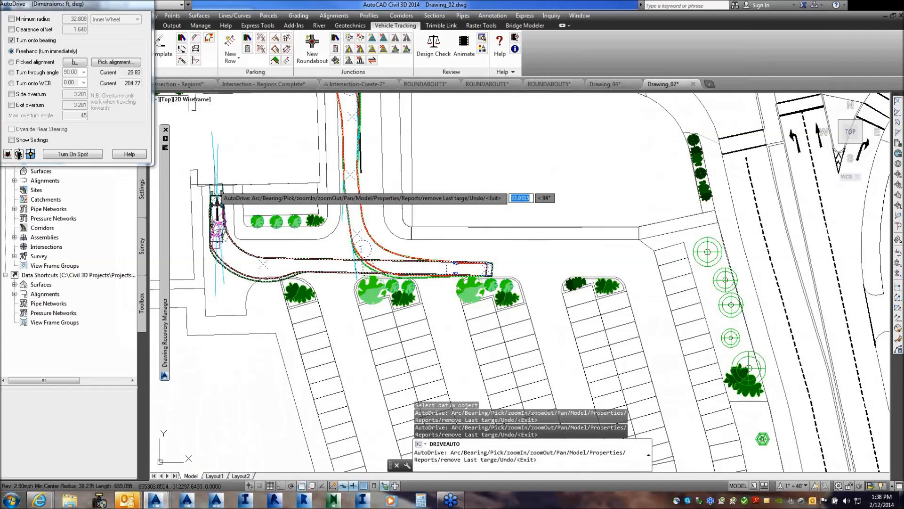
{"action": "left_click", "coordinate": [217, 195]}
{"action": "key", "text": "Escape"}
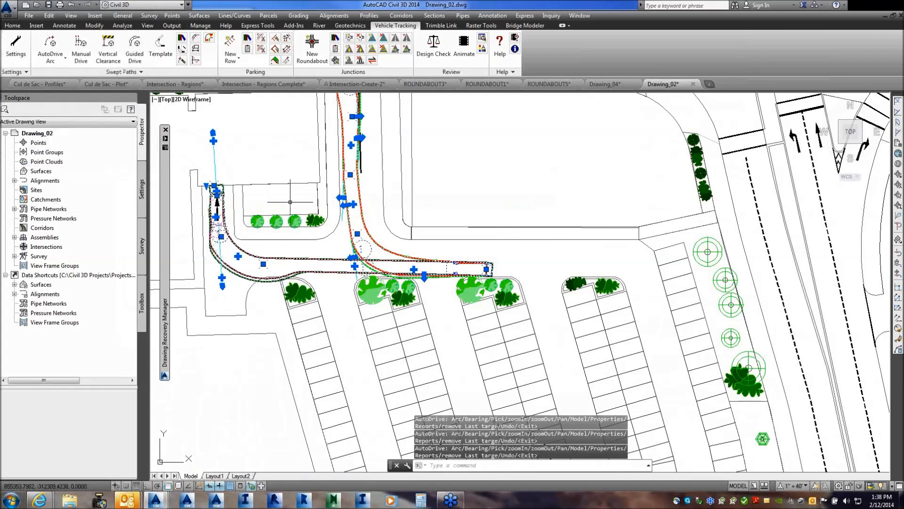
{"action": "key", "text": "Escape"}
Play the animation of the truck's swept path with the 3D camera tracking it, and skip ahead to the car park manoeuvre.
{"action": "scroll", "coordinate": [838, 382], "scroll_direction": "down", "scroll_amount": 2}
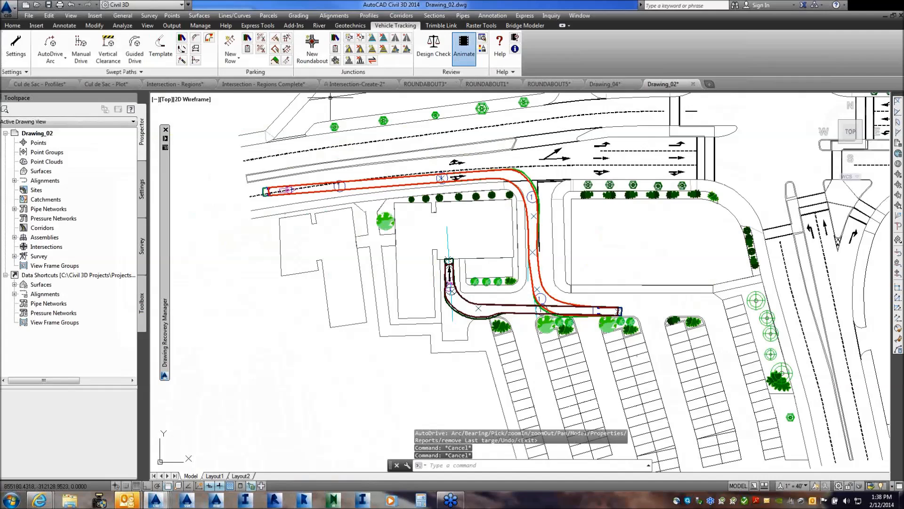
{"action": "left_click", "coordinate": [464, 47]}
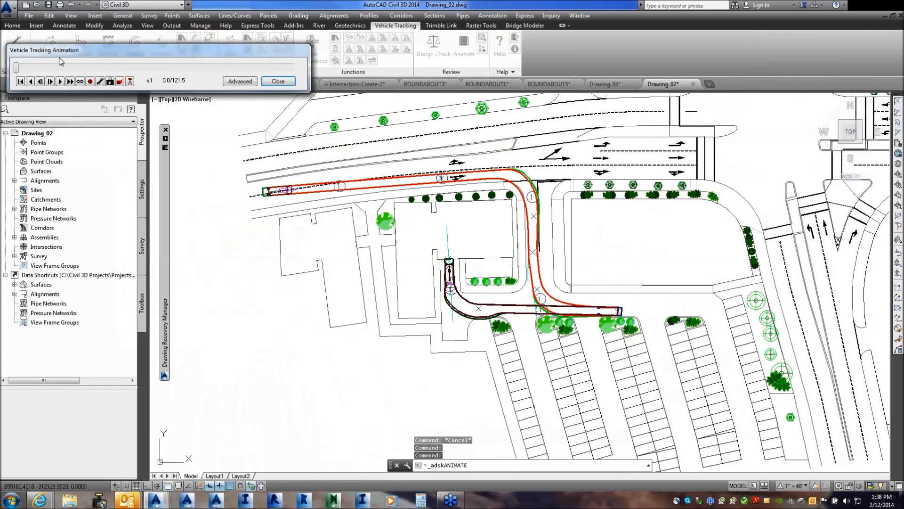
{"action": "left_click", "coordinate": [60, 82]}
{"action": "left_click", "coordinate": [130, 82]}
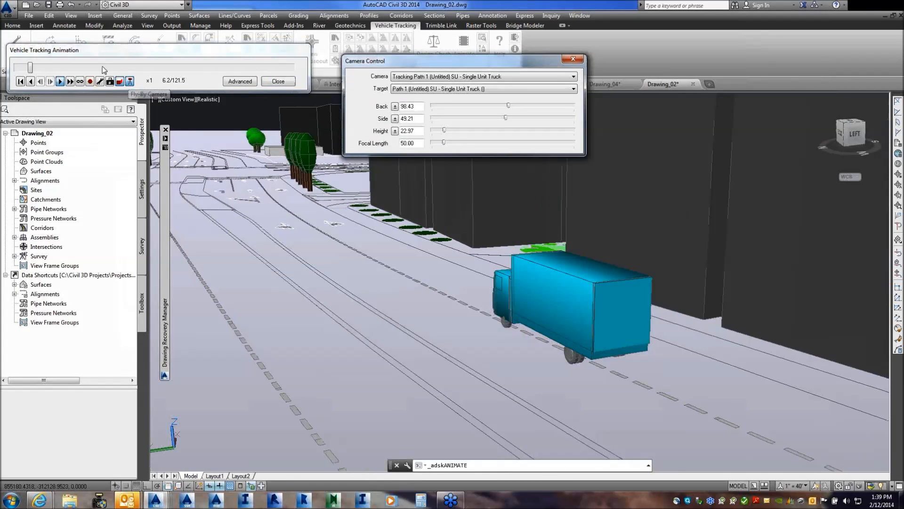
{"action": "left_click_drag", "start_coordinate": [104, 68], "coordinate": [188, 70]}
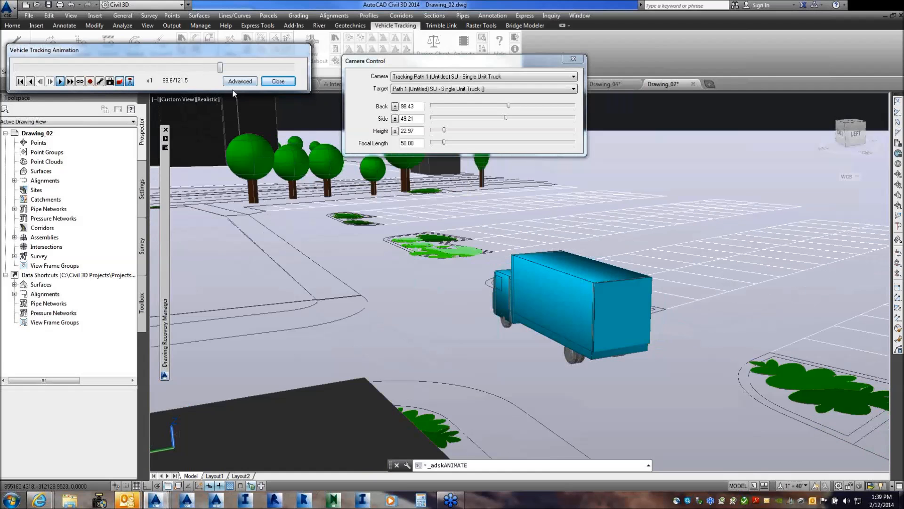
Set the tracking camera's back distance to 622 and side offset to -475, and target the back of the truck.
{"action": "left_click", "coordinate": [523, 106]}
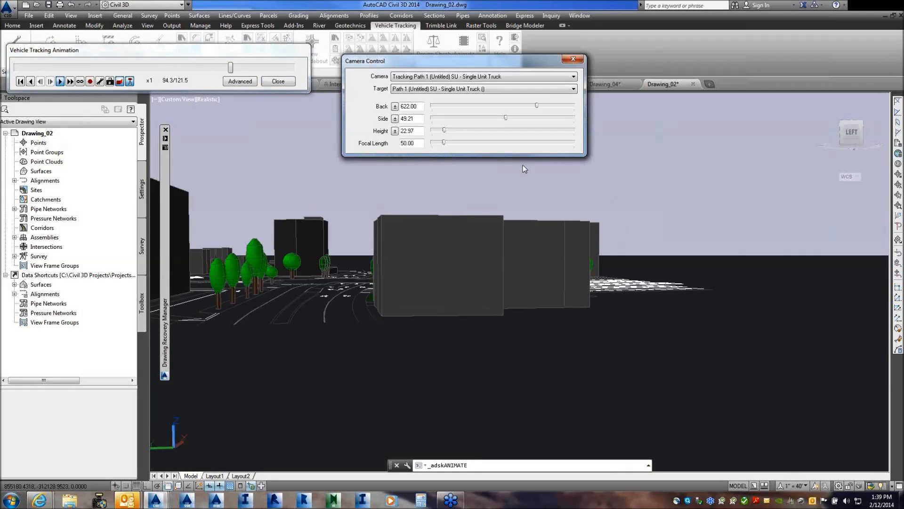
{"action": "left_click", "coordinate": [467, 119]}
{"action": "left_click", "coordinate": [518, 89]}
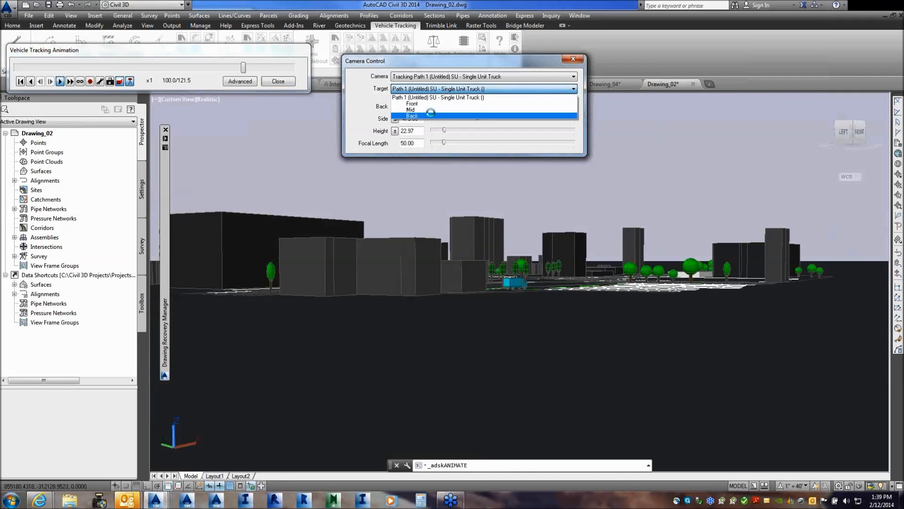
{"action": "left_click", "coordinate": [432, 113]}
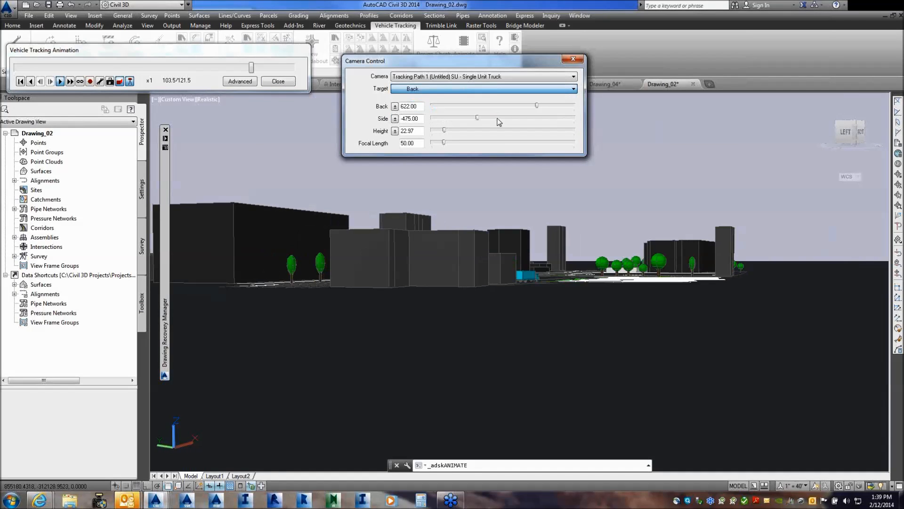
Set the tracking camera's height to 304 and back distance to 98, watch the animation to its end, and close it.
{"action": "left_click_drag", "start_coordinate": [444, 130], "coordinate": [473, 130]}
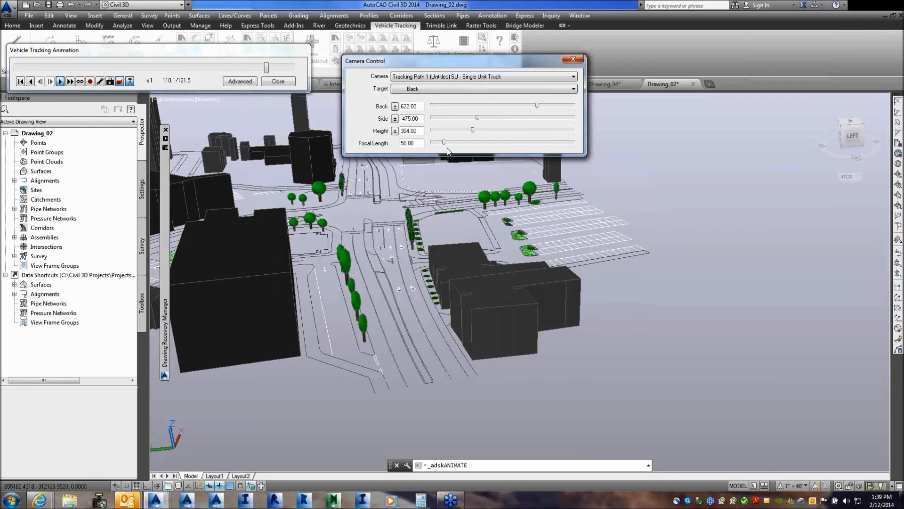
{"action": "left_click_drag", "start_coordinate": [536, 105], "coordinate": [506, 109]}
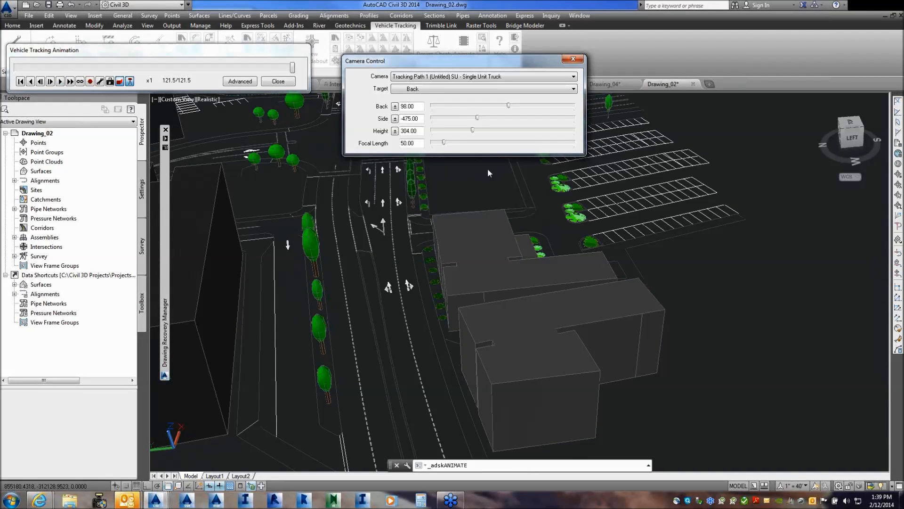
{"action": "left_click", "coordinate": [282, 81]}
{"action": "left_click", "coordinate": [283, 82]}
{"action": "left_click", "coordinate": [144, 93]}
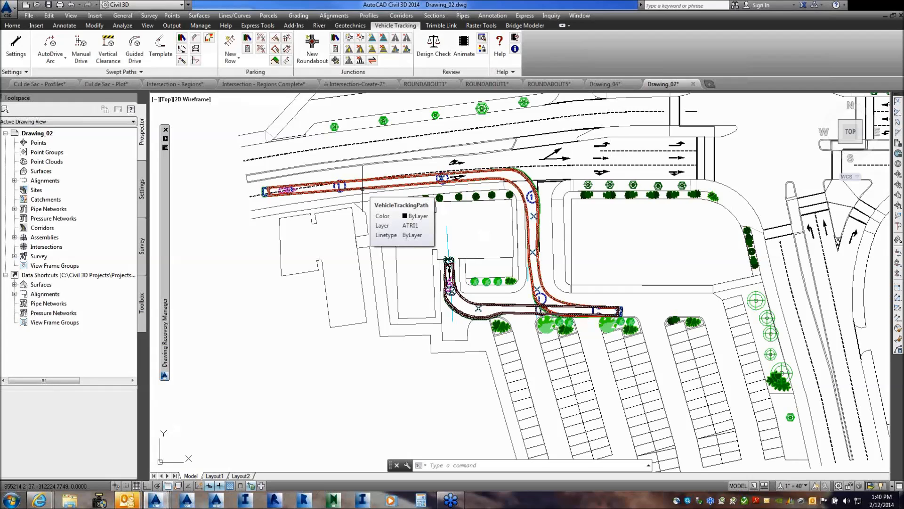
{"action": "key", "text": "Escape"}
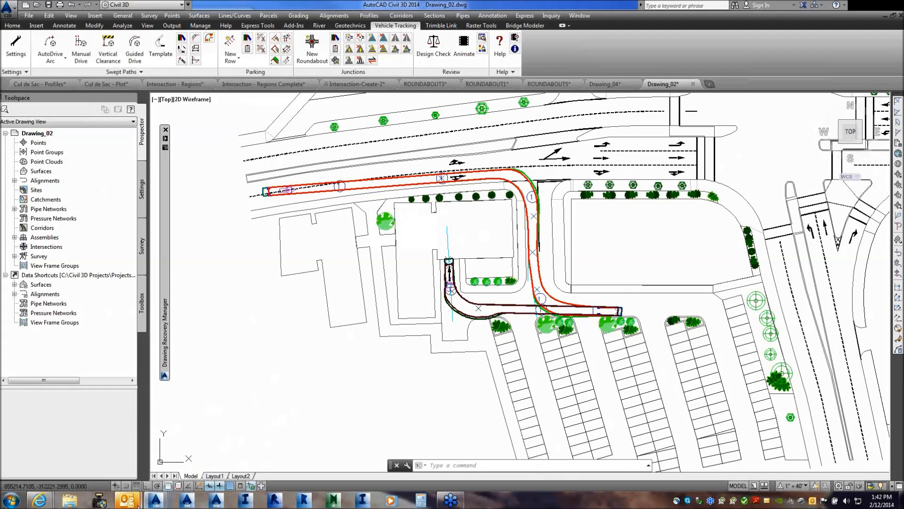
Switch to the Intersection - Regions Complete drawing and inspect the design line in the CR-NW profile view.
{"action": "mouse_move", "coordinate": [139, 506]}
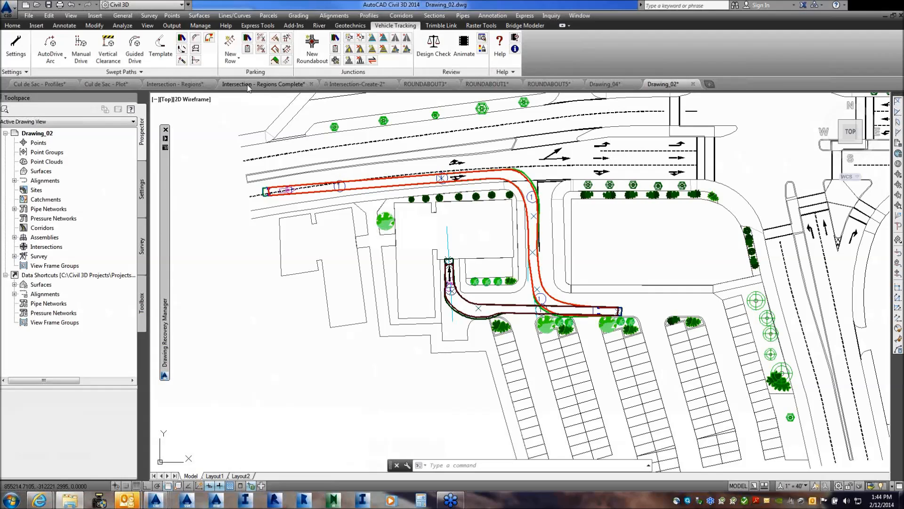
{"action": "left_click", "coordinate": [275, 81]}
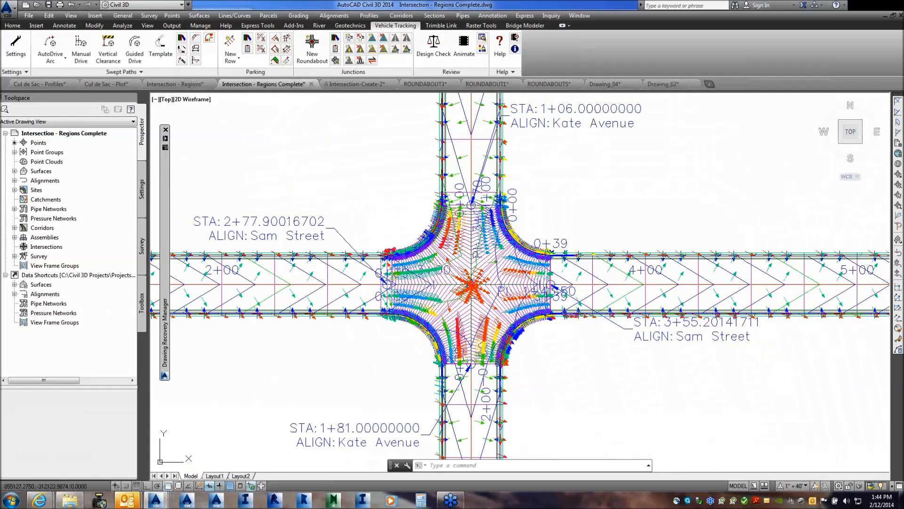
{"action": "scroll", "coordinate": [535, 254], "scroll_direction": "up", "scroll_amount": 5}
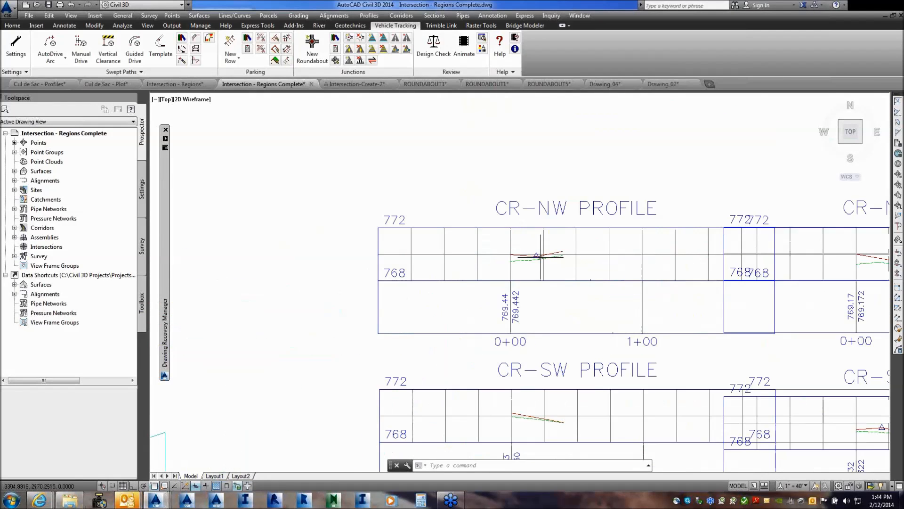
{"action": "scroll", "coordinate": [535, 222], "scroll_direction": "up", "scroll_amount": 5}
{"action": "left_click", "coordinate": [535, 210]}
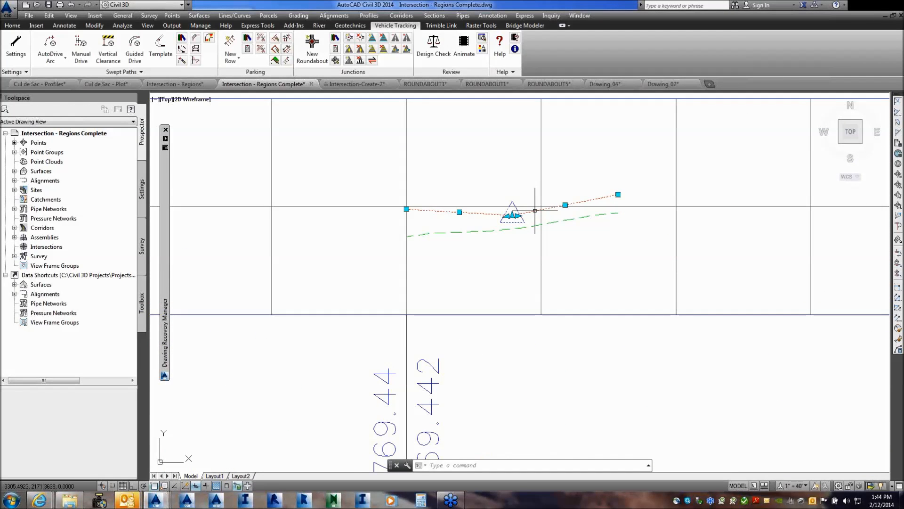
{"action": "right_click", "coordinate": [610, 254]}
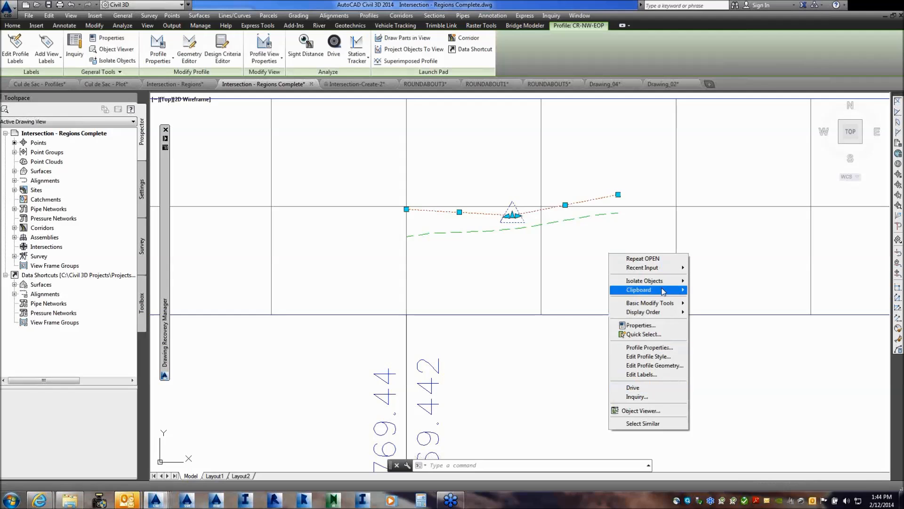
{"action": "key", "text": "Escape"}
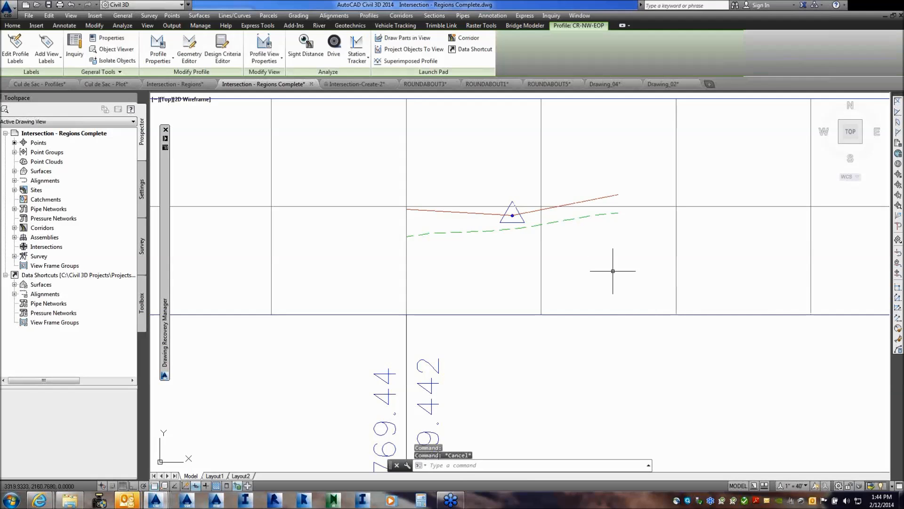
{"action": "key", "text": "Escape"}
Examine the northeast curb return of the Kate Avenue and Sam Street intersection, and expand the drawing's alignment categories.
{"action": "scroll", "coordinate": [541, 207], "scroll_direction": "down", "scroll_amount": 8}
{"action": "middle_click_drag", "start_coordinate": [538, 208], "coordinate": [548, 198]}
{"action": "mouse_move", "coordinate": [172, 430]}
{"action": "middle_mouse_down"}
{"action": "mouse_move", "coordinate": [247, 369]}
{"action": "mouse_move", "coordinate": [454, 306]}
{"action": "mouse_move", "coordinate": [742, 309]}
{"action": "middle_mouse_up"}
{"action": "scroll", "coordinate": [392, 320], "scroll_direction": "up", "scroll_amount": 4}
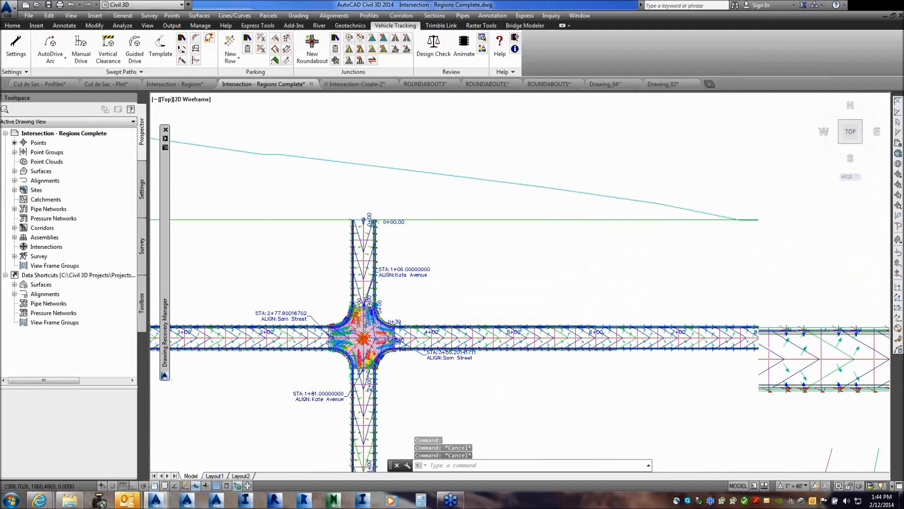
{"action": "scroll", "coordinate": [381, 324], "scroll_direction": "up", "scroll_amount": 6}
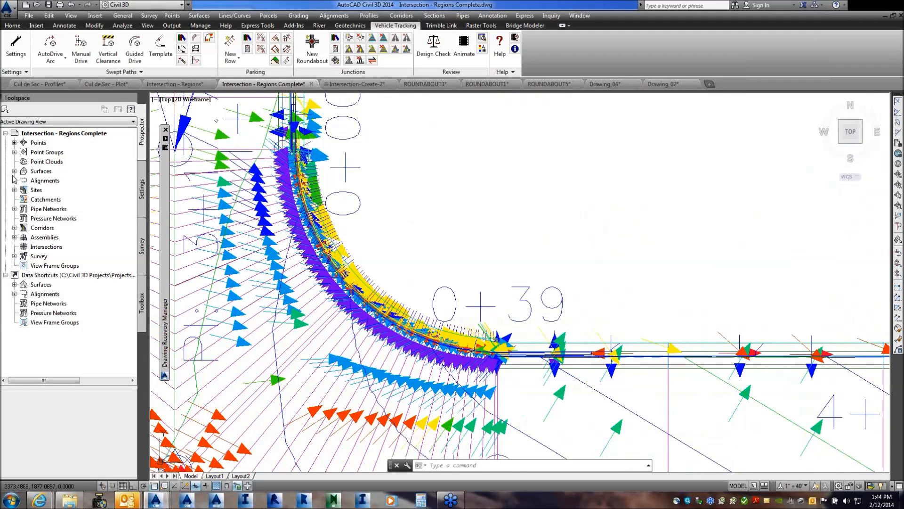
{"action": "left_click", "coordinate": [15, 181]}
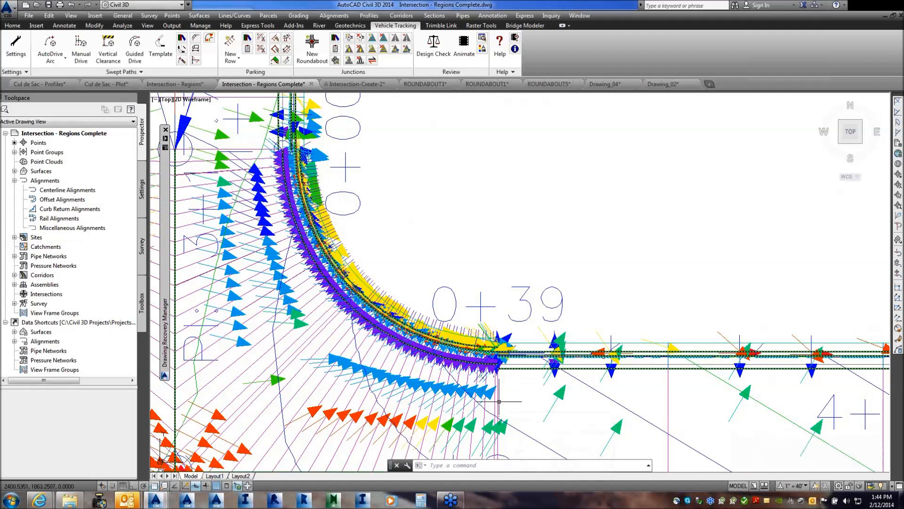
{"action": "type", "text": "e"}
{"action": "key", "text": "Return"}
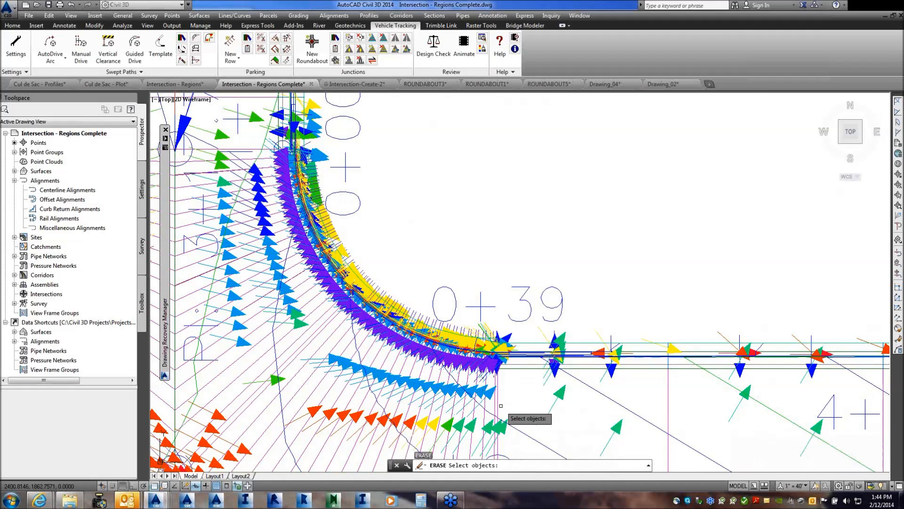
{"action": "key", "text": "Escape"}
{"action": "key", "text": "Escape"}
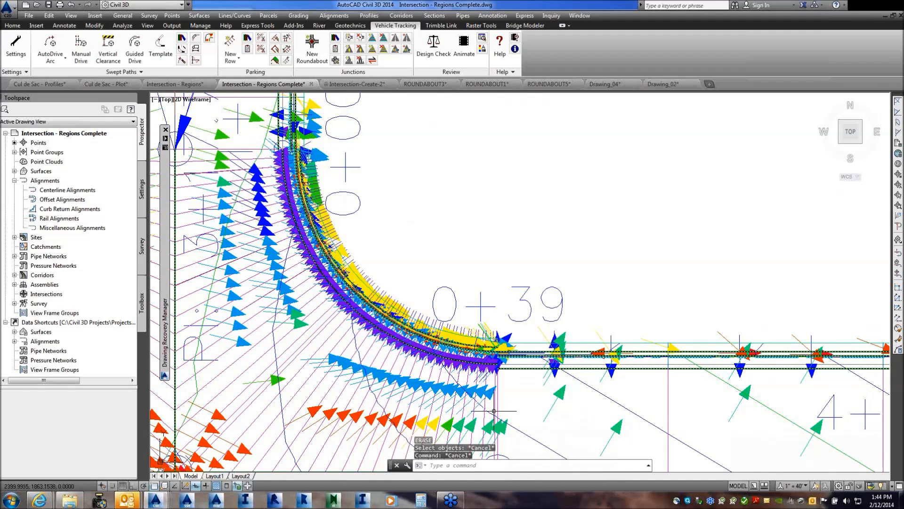
Select the Main Roads corridor and try to calculate superelevation for the CR-NW curb return alignment.
{"action": "key", "text": "Escape"}
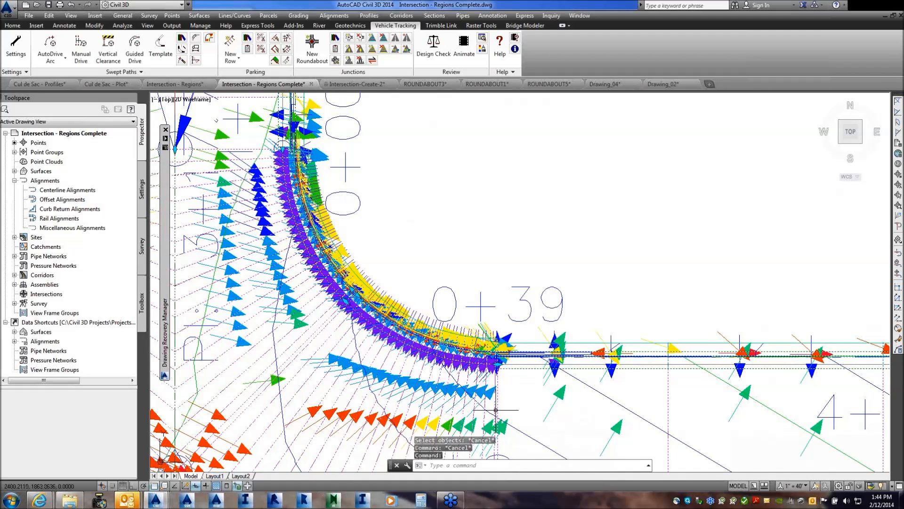
{"action": "left_click", "coordinate": [495, 409]}
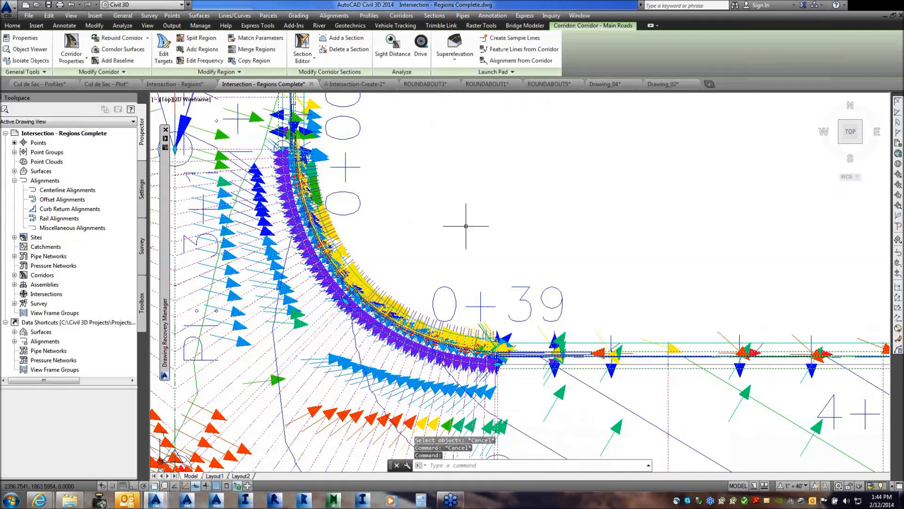
{"action": "left_click", "coordinate": [17, 27]}
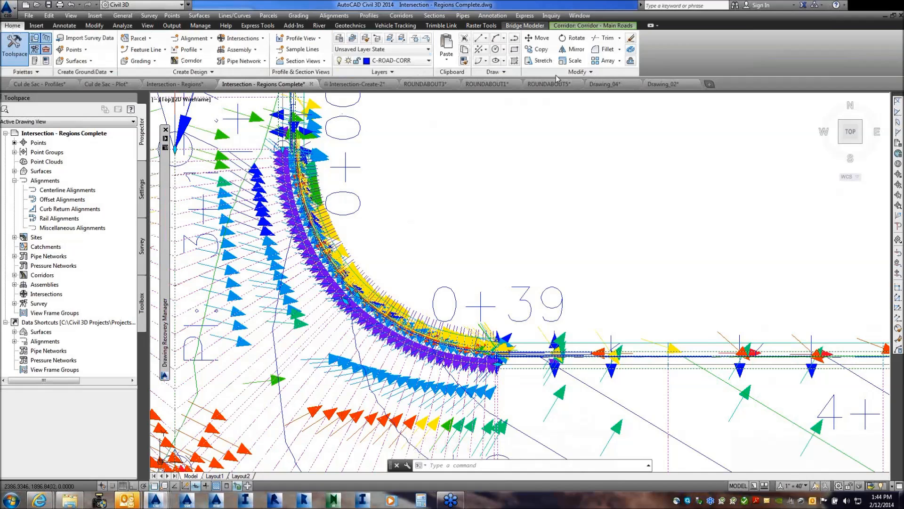
{"action": "left_click", "coordinate": [572, 26]}
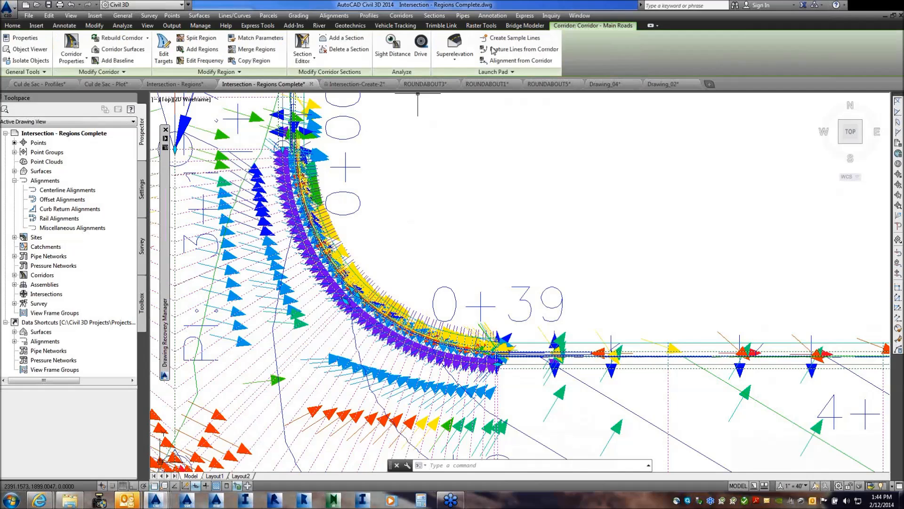
{"action": "left_click", "coordinate": [456, 60]}
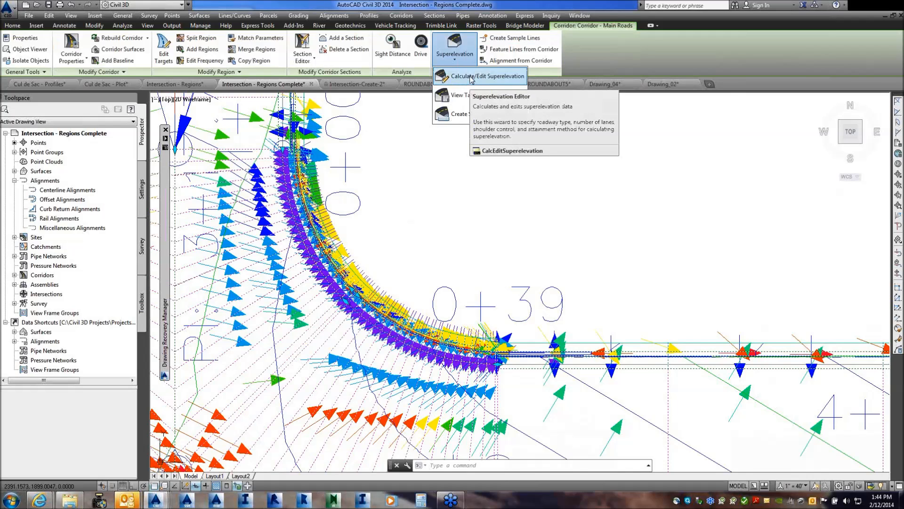
{"action": "left_click", "coordinate": [471, 76]}
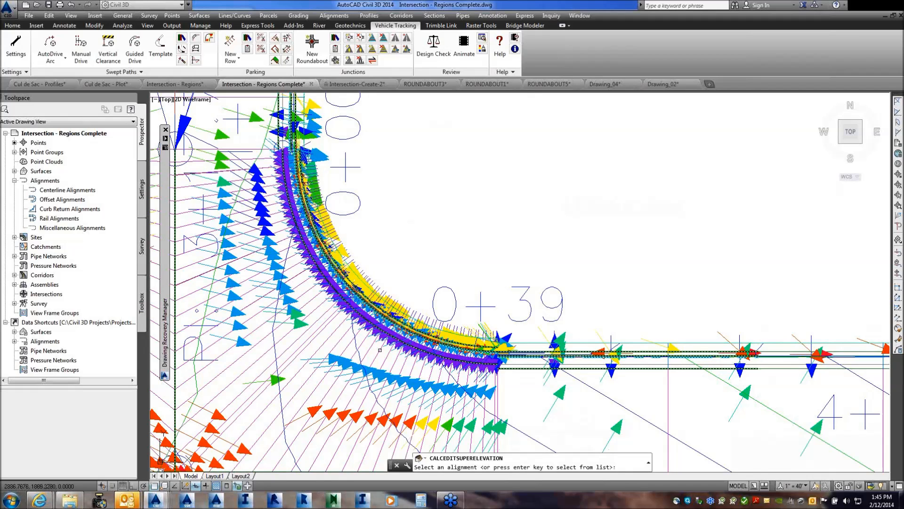
{"action": "key", "text": "Return"}
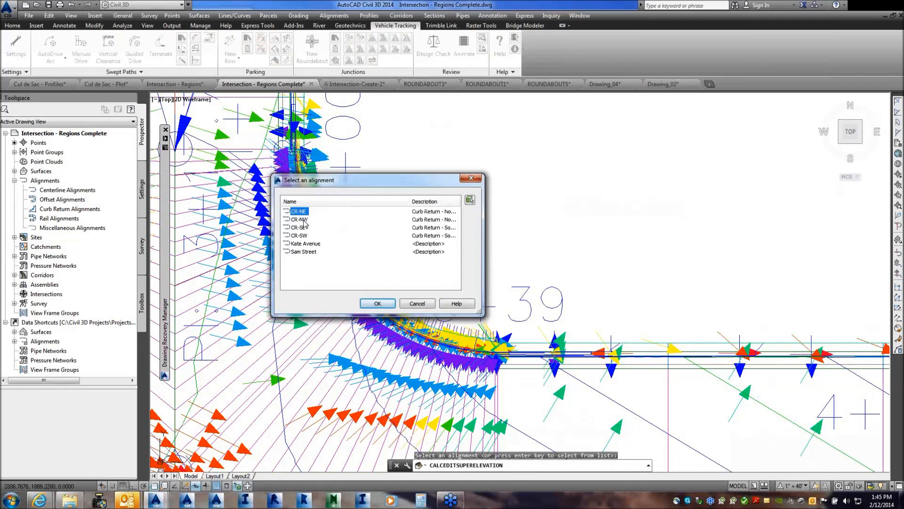
{"action": "left_click", "coordinate": [303, 219]}
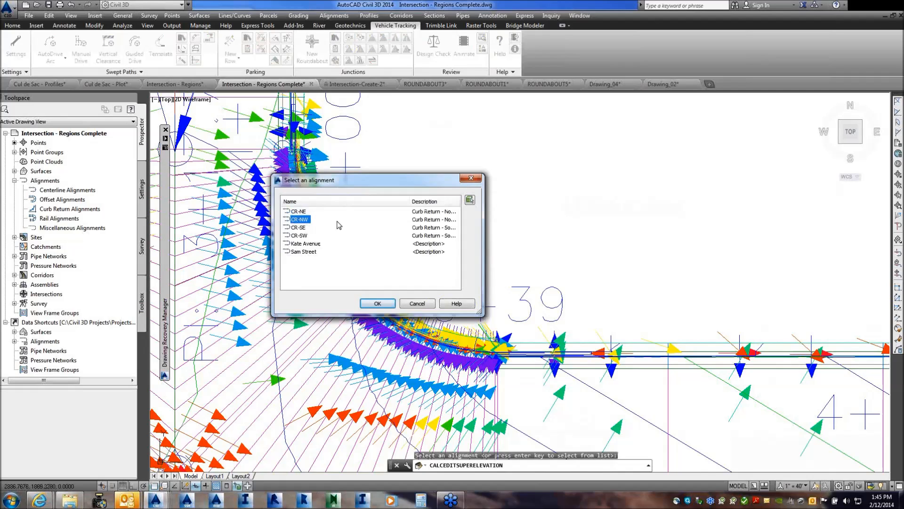
{"action": "left_click", "coordinate": [377, 304]}
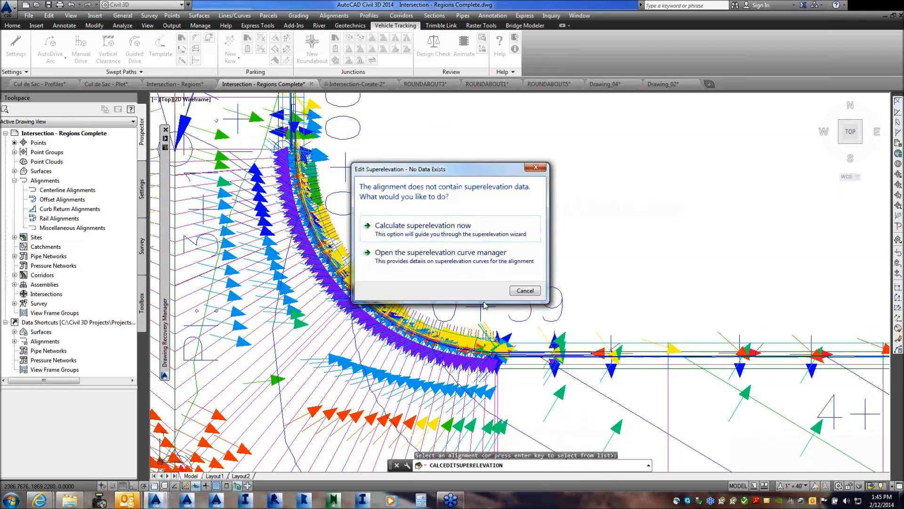
{"action": "left_click", "coordinate": [453, 236]}
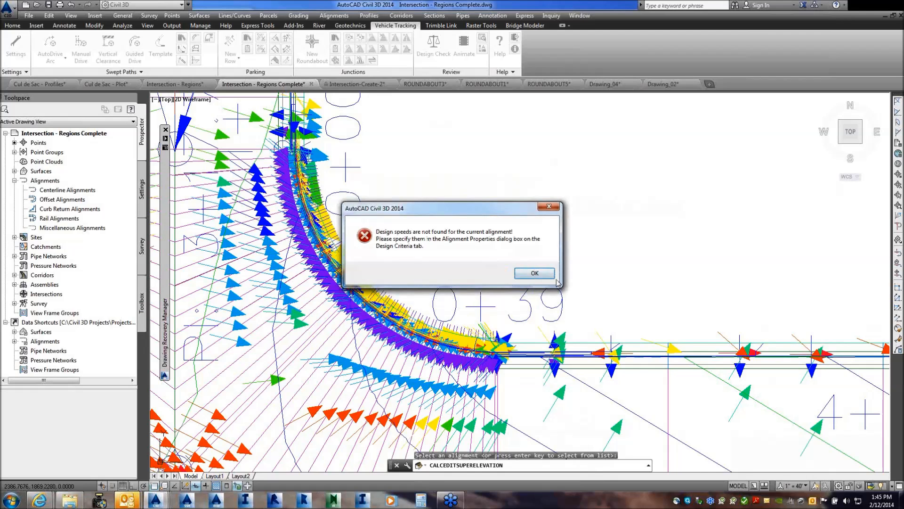
{"action": "left_click", "coordinate": [534, 274]}
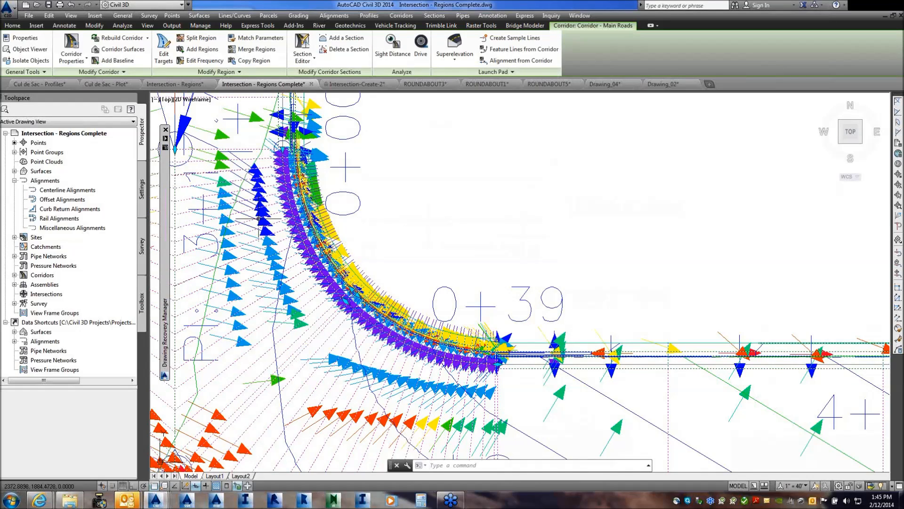
Clear the corridor selection and inspect the alignment geometry point labels and slope arrows at the intersection's centre.
{"action": "scroll", "coordinate": [521, 239], "scroll_direction": "down", "scroll_amount": 3}
{"action": "middle_click_drag", "start_coordinate": [521, 239], "coordinate": [594, 234]}
{"action": "key", "text": "Escape"}
{"action": "key", "text": "Escape"}
{"action": "key", "text": "Escape"}
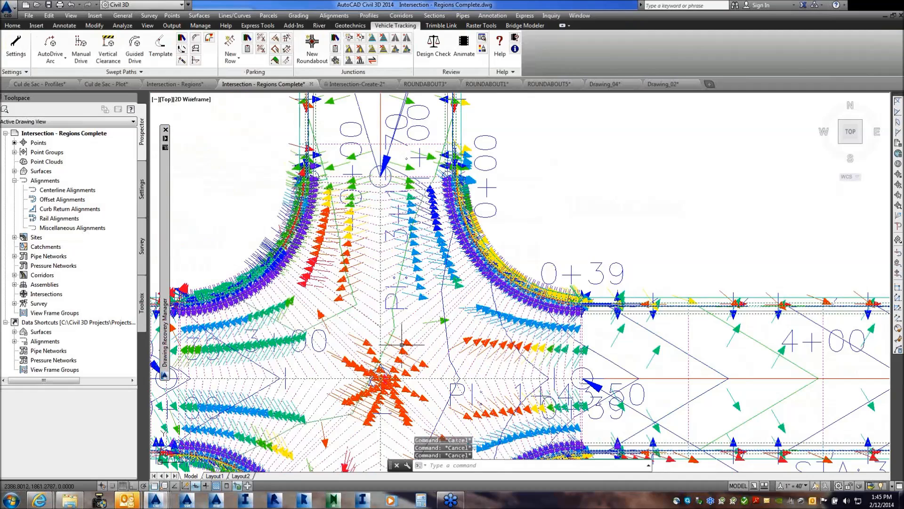
{"action": "scroll", "coordinate": [401, 345], "scroll_direction": "up", "scroll_amount": 5}
{"action": "left_click", "coordinate": [446, 330]}
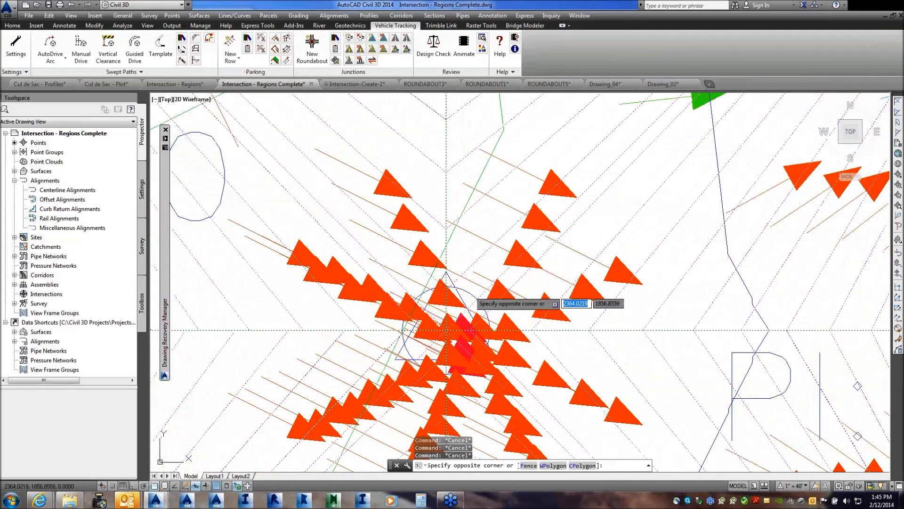
{"action": "left_click", "coordinate": [465, 295]}
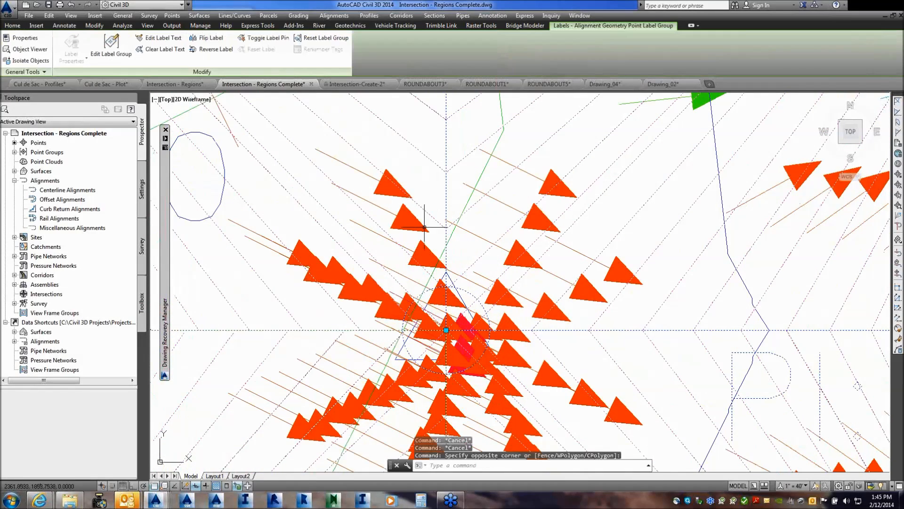
{"action": "key", "text": "Escape"}
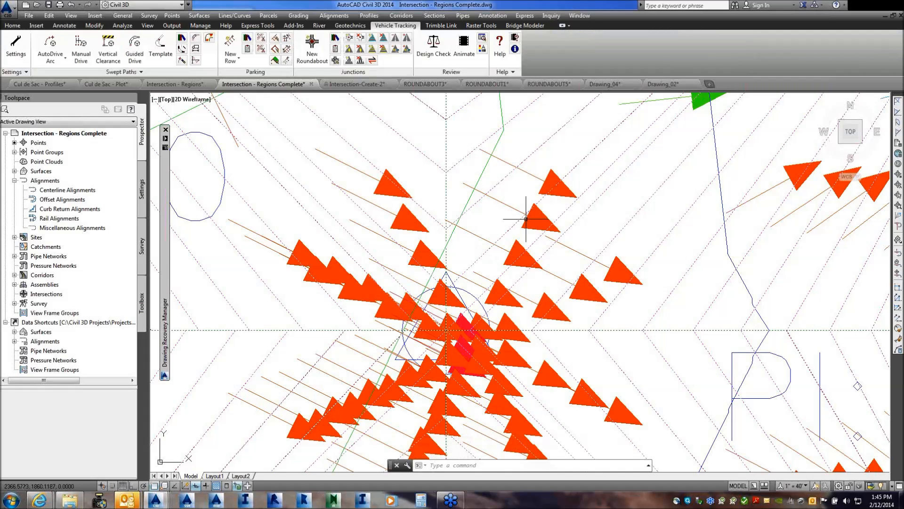
{"action": "scroll", "coordinate": [526, 219], "scroll_direction": "down", "scroll_amount": 2}
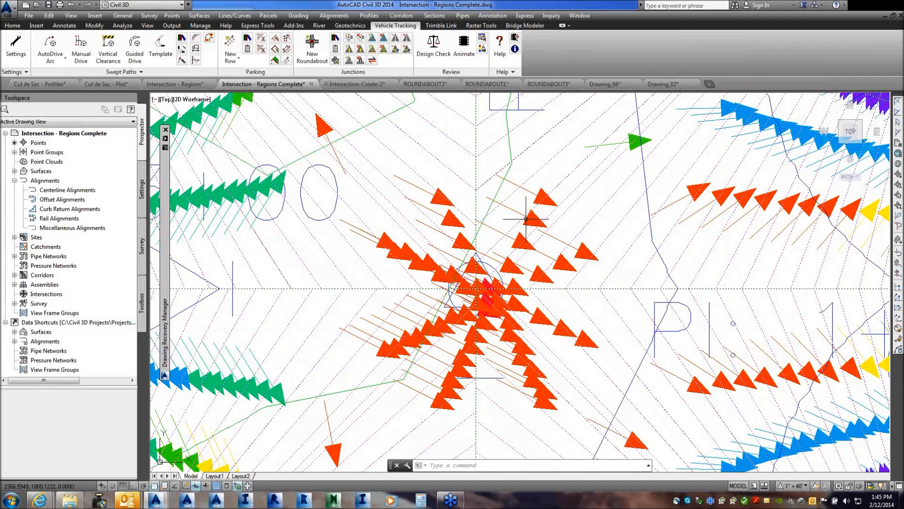
{"action": "scroll", "coordinate": [526, 219], "scroll_direction": "down", "scroll_amount": 8}
{"action": "scroll", "coordinate": [544, 245], "scroll_direction": "up", "scroll_amount": 2}
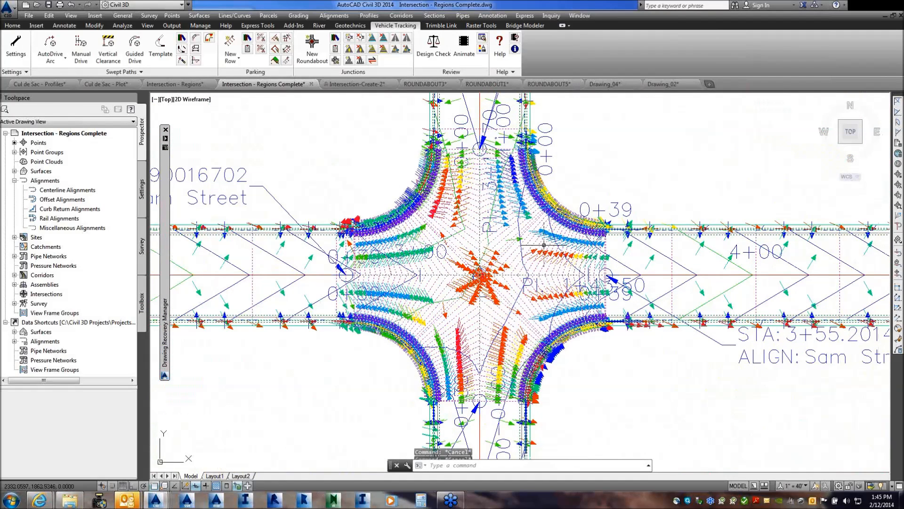
{"action": "key", "text": "Escape"}
{"action": "mouse_move", "coordinate": [549, 248]}
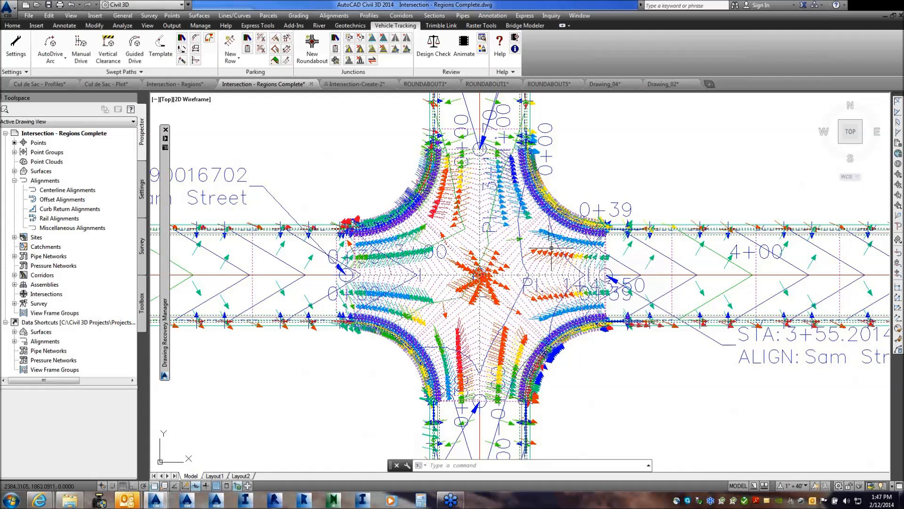
{"action": "scroll", "coordinate": [432, 220], "scroll_direction": "down", "scroll_amount": 6}
Switch to the Drawing_02 drawing, view the L-shaped building beside the truck's bay in the Object Viewer, and close the viewer.
{"action": "left_click", "coordinate": [620, 85]}
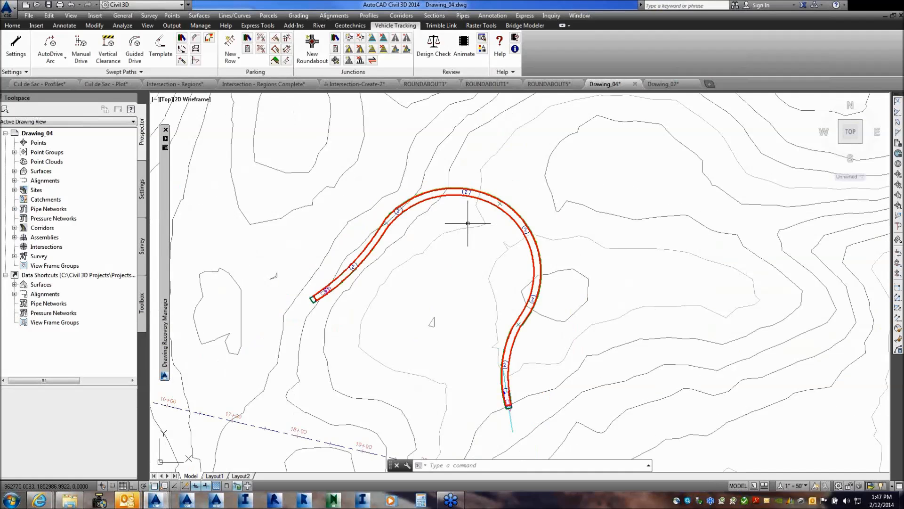
{"action": "left_click", "coordinate": [663, 84]}
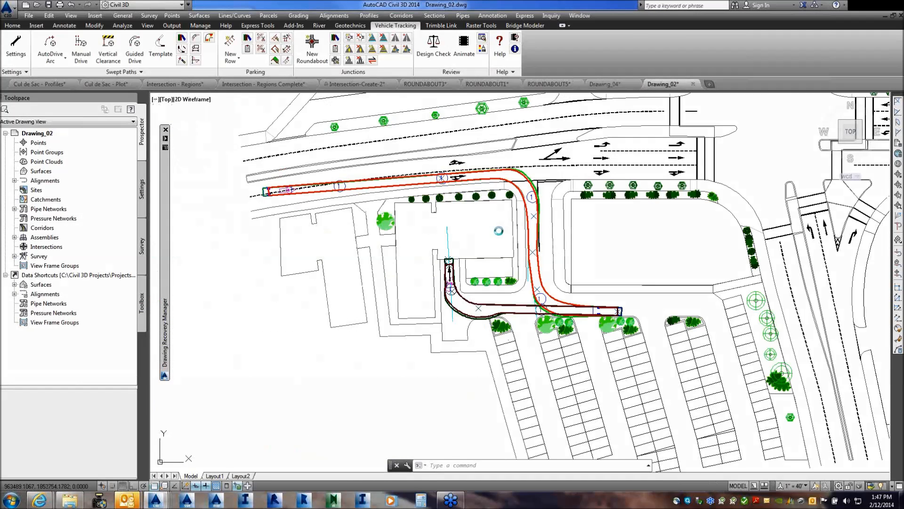
{"action": "left_click", "coordinate": [484, 260]}
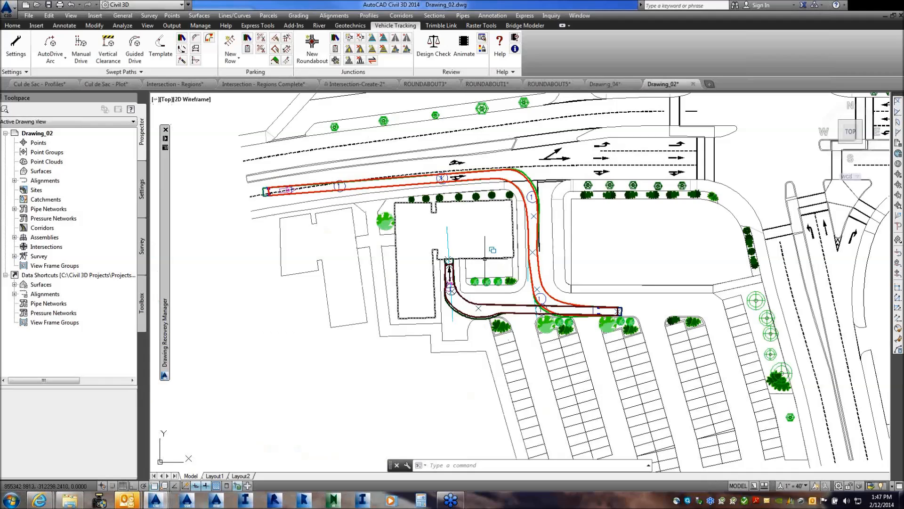
{"action": "right_click", "coordinate": [513, 234]}
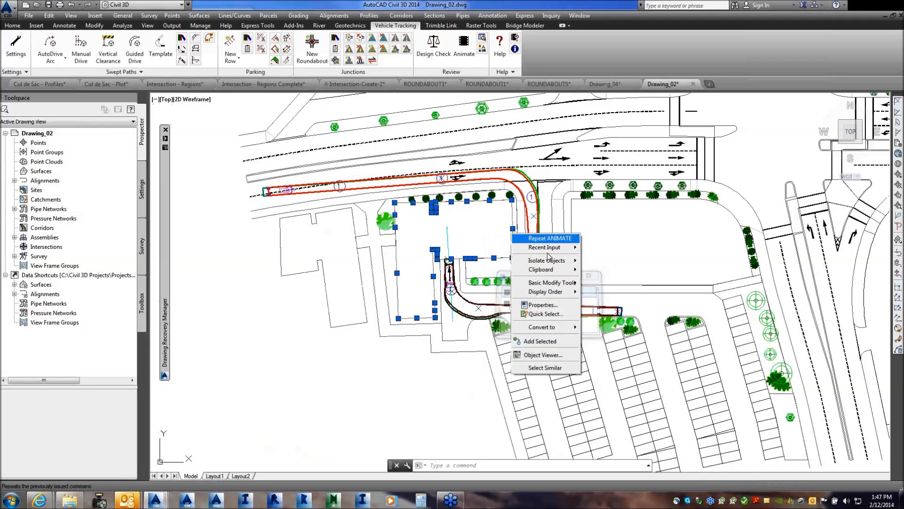
{"action": "left_click", "coordinate": [547, 355]}
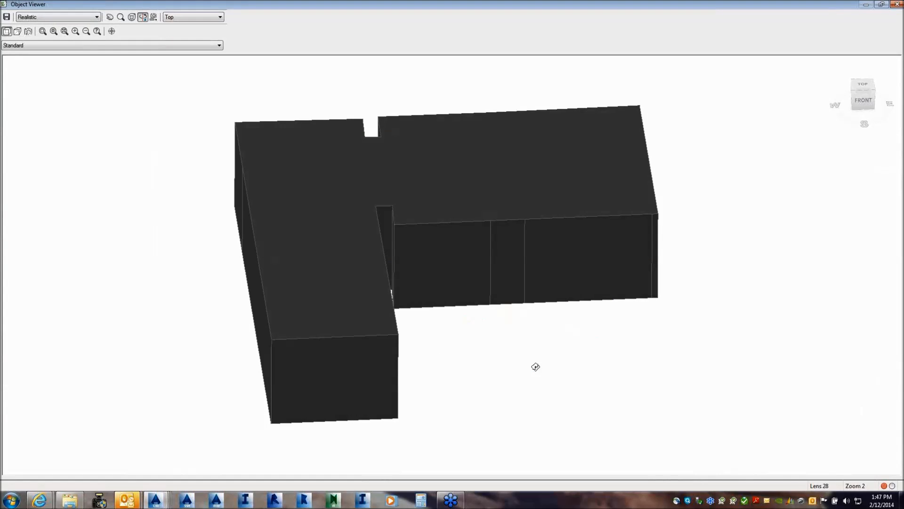
{"action": "right_click", "coordinate": [536, 368]}
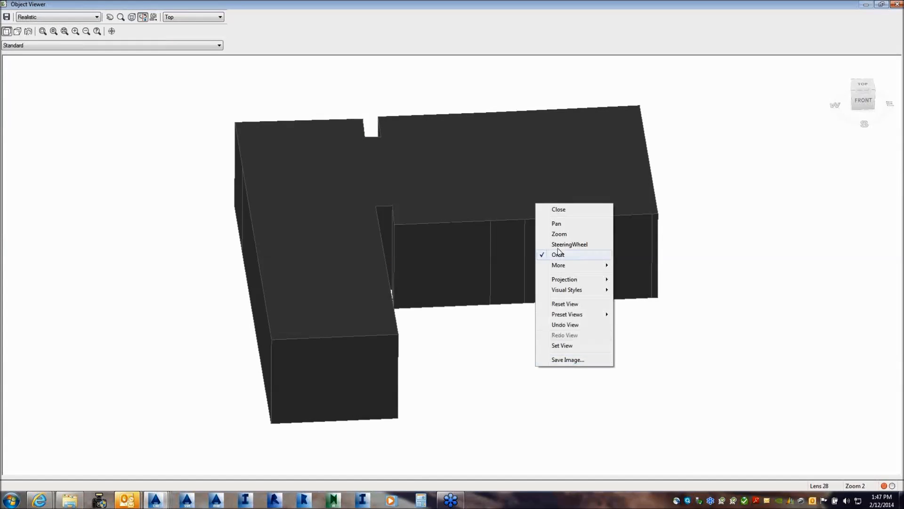
{"action": "left_click", "coordinate": [548, 206]}
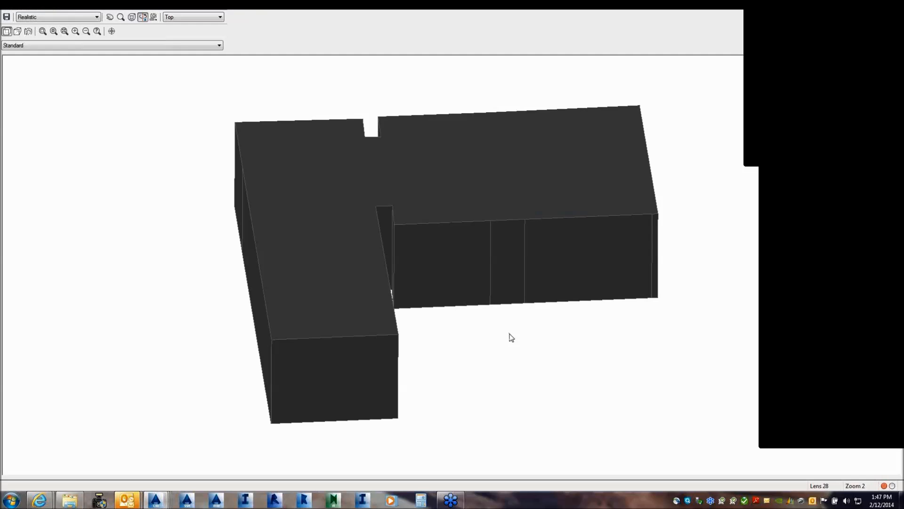